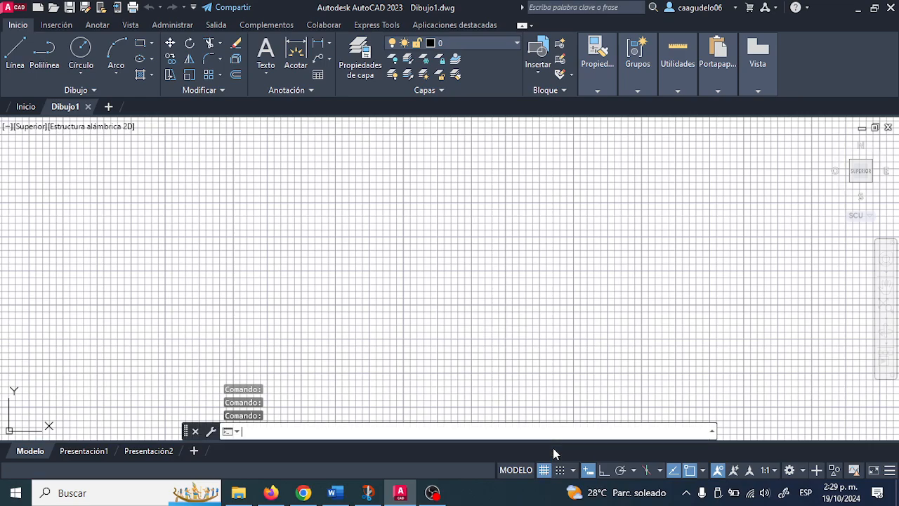
pyautogui.click(420, 202)
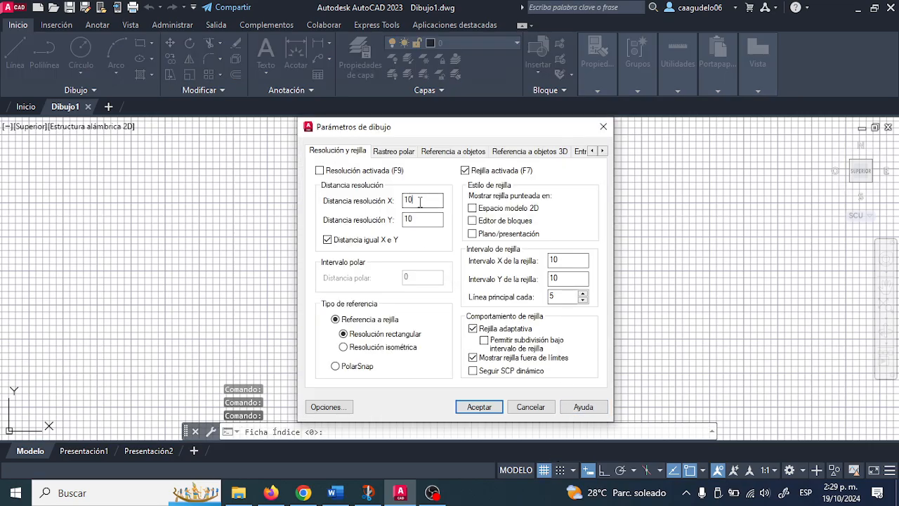
pyautogui.moveTo(591, 134); pyautogui.dragTo(605, 129)
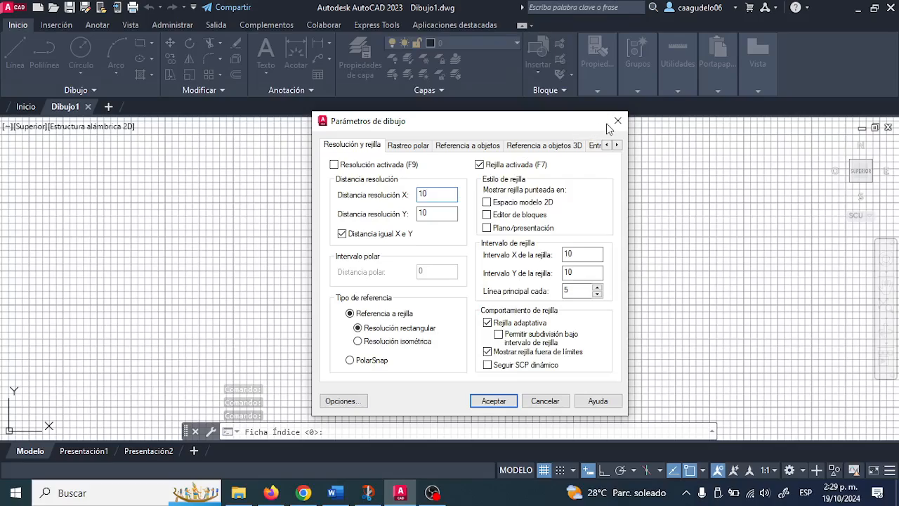
pyautogui.click(617, 121)
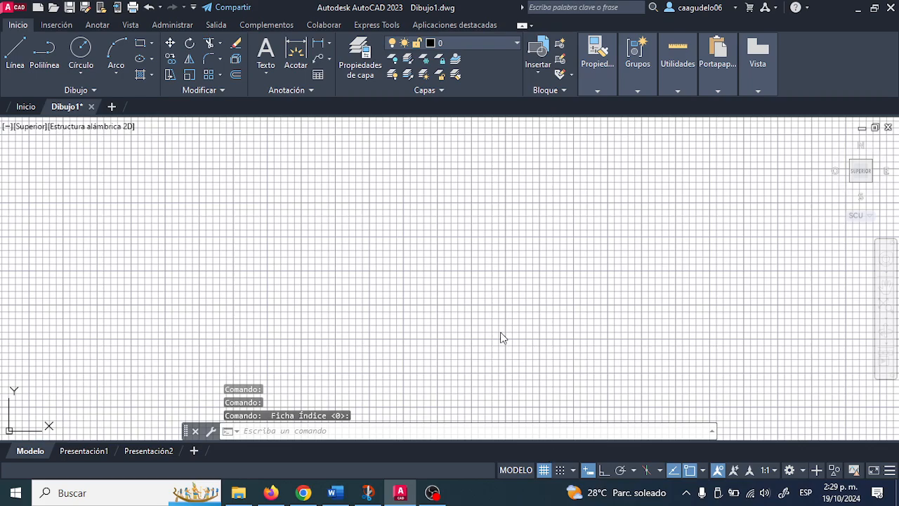
# Set the X and Y snap spacing and grid spacing to 1, with a major grid line every 1
pyautogui.press('Return')
pyautogui.click(433, 201)
pyautogui.press('BackSpace')
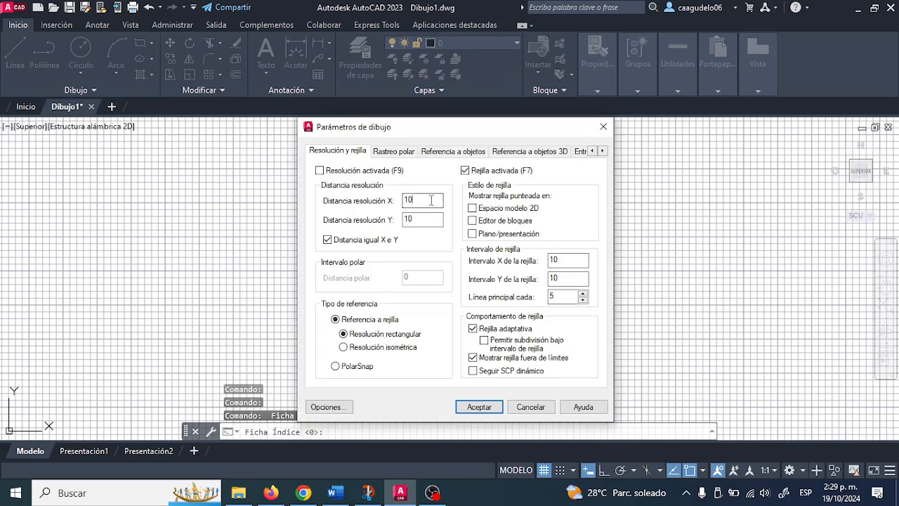
pyautogui.click(572, 261)
pyautogui.press('BackSpace')
pyautogui.click(573, 296)
pyautogui.press('BackSpace')
pyautogui.write('1')
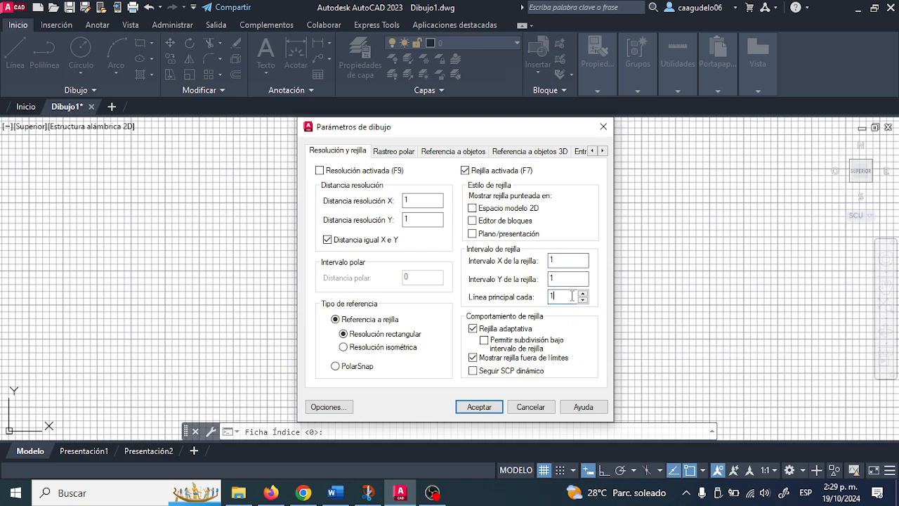
pyautogui.click(480, 407)
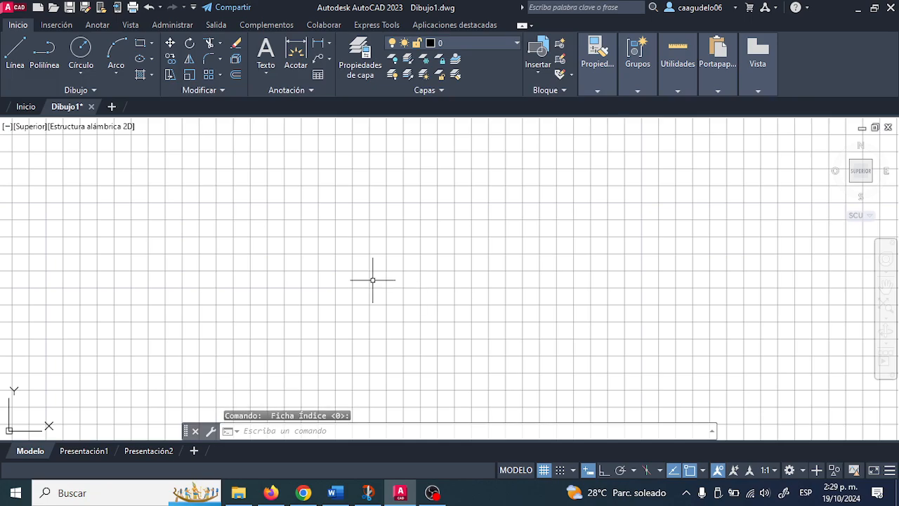
# Inspect the grid around the origin at different zoom levels
pyautogui.scroll(-2, 331, 287)
pyautogui.moveTo(297, 302); pyautogui.dragTo(455, 196, button='middle')
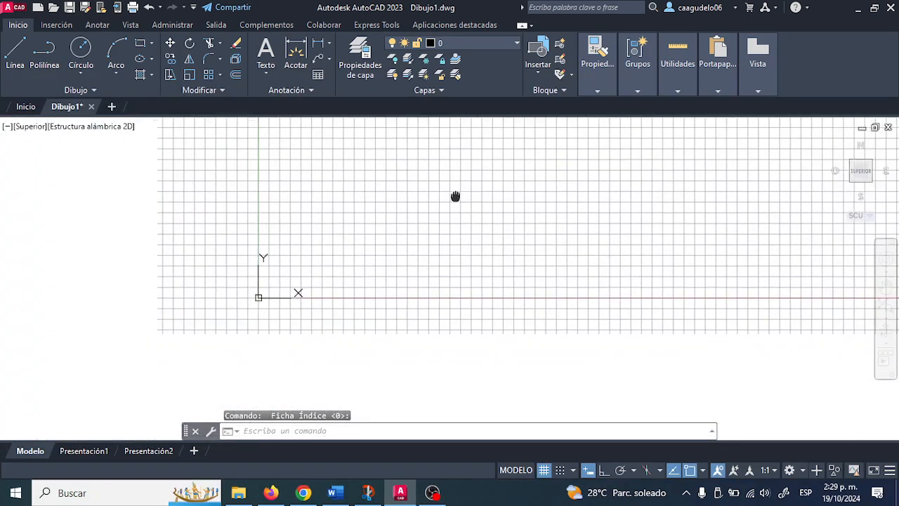
pyautogui.scroll(5, 266, 284)
pyautogui.moveTo(269, 299); pyautogui.dragTo(395, 217, button='middle')
pyautogui.moveTo(375, 262); pyautogui.dragTo(367, 337, button='middle')
pyautogui.scroll(2, 364, 315)
pyautogui.scroll(-5, 368, 299)
pyautogui.scroll(6, 365, 292)
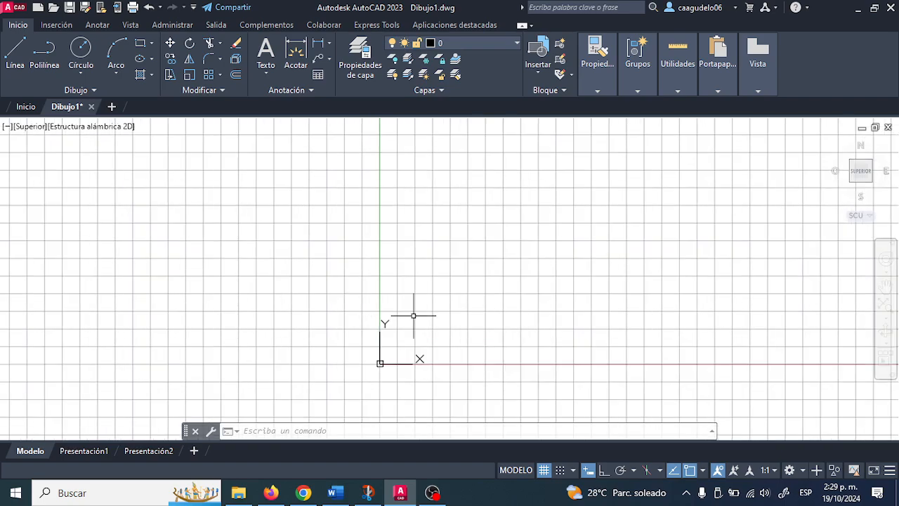
pyautogui.scroll(-6, 390, 295)
pyautogui.scroll(4, 390, 295)
pyautogui.moveTo(433, 286); pyautogui.dragTo(465, 209, button='middle')
pyautogui.scroll(-2, 446, 267)
pyautogui.scroll(3, 431, 268)
pyautogui.scroll(4, 429, 271)
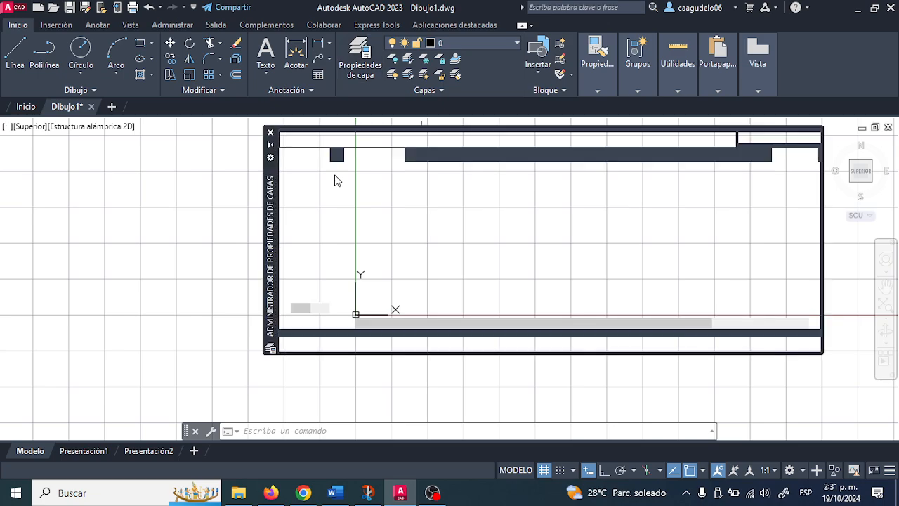
# Create a new layer named Columnas and set its color to blue
pyautogui.click(352, 155)
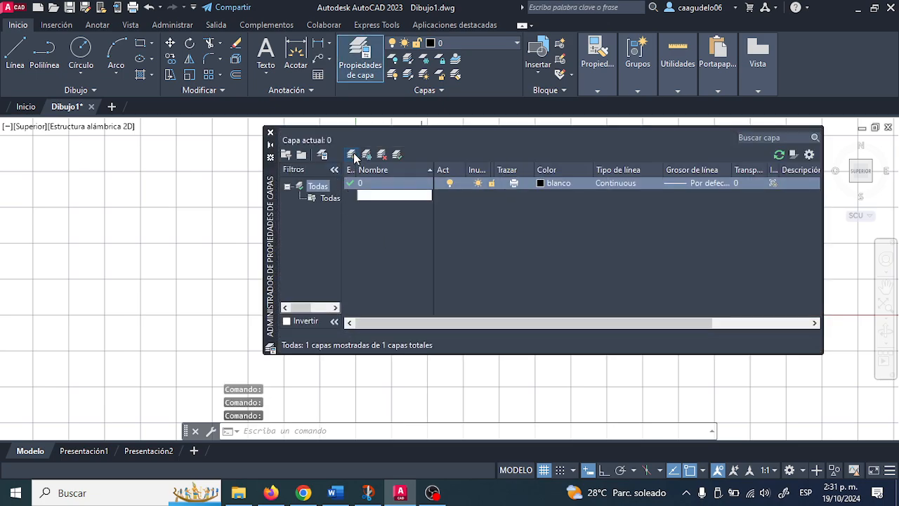
pyautogui.write('Columnas')
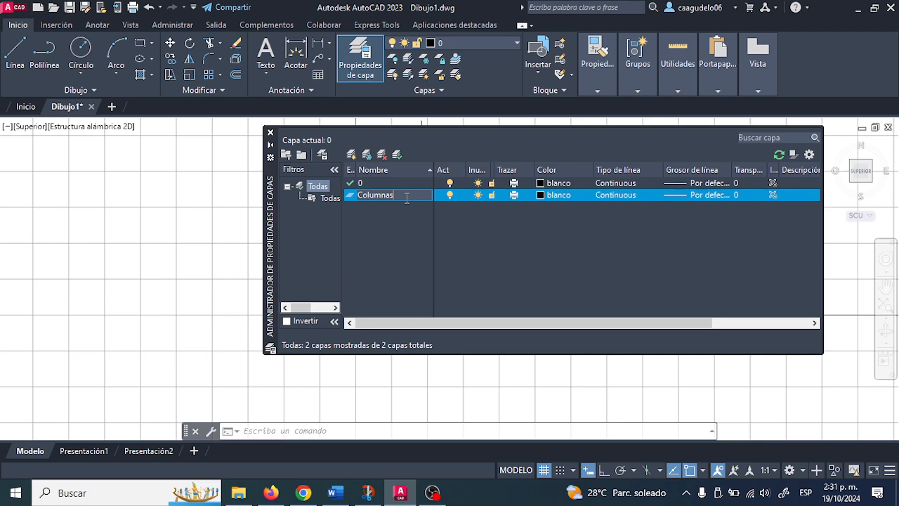
pyautogui.press('Return')
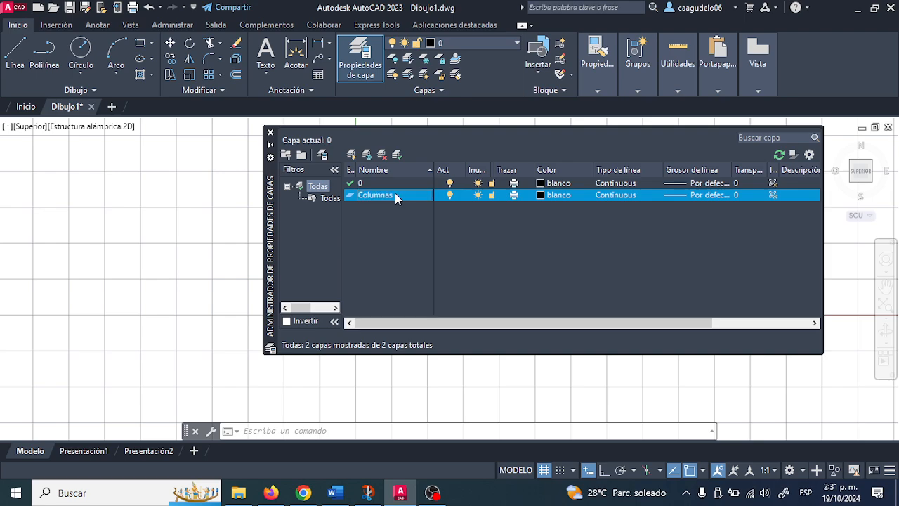
pyautogui.click(539, 196)
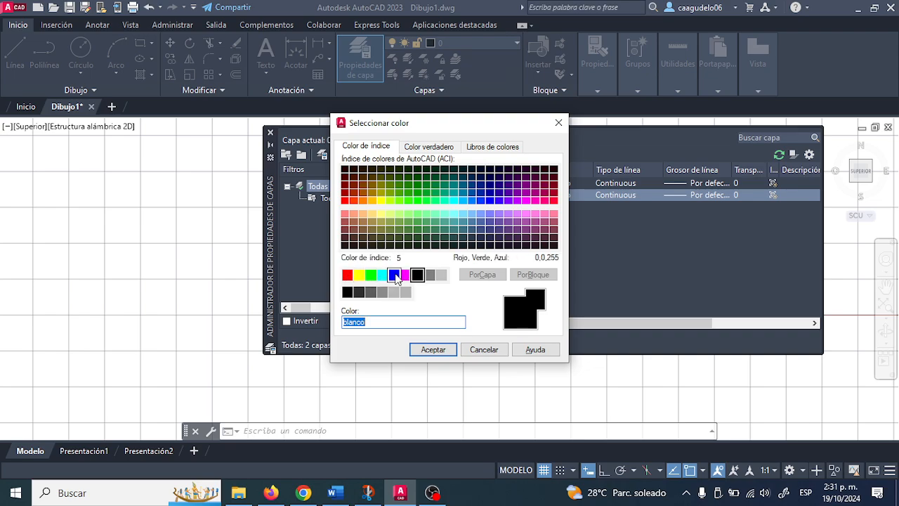
pyautogui.click(395, 275)
pyautogui.click(432, 349)
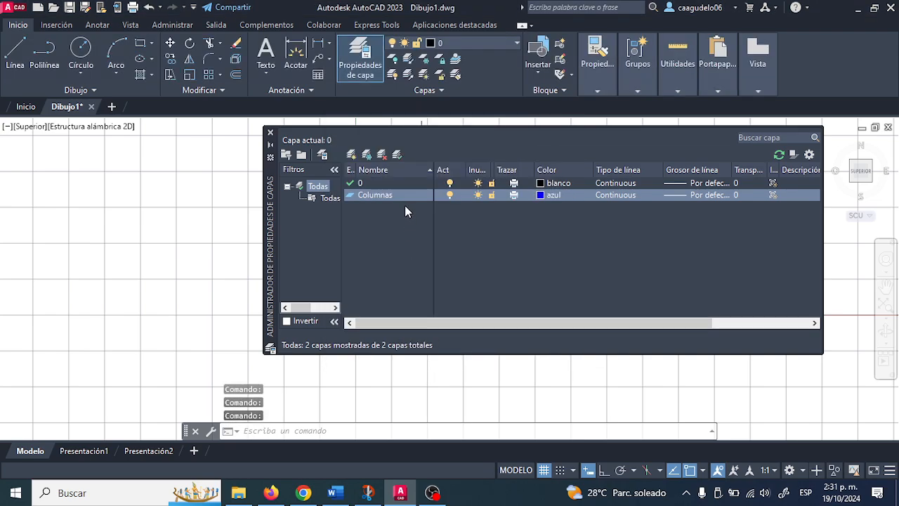
# Add a second new layer and name it Vigas
pyautogui.click(353, 154)
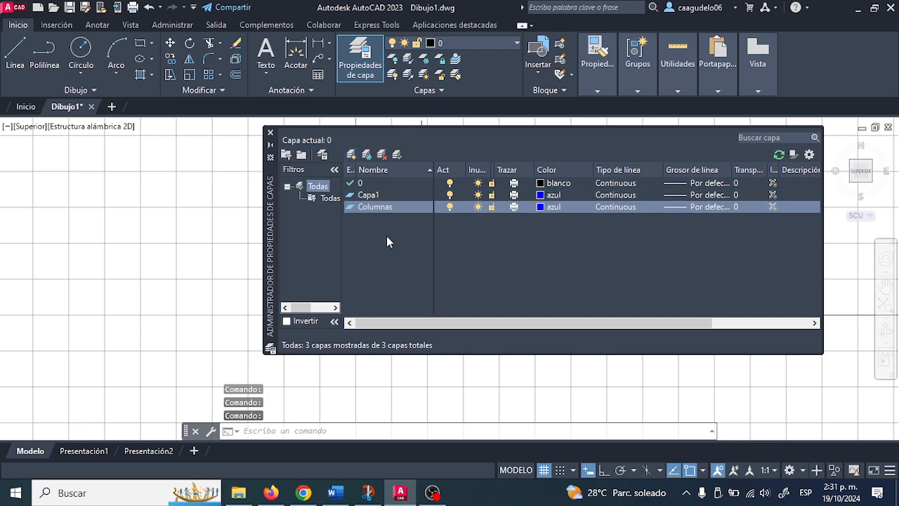
pyautogui.write('Vigas')
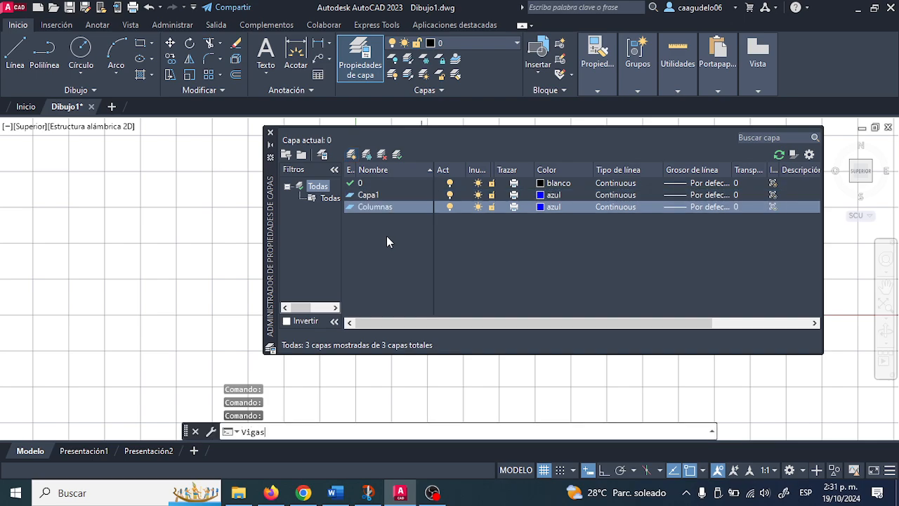
pyautogui.click(366, 196)
pyautogui.click(368, 195)
pyautogui.write('Vigas')
pyautogui.press('Return')
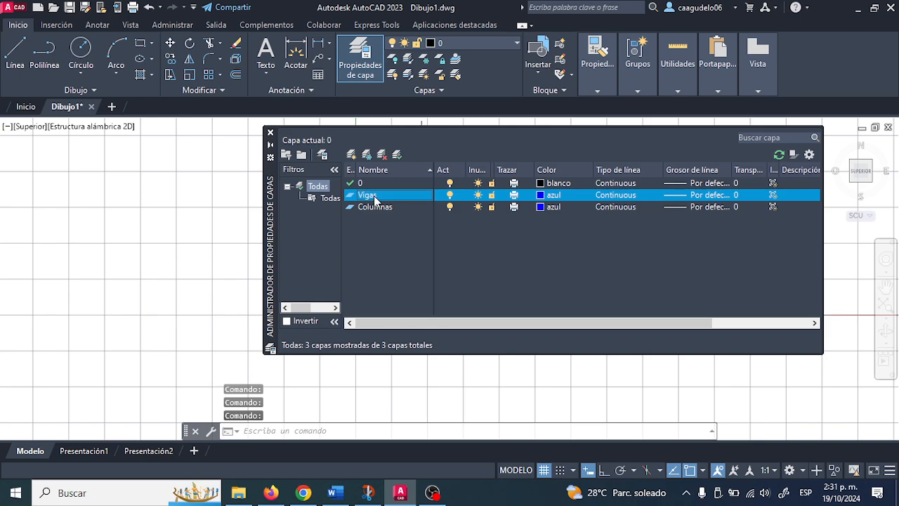
# Set the Vigas layer's color to cyan and close the layer properties manager
pyautogui.click(541, 199)
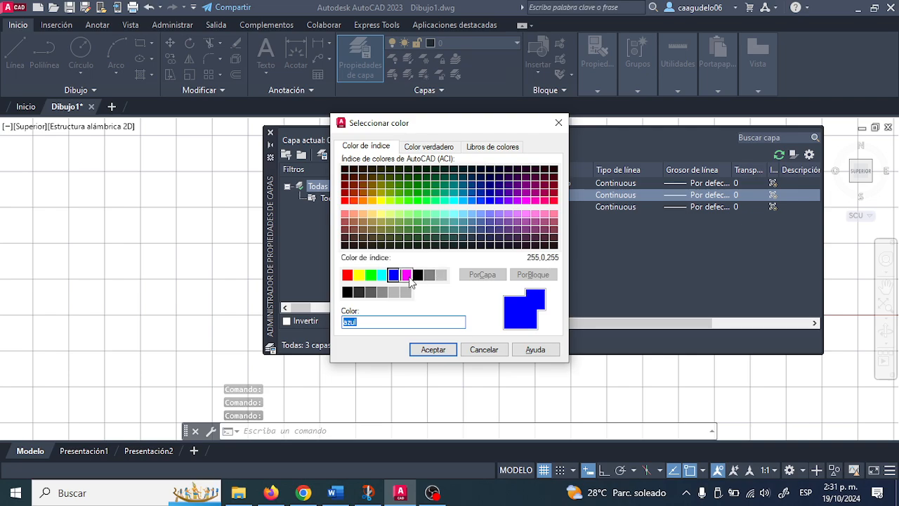
pyautogui.click(381, 275)
pyautogui.click(438, 354)
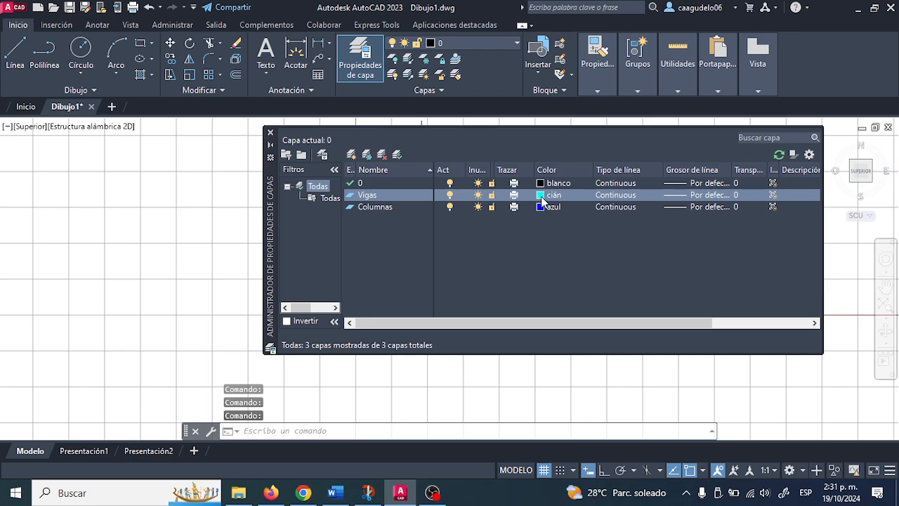
pyautogui.click(271, 134)
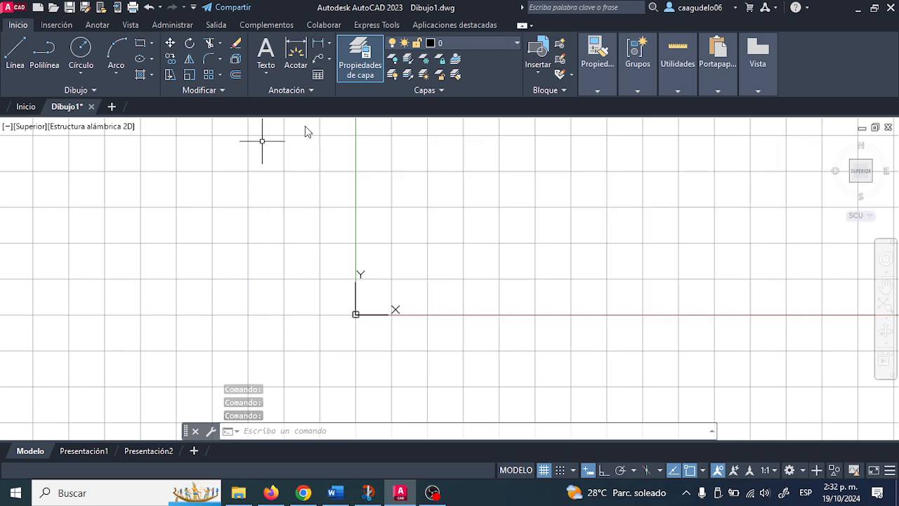
pyautogui.click(476, 43)
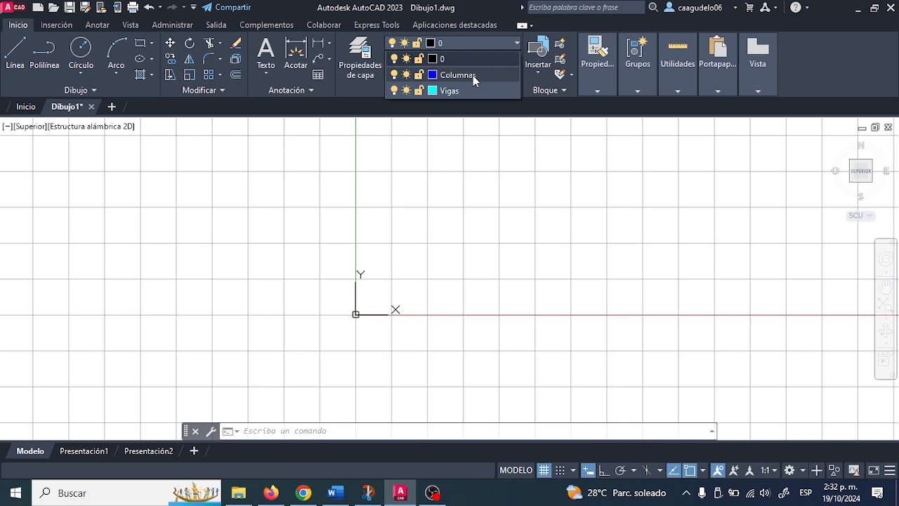
pyautogui.click(342, 63)
pyautogui.click(367, 65)
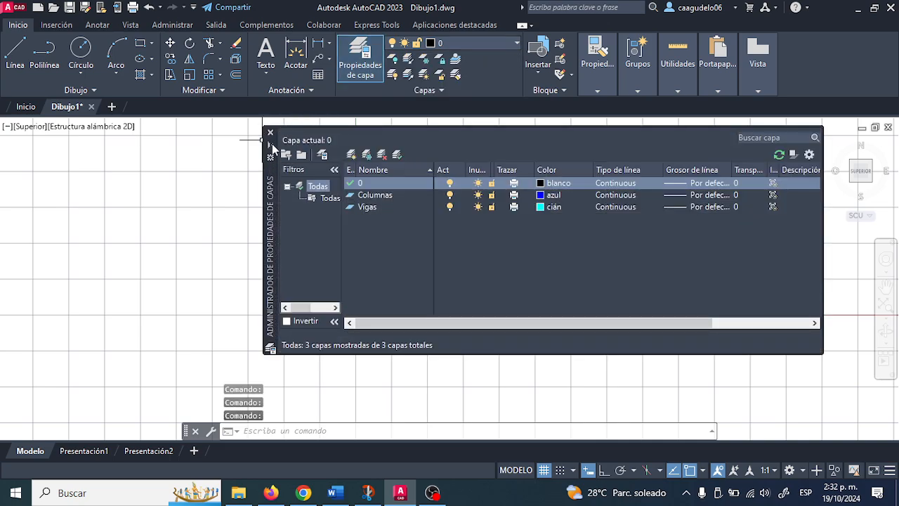
pyautogui.click(363, 66)
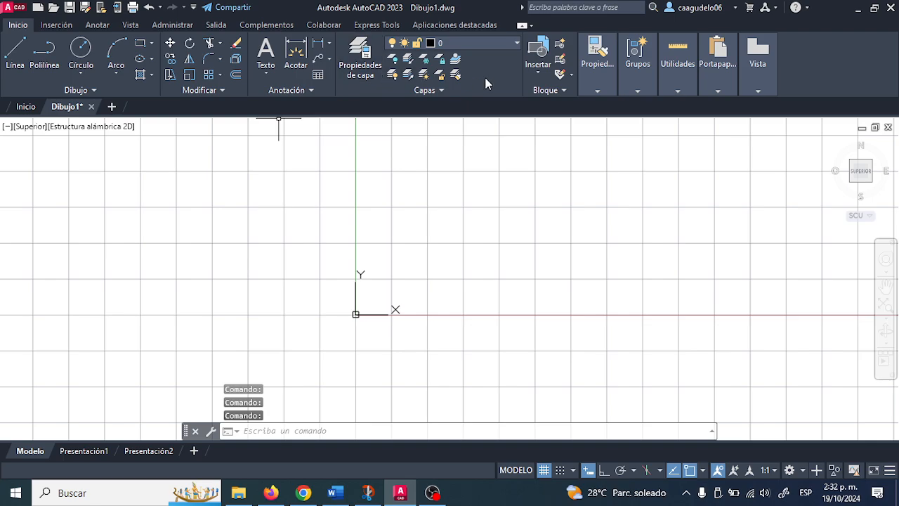
# Make Columnas the current layer
pyautogui.click(482, 44)
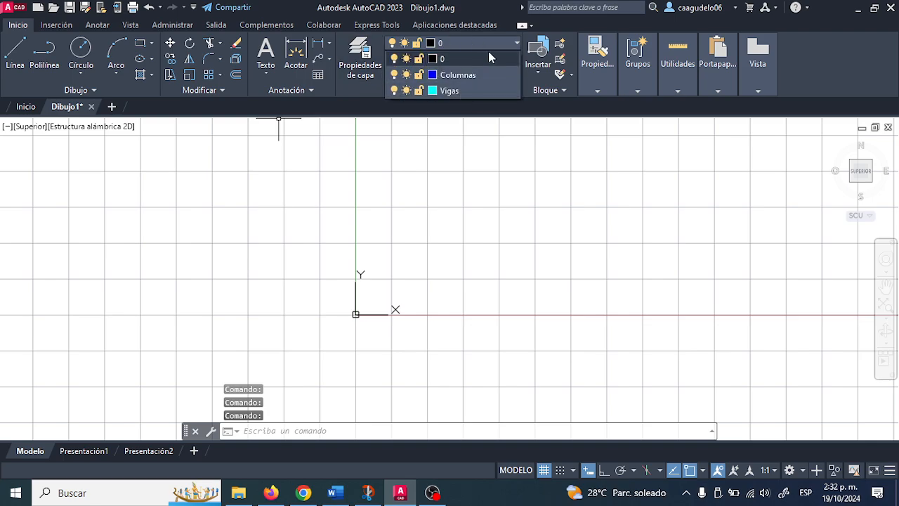
pyautogui.click(468, 42)
pyautogui.click(468, 41)
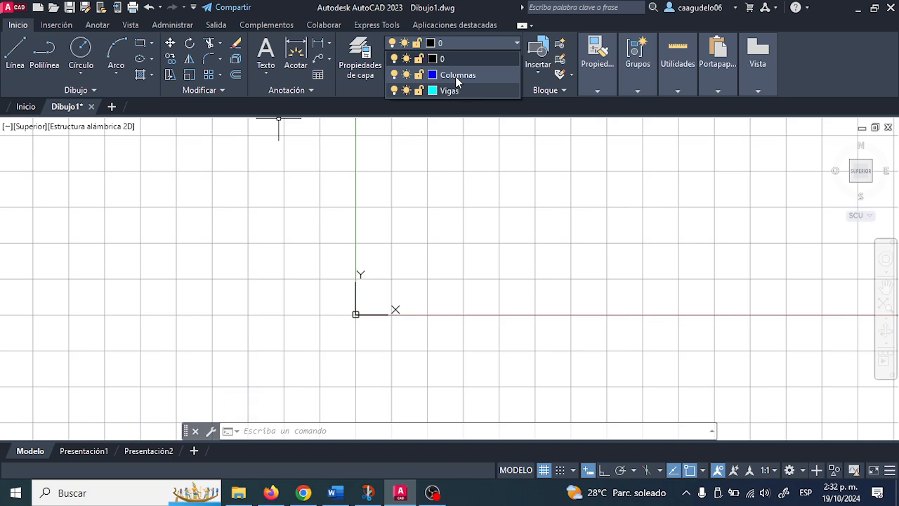
pyautogui.click(467, 75)
pyautogui.click(464, 46)
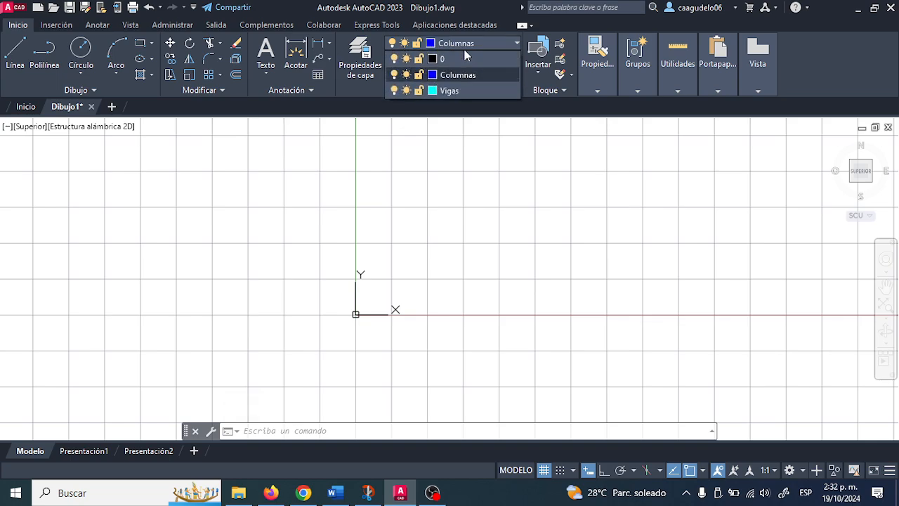
pyautogui.click(468, 81)
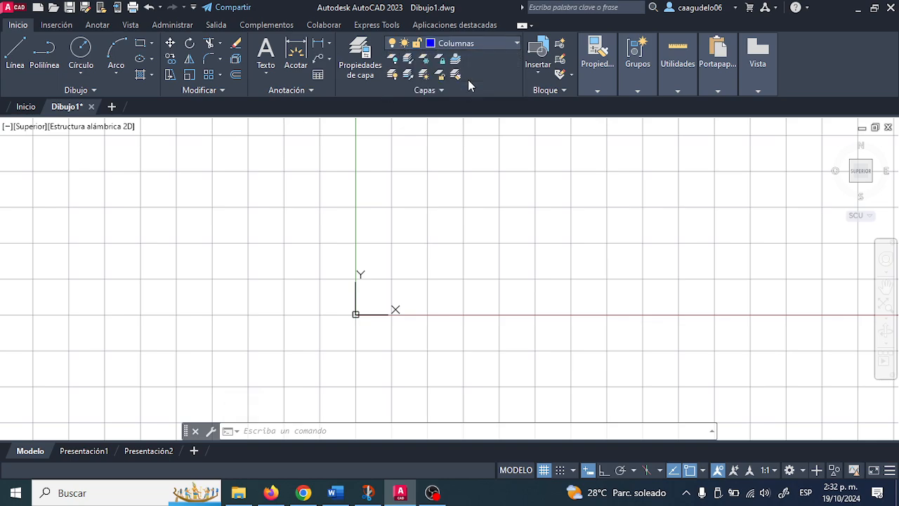
# Draw a 10 by 10 rectangle on the Columnas layer with its first corner at 0,0
pyautogui.moveTo(414, 231); pyautogui.dragTo(318, 269, button='middle')
pyautogui.scroll(2, 288, 300)
pyautogui.moveTo(288, 299); pyautogui.dragTo(328, 233, button='middle')
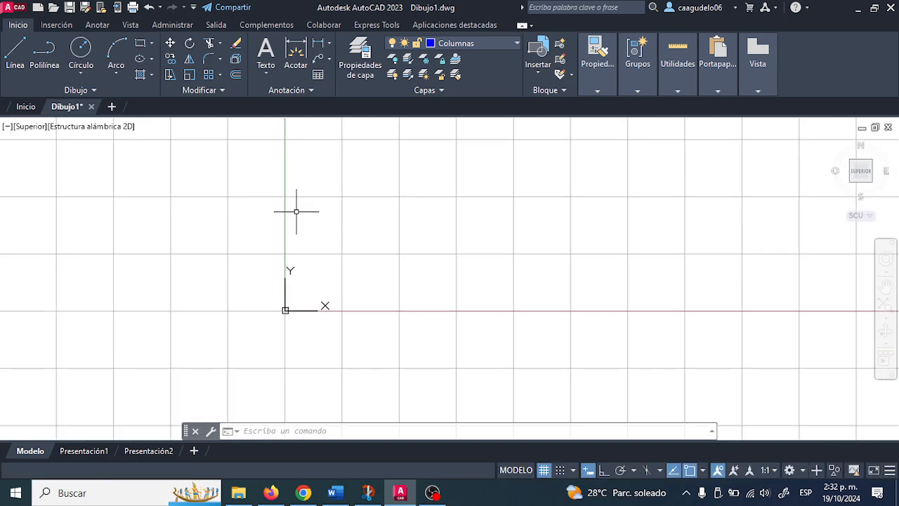
pyautogui.click(152, 44)
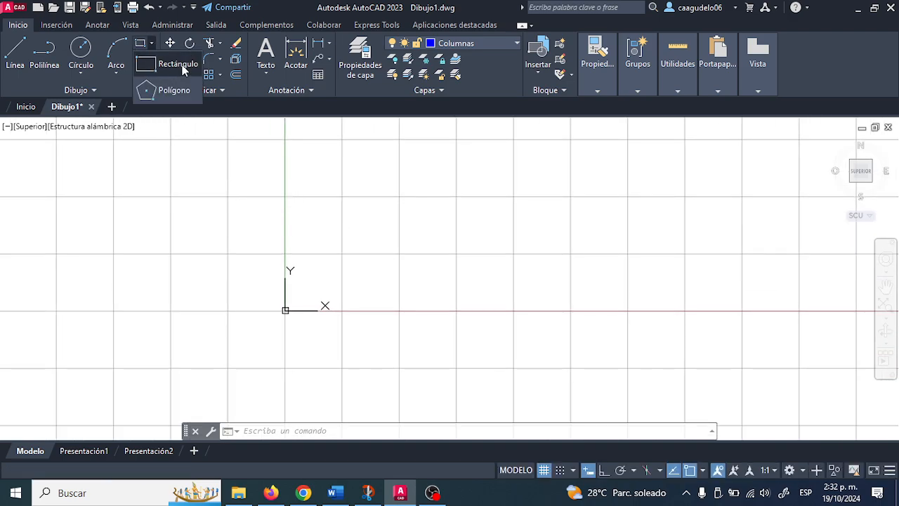
pyautogui.click(179, 64)
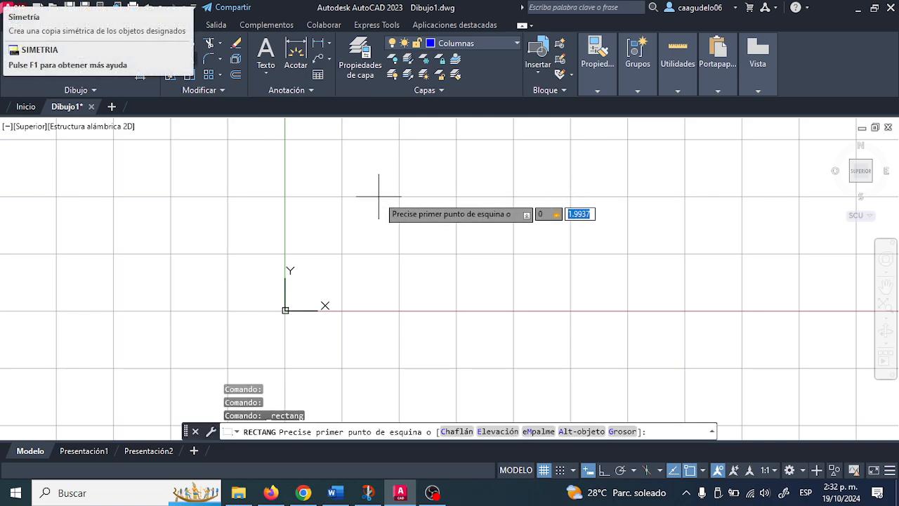
pyautogui.write('0,0')
pyautogui.press('Return')
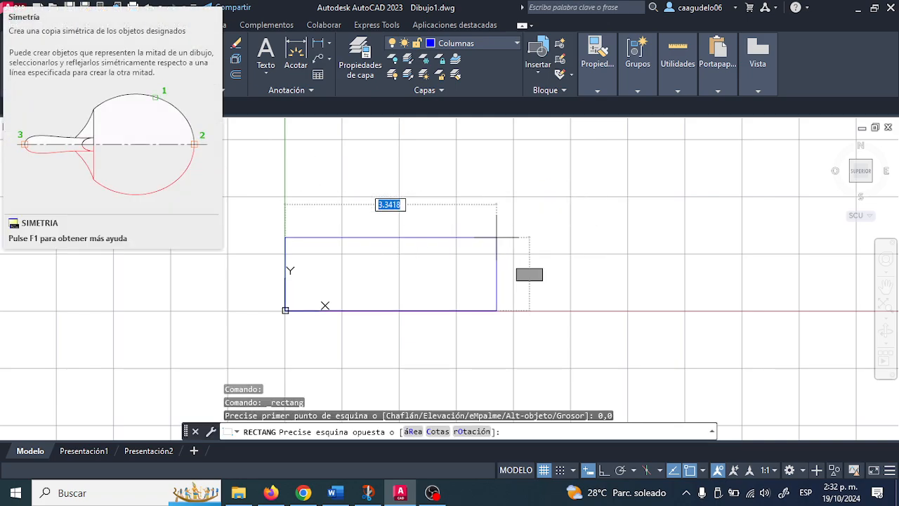
pyautogui.moveTo(483, 159); pyautogui.dragTo(502, 228, button='middle')
pyautogui.scroll(-4, 504, 210)
pyautogui.scroll(-3, 535, 183)
pyautogui.moveTo(535, 181); pyautogui.dragTo(490, 232, button='middle')
pyautogui.write('10')
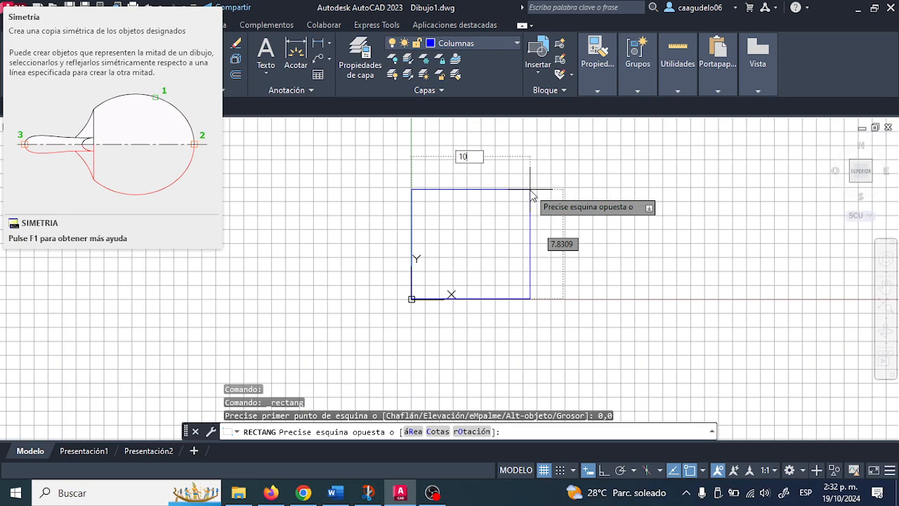
pyautogui.press('Tab')
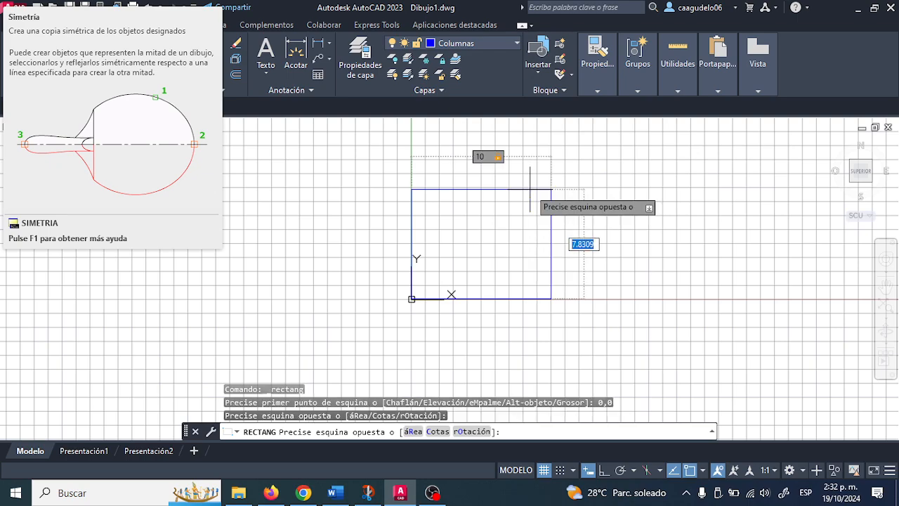
pyautogui.write('10')
pyautogui.press('Return')
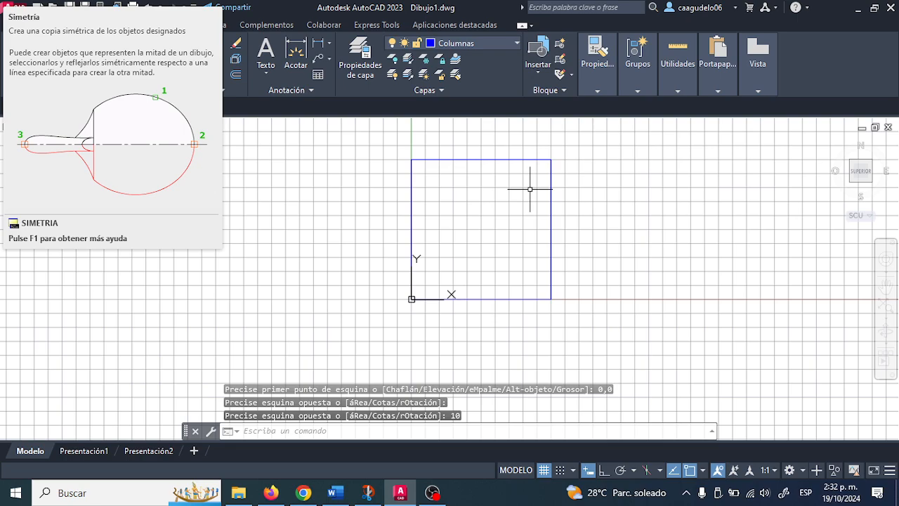
pyautogui.moveTo(484, 195); pyautogui.dragTo(347, 233, button='middle')
pyautogui.scroll(2, 347, 232)
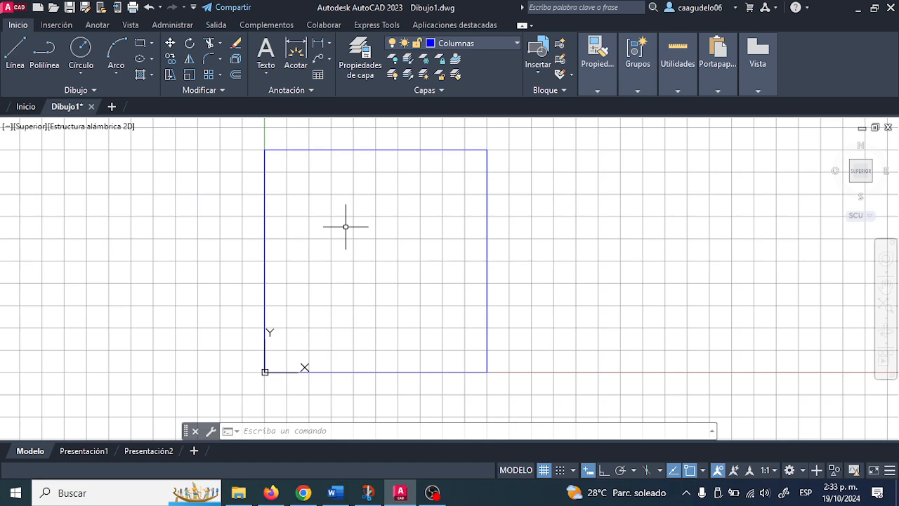
pyautogui.write('uni')
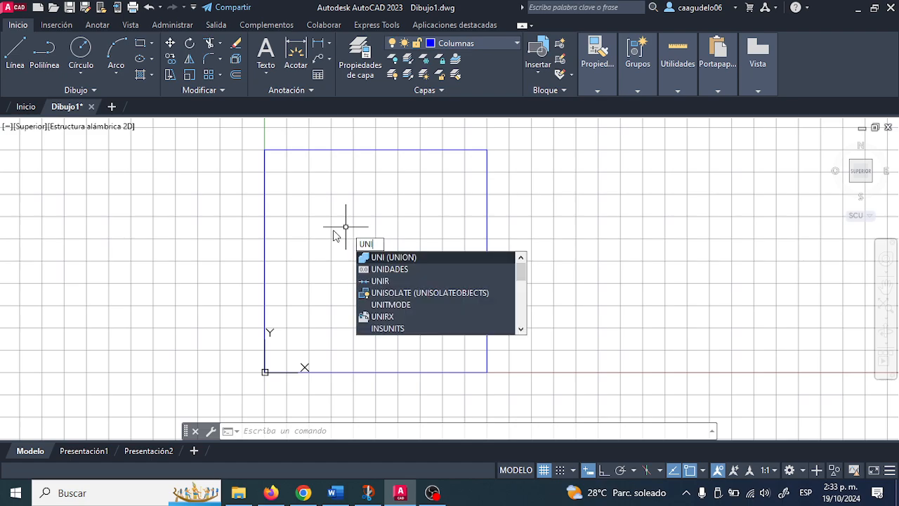
pyautogui.press('Escape')
pyautogui.press('Escape')
# Create a new drawing from the acadiso.dwt template and view its drawing units settings without changing them
pyautogui.click(38, 8)
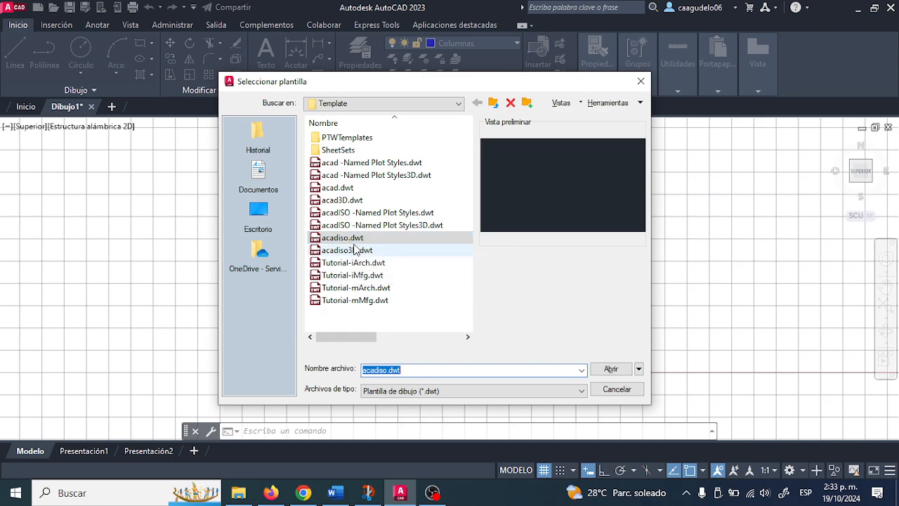
pyautogui.click(611, 368)
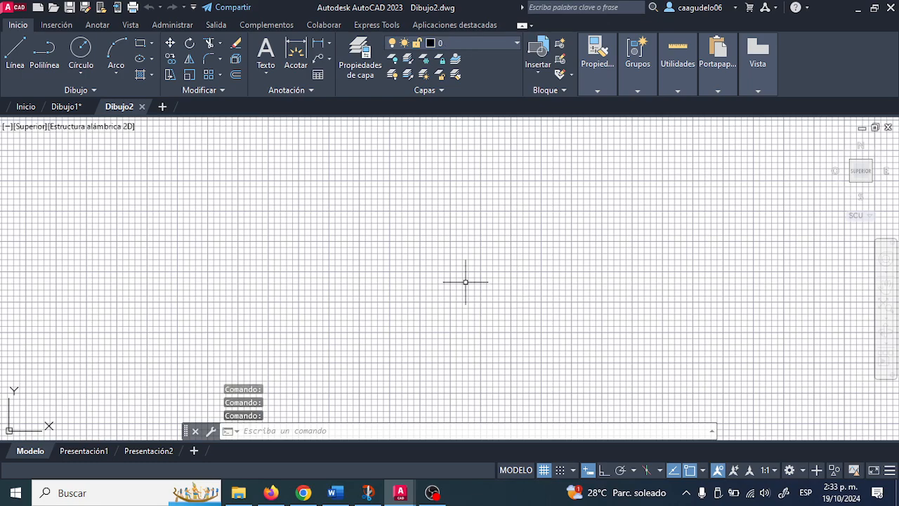
pyautogui.write('unida')
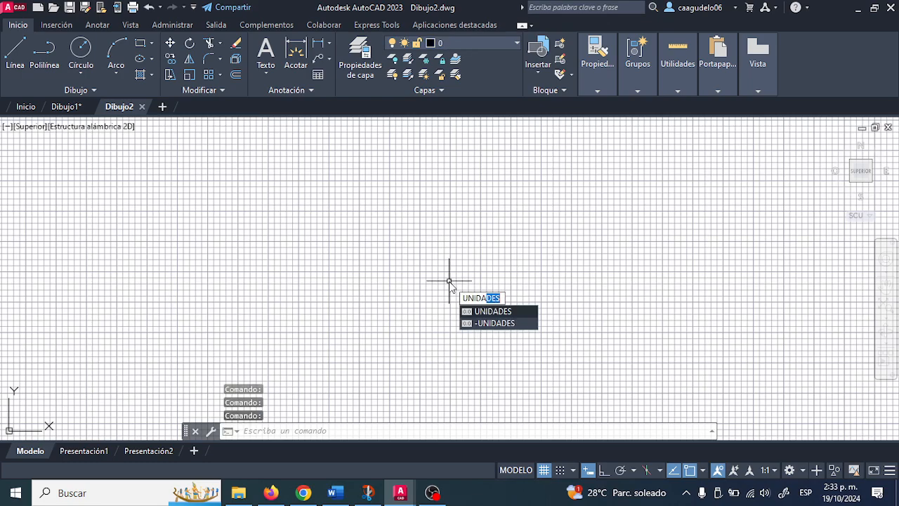
pyautogui.click(498, 313)
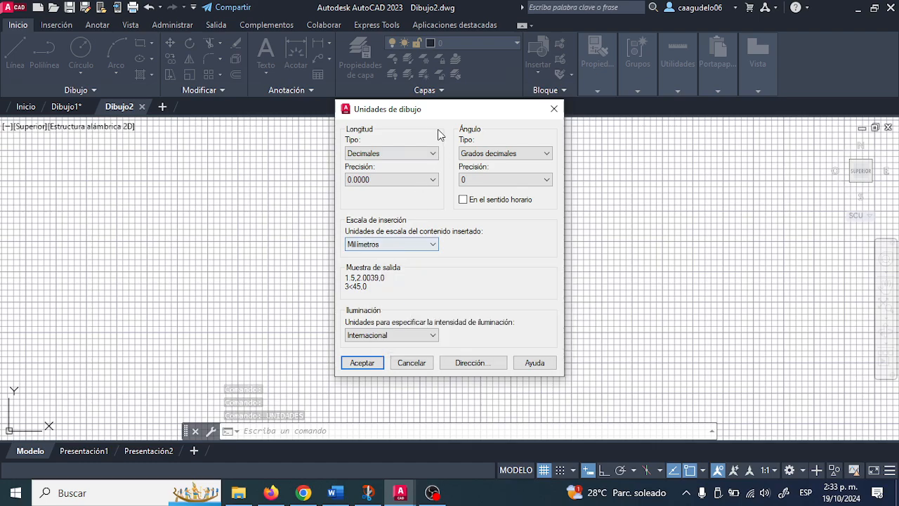
pyautogui.moveTo(422, 109); pyautogui.dragTo(382, 121)
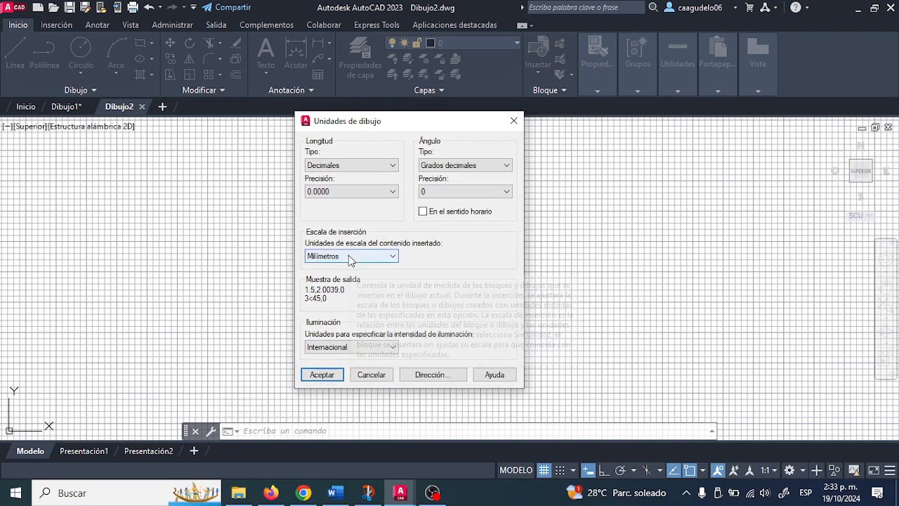
pyautogui.click(370, 376)
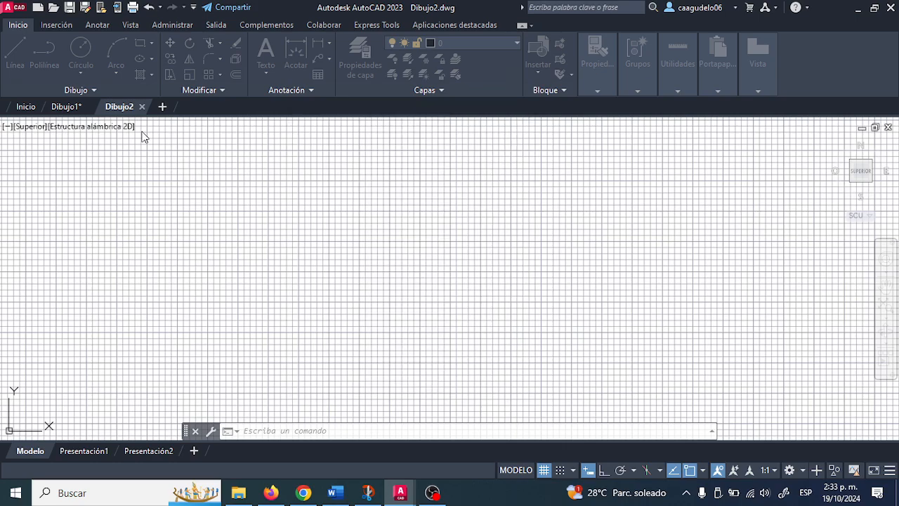
# Return to the Dibujo1 drawing and check the reference image of the columns and beams in the browser
pyautogui.click(74, 107)
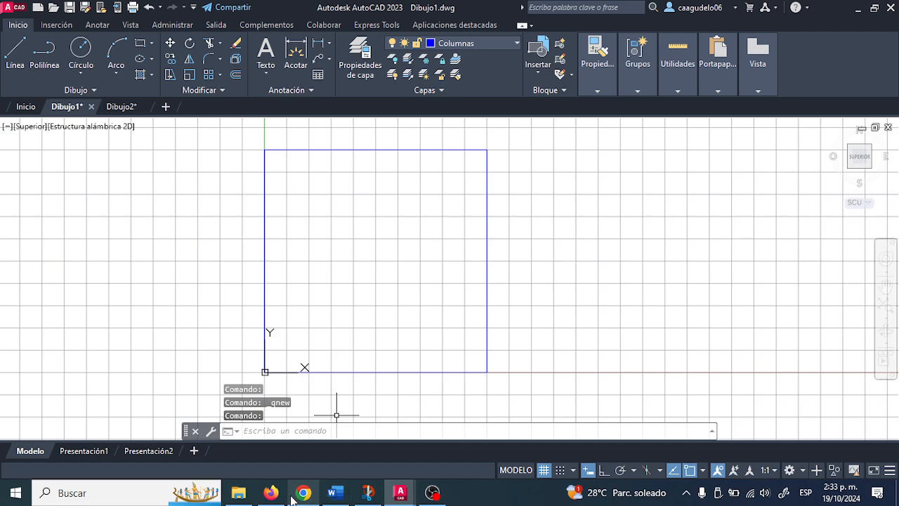
pyautogui.moveTo(303, 493)
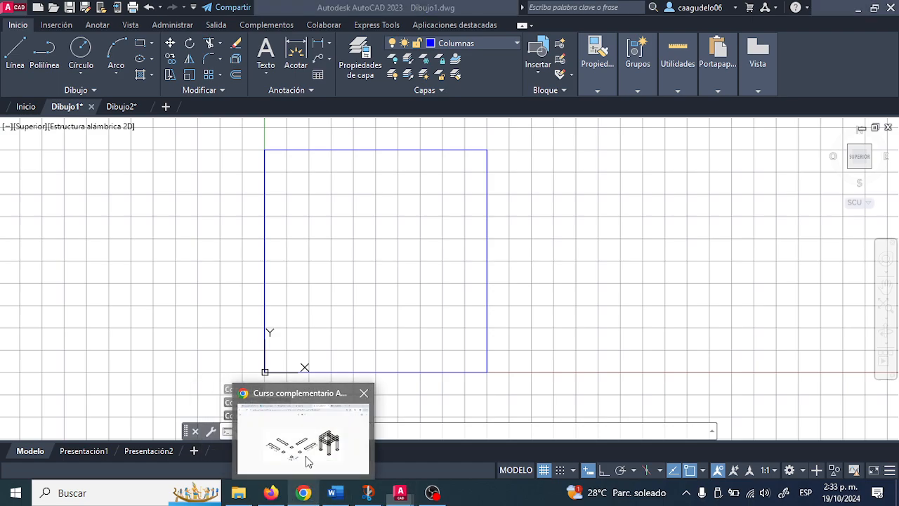
pyautogui.click(307, 461)
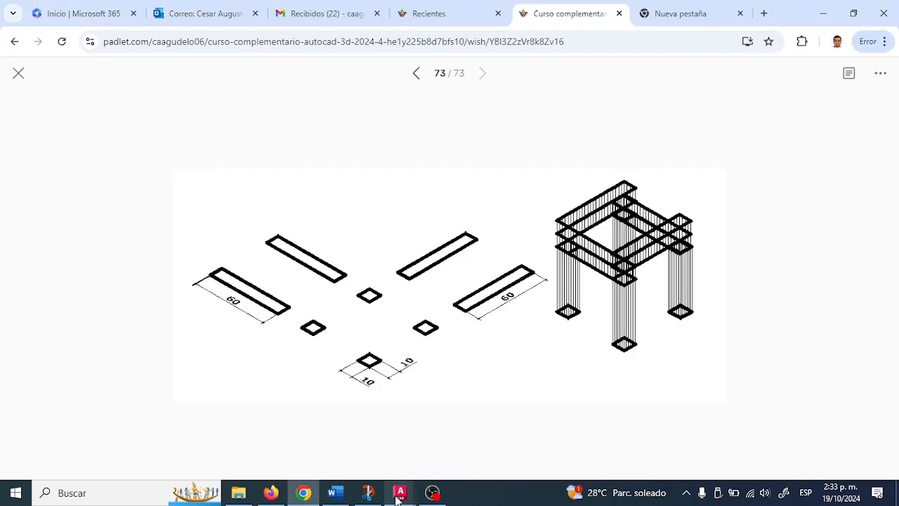
pyautogui.moveTo(401, 493)
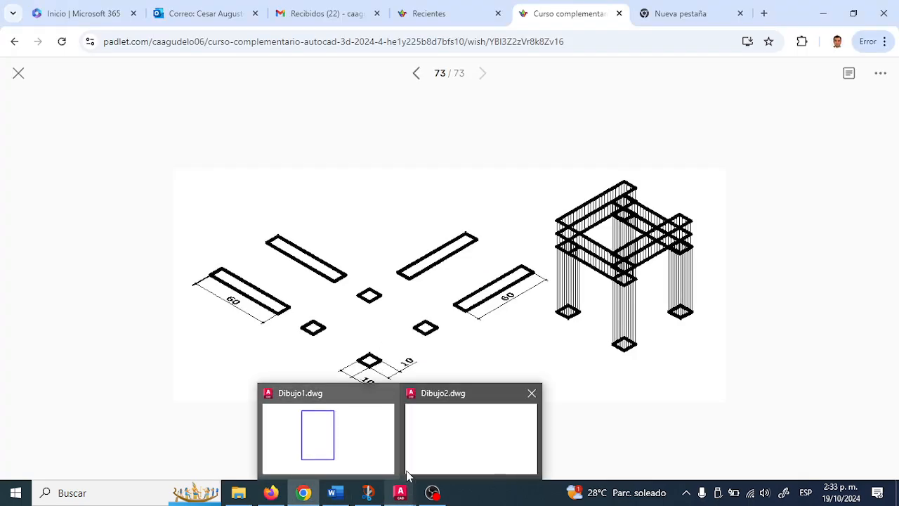
pyautogui.click(357, 440)
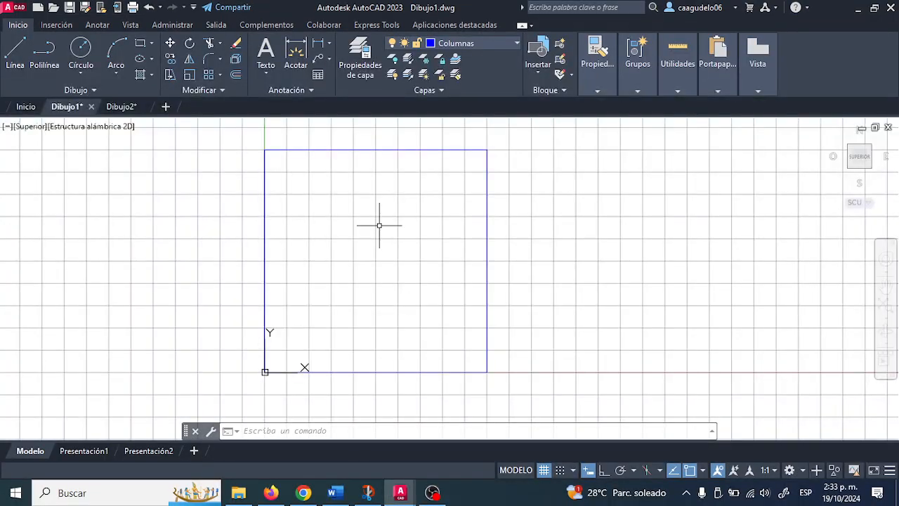
# Close the Dibujo2 drawing without saving it and return to Dibujo1
pyautogui.click(145, 107)
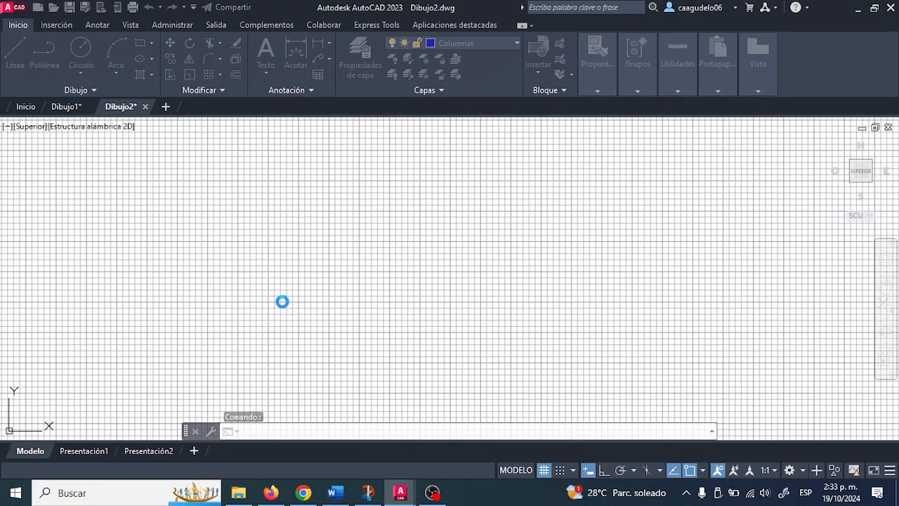
pyautogui.click(467, 274)
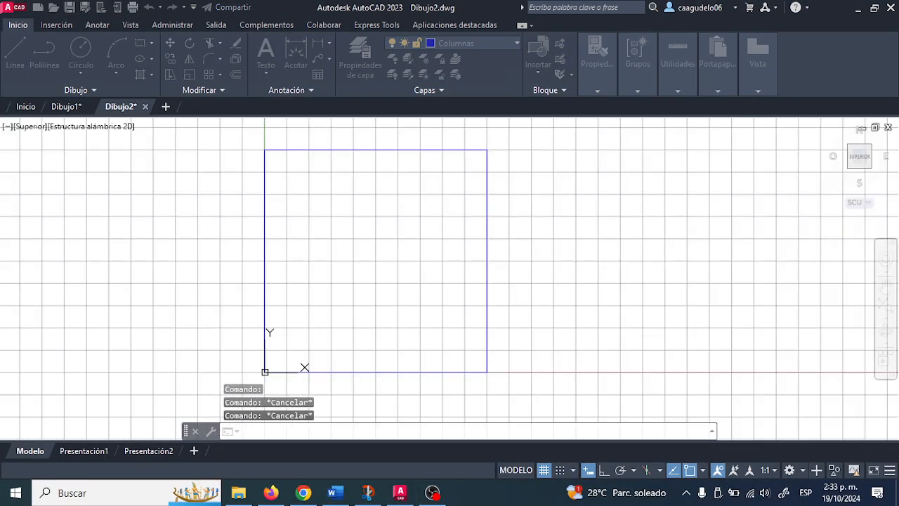
pyautogui.scroll(-8, 486, 265)
pyautogui.moveTo(484, 262); pyautogui.dragTo(317, 328, button='middle')
pyautogui.scroll(-2, 350, 308)
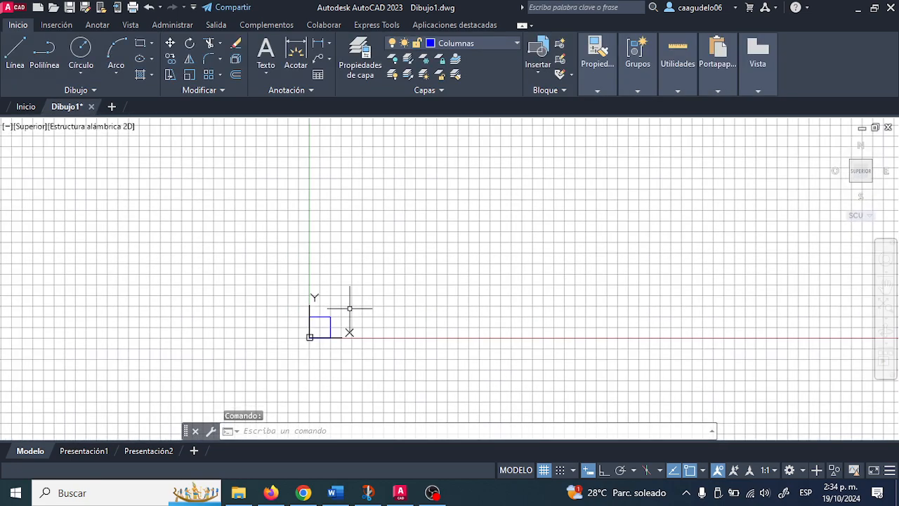
# Examine the column layout and beam dimensions in the browser's reference image and return to the Dibujo1 drawing
pyautogui.hotkey('alt', 'Tab')
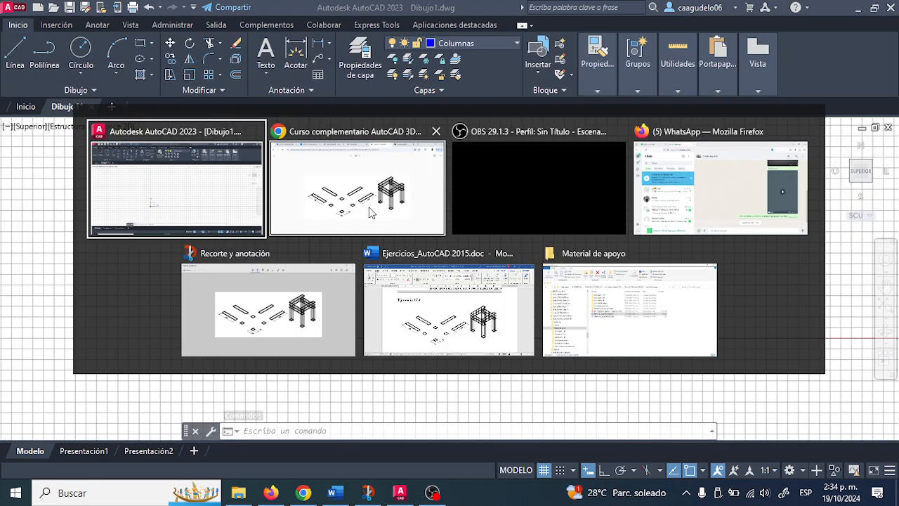
pyautogui.click(371, 213)
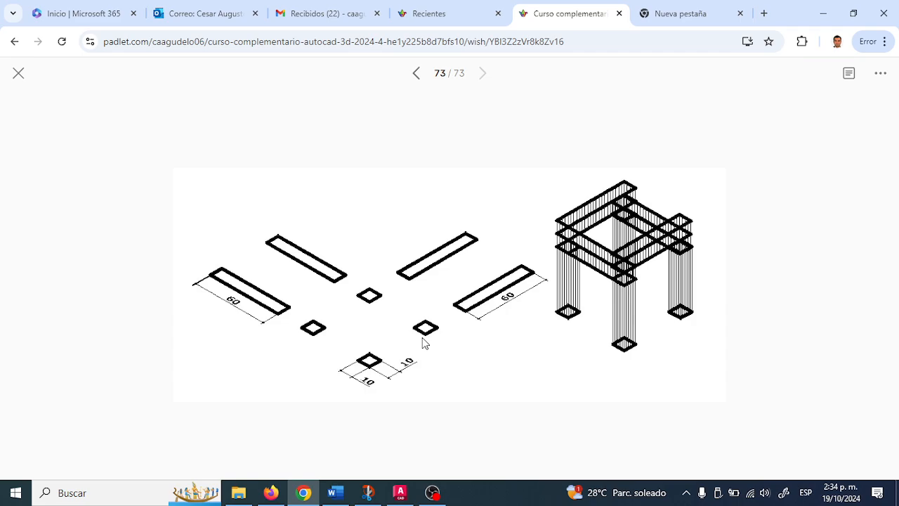
pyautogui.hotkey('alt', 'Tab')
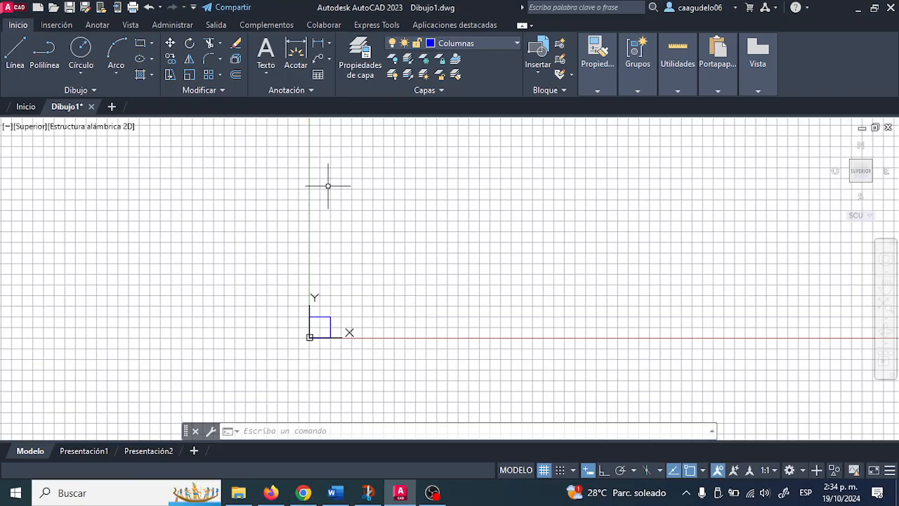
pyautogui.scroll(5, 330, 347)
pyautogui.moveTo(313, 266); pyautogui.dragTo(338, 282, button='middle')
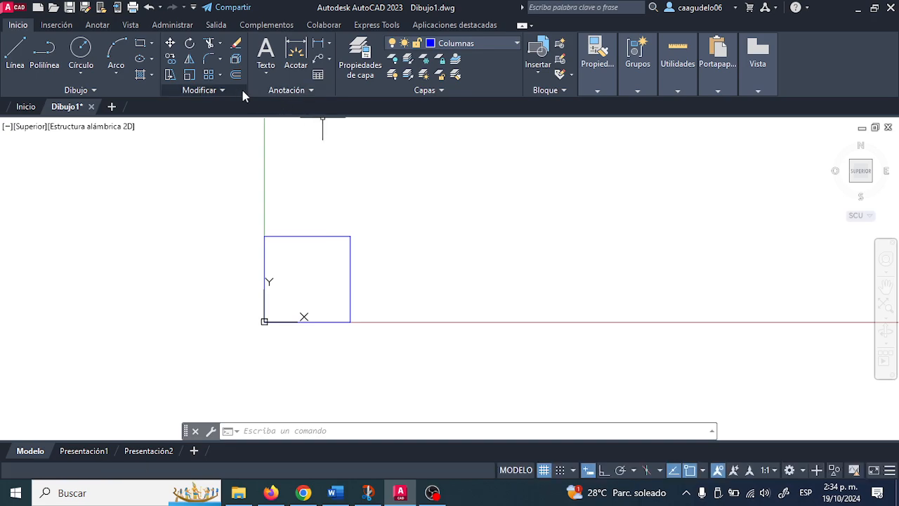
pyautogui.click(221, 74)
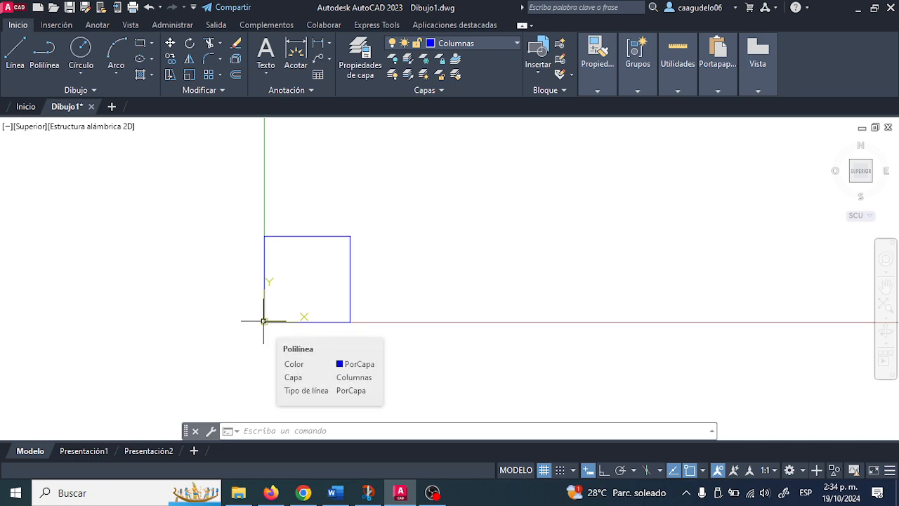
pyautogui.hotkey('alt', 'Tab')
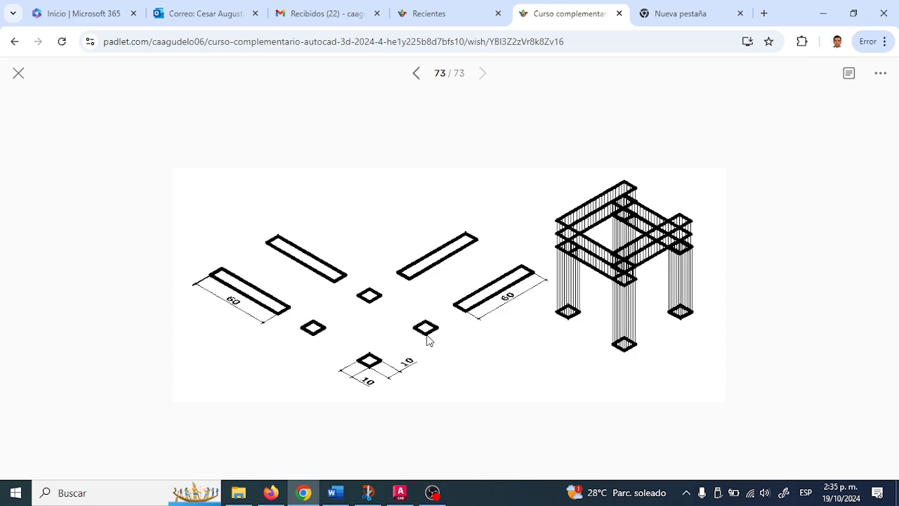
pyautogui.hotkey('alt', 'Tab')
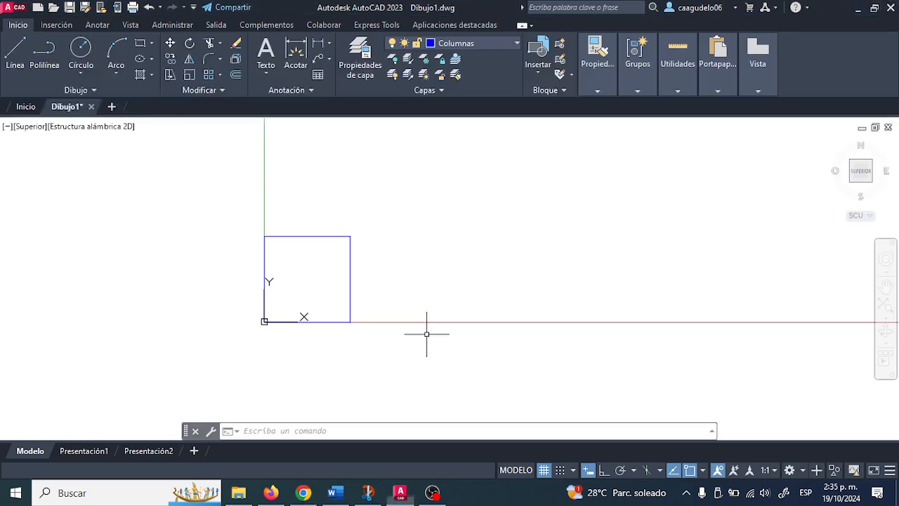
# Create a rectangular array from the 10 by 10 column square at the origin
pyautogui.scroll(-2, 332, 220)
pyautogui.moveTo(358, 216); pyautogui.dragTo(329, 249, button='middle')
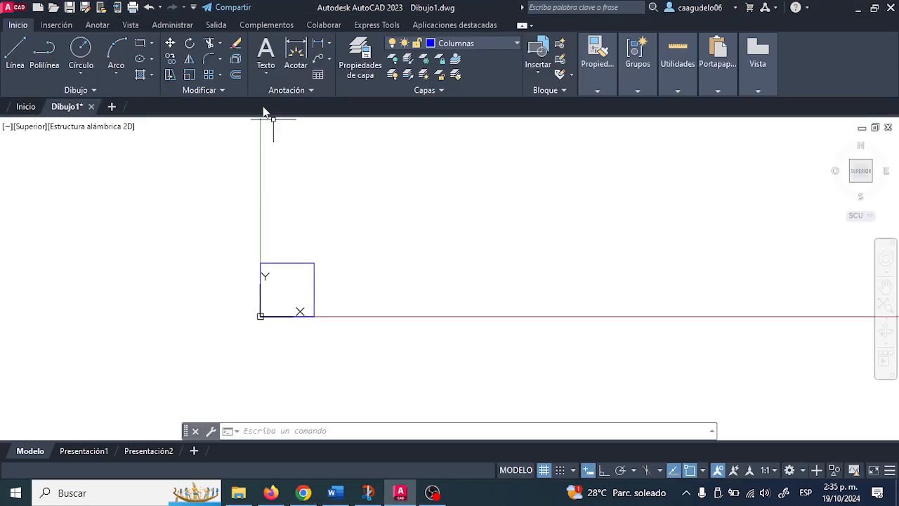
pyautogui.click(222, 76)
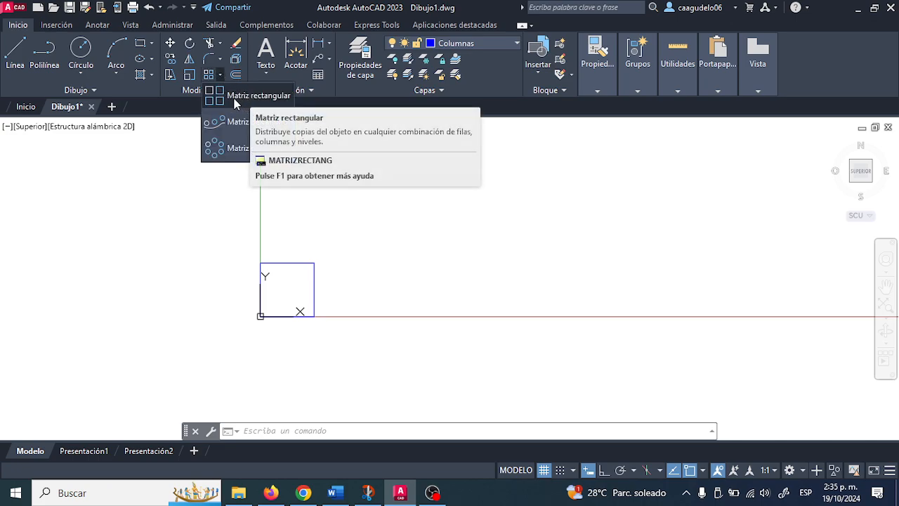
pyautogui.click(238, 97)
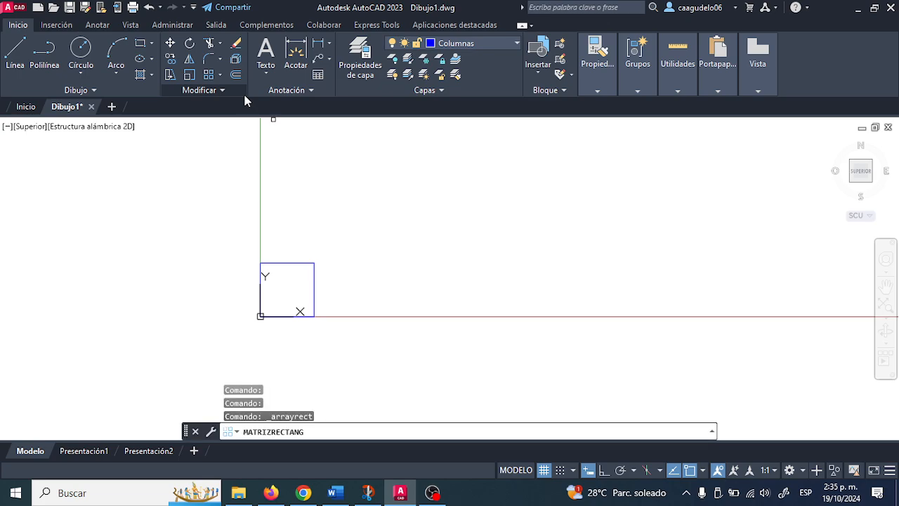
pyautogui.click(293, 263)
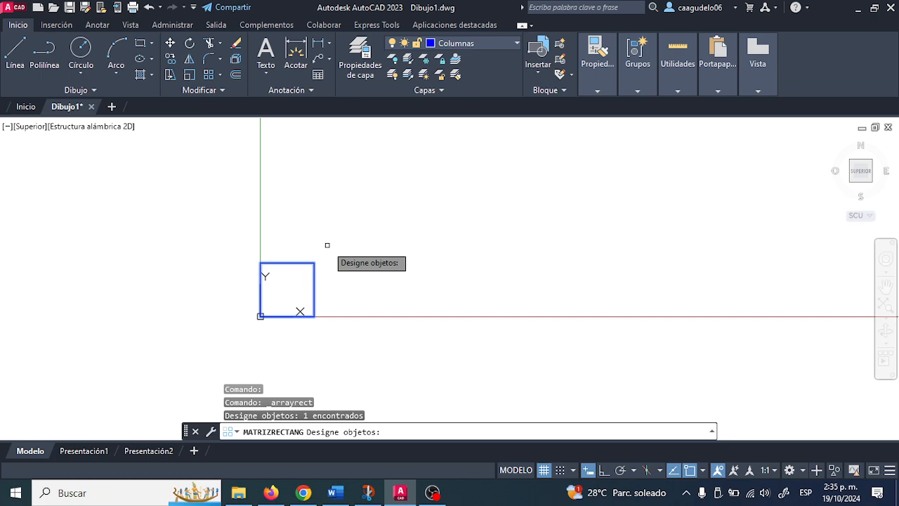
pyautogui.press('Return')
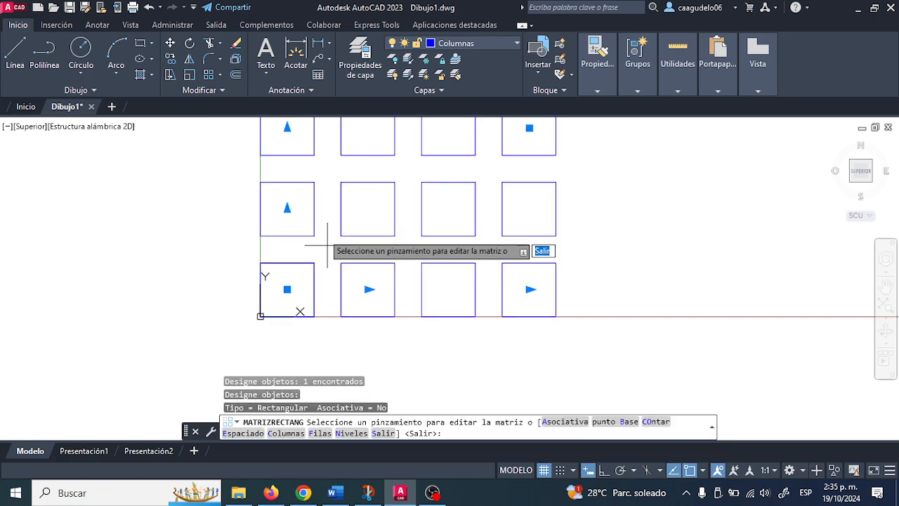
# Set the rectangular array to 2 columns and 2 rows
pyautogui.scroll(-2, 325, 242)
pyautogui.moveTo(414, 176); pyautogui.dragTo(364, 234, button='middle')
pyautogui.scroll(4, 313, 224)
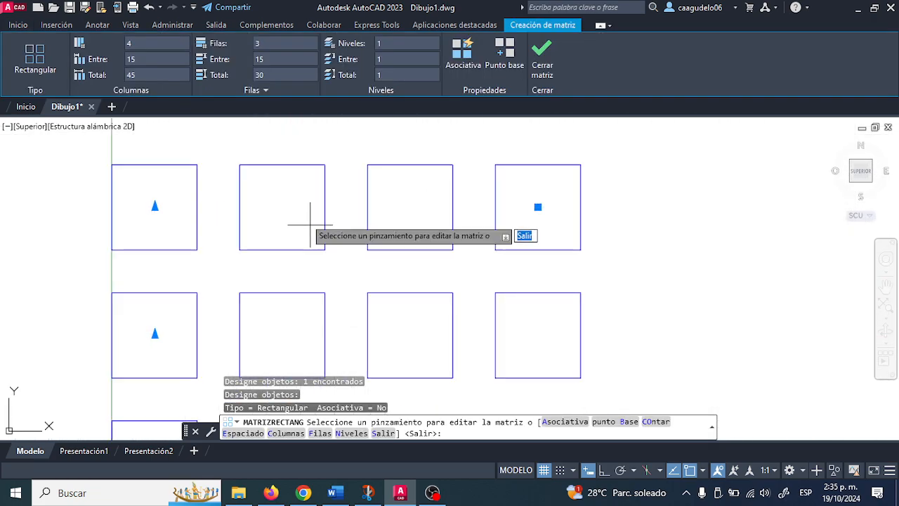
pyautogui.scroll(-2, 337, 179)
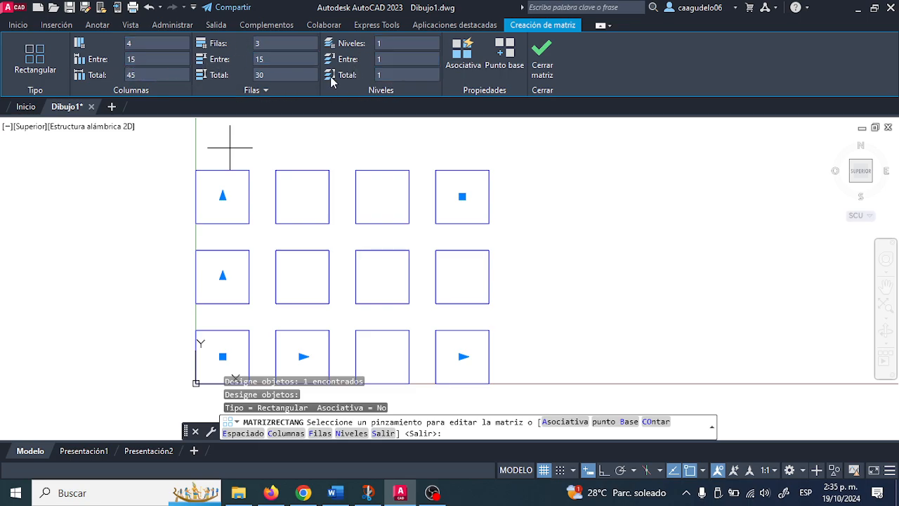
pyautogui.scroll(-4, 351, 182)
pyautogui.moveTo(347, 184); pyautogui.dragTo(302, 221, button='middle')
pyautogui.scroll(2, 299, 219)
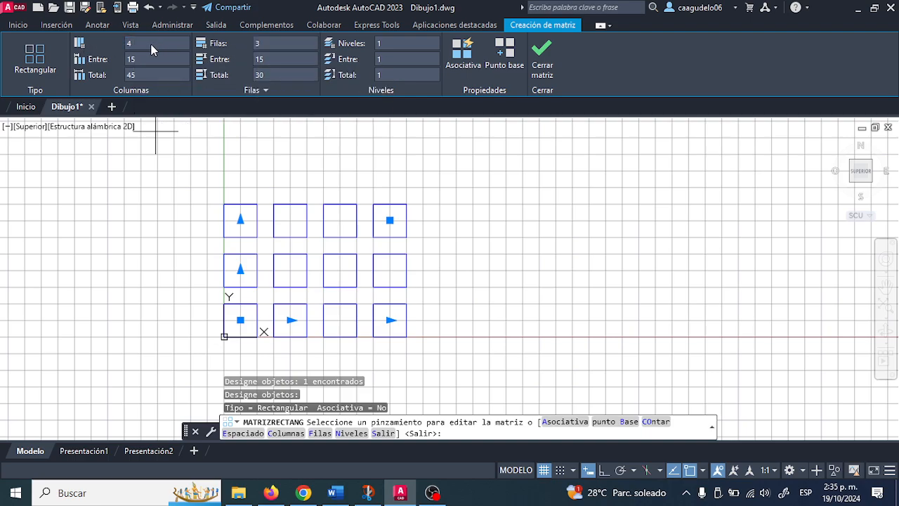
pyautogui.write('2')
pyautogui.press('Return')
pyautogui.press('BackSpace')
pyautogui.write('2')
pyautogui.press('Return')
pyautogui.scroll(4, 266, 320)
pyautogui.scroll(-2, 264, 309)
pyautogui.moveTo(244, 311); pyautogui.dragTo(240, 275, button='middle')
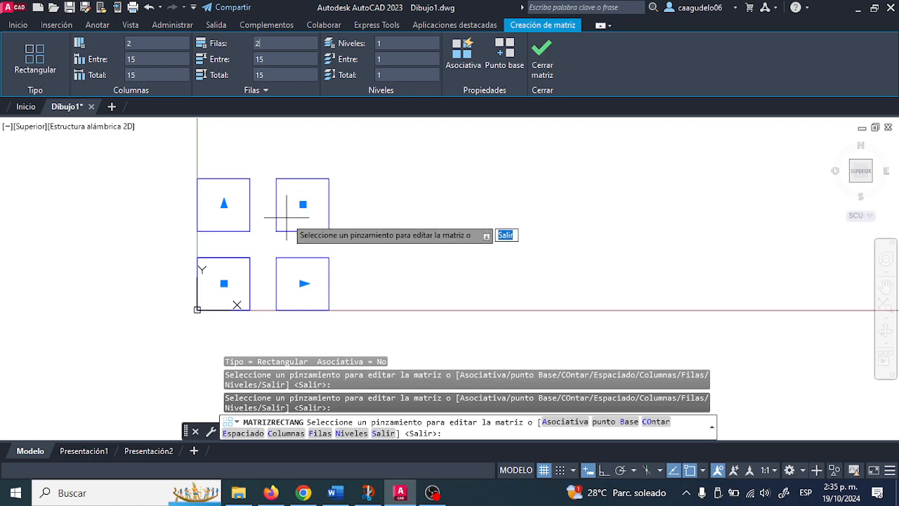
# Set the spacing between the array's columns and between its rows to 50 and finish the array
pyautogui.click(140, 60)
pyautogui.write('50')
pyautogui.click(271, 60)
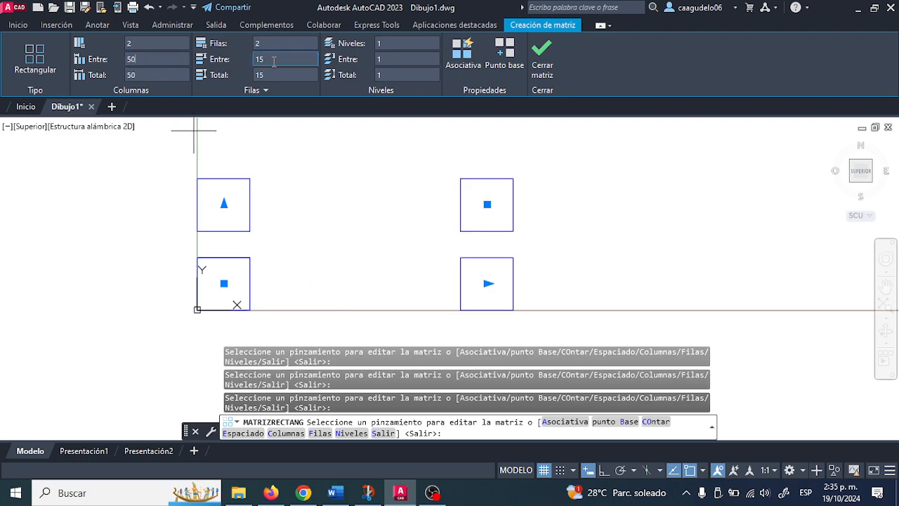
pyautogui.write('50')
pyautogui.click(271, 44)
pyautogui.click(171, 57)
pyautogui.click(281, 59)
pyautogui.scroll(-4, 341, 193)
pyautogui.moveTo(341, 185)
pyautogui.mouseDown(button='middle')
pyautogui.moveTo(324, 247)
pyautogui.moveTo(286, 180)
pyautogui.moveTo(269, 183)
pyautogui.mouseUp(button='middle')
pyautogui.scroll(2, 325, 218)
pyautogui.scroll(-2, 305, 221)
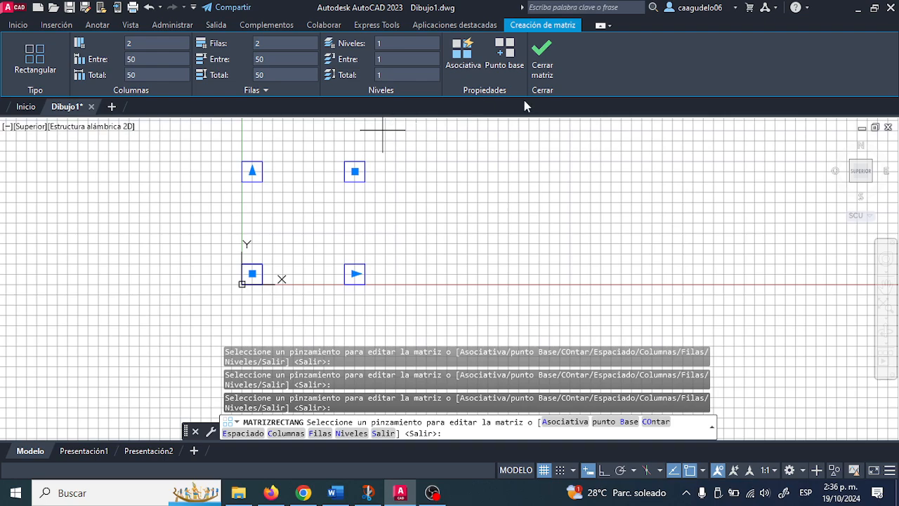
pyautogui.click(540, 52)
pyautogui.click(355, 161)
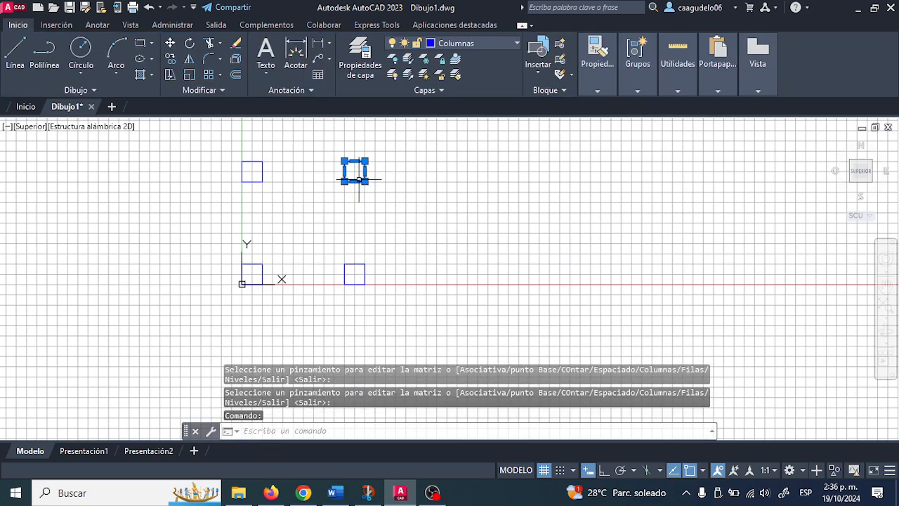
pyautogui.press('Escape')
# Check the clear gap between the two lower columns with a temporary horizontal linear dimension and erase it
pyautogui.click(318, 43)
pyautogui.scroll(4, 261, 269)
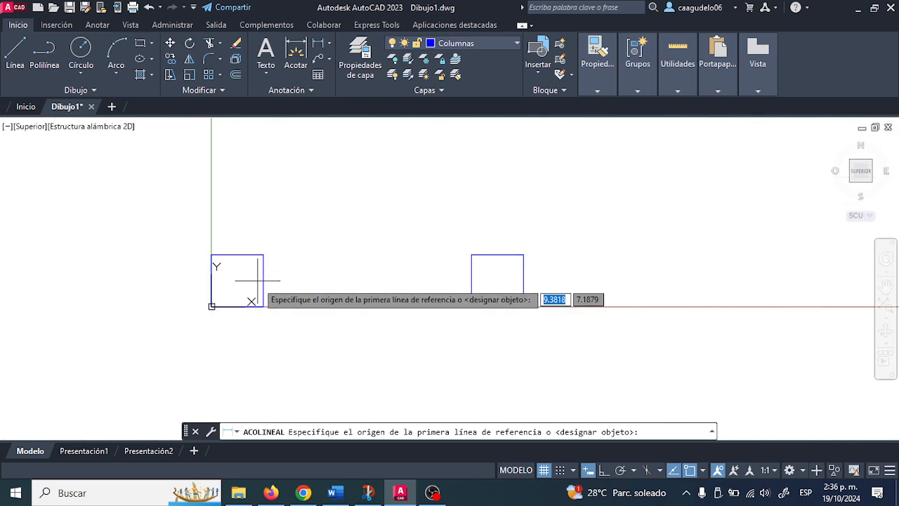
pyautogui.click(264, 305)
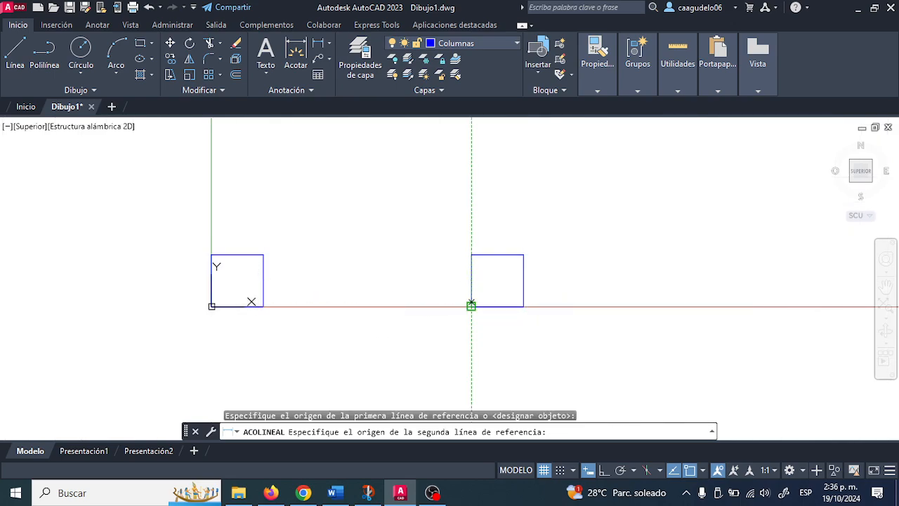
pyautogui.click(471, 306)
pyautogui.click(418, 349)
pyautogui.click(426, 348)
pyautogui.click(407, 338)
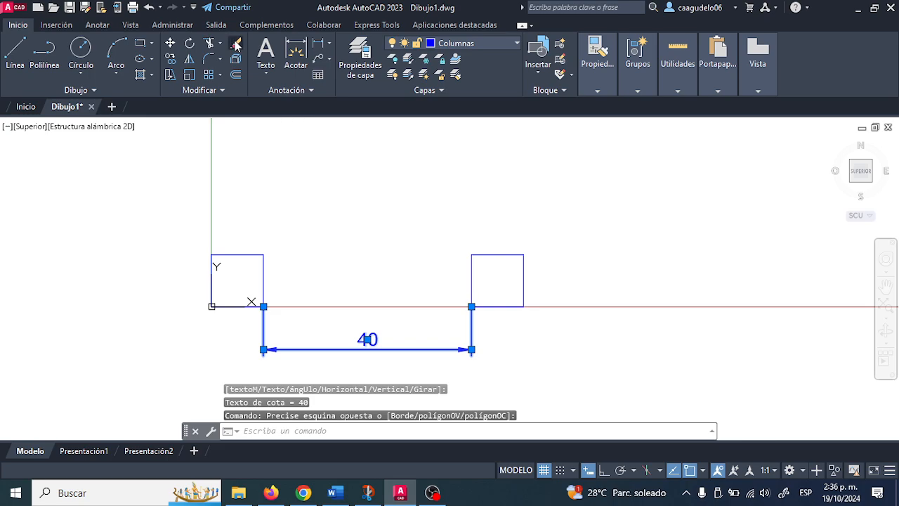
pyautogui.press('Delete')
# Check the clear gap between the two left columns with a temporary vertical linear dimension and erase it
pyautogui.scroll(-2, 294, 185)
pyautogui.moveTo(294, 186); pyautogui.dragTo(306, 256, button='middle')
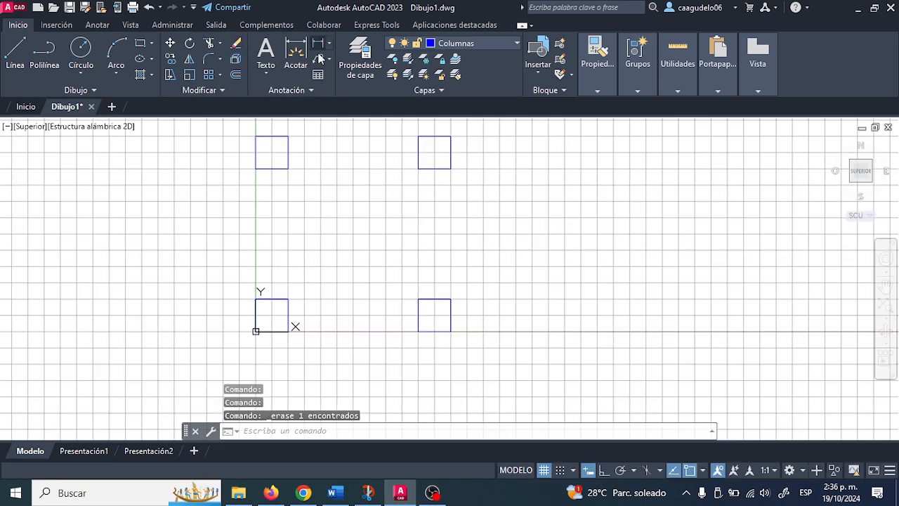
pyautogui.click(319, 43)
pyautogui.click(255, 299)
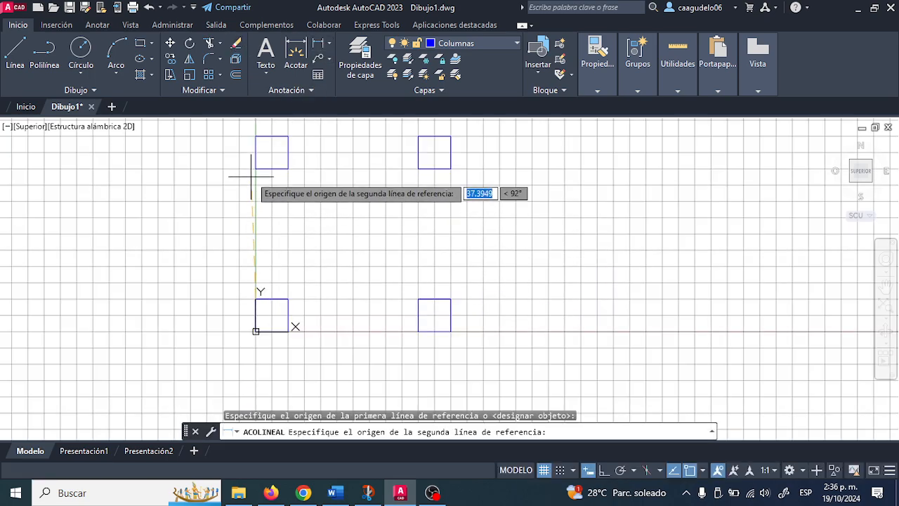
pyautogui.click(256, 168)
pyautogui.click(233, 225)
pyautogui.click(232, 204)
pyautogui.click(214, 158)
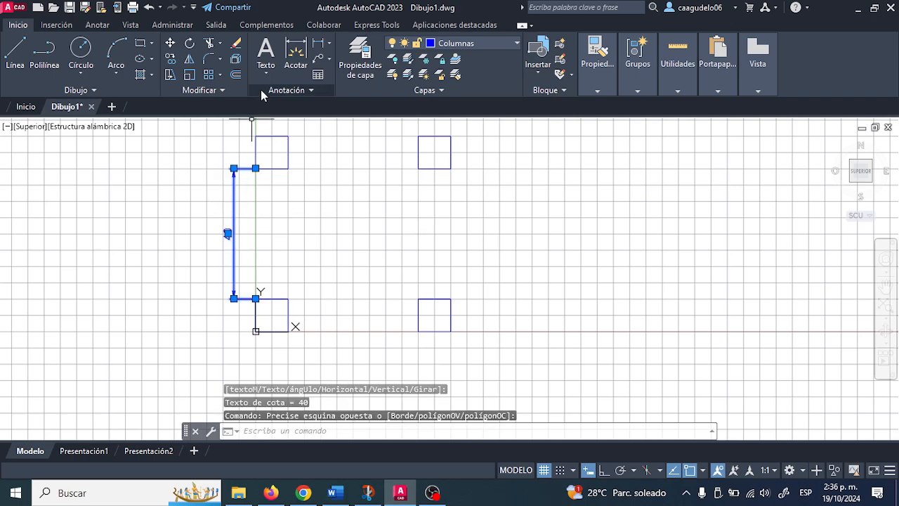
pyautogui.click(238, 46)
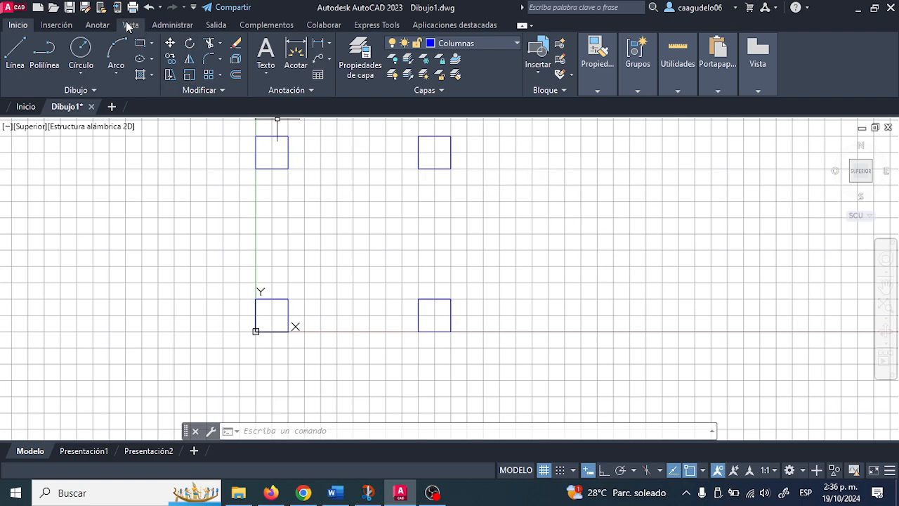
pyautogui.moveTo(359, 249)
pyautogui.mouseDown(button='middle')
pyautogui.moveTo(381, 281)
pyautogui.moveTo(371, 260)
pyautogui.mouseUp(button='middle')
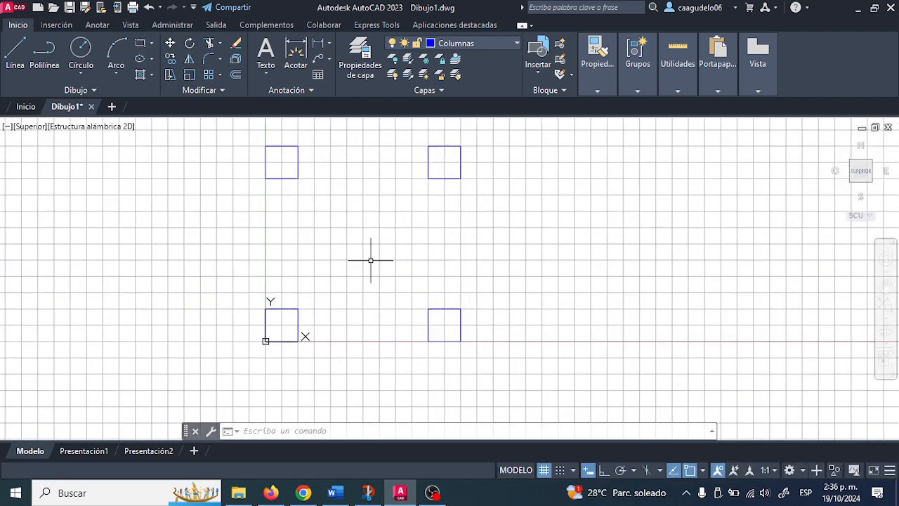
pyautogui.click(130, 26)
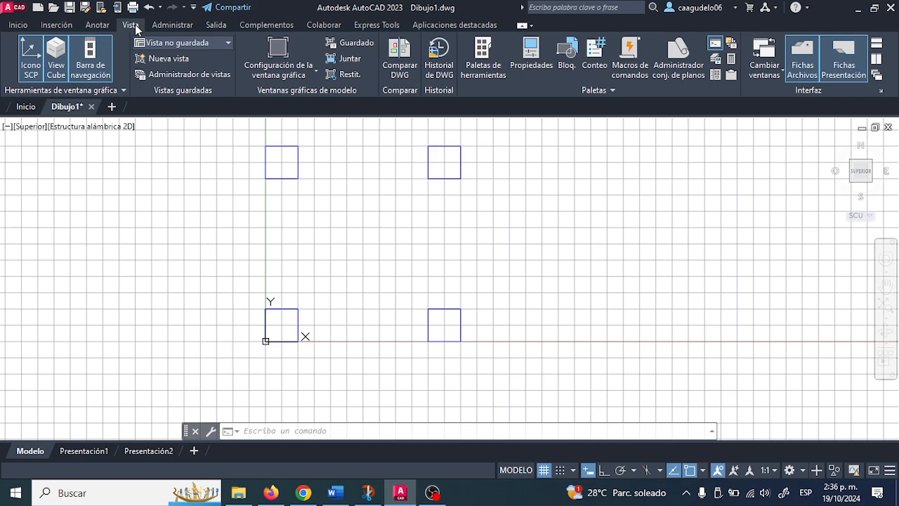
pyautogui.click(19, 25)
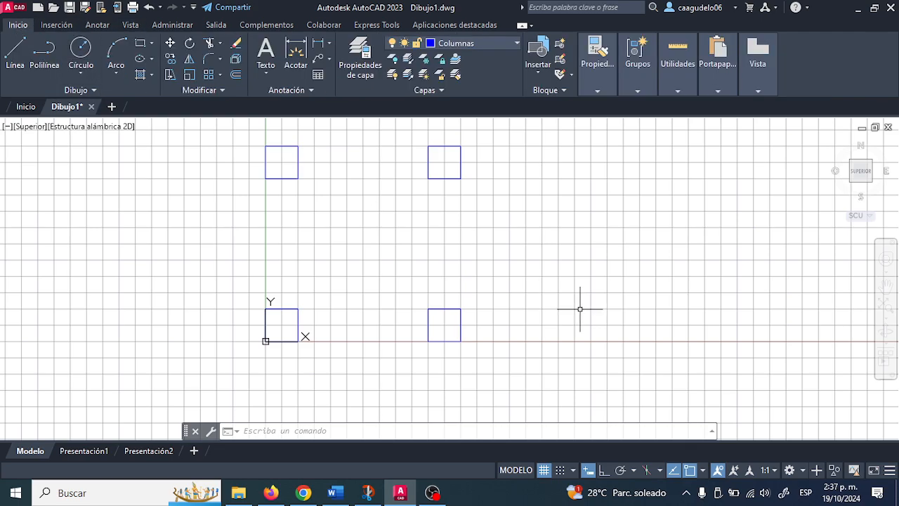
# Switch the workspace from Dibujo y anotación to Modelado 3D
pyautogui.click(791, 472)
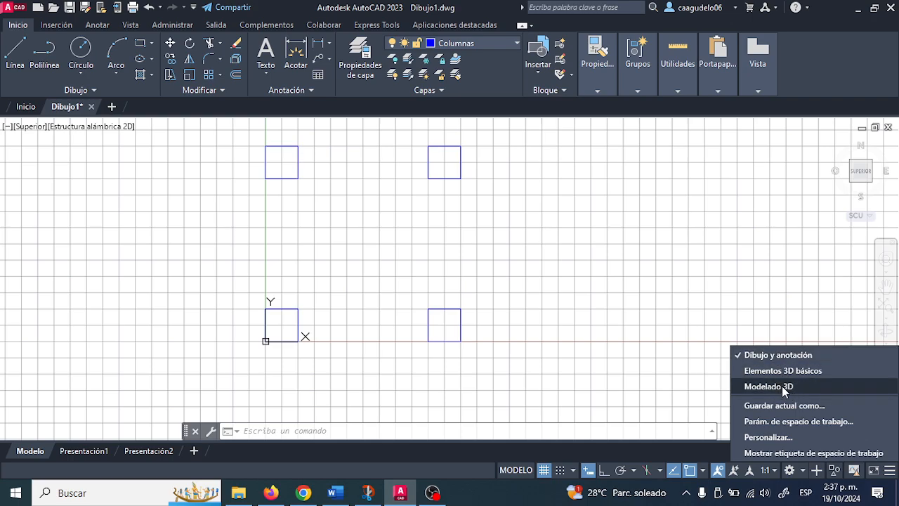
pyautogui.click(703, 403)
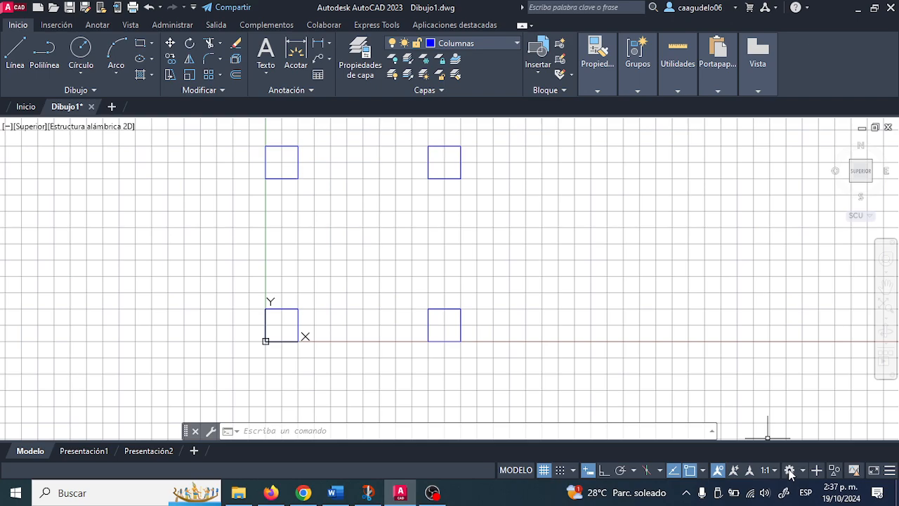
pyautogui.click(789, 470)
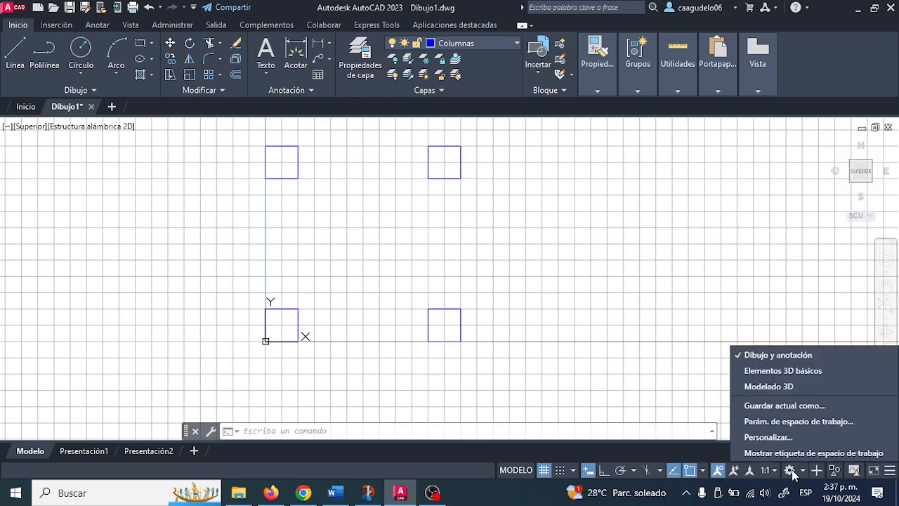
pyautogui.click(776, 387)
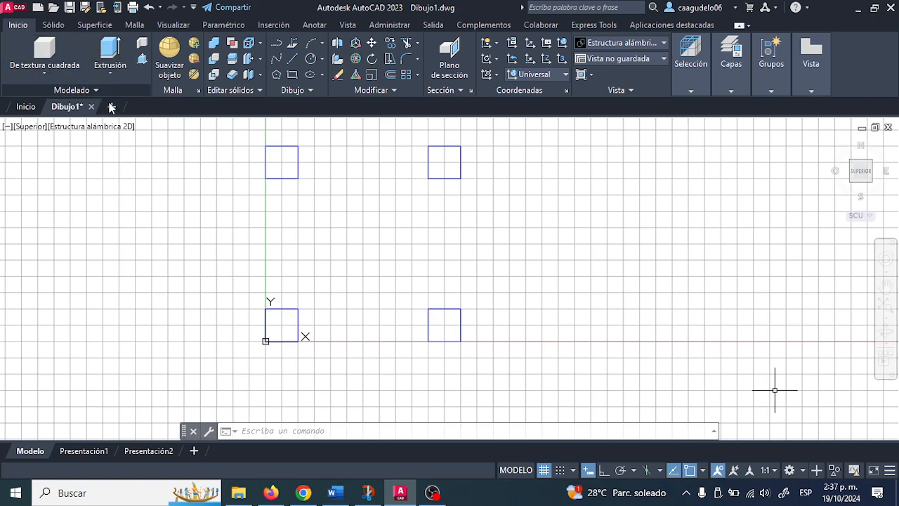
pyautogui.click(43, 79)
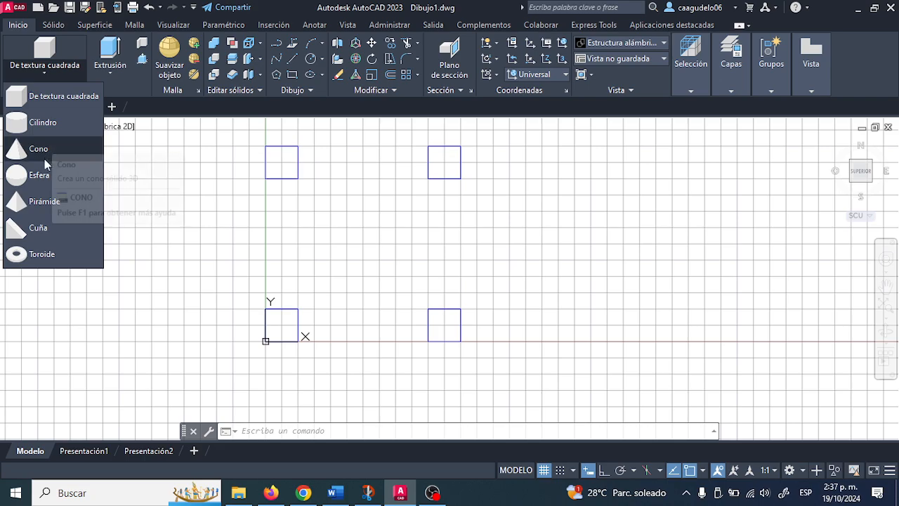
pyautogui.click(111, 73)
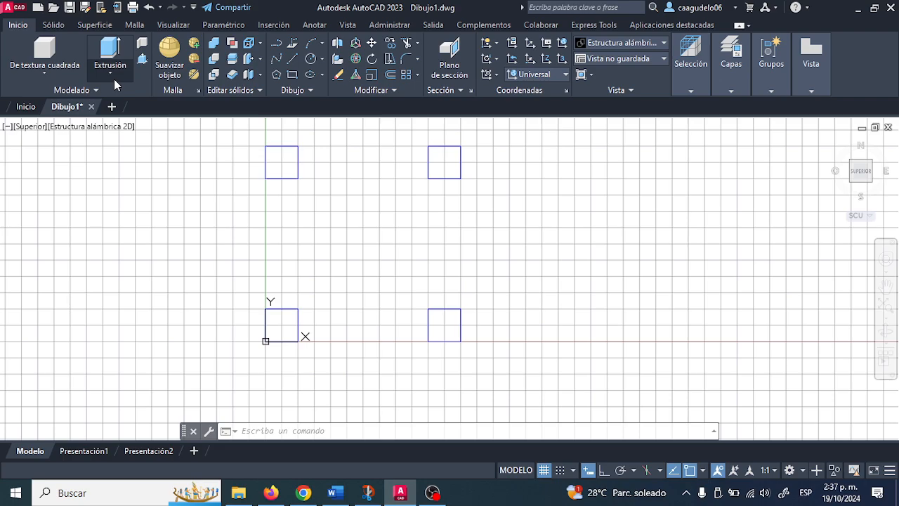
pyautogui.click(115, 80)
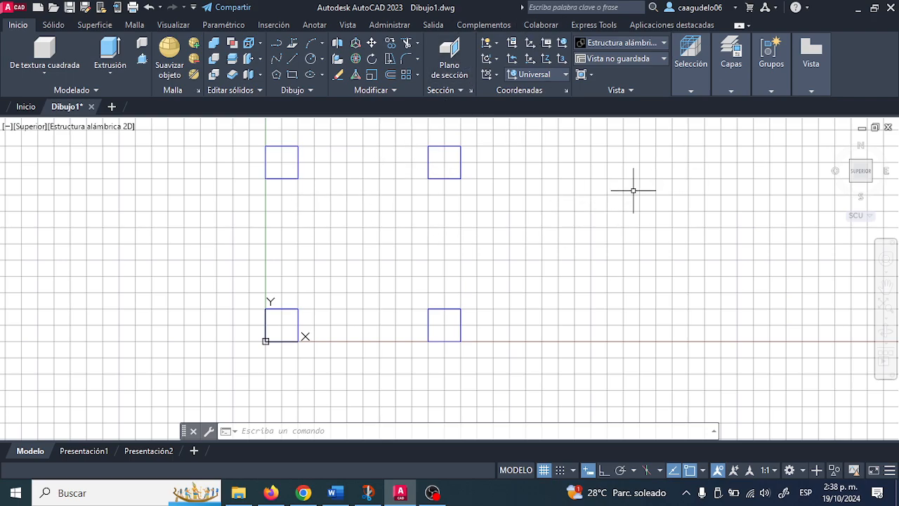
pyautogui.moveTo(625, 182); pyautogui.dragTo(624, 207, button='middle')
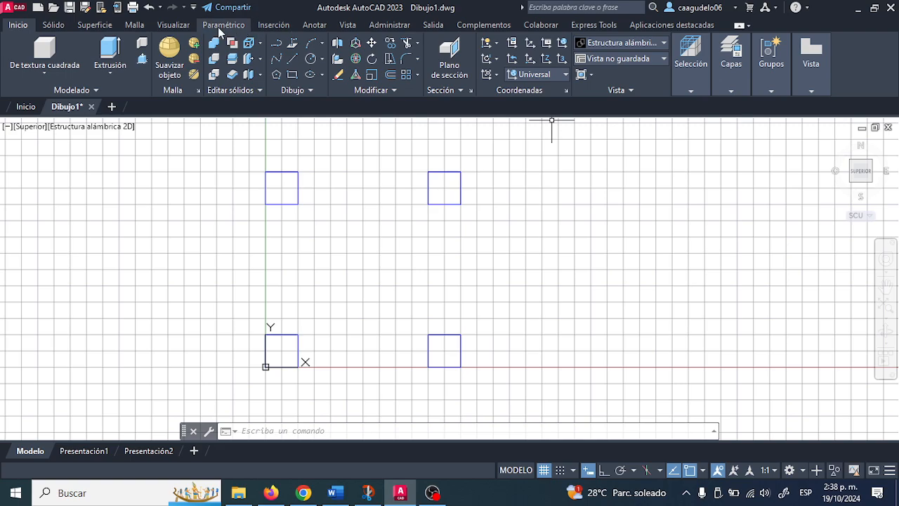
# View the four columns in the Isométrica SO preset and in the Isométrica SE preset
pyautogui.click(175, 26)
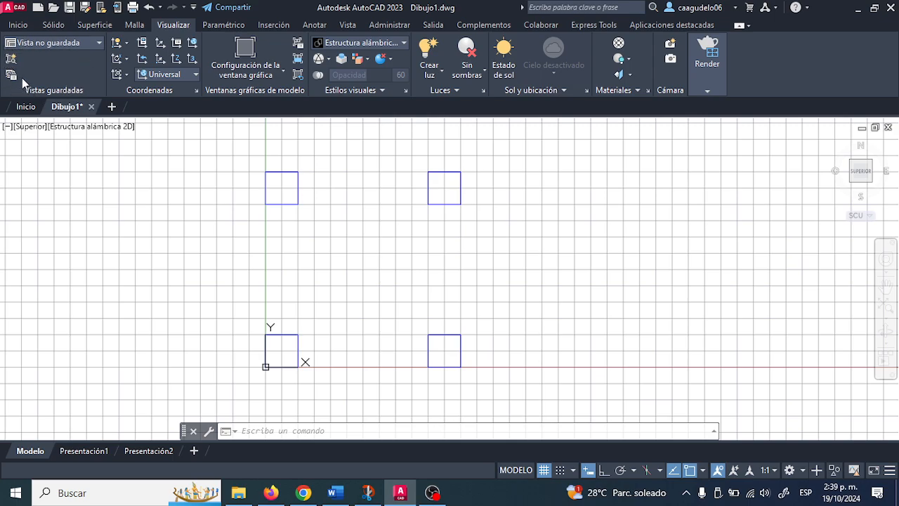
pyautogui.click(79, 45)
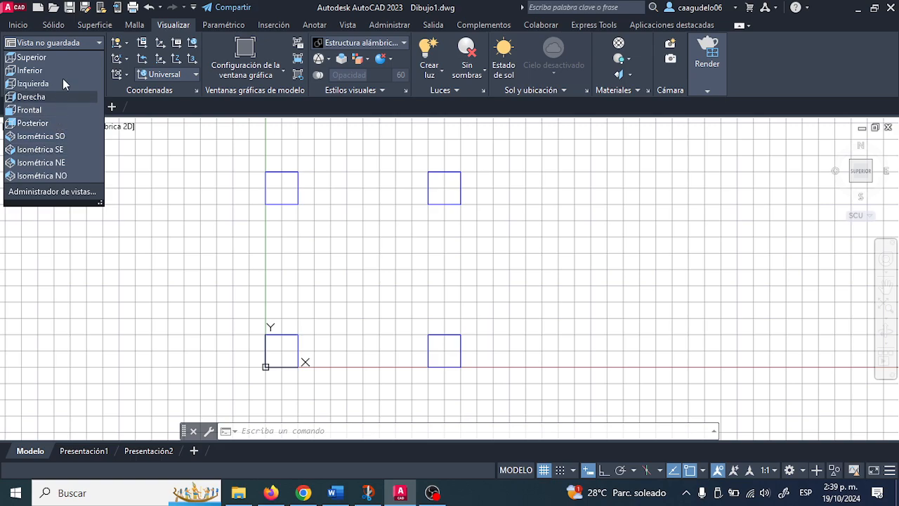
pyautogui.click(162, 168)
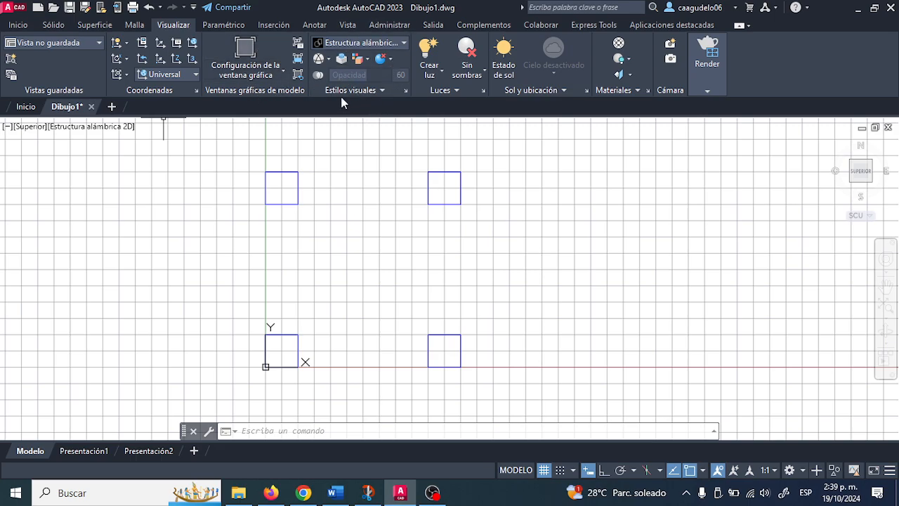
pyautogui.click(88, 41)
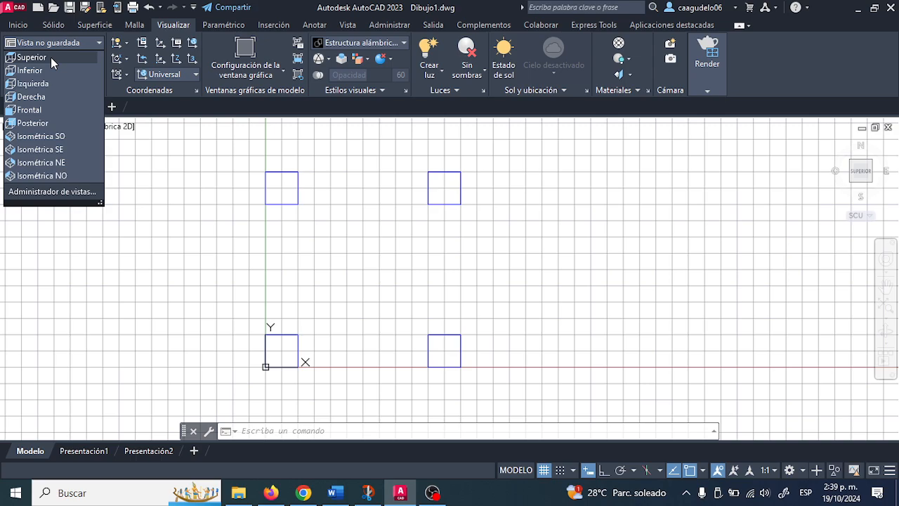
pyautogui.click(58, 137)
pyautogui.scroll(-2, 216, 218)
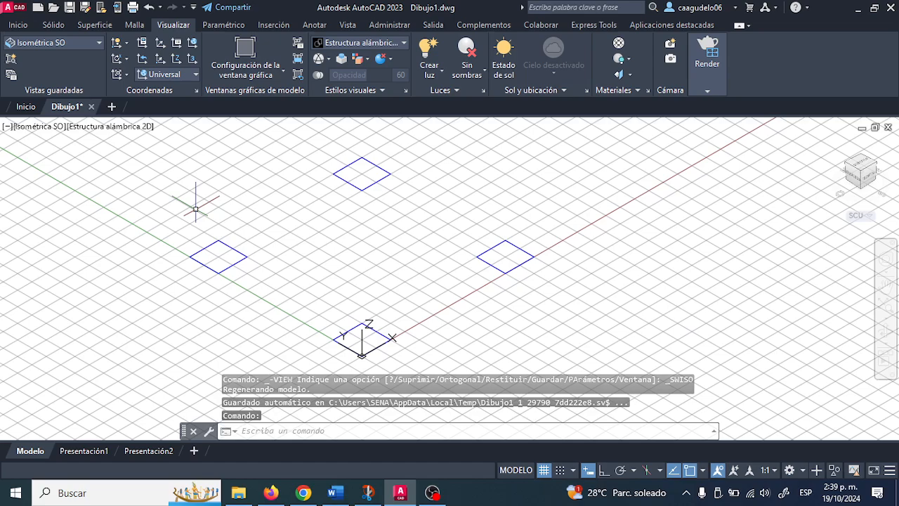
pyautogui.click(78, 44)
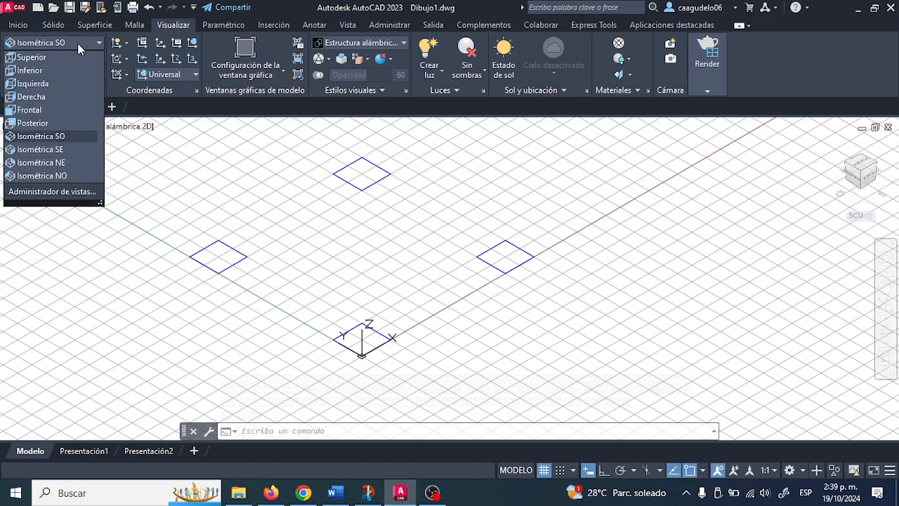
pyautogui.click(59, 156)
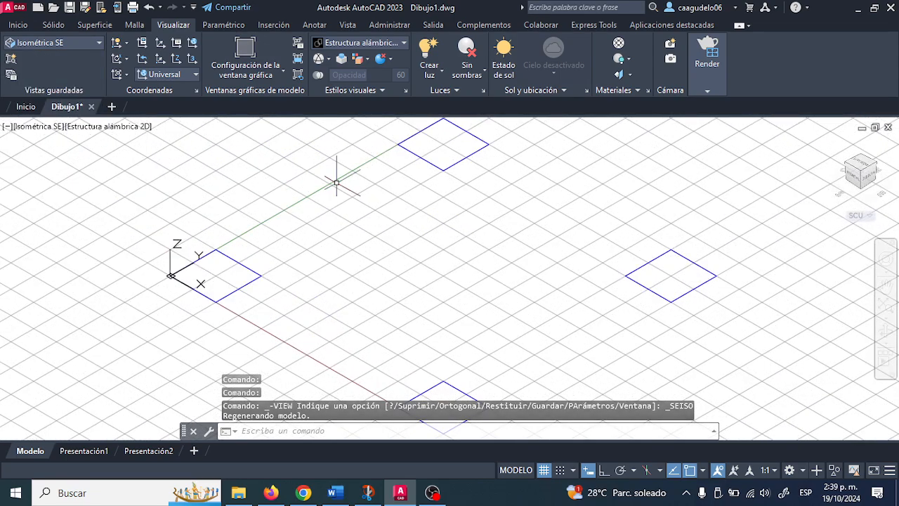
pyautogui.click(44, 41)
pyautogui.click(579, 214)
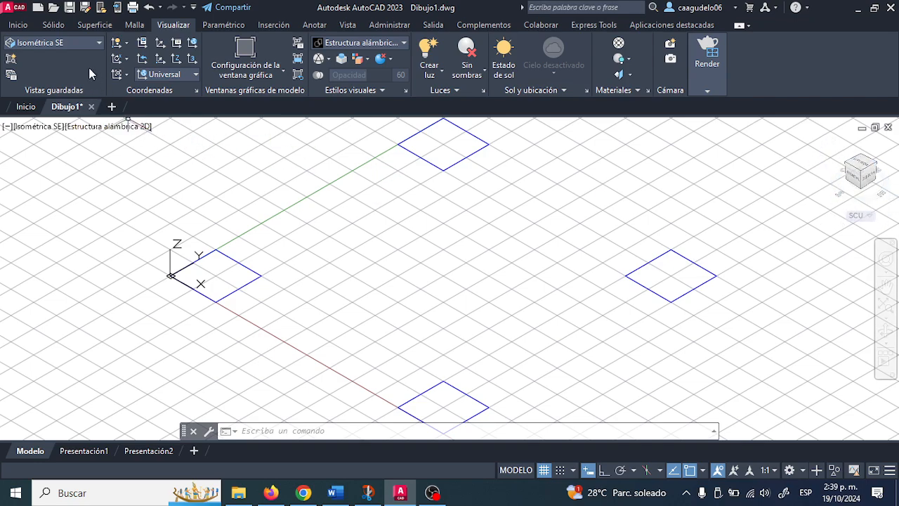
# Return the model to the Superior view and change it to the Frontal view
pyautogui.click(91, 43)
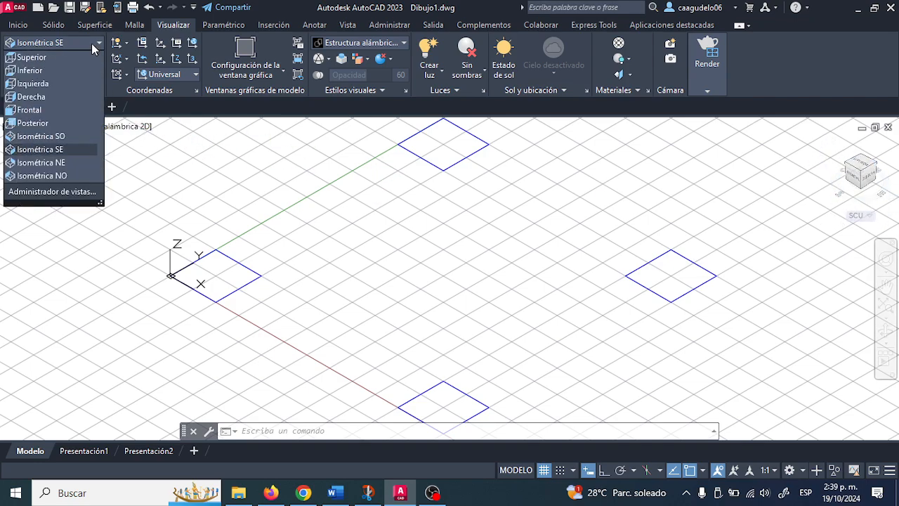
pyautogui.click(47, 57)
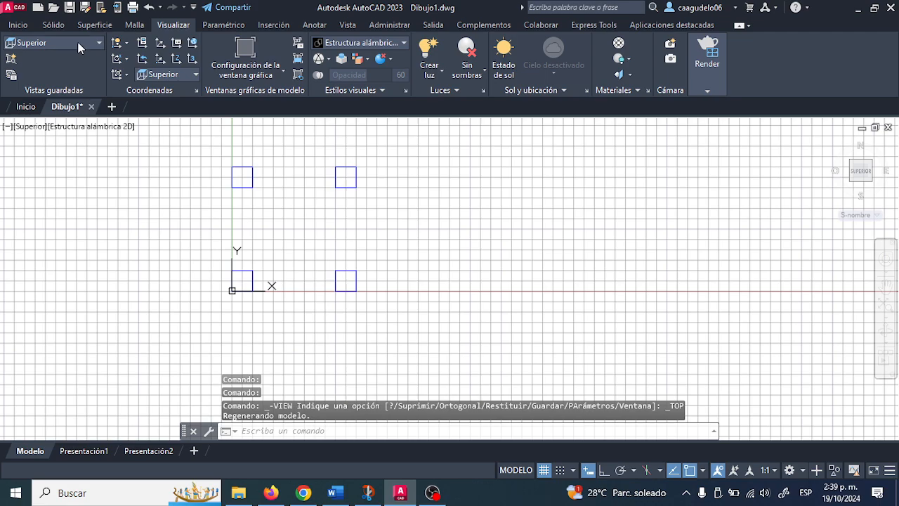
pyautogui.click(71, 41)
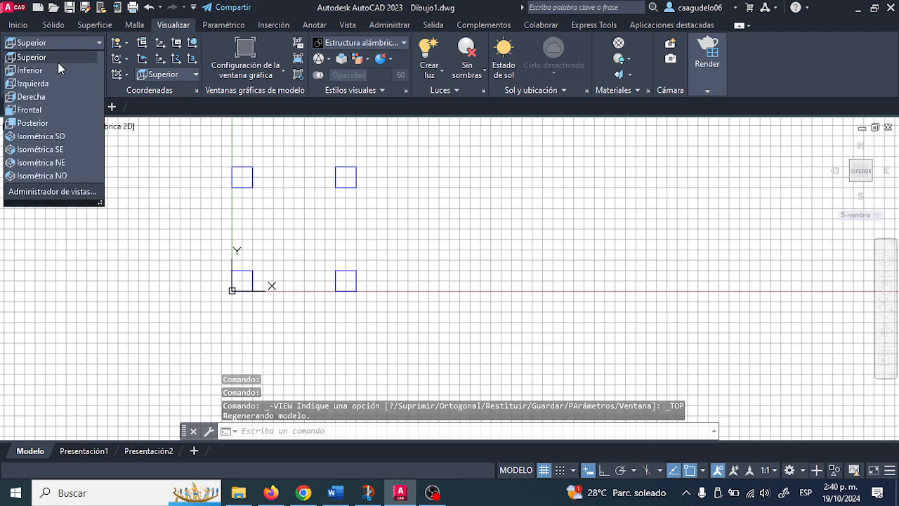
pyautogui.click(68, 109)
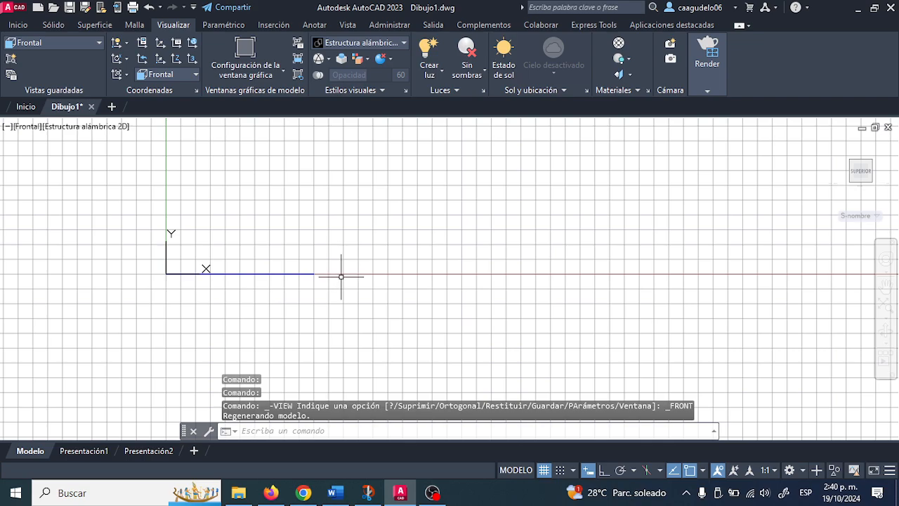
# Turn off the grid and orbit from the front view to an angled 3D view showing all four columns
pyautogui.click(544, 470)
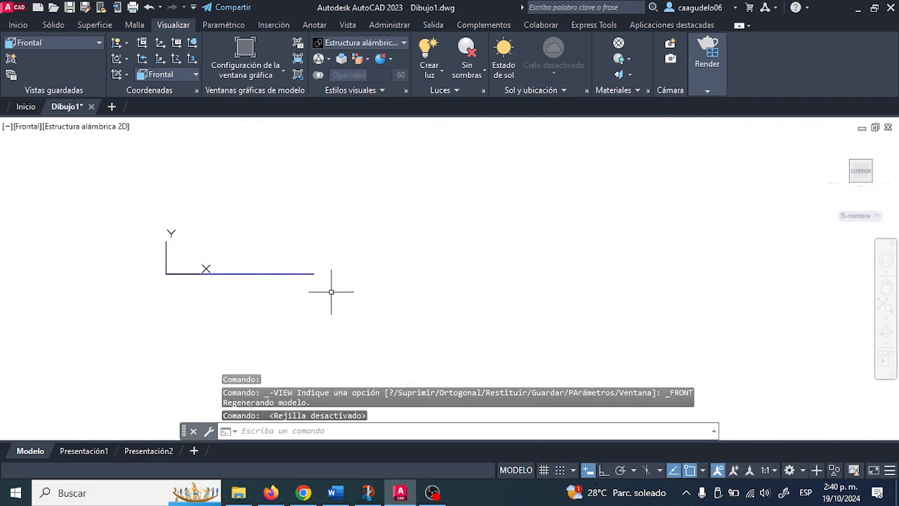
pyautogui.scroll(-2, 317, 277)
pyautogui.moveTo(335, 273); pyautogui.dragTo(299, 301, button='middle')
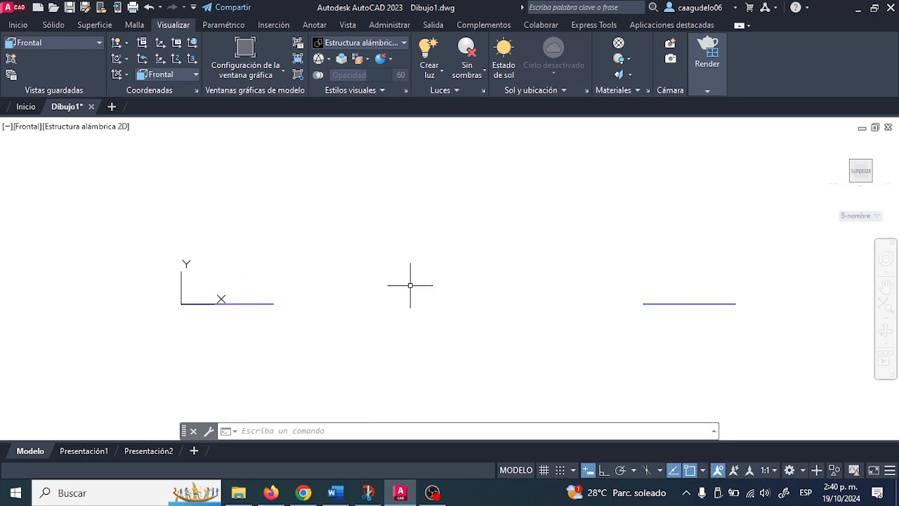
pyautogui.moveTo(435, 285)
pyautogui.keyDown('shift'); pyautogui.mouseDown(button='middle')
pyautogui.moveTo(401, 300)
pyautogui.moveTo(415, 301)
pyautogui.moveTo(424, 281)
pyautogui.moveTo(433, 284)
pyautogui.mouseUp(button='middle'); pyautogui.keyUp('shift')
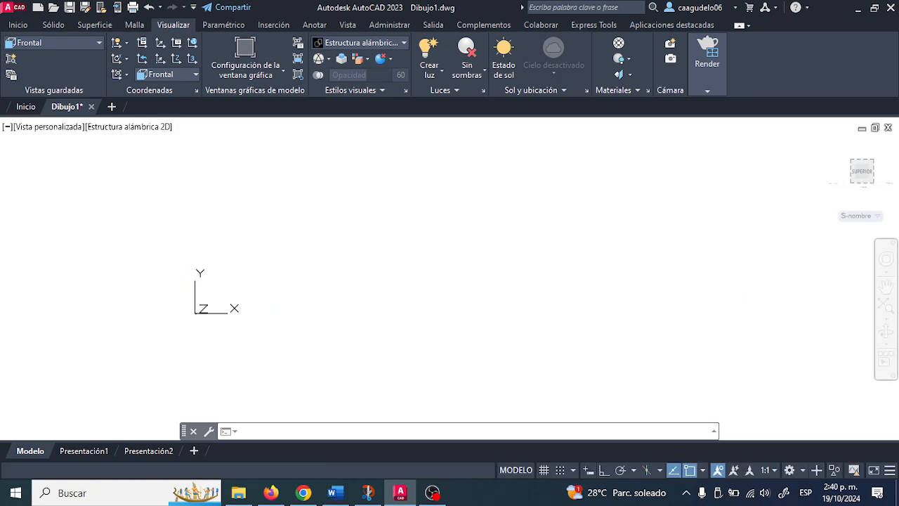
pyautogui.click(862, 172)
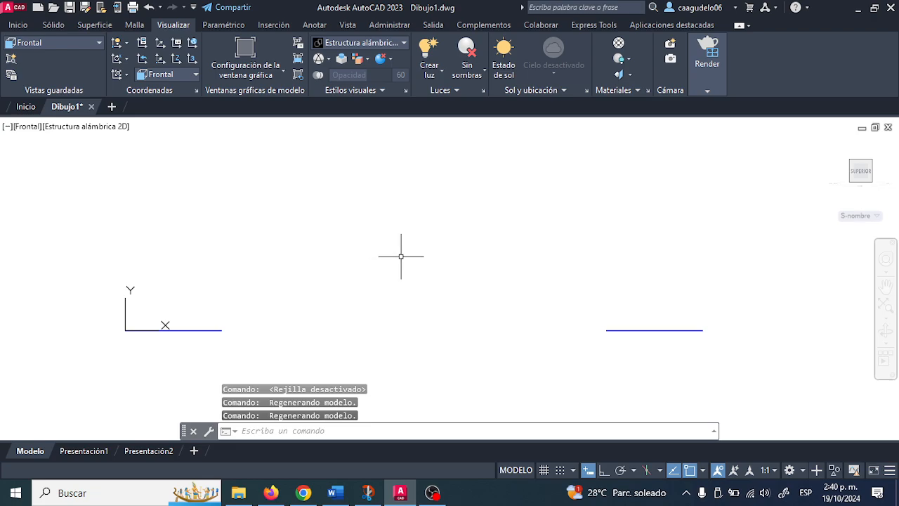
pyautogui.keyDown('shift'); pyautogui.moveTo(414, 255); pyautogui.dragTo(374, 290, button='middle'); pyautogui.keyUp('shift')
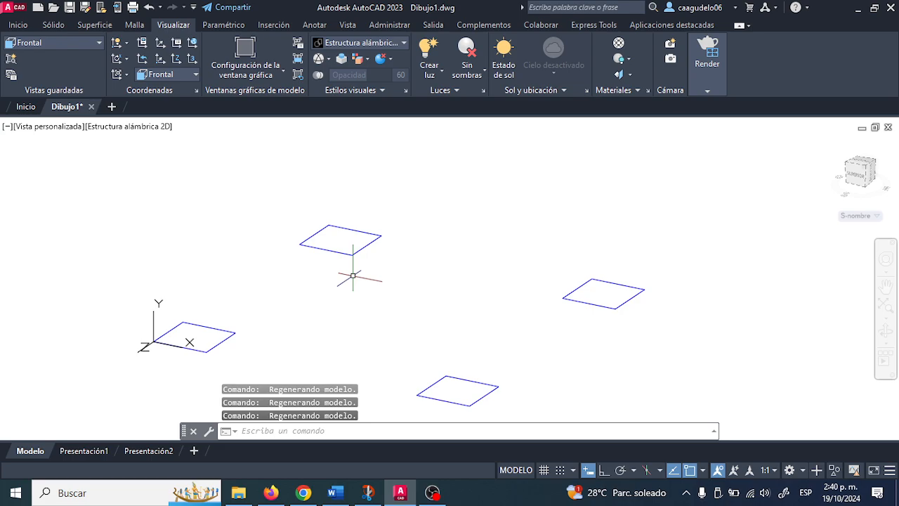
# Orbit around the four columns and return the model to the home isometric view
pyautogui.moveTo(373, 290)
pyautogui.keyDown('shift'); pyautogui.mouseDown(button='middle')
pyautogui.moveTo(400, 293)
pyautogui.moveTo(454, 268)
pyautogui.moveTo(415, 264)
pyautogui.moveTo(393, 281)
pyautogui.moveTo(407, 299)
pyautogui.moveTo(449, 282)
pyautogui.moveTo(405, 263)
pyautogui.moveTo(373, 277)
pyautogui.moveTo(400, 297)
pyautogui.moveTo(367, 276)
pyautogui.moveTo(450, 267)
pyautogui.moveTo(477, 285)
pyautogui.moveTo(375, 292)
pyautogui.mouseUp(button='middle'); pyautogui.keyUp('shift')
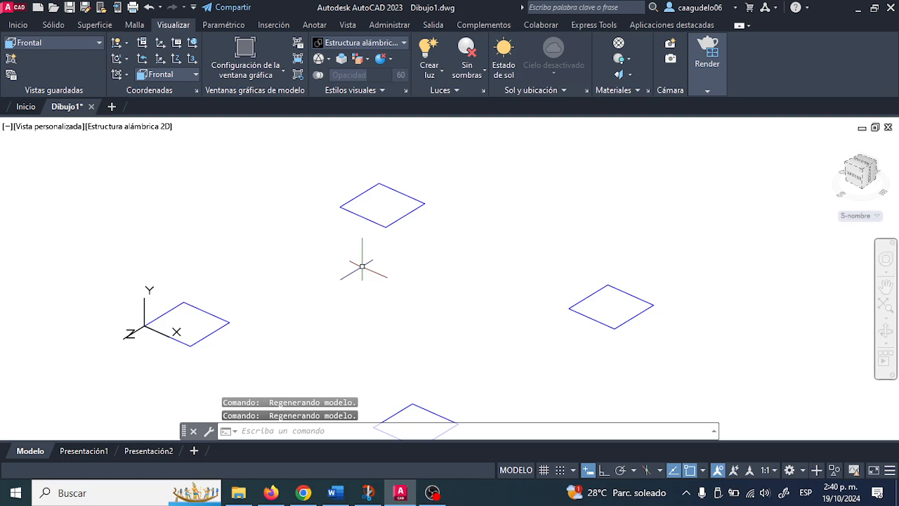
pyautogui.keyDown('shift'); pyautogui.moveTo(341, 265); pyautogui.dragTo(448, 275, button='middle'); pyautogui.keyUp('shift')
pyautogui.moveTo(669, 214); pyautogui.dragTo(656, 192, button='middle')
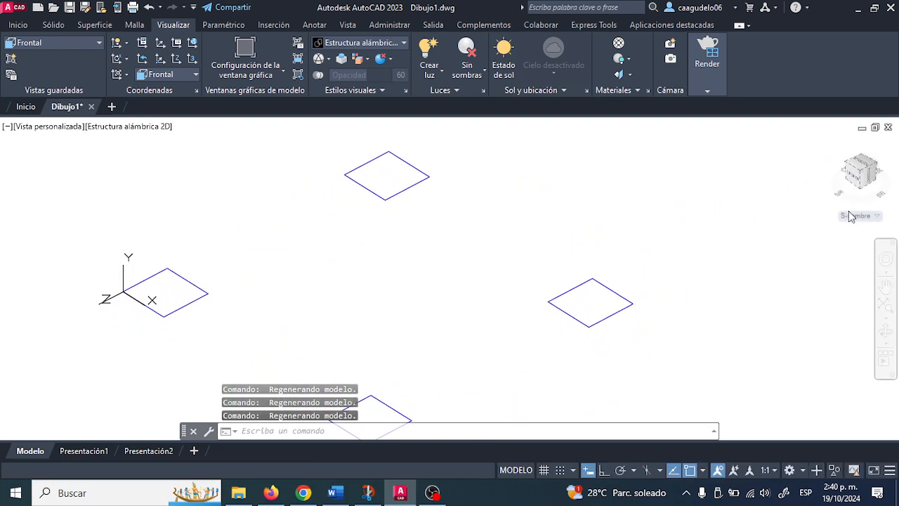
pyautogui.click(833, 144)
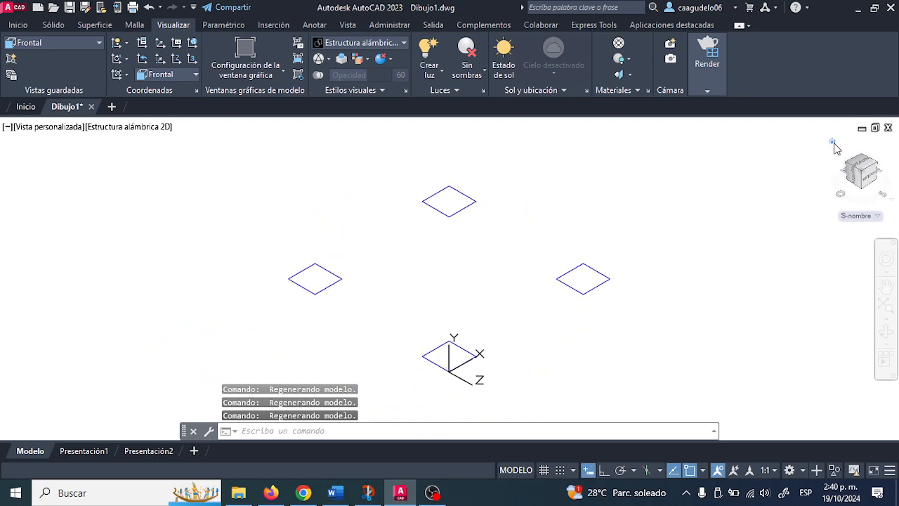
# Set the Isométrica SE view, orbit it slightly and examine the coordinate axes at the corner of the origin column
pyautogui.click(98, 46)
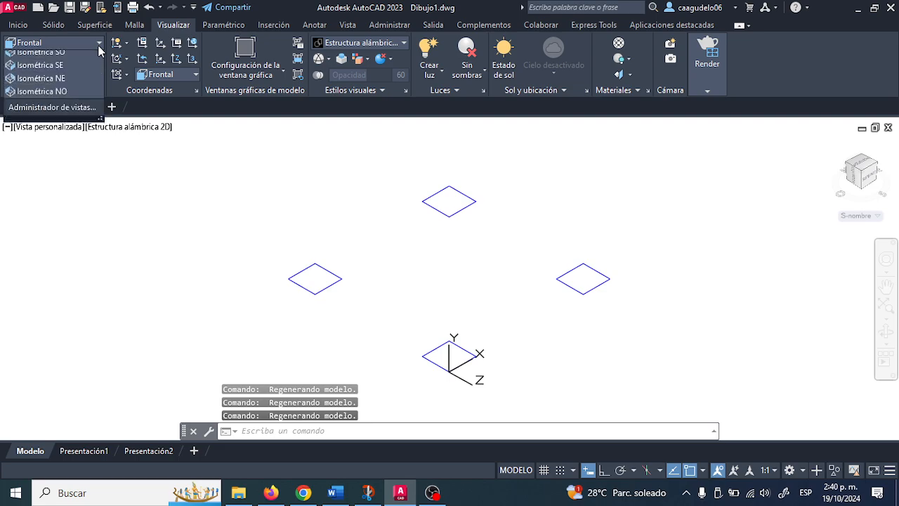
pyautogui.click(80, 155)
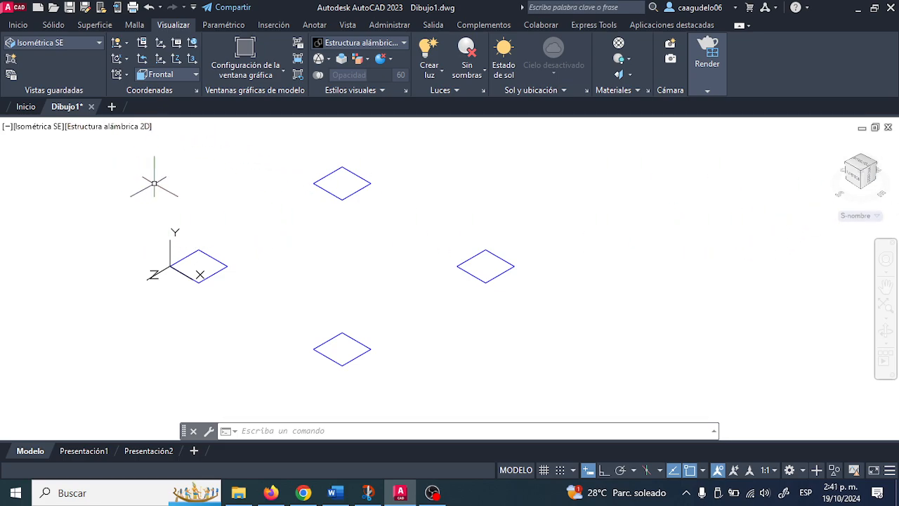
pyautogui.moveTo(273, 243); pyautogui.dragTo(366, 247, button='middle')
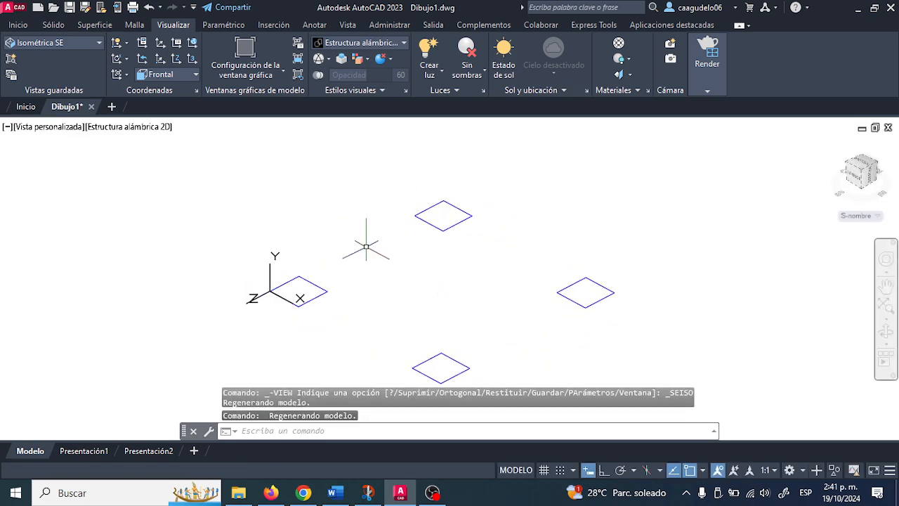
pyautogui.scroll(5, 260, 288)
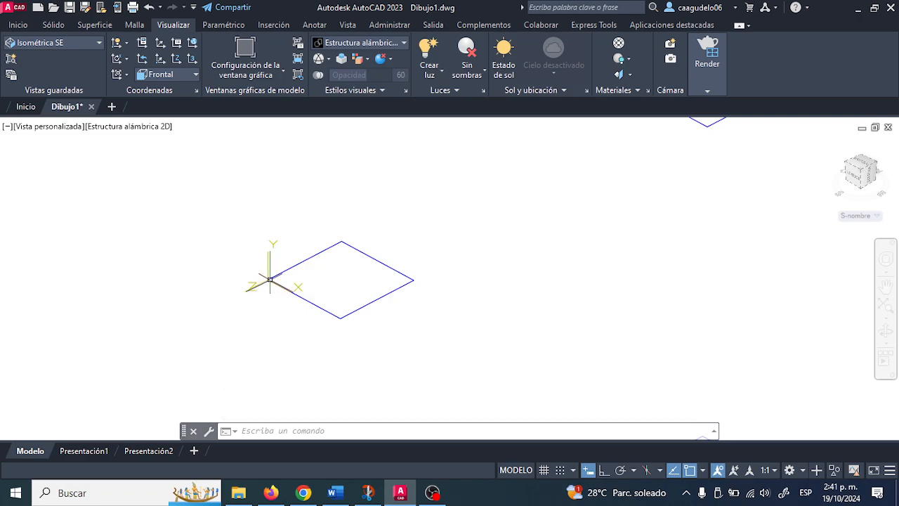
pyautogui.moveTo(270, 280)
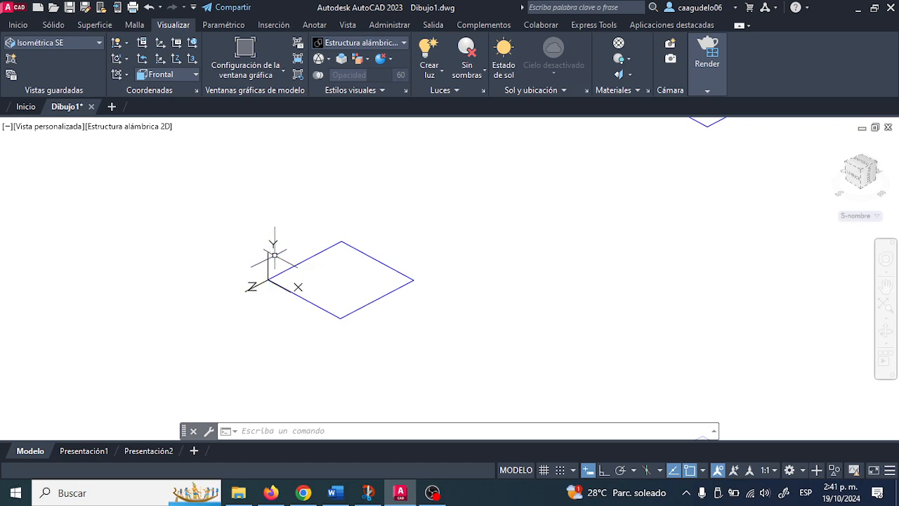
pyautogui.scroll(-2, 288, 277)
# Draw a circle with a radius of about 19 in empty space beyond the columns, on the Frontal coordinate plane
pyautogui.click(20, 25)
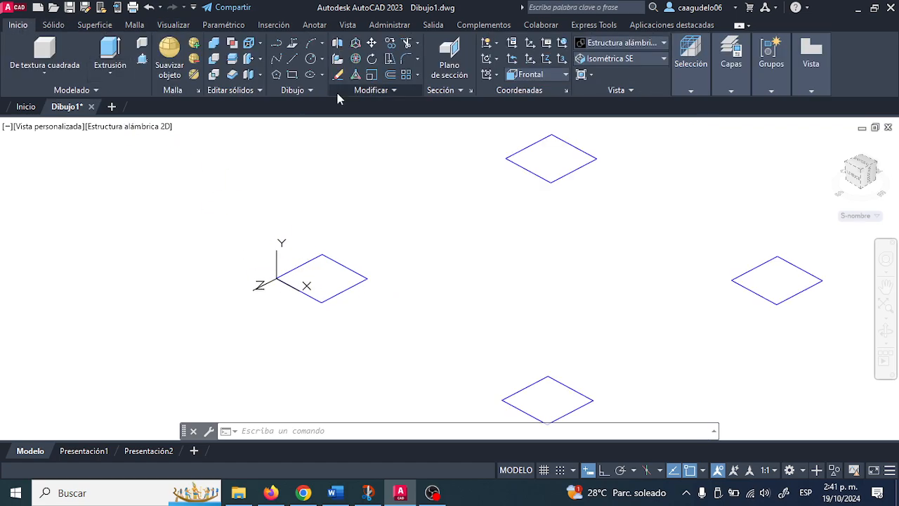
pyautogui.scroll(-2, 447, 243)
pyautogui.moveTo(504, 252); pyautogui.dragTo(311, 287, button='middle')
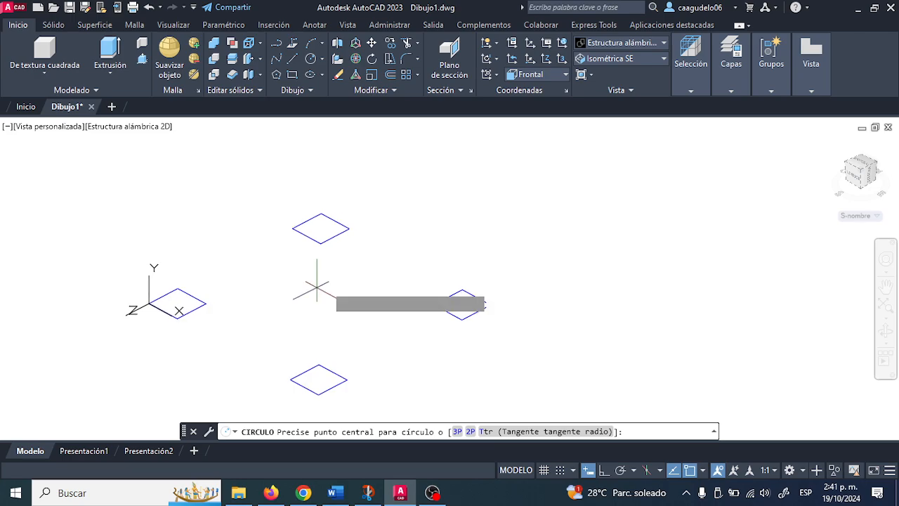
pyautogui.click(591, 171)
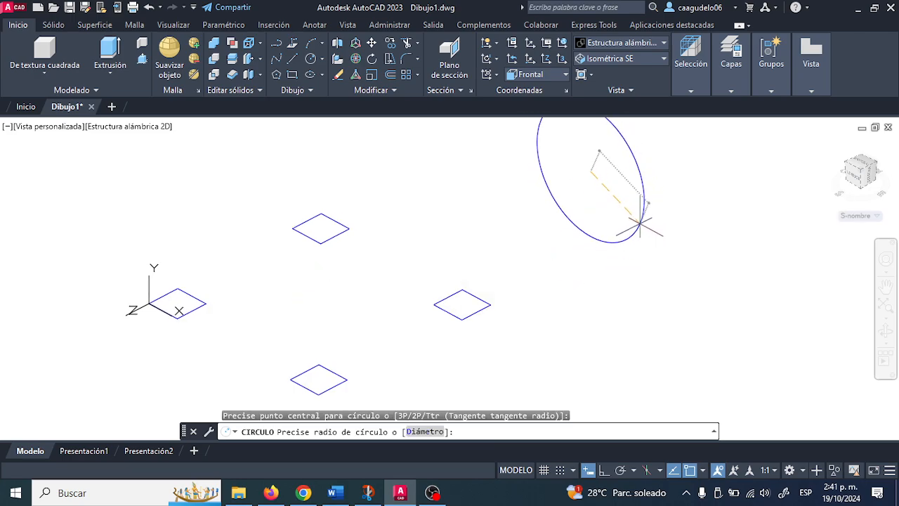
pyautogui.click(635, 211)
pyautogui.scroll(-4, 641, 261)
pyautogui.moveTo(641, 262); pyautogui.dragTo(536, 245, button='middle')
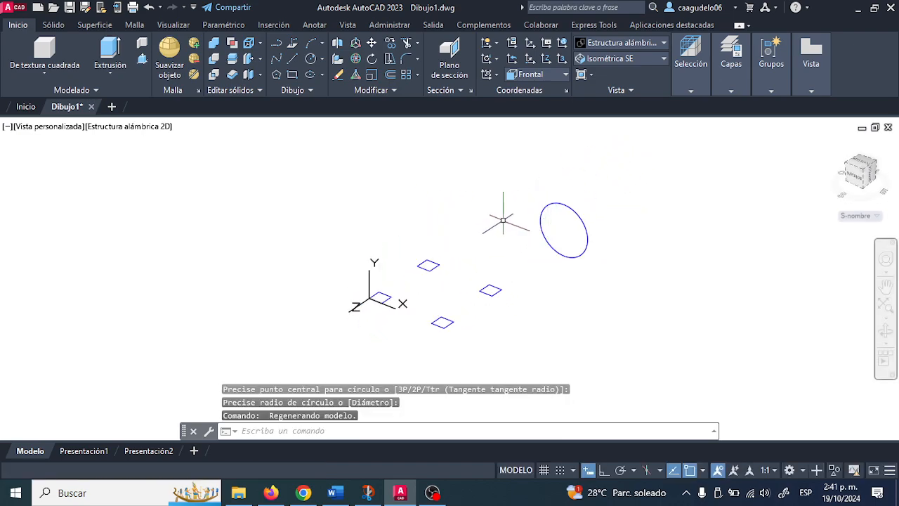
pyautogui.click(182, 26)
pyautogui.click(28, 43)
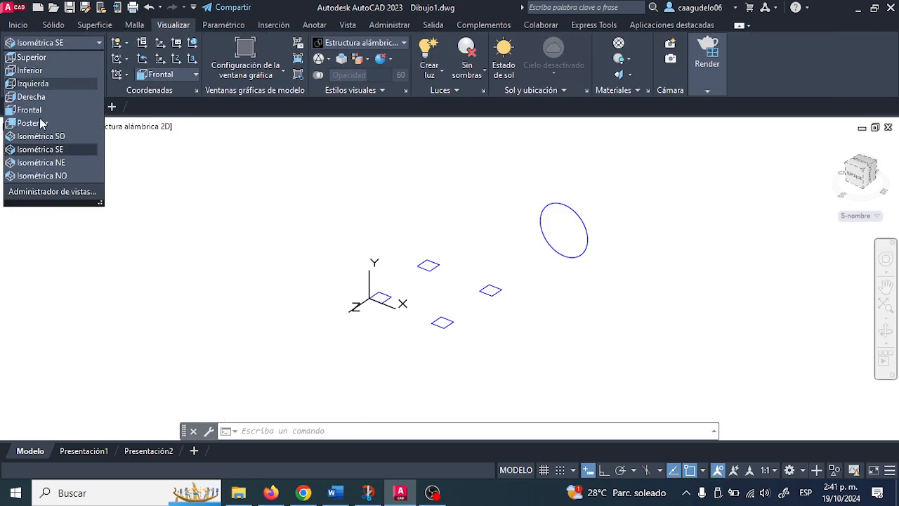
pyautogui.click(181, 181)
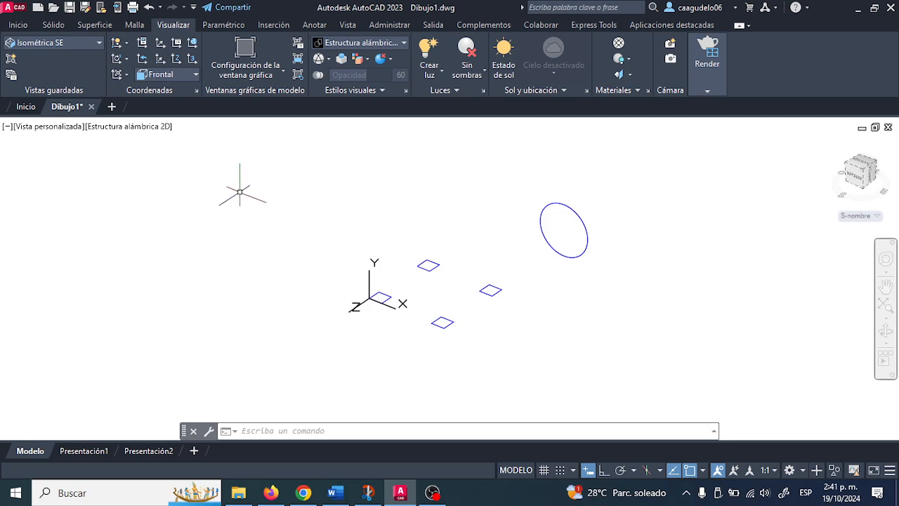
# Erase the circle beside the four columns
pyautogui.click(582, 245)
pyautogui.click(532, 275)
pyautogui.press('Delete')
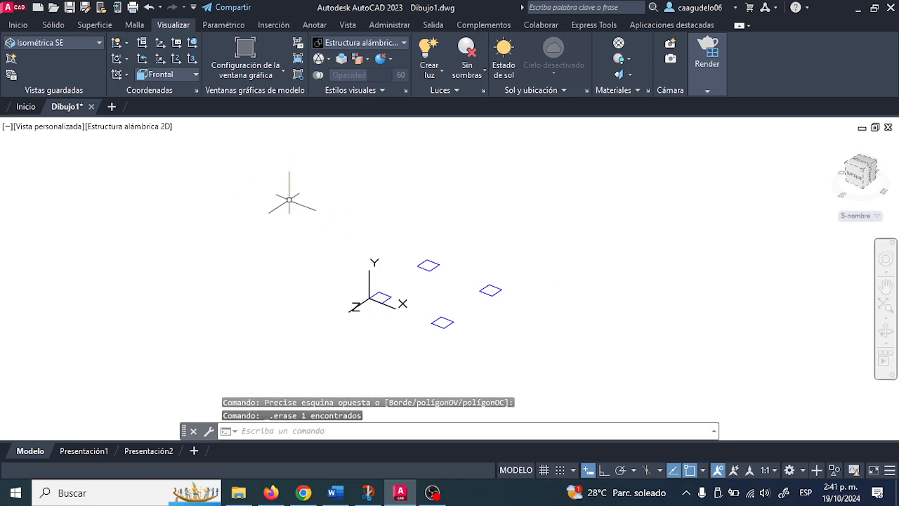
# Switch the model to the Frontal view and frame the column at the coordinate origin
pyautogui.click(100, 45)
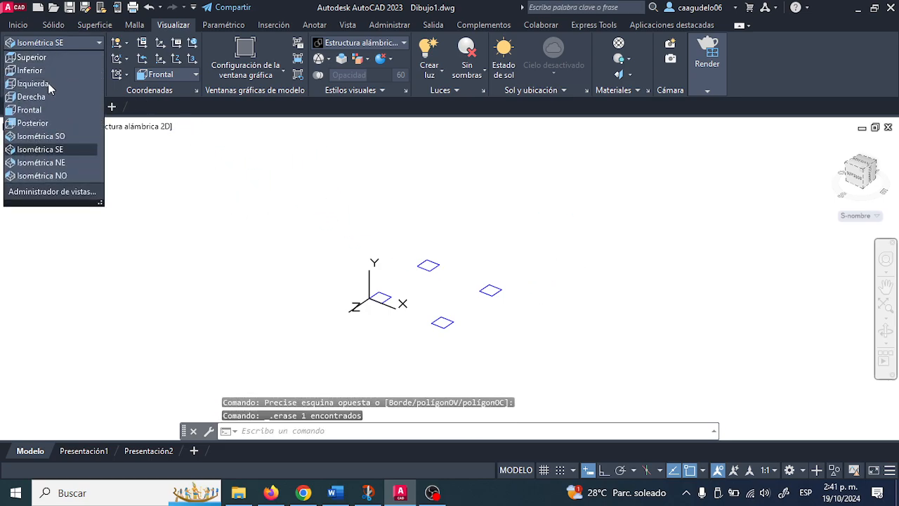
pyautogui.click(50, 110)
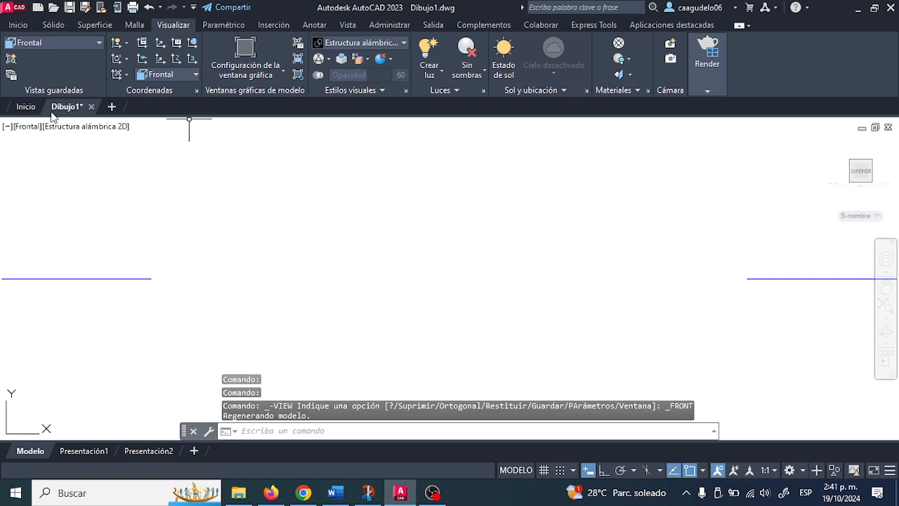
pyautogui.scroll(-4, 197, 218)
pyautogui.moveTo(218, 202); pyautogui.dragTo(221, 251, button='middle')
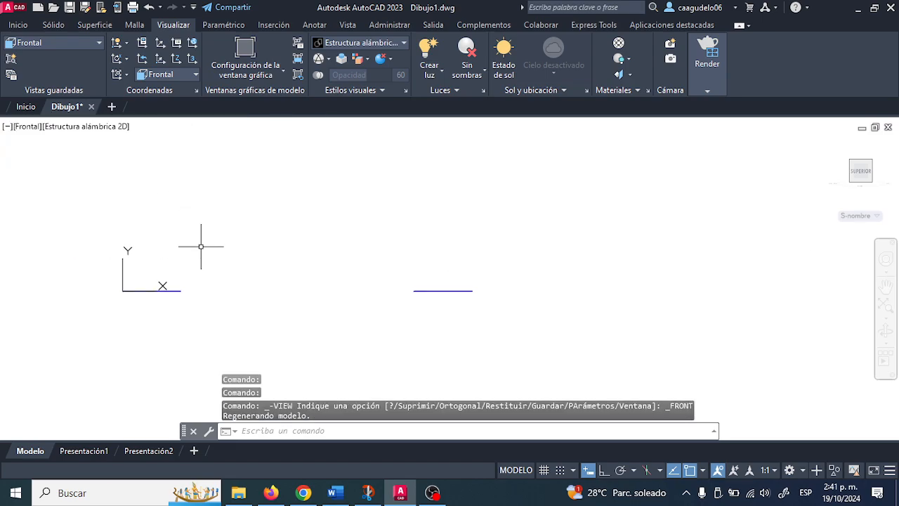
pyautogui.scroll(4, 116, 260)
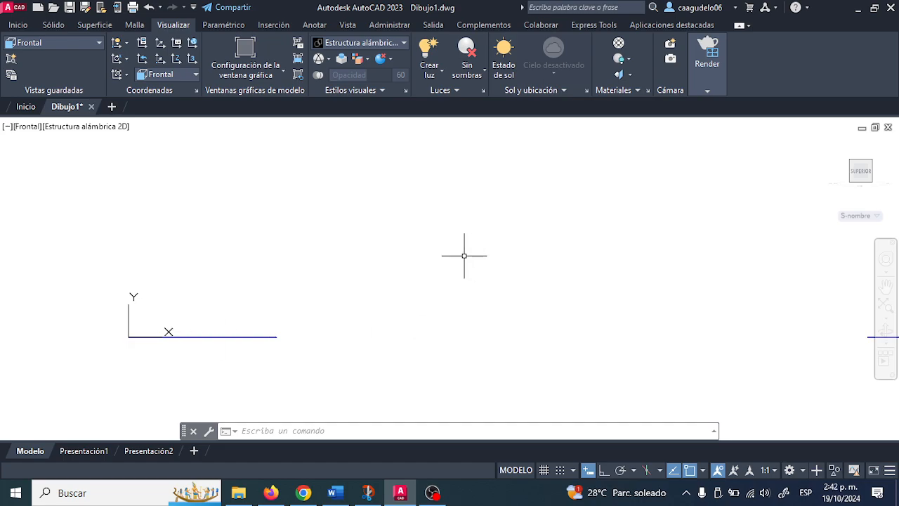
# Draw a freehand rectangle in the front plane above the origin column and orbit to inspect its orientation in 3D
pyautogui.click(18, 25)
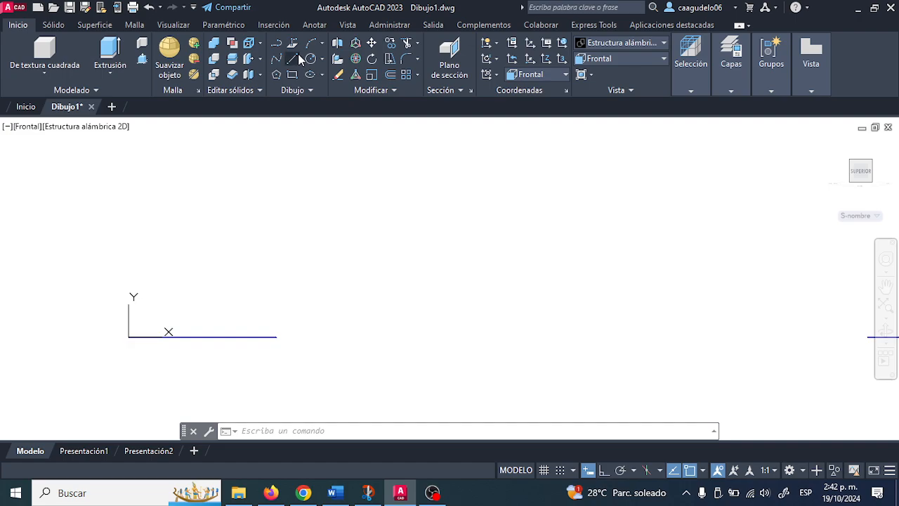
pyautogui.click(293, 74)
pyautogui.click(274, 152)
pyautogui.click(445, 254)
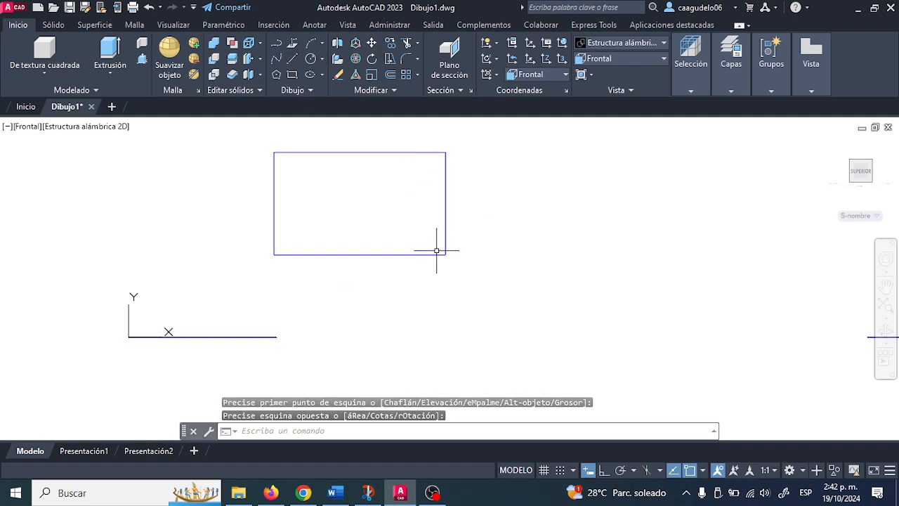
pyautogui.moveTo(421, 232)
pyautogui.keyDown('shift'); pyautogui.mouseDown(button='middle')
pyautogui.moveTo(311, 288)
pyautogui.moveTo(231, 267)
pyautogui.moveTo(258, 279)
pyautogui.mouseUp(button='middle'); pyautogui.keyUp('shift')
pyautogui.scroll(2, 212, 269)
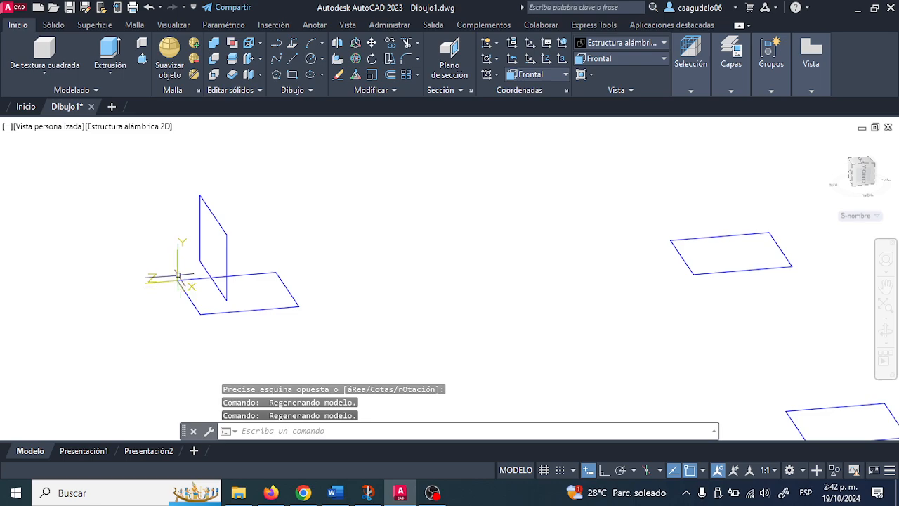
pyautogui.scroll(-2, 181, 275)
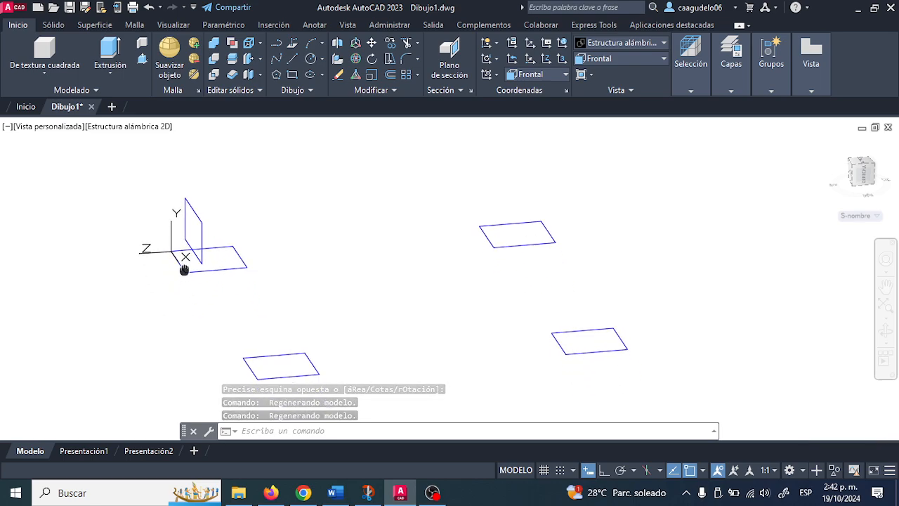
pyautogui.moveTo(189, 270)
pyautogui.keyDown('shift'); pyautogui.mouseDown(button='middle')
pyautogui.moveTo(157, 267)
pyautogui.moveTo(235, 297)
pyautogui.mouseUp(button='middle'); pyautogui.keyUp('shift')
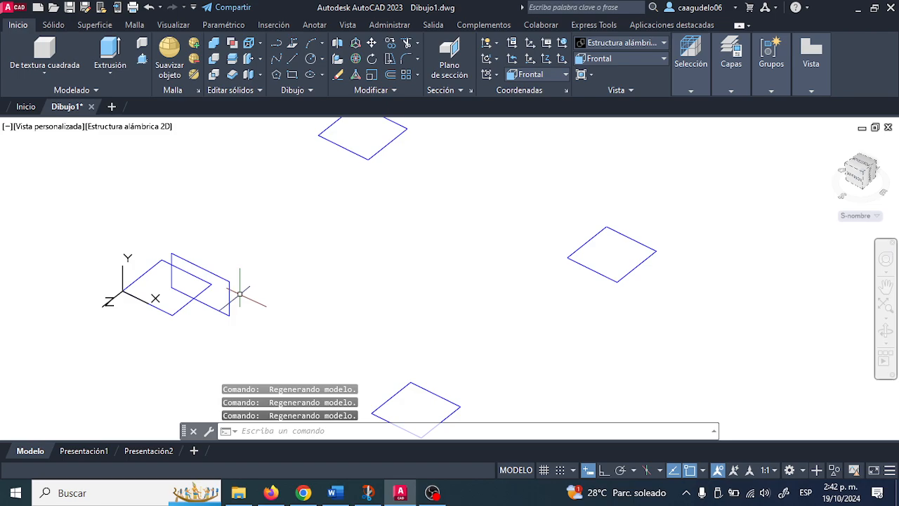
pyautogui.moveTo(237, 288); pyautogui.dragTo(345, 331, button='middle')
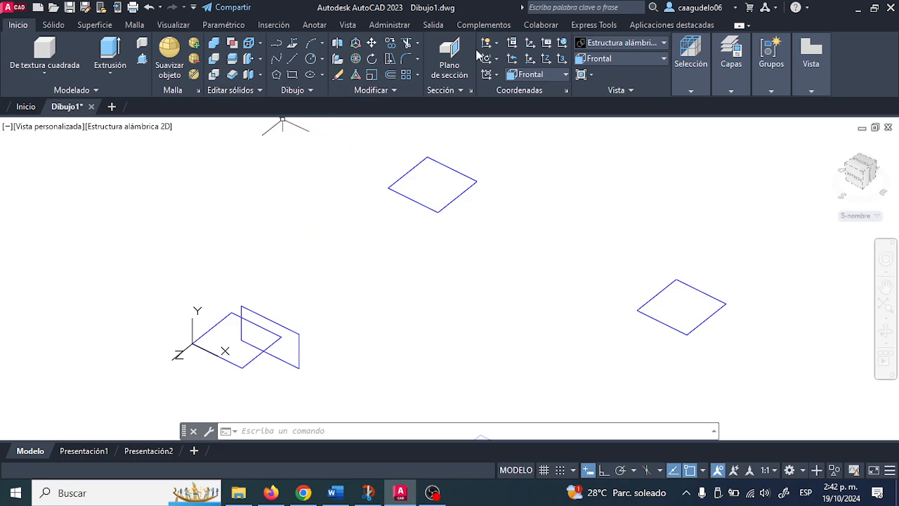
pyautogui.click(169, 26)
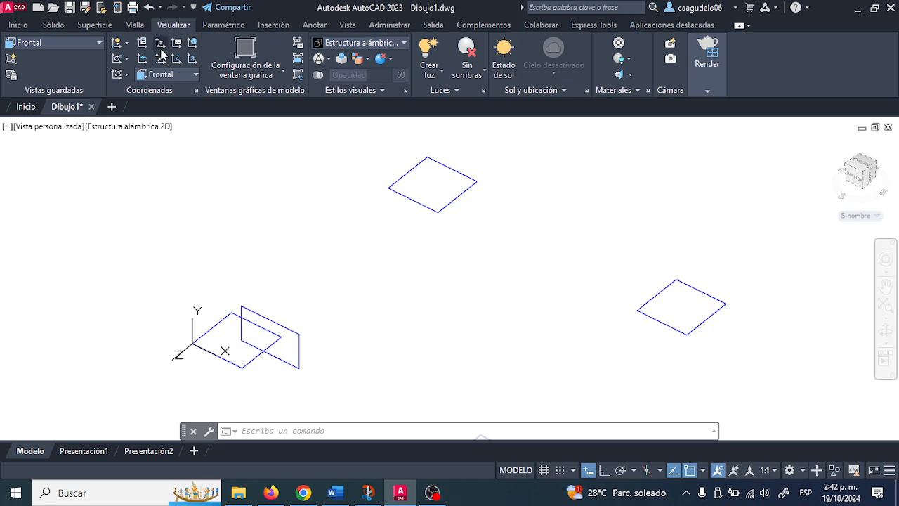
pyautogui.click(194, 75)
pyautogui.click(194, 75)
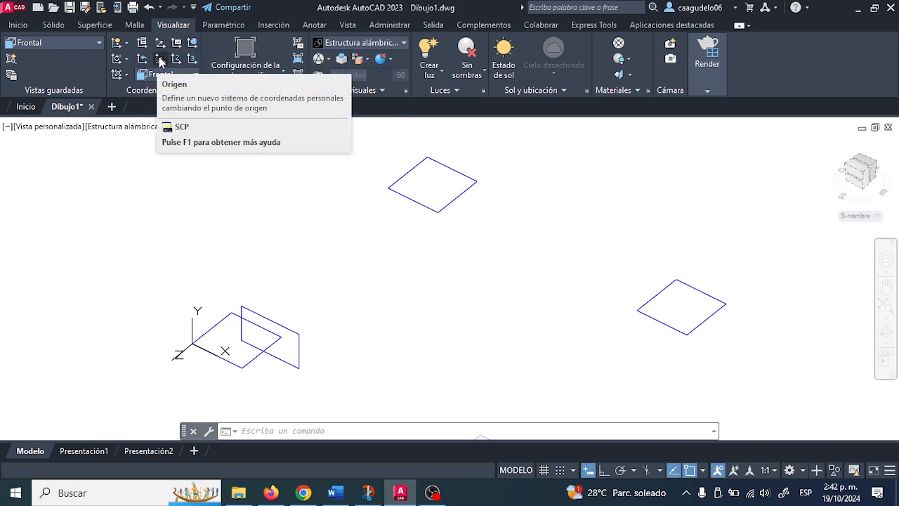
pyautogui.click(159, 61)
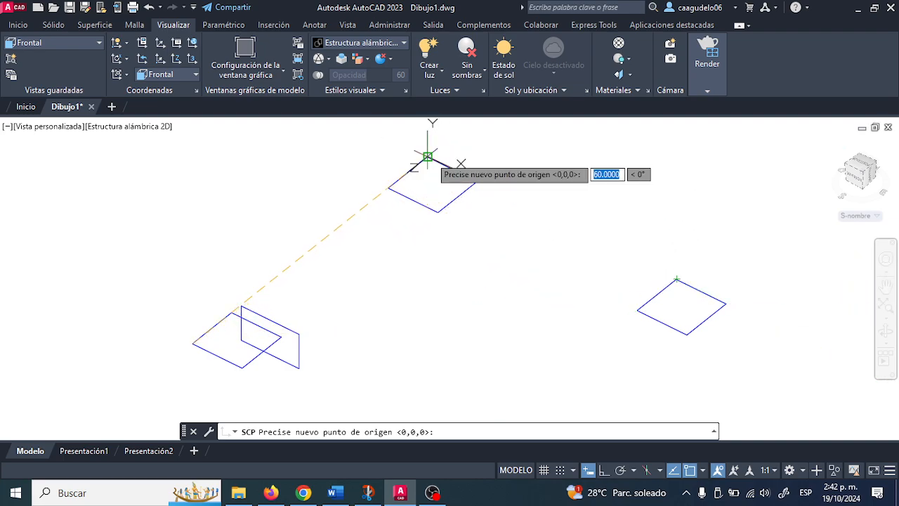
pyautogui.press('Escape')
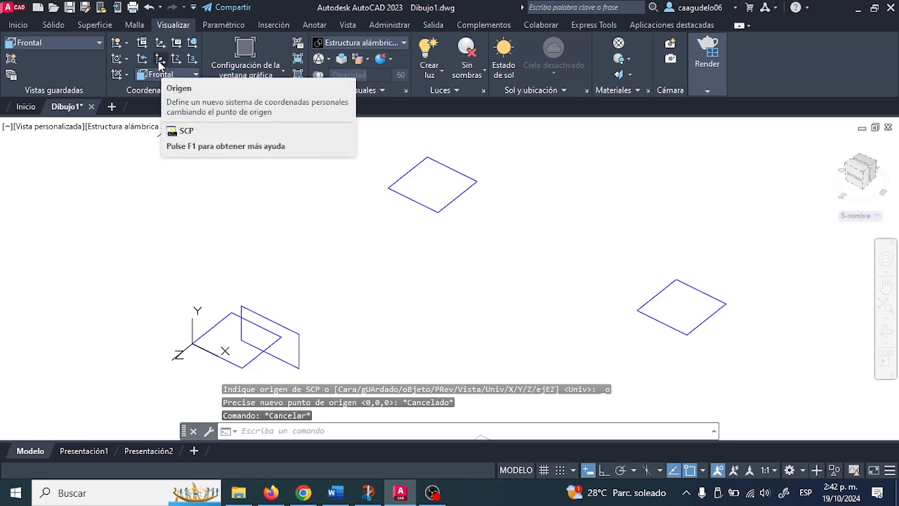
# Move the UCS origin to the rear corner of the column directly behind the one at the current origin
pyautogui.click(160, 60)
pyautogui.click(428, 159)
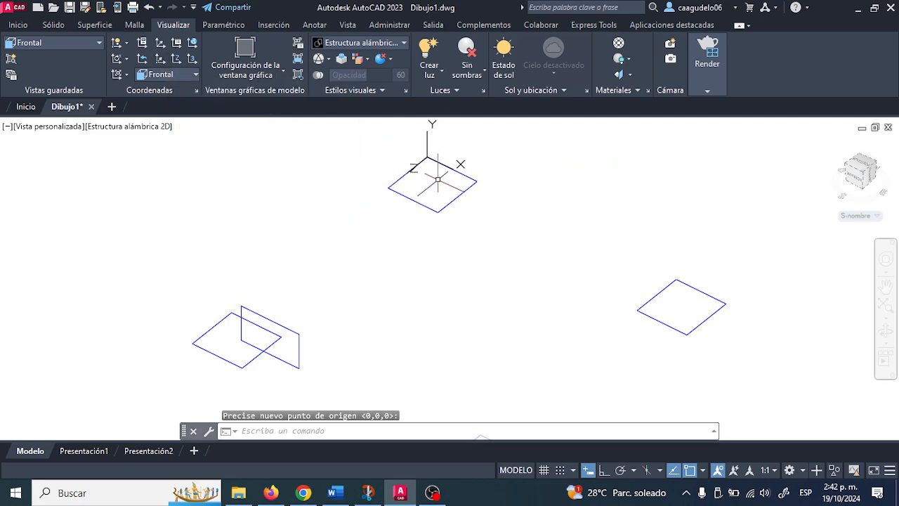
pyautogui.scroll(-4, 433, 250)
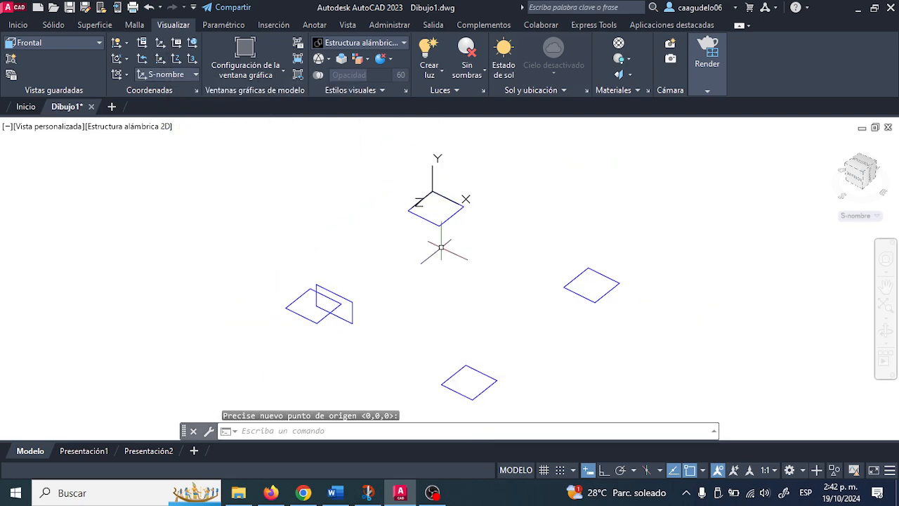
# Draw a freehand circle next to the column at the new UCS origin and orbit to inspect its orientation
pyautogui.click(18, 25)
pyautogui.click(311, 58)
pyautogui.click(402, 195)
pyautogui.keyDown('shift'); pyautogui.moveTo(403, 241); pyautogui.dragTo(382, 248, button='middle'); pyautogui.keyUp('shift')
pyautogui.scroll(4, 370, 207)
pyautogui.keyDown('shift'); pyautogui.moveTo(363, 205); pyautogui.dragTo(388, 234, button='middle'); pyautogui.keyUp('shift')
pyautogui.scroll(-2, 362, 196)
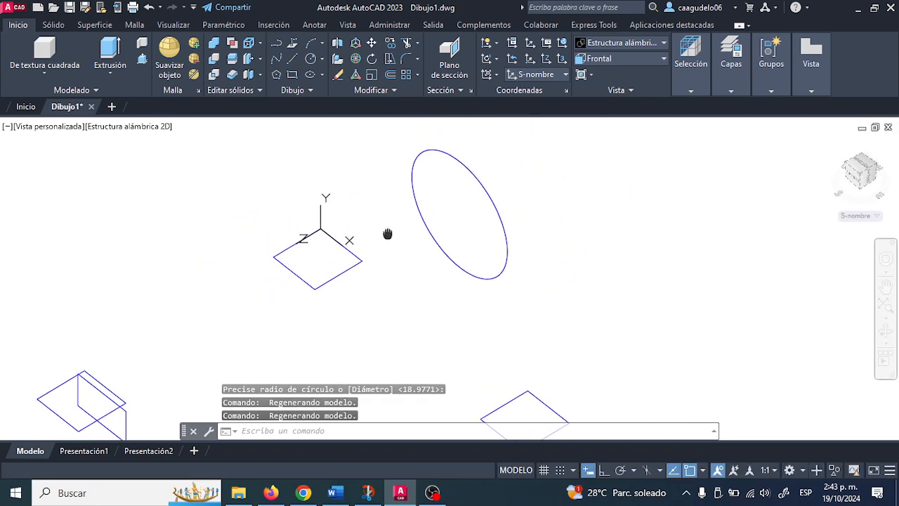
# Set the coordinate system to the Superior preset
pyautogui.click(176, 28)
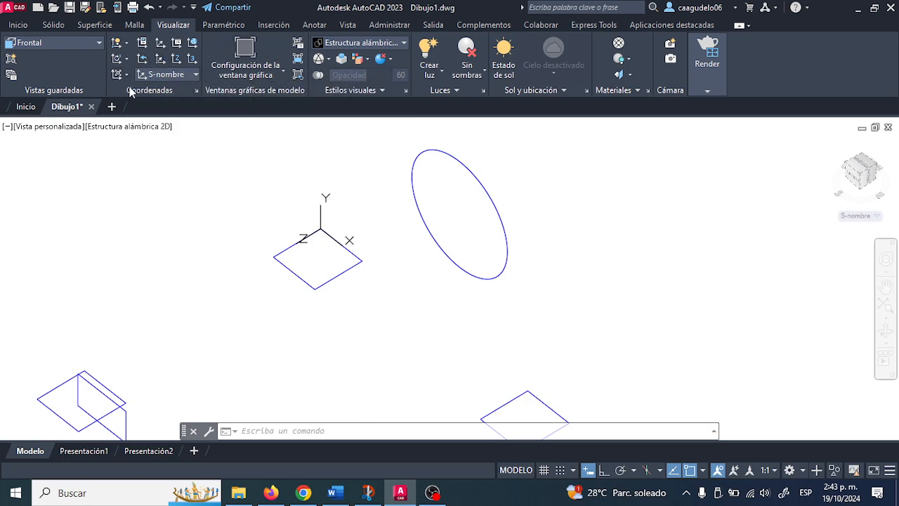
pyautogui.click(183, 74)
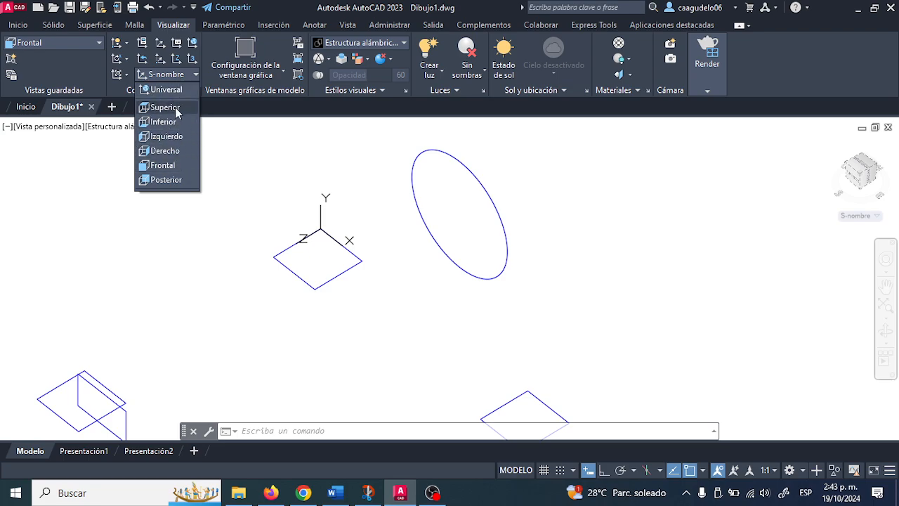
pyautogui.click(166, 108)
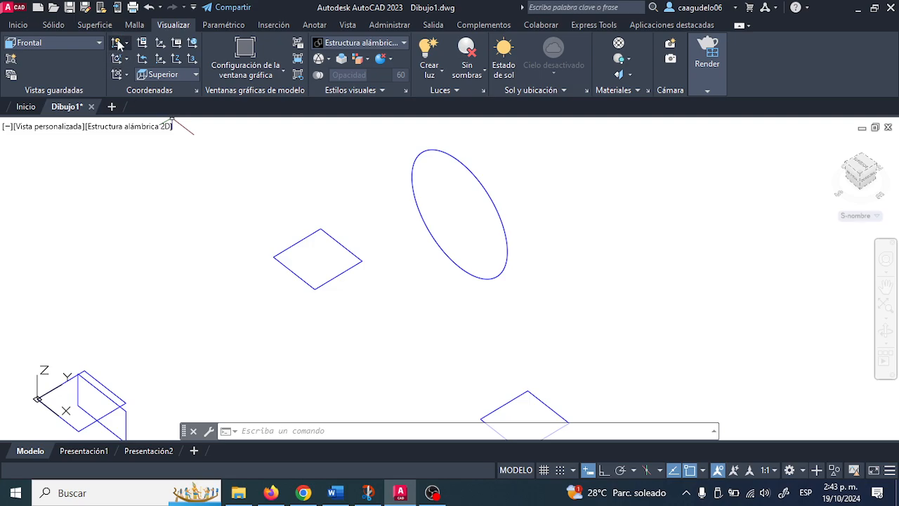
# Draw a freehand circle in the Superior plane between the column base at the UCS origin and the one behind it, and erase it
pyautogui.click(18, 24)
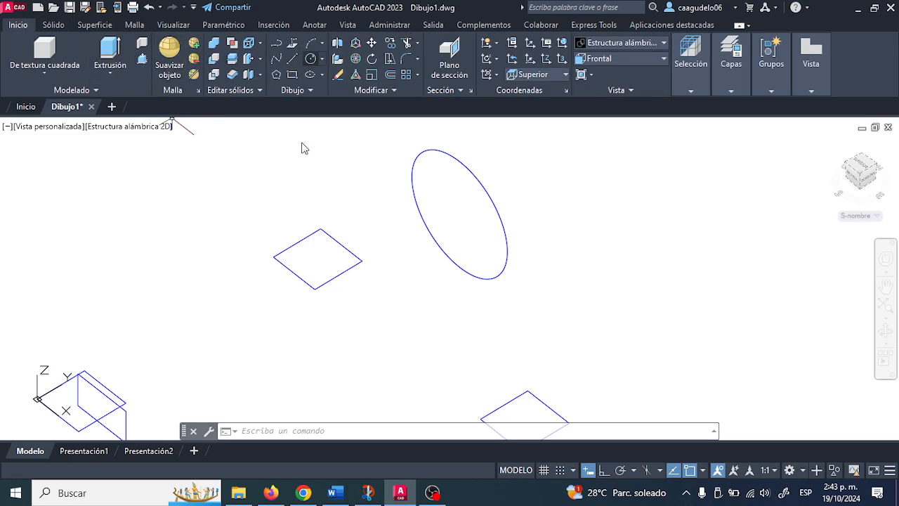
pyautogui.click(310, 58)
pyautogui.click(218, 312)
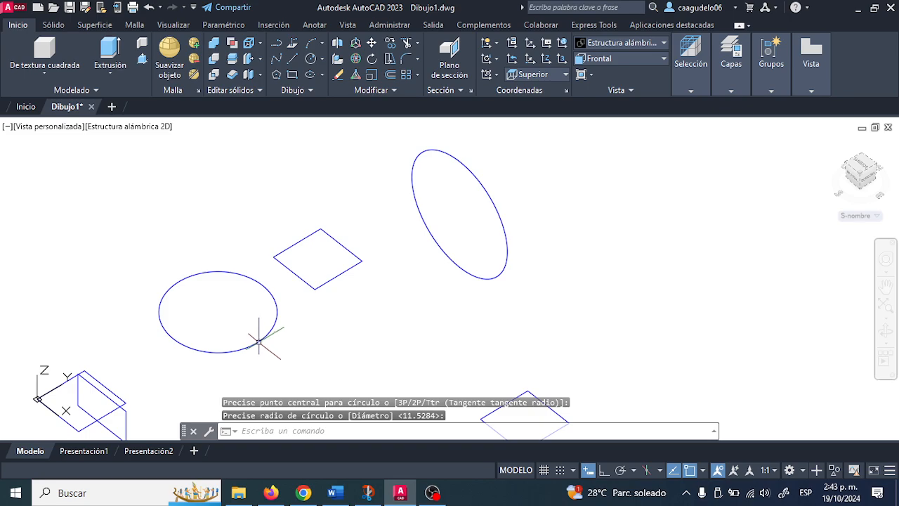
pyautogui.moveTo(253, 311)
pyautogui.keyDown('shift'); pyautogui.mouseDown(button='middle')
pyautogui.moveTo(199, 243)
pyautogui.moveTo(192, 248)
pyautogui.moveTo(253, 293)
pyautogui.moveTo(241, 297)
pyautogui.moveTo(263, 285)
pyautogui.moveTo(246, 263)
pyautogui.moveTo(168, 265)
pyautogui.moveTo(265, 276)
pyautogui.moveTo(242, 291)
pyautogui.moveTo(337, 244)
pyautogui.mouseUp(button='middle'); pyautogui.keyUp('shift')
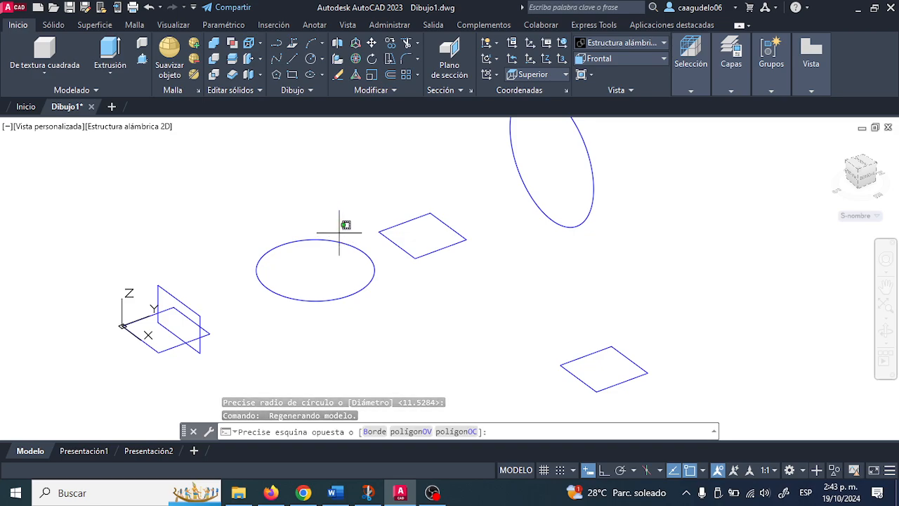
pyautogui.click(325, 249)
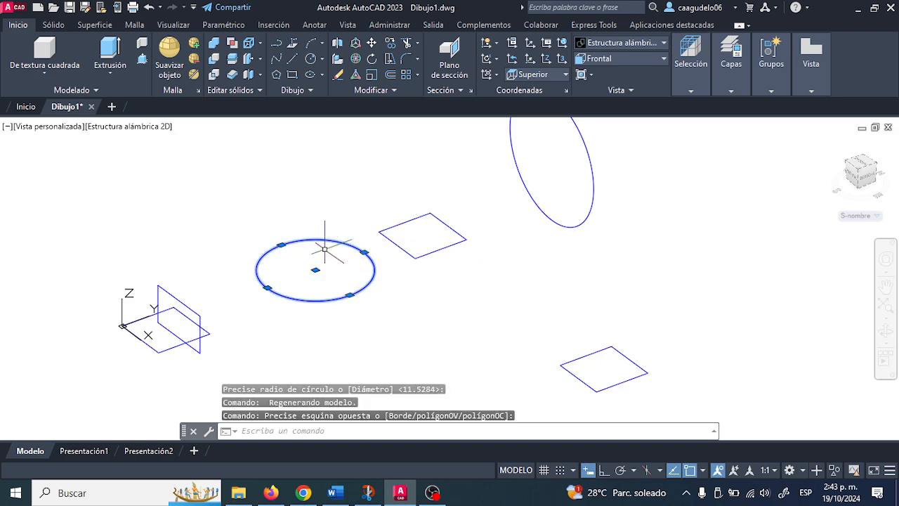
pyautogui.click(337, 76)
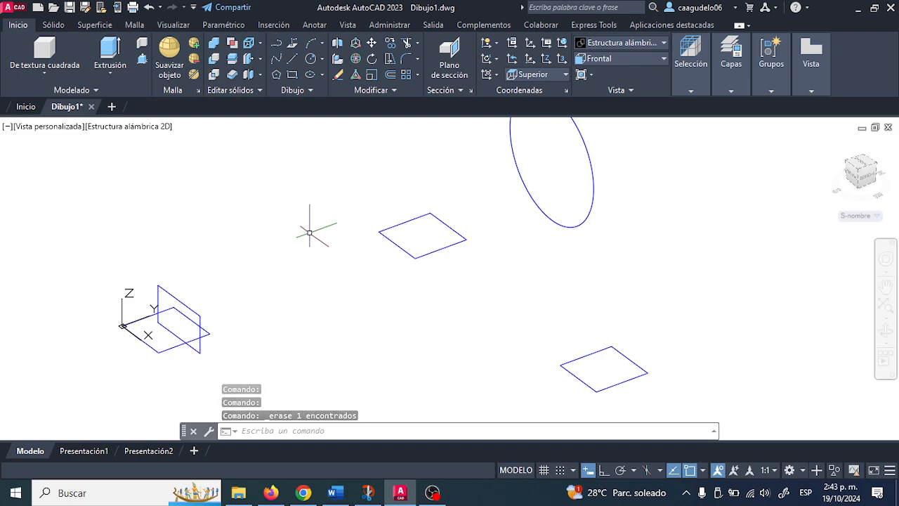
# Erase the upright practice rectangle above the origin column base and the large vertical circle, keeping the four column bases
pyautogui.click(173, 291)
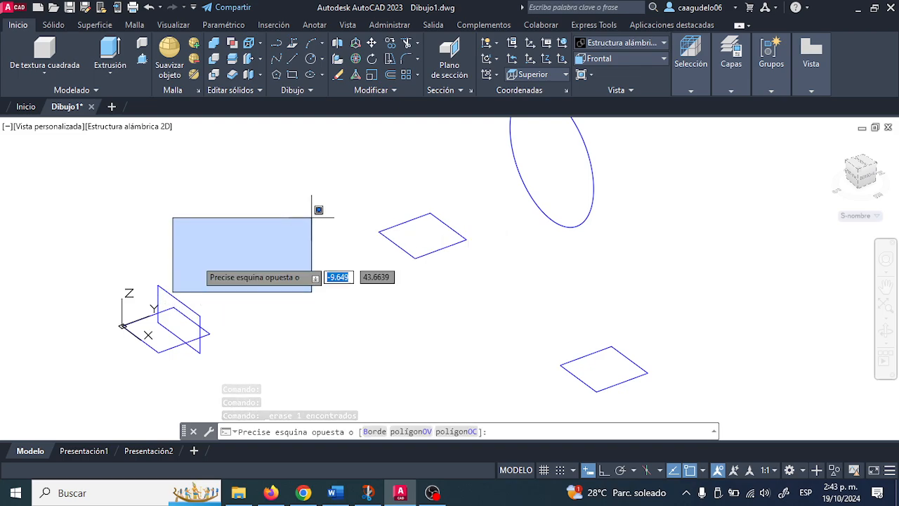
pyautogui.click(144, 261)
pyautogui.click(522, 167)
pyautogui.click(448, 141)
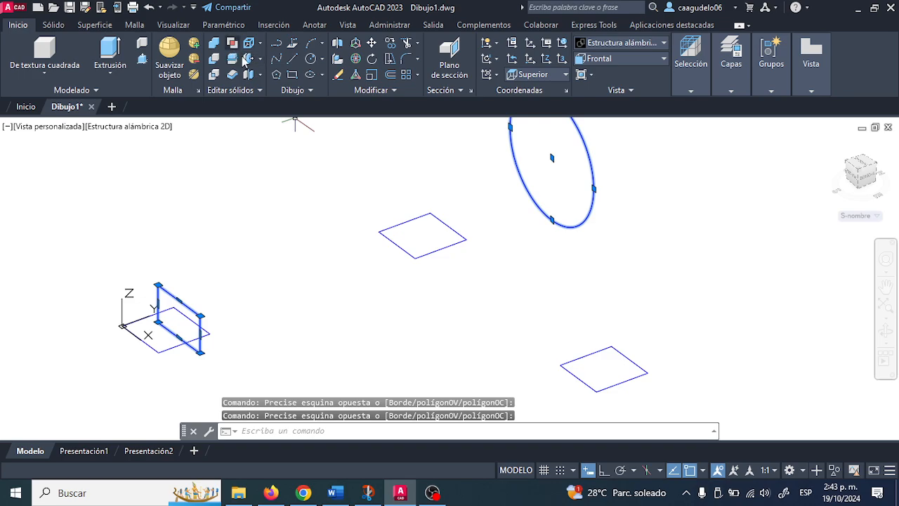
pyautogui.click(338, 76)
pyautogui.scroll(-2, 237, 232)
pyautogui.moveTo(237, 255); pyautogui.dragTo(267, 258, button='middle')
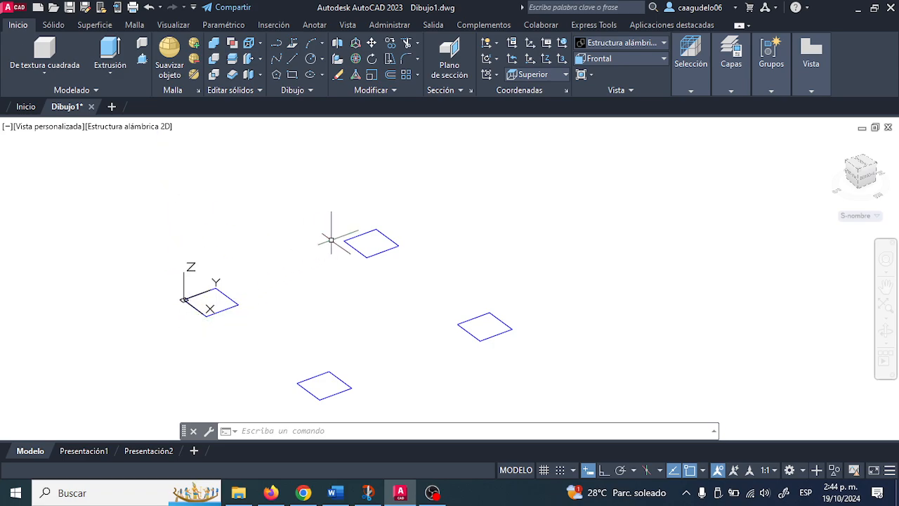
pyautogui.press('Delete')
pyautogui.press('Escape')
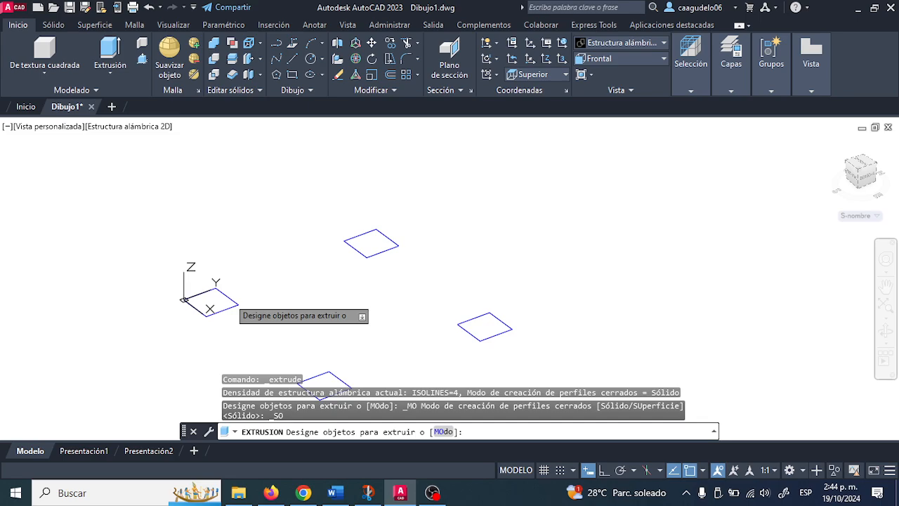
pyautogui.click(227, 295)
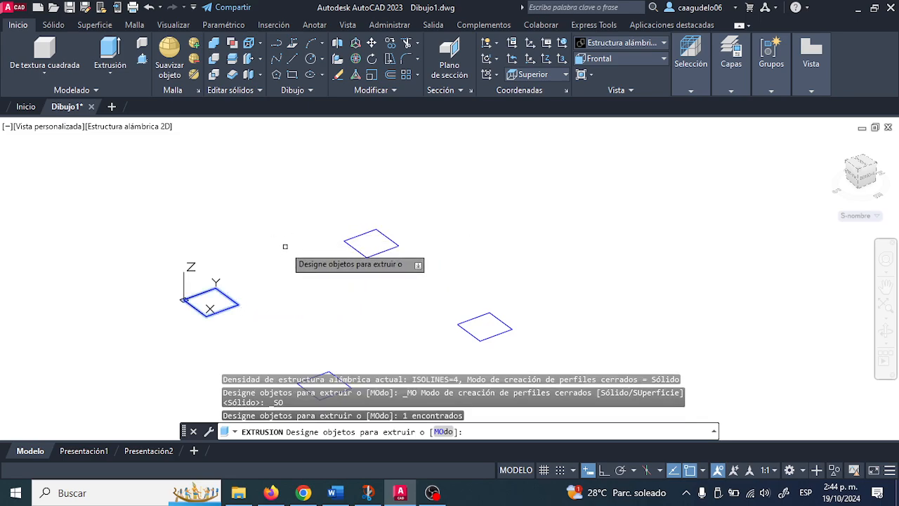
pyautogui.moveTo(288, 247); pyautogui.dragTo(282, 208, button='middle')
pyautogui.click(355, 196)
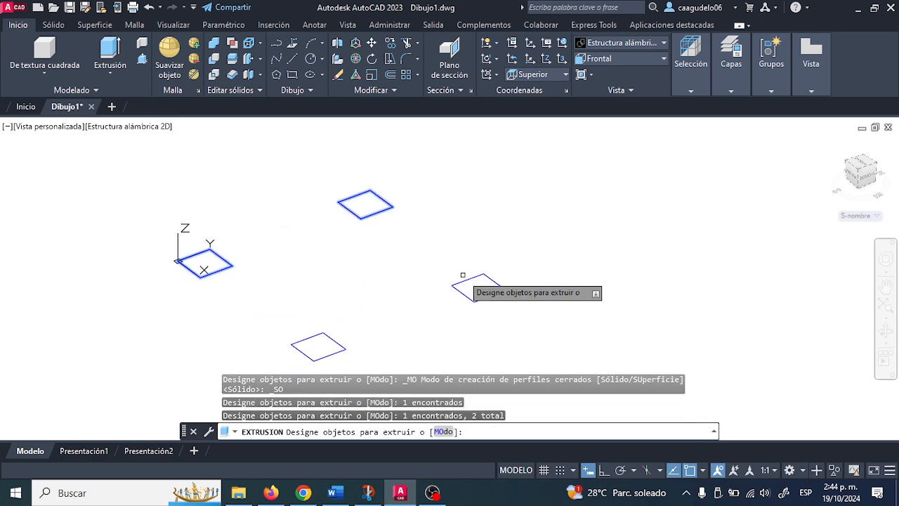
pyautogui.press('Escape')
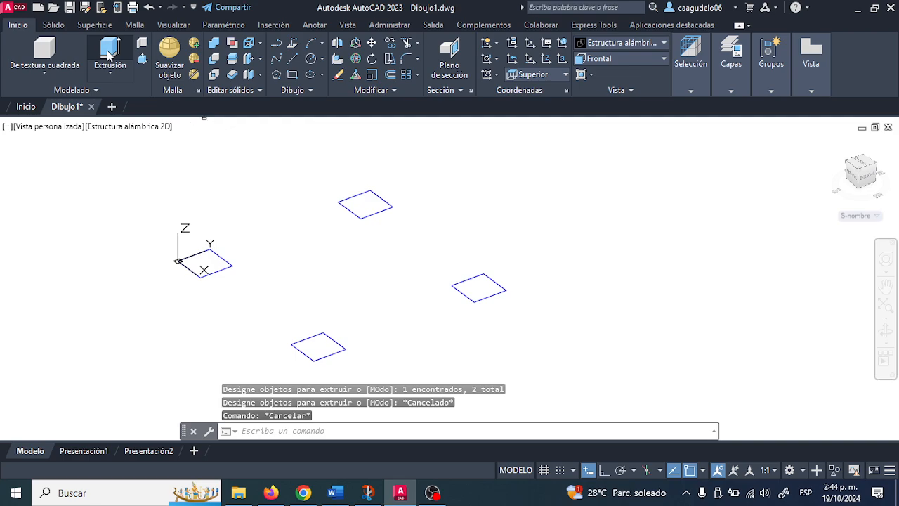
# Extrude all four column base squares together as solids with a height of 60
pyautogui.click(109, 55)
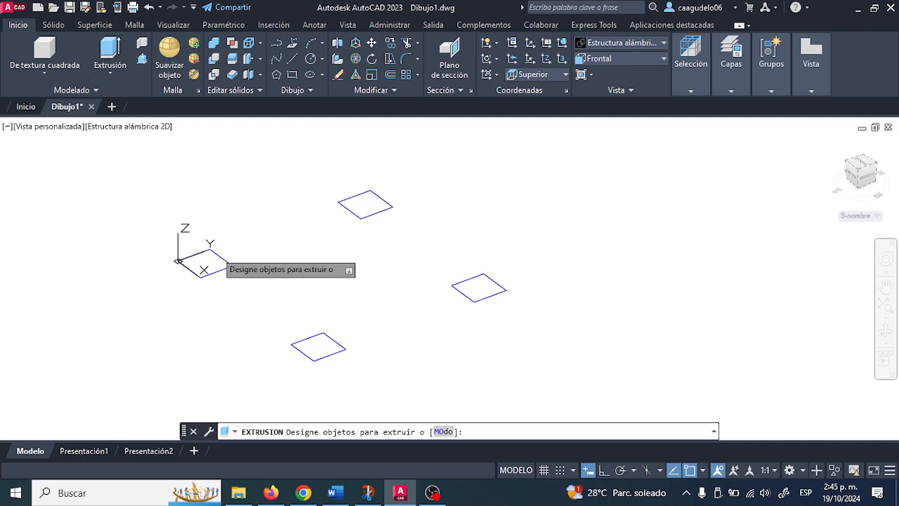
pyautogui.click(214, 253)
pyautogui.click(358, 198)
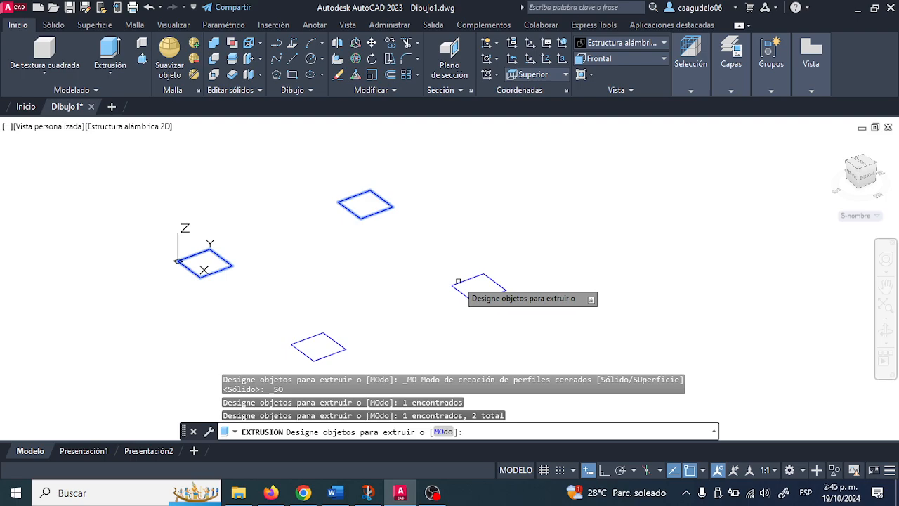
pyautogui.click(460, 283)
pyautogui.click(339, 342)
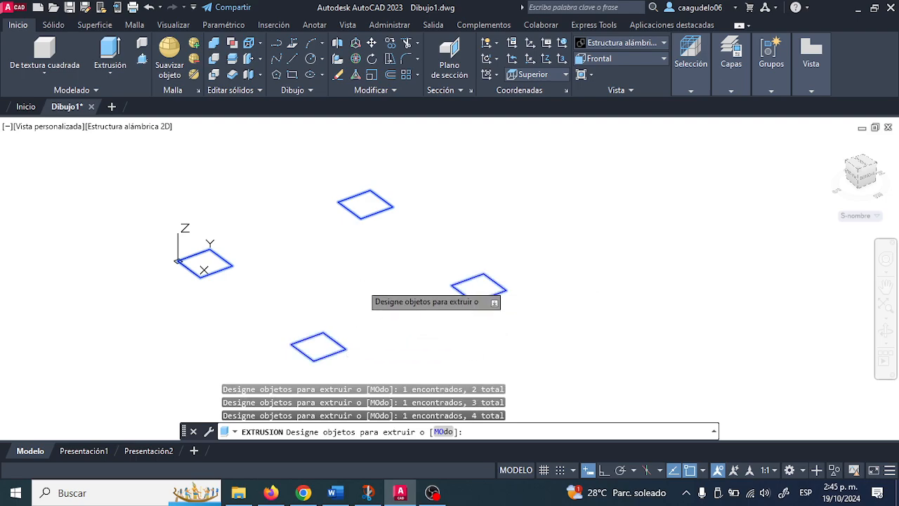
pyautogui.press('Return')
pyautogui.moveTo(268, 188); pyautogui.dragTo(272, 217, button='middle')
pyautogui.scroll(-2, 275, 218)
pyautogui.scroll(2, 270, 194)
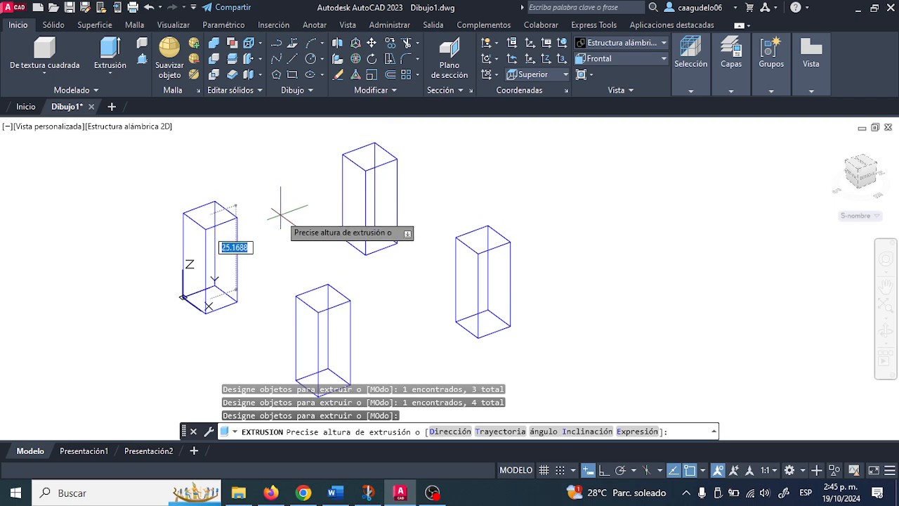
pyautogui.scroll(-3, 281, 215)
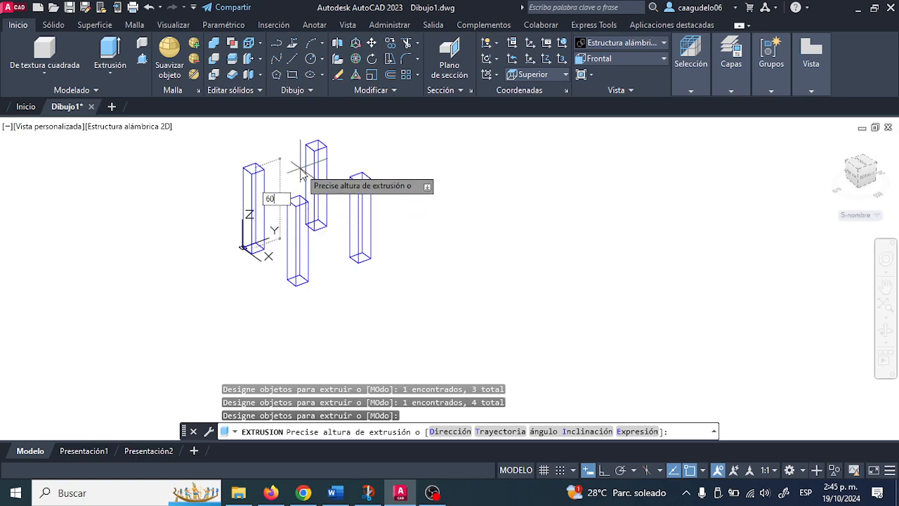
pyautogui.press('Return')
# Set the visual style to Conceptual so the four columns are shaded, and dismiss the 3D performance notice
pyautogui.scroll(5, 300, 169)
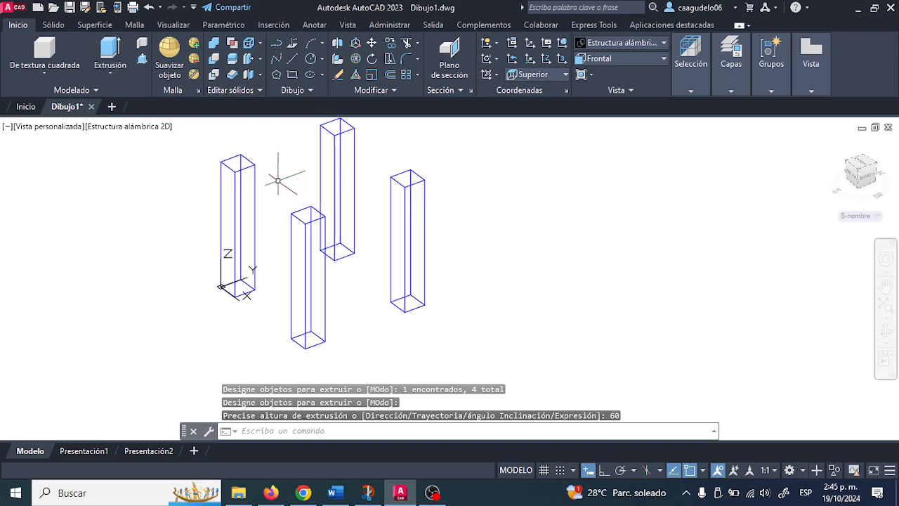
pyautogui.scroll(-5, 264, 225)
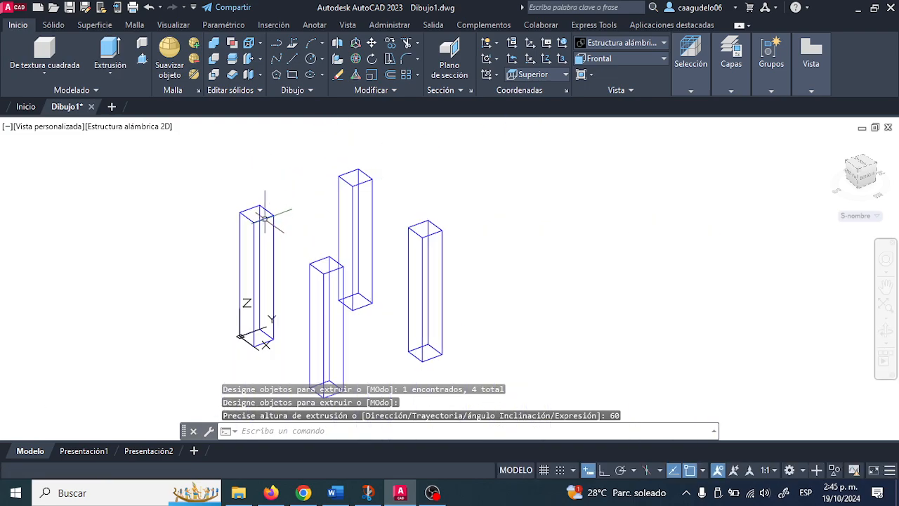
pyautogui.moveTo(295, 232)
pyautogui.keyDown('shift'); pyautogui.mouseDown(button='middle')
pyautogui.moveTo(332, 241)
pyautogui.moveTo(280, 237)
pyautogui.moveTo(290, 248)
pyautogui.mouseUp(button='middle'); pyautogui.keyUp('shift')
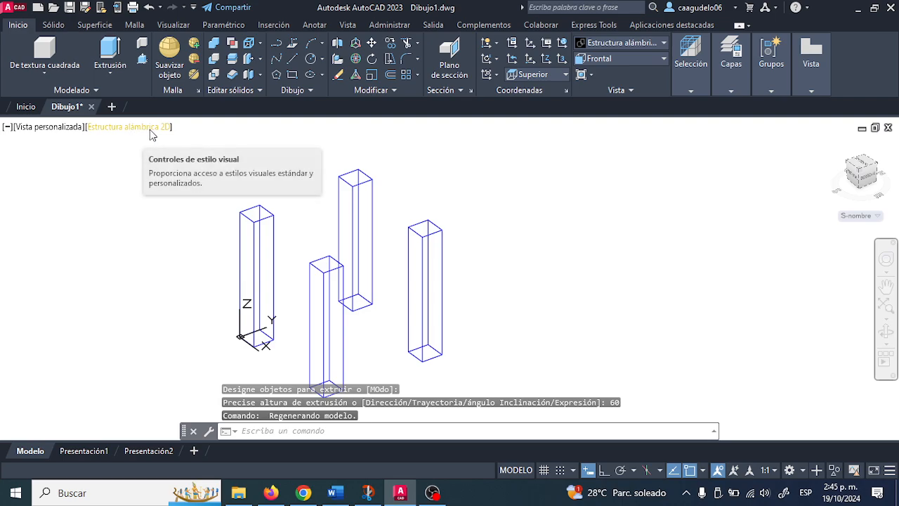
pyautogui.click(347, 26)
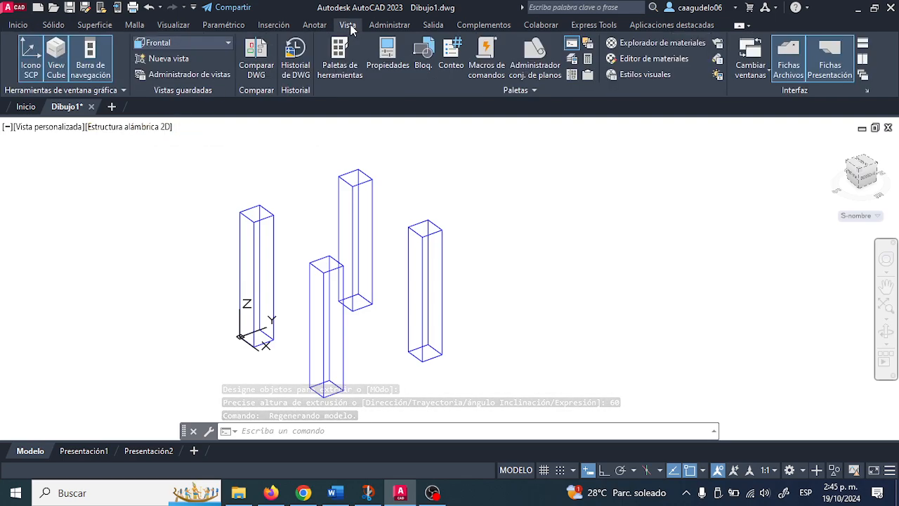
pyautogui.click(174, 25)
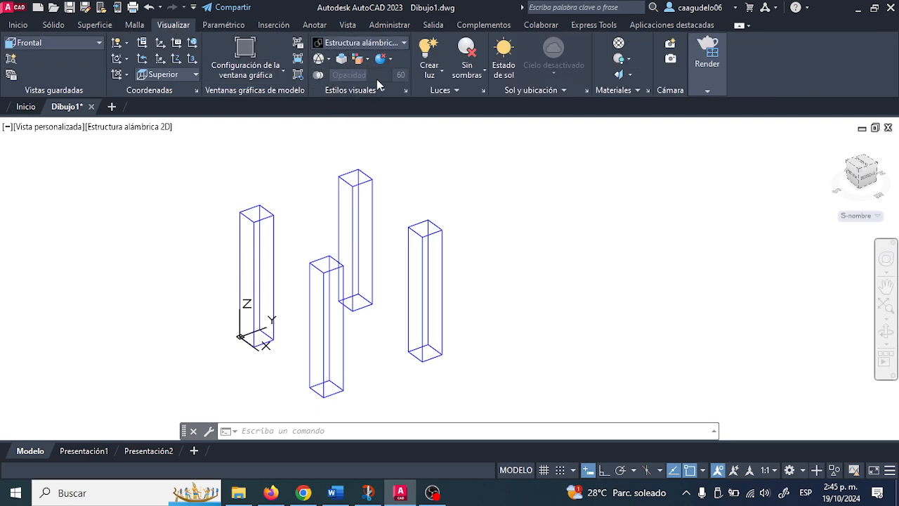
pyautogui.click(349, 43)
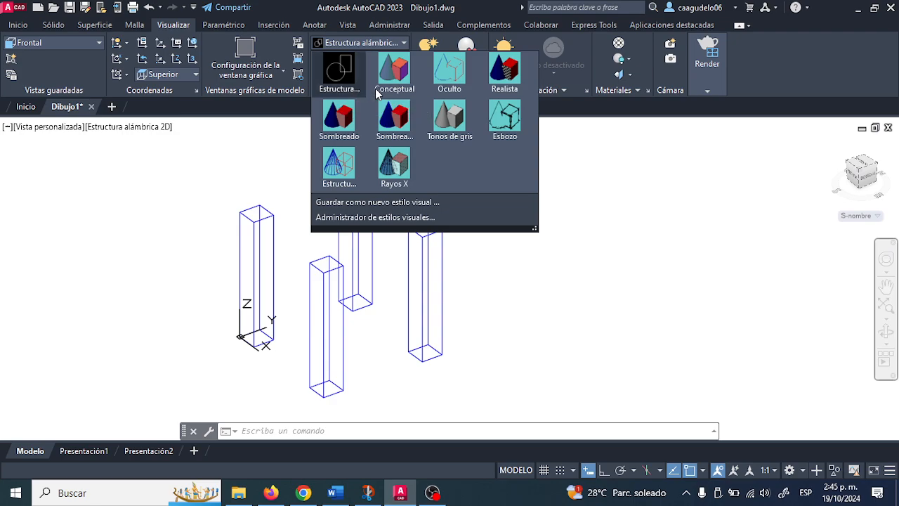
pyautogui.click(393, 74)
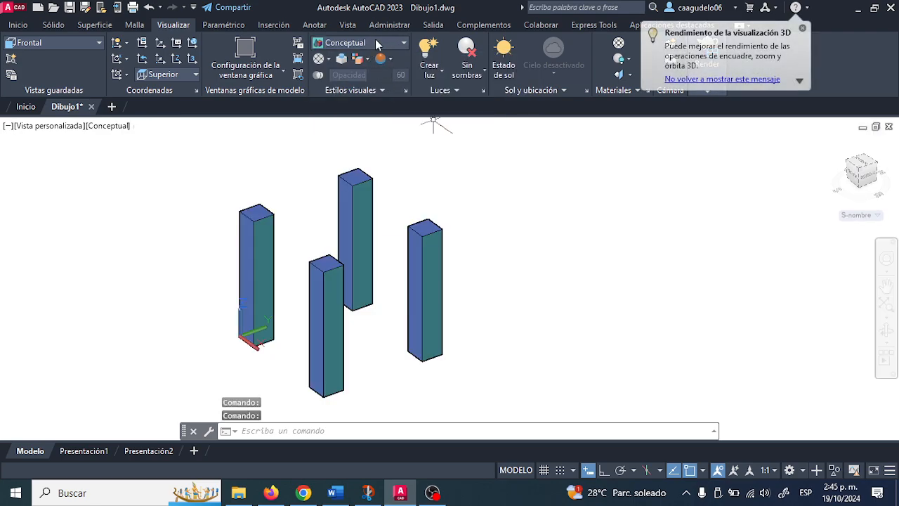
pyautogui.click(803, 30)
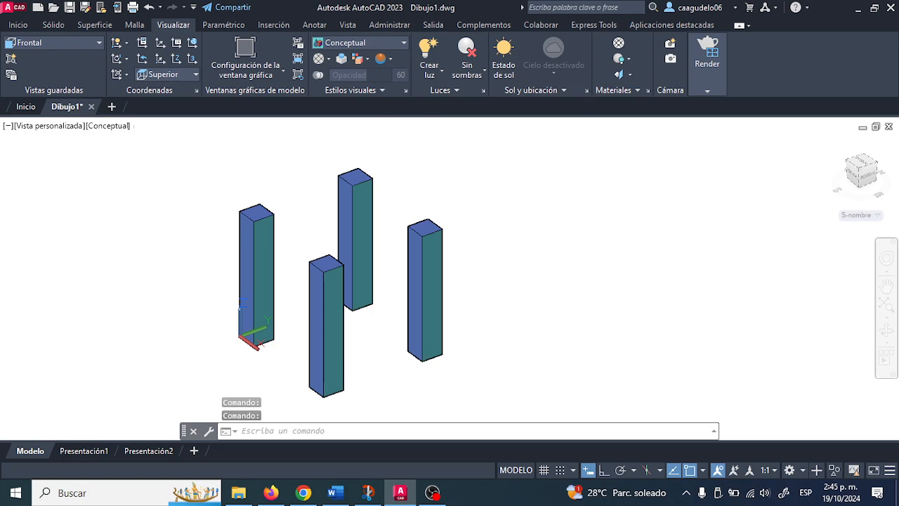
# Draw a freehand circle on the plane of the origin column's top face, centred on its rear corner, and inspect its orientation in 3D
pyautogui.keyDown('shift'); pyautogui.moveTo(257, 222); pyautogui.dragTo(288, 227, button='middle'); pyautogui.keyUp('shift')
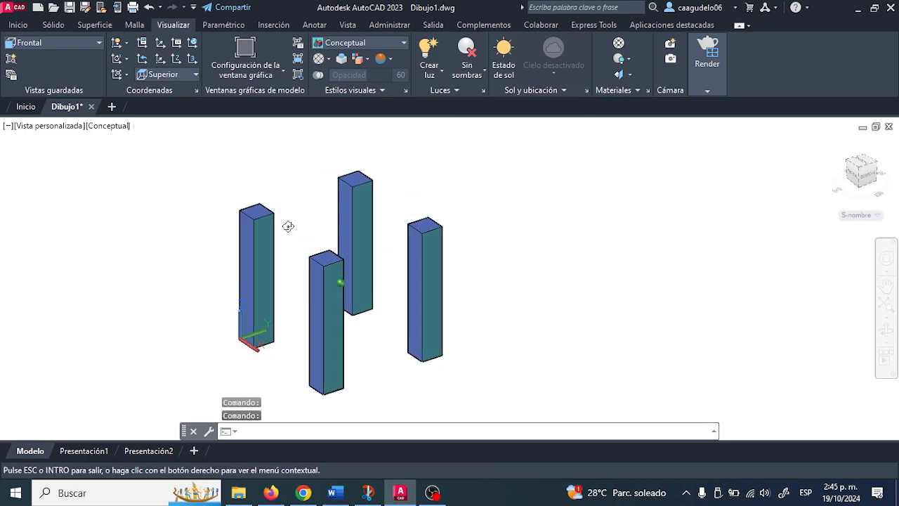
pyautogui.scroll(3, 239, 208)
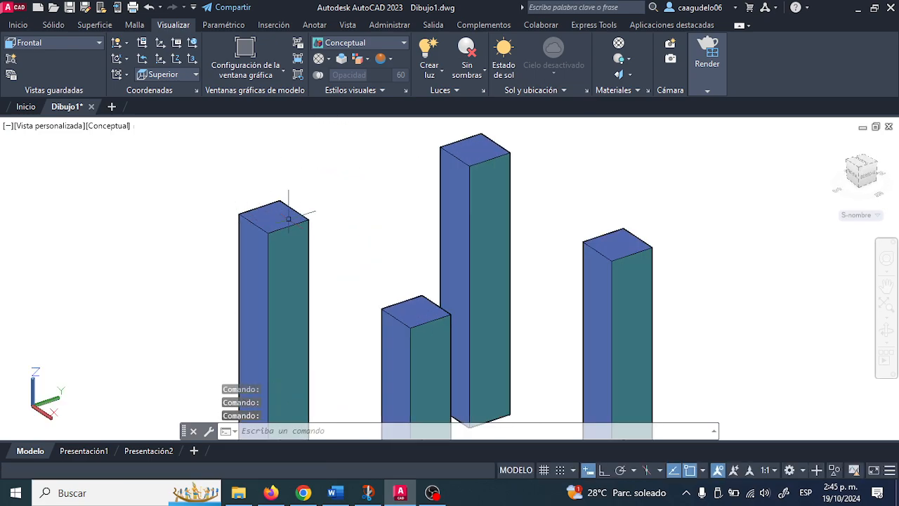
pyautogui.scroll(2, 255, 205)
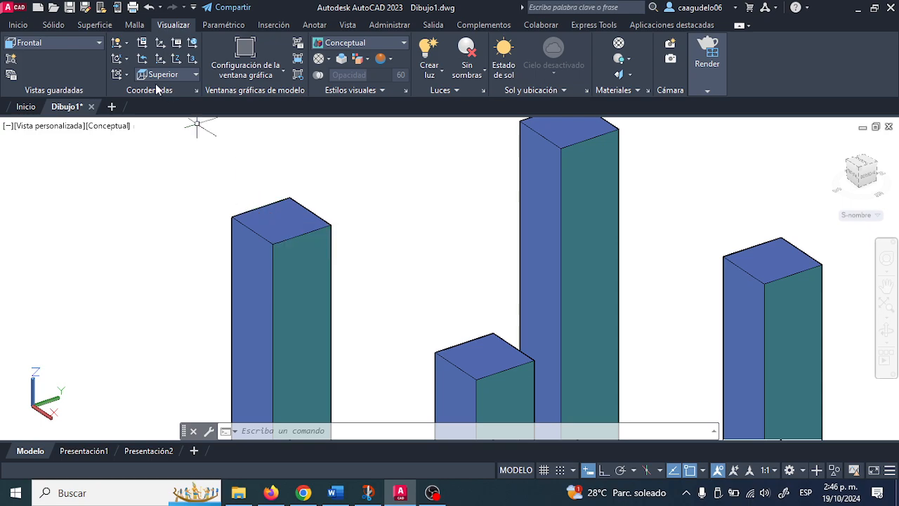
pyautogui.click(19, 25)
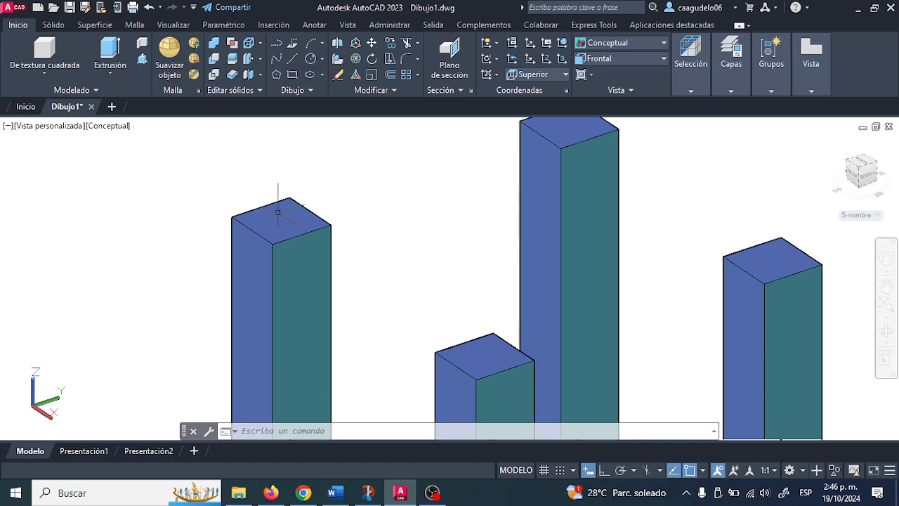
pyautogui.click(310, 60)
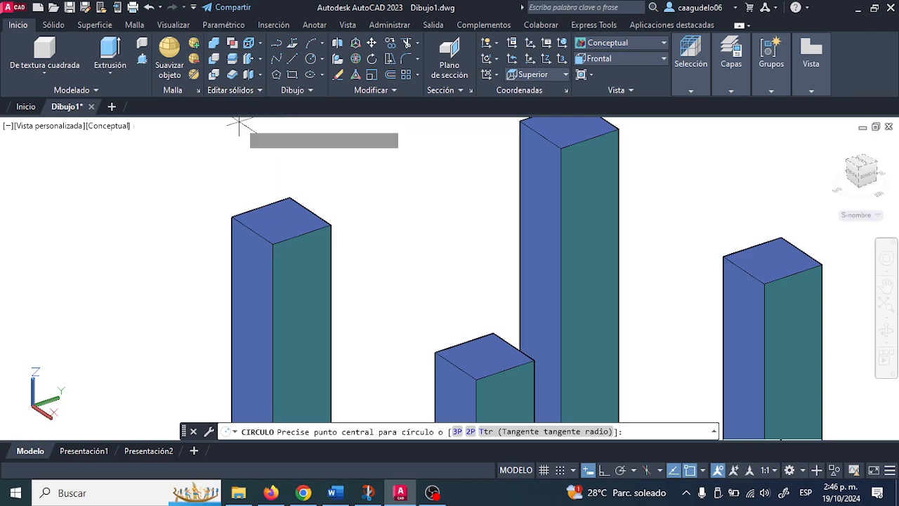
pyautogui.scroll(3, 280, 132)
pyautogui.click(310, 59)
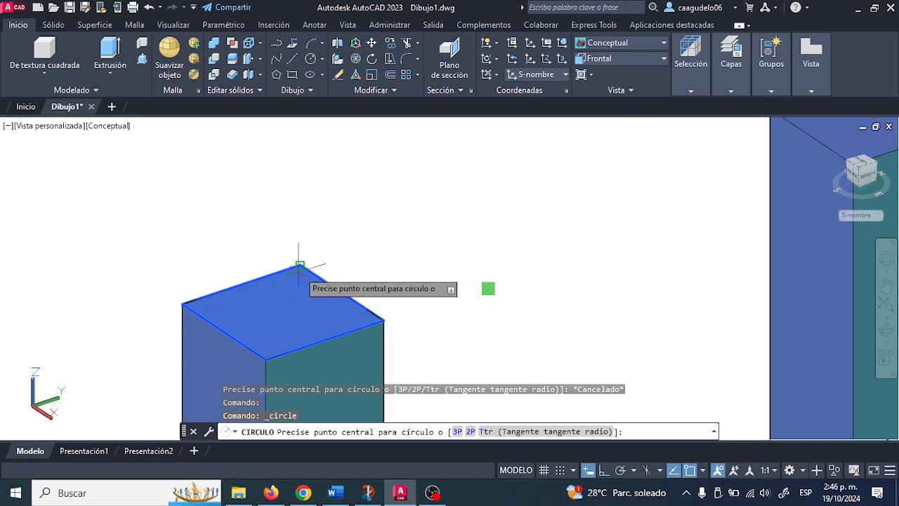
pyautogui.click(300, 265)
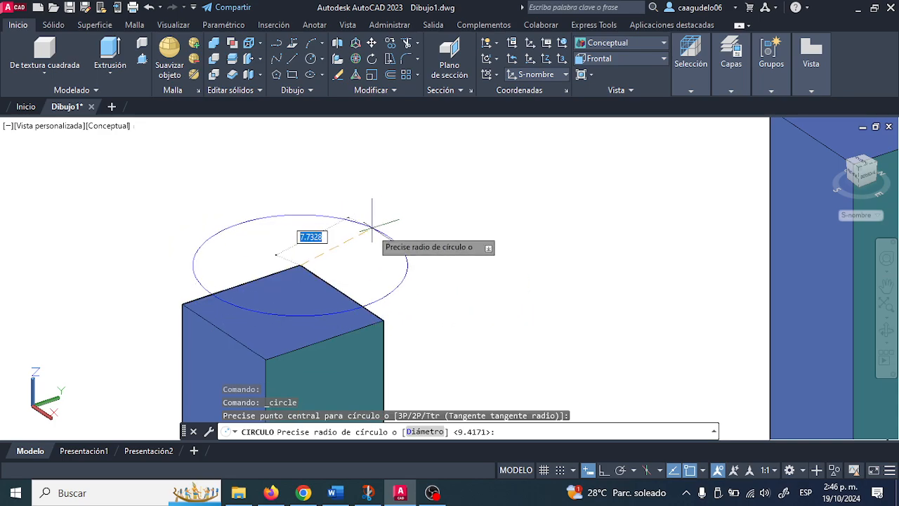
pyautogui.click(361, 233)
pyautogui.keyDown('shift'); pyautogui.moveTo(287, 287); pyautogui.dragTo(299, 308, button='middle'); pyautogui.keyUp('shift')
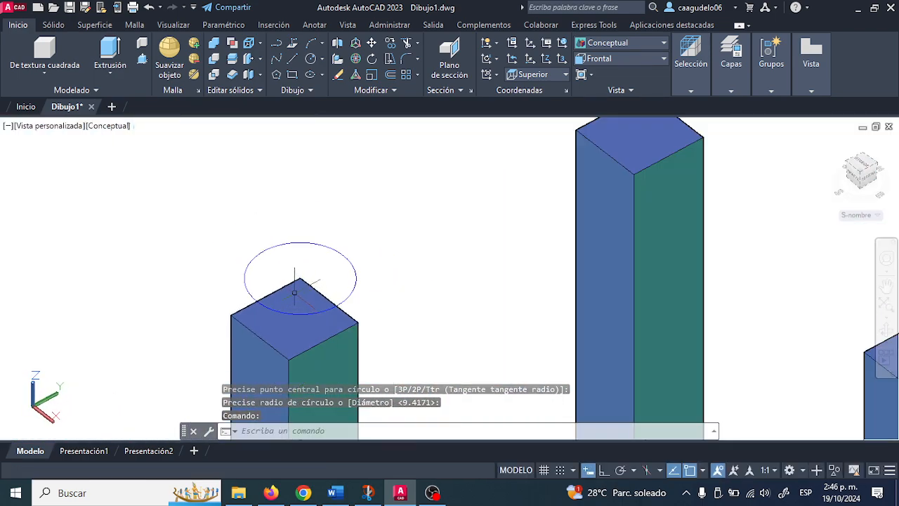
# Draw a freehand V-shaped line of two segments beside the origin column and inspect it in 3D
pyautogui.click(291, 59)
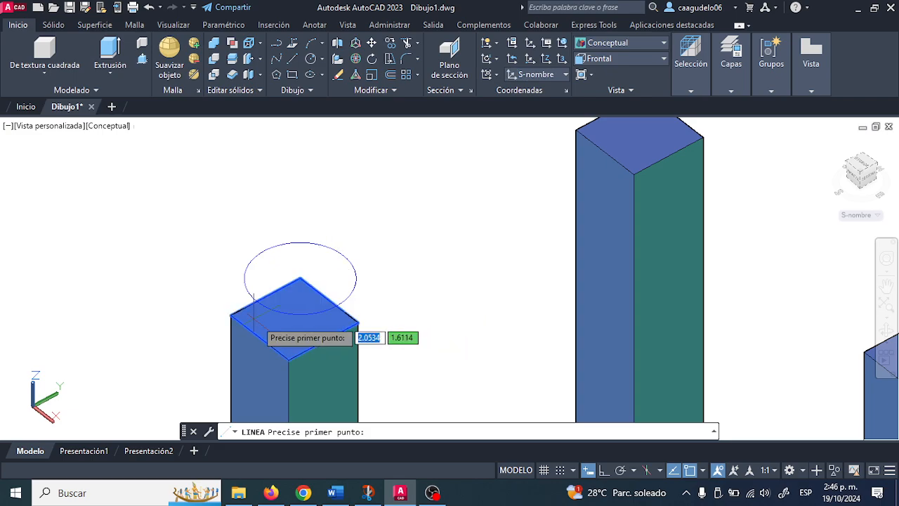
pyautogui.click(206, 290)
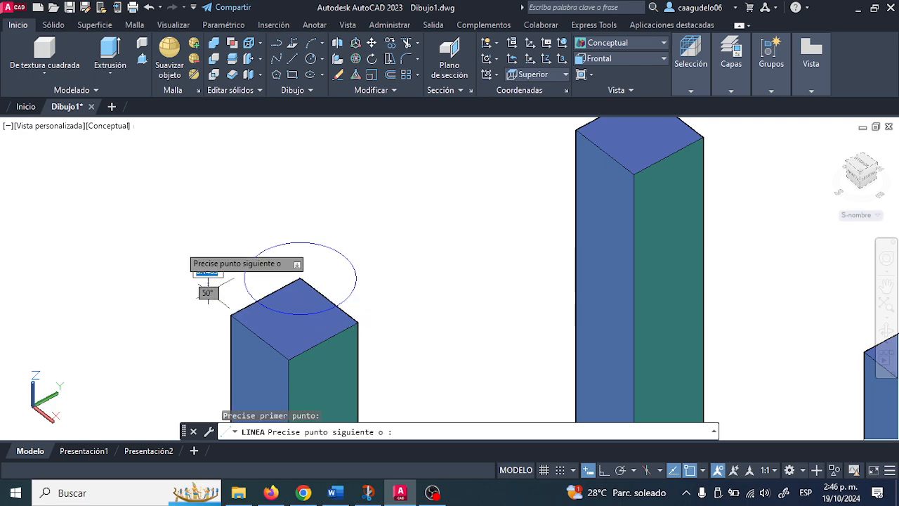
pyautogui.click(109, 195)
pyautogui.click(180, 155)
pyautogui.press('Escape')
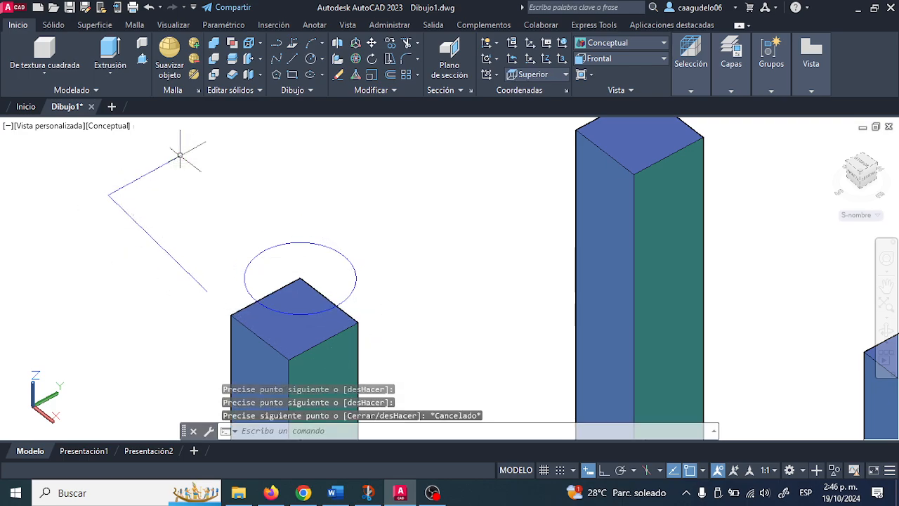
pyautogui.scroll(-3, 197, 249)
pyautogui.keyDown('shift'); pyautogui.moveTo(199, 245); pyautogui.dragTo(239, 274, button='middle'); pyautogui.keyUp('shift')
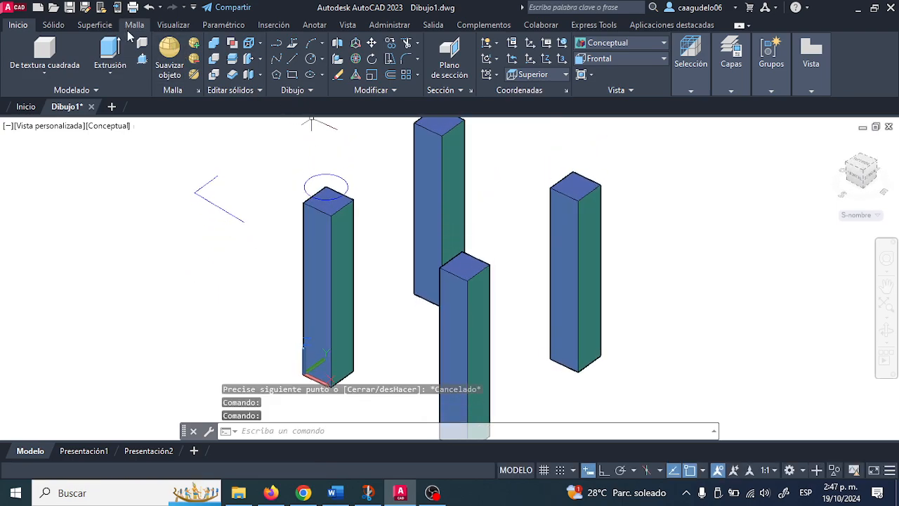
# Erase the two freehand line segments beside the origin column, keeping the circle on its top face
pyautogui.click(187, 27)
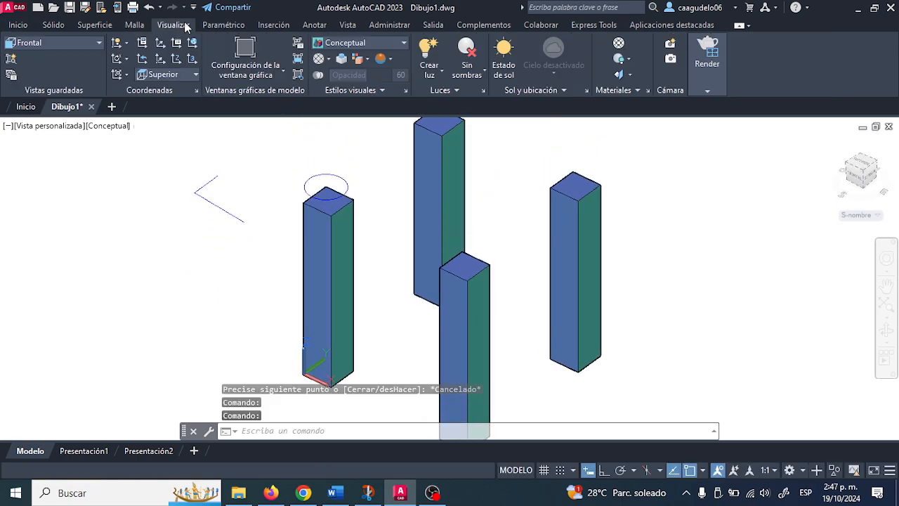
pyautogui.click(163, 75)
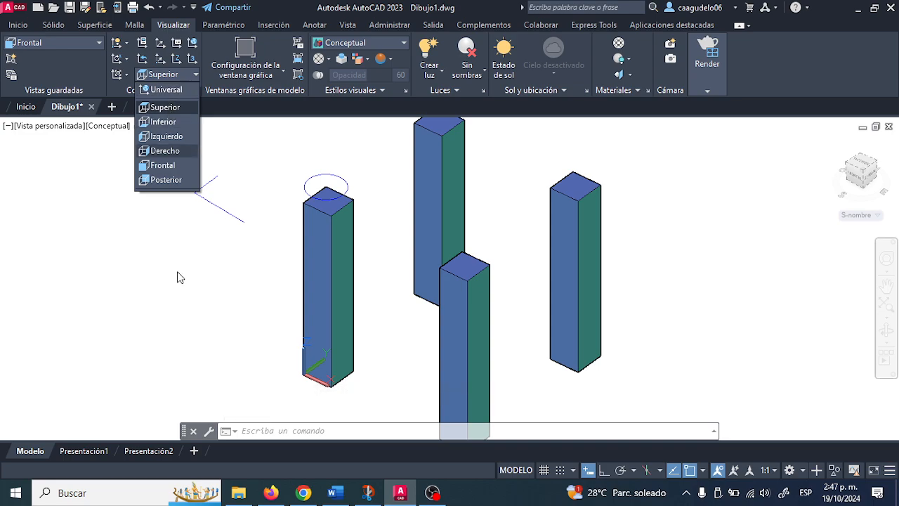
pyautogui.keyDown('shift'); pyautogui.moveTo(267, 305); pyautogui.dragTo(275, 253, button='middle'); pyautogui.keyUp('shift')
pyautogui.click(218, 288)
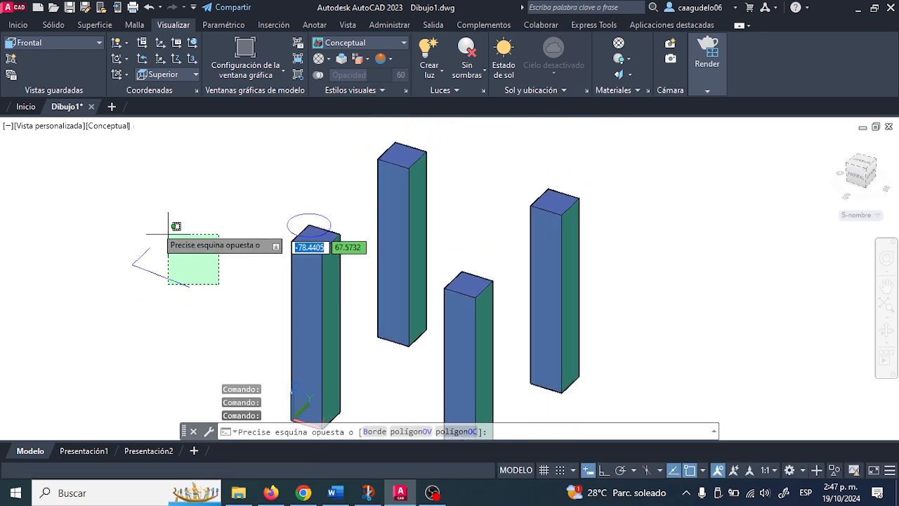
pyautogui.click(146, 225)
pyautogui.press('Delete')
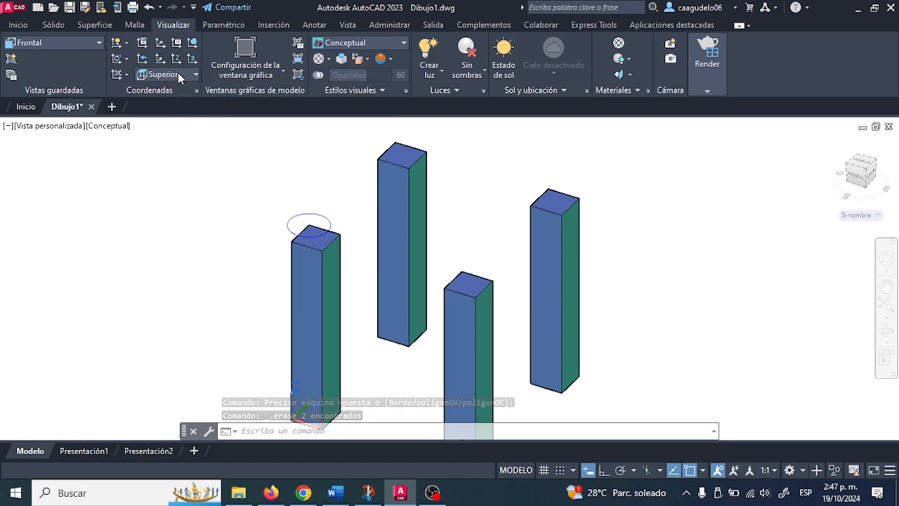
# Move the UCS origin to the rear corner of the origin column's top face, at the circle's centre
pyautogui.click(180, 75)
pyautogui.click(182, 98)
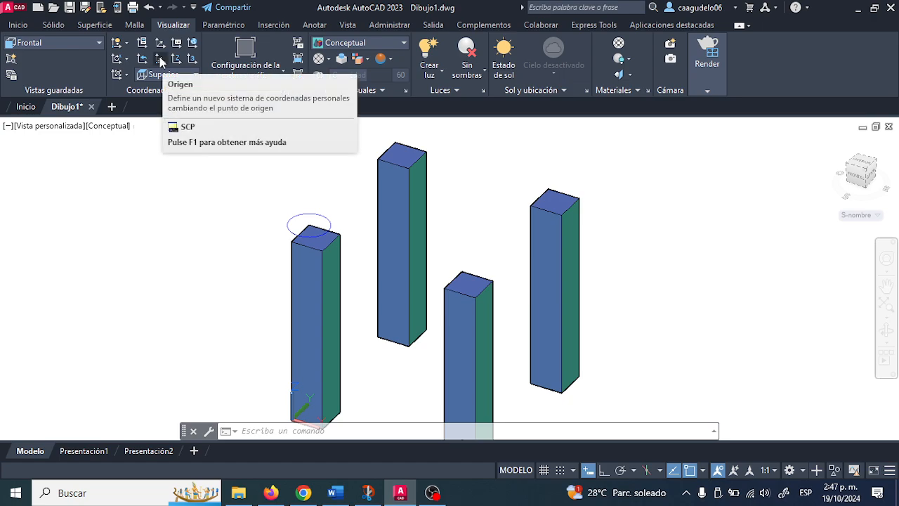
pyautogui.click(161, 61)
pyautogui.scroll(3, 247, 135)
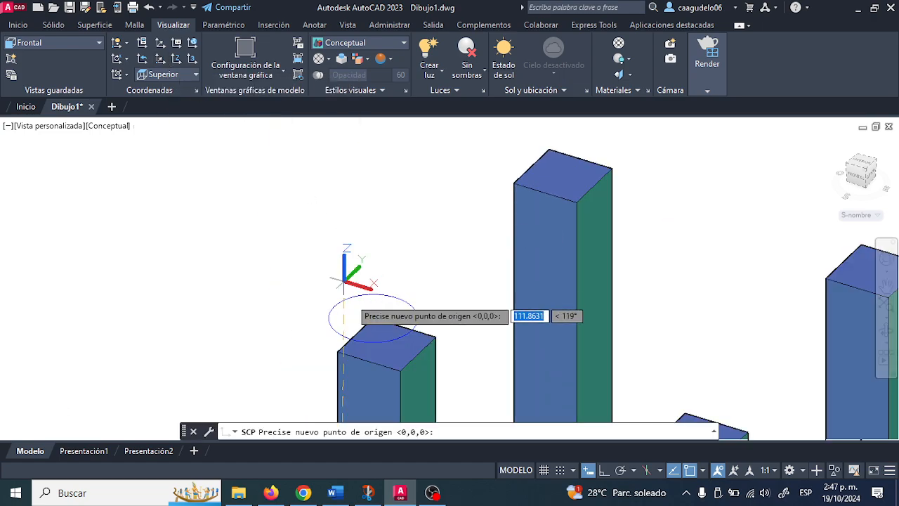
pyautogui.click(374, 319)
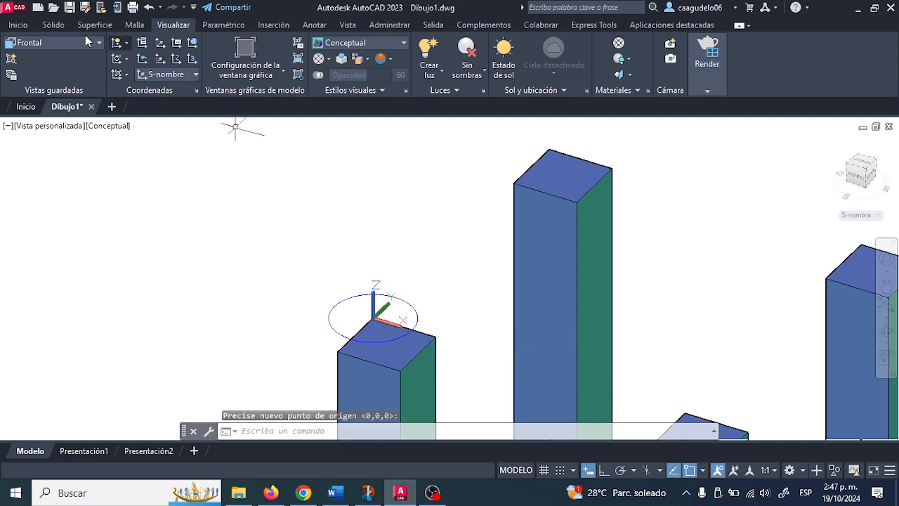
# Draw a freehand horizontal rectangle beside the origin column, level with its top face
pyautogui.click(28, 24)
pyautogui.click(292, 75)
pyautogui.click(203, 270)
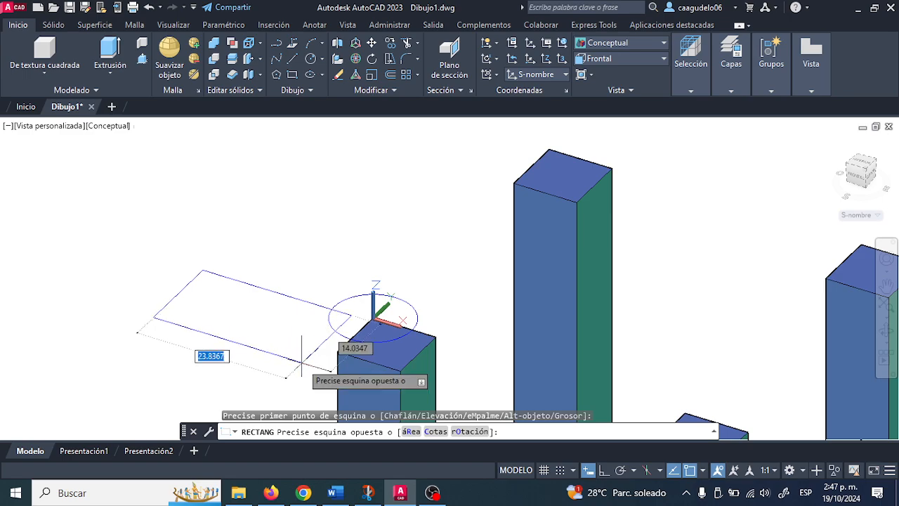
pyautogui.click(275, 359)
pyautogui.scroll(-3, 269, 323)
pyautogui.moveTo(270, 322); pyautogui.dragTo(264, 246, button='middle')
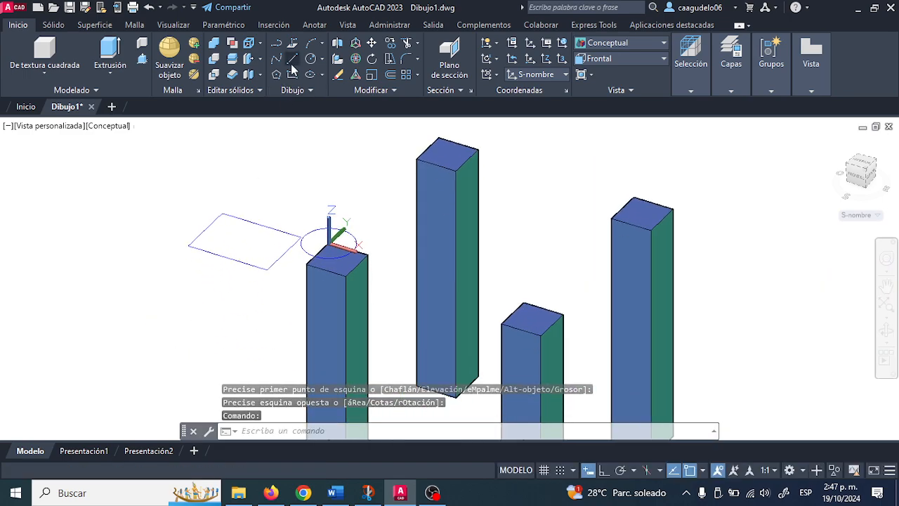
# Draw a freehand ellipse by its centre behind the origin column, on the plane of its top face, and inspect it in 3D
pyautogui.click(310, 75)
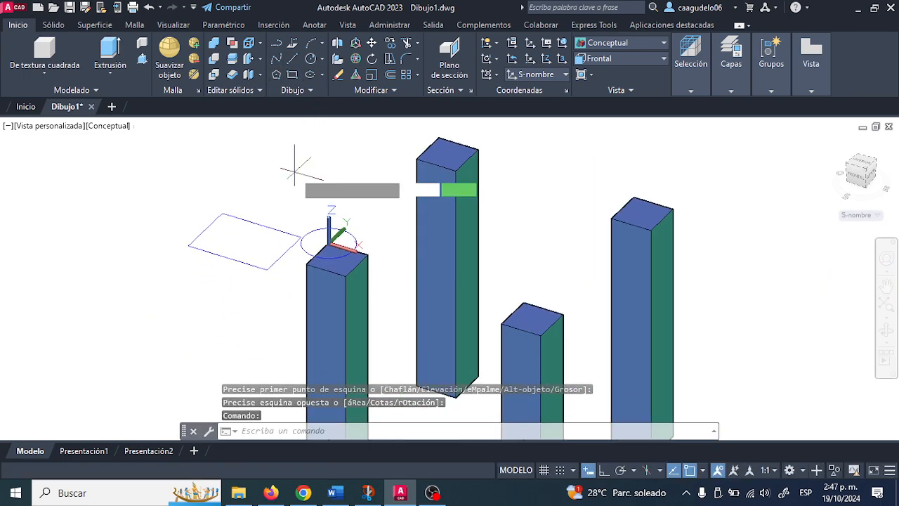
pyautogui.moveTo(297, 165); pyautogui.dragTo(266, 212, button='middle')
pyautogui.click(260, 188)
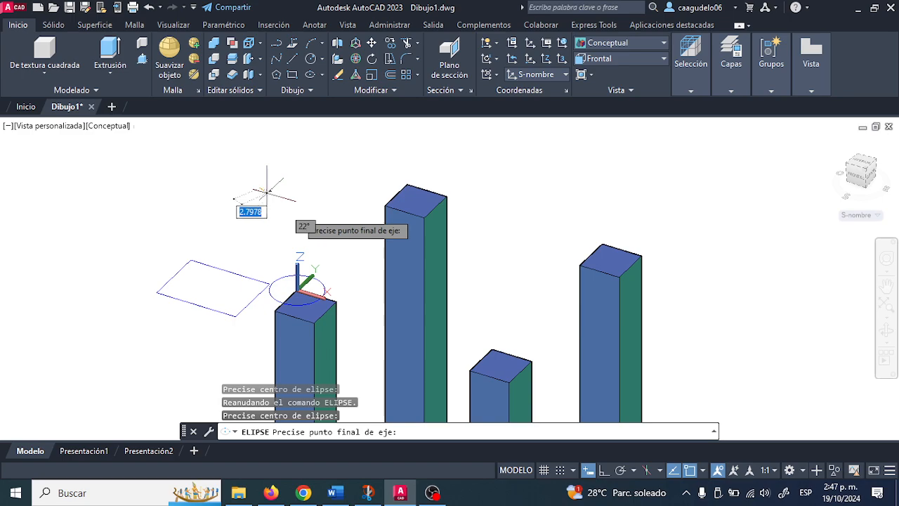
pyautogui.click(304, 206)
pyautogui.click(281, 213)
pyautogui.moveTo(278, 229)
pyautogui.keyDown('shift'); pyautogui.mouseDown(button='middle')
pyautogui.moveTo(343, 199)
pyautogui.moveTo(339, 179)
pyautogui.moveTo(297, 201)
pyautogui.moveTo(285, 234)
pyautogui.mouseUp(button='middle'); pyautogui.keyUp('shift')
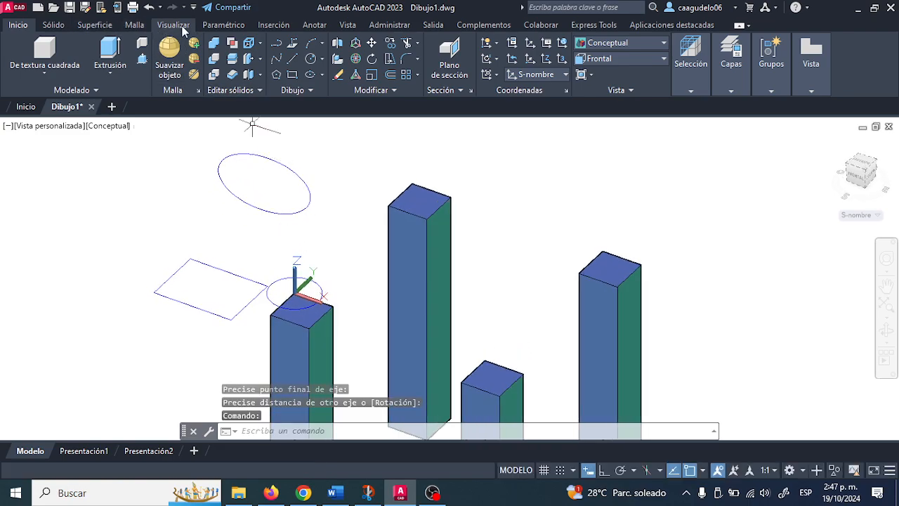
pyautogui.moveTo(253, 246); pyautogui.dragTo(211, 130, button='middle')
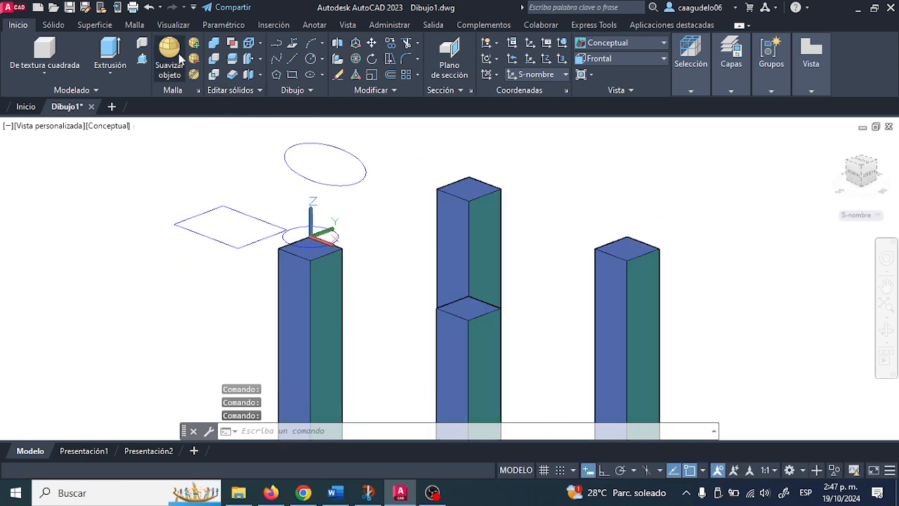
# Set the UCS to the Frontal preset with its origin on the front-left corner of the rear column's top face
pyautogui.click(115, 25)
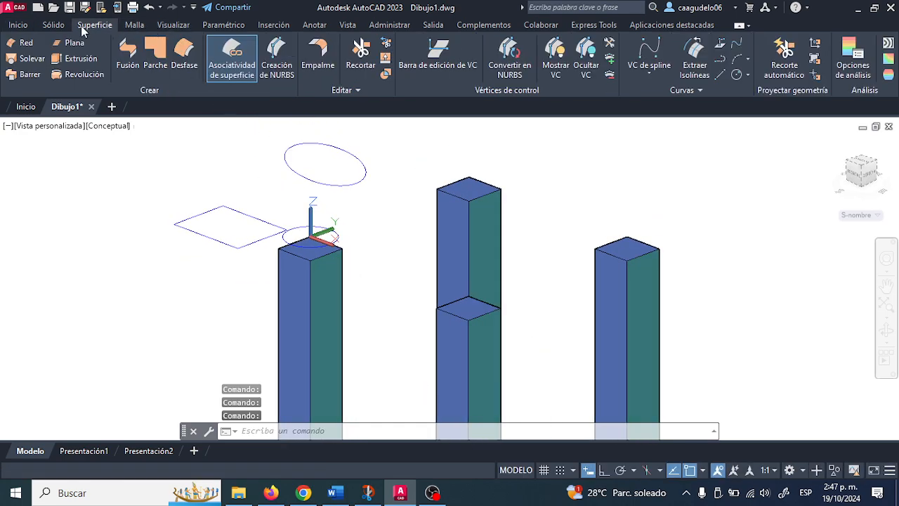
pyautogui.click(181, 26)
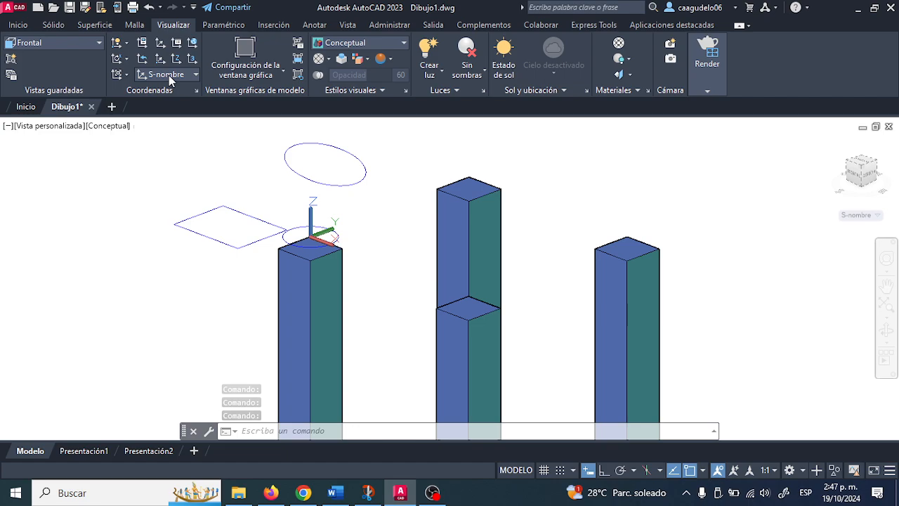
pyautogui.click(168, 75)
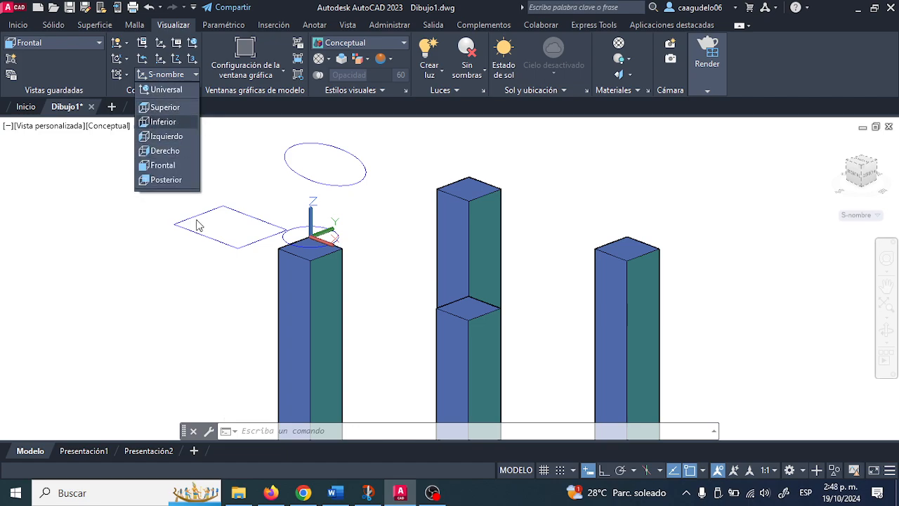
pyautogui.click(220, 328)
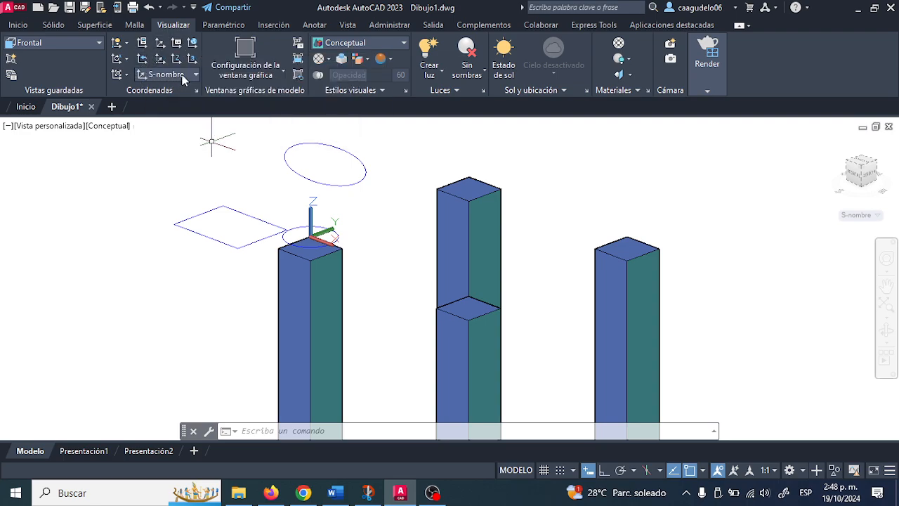
pyautogui.click(181, 76)
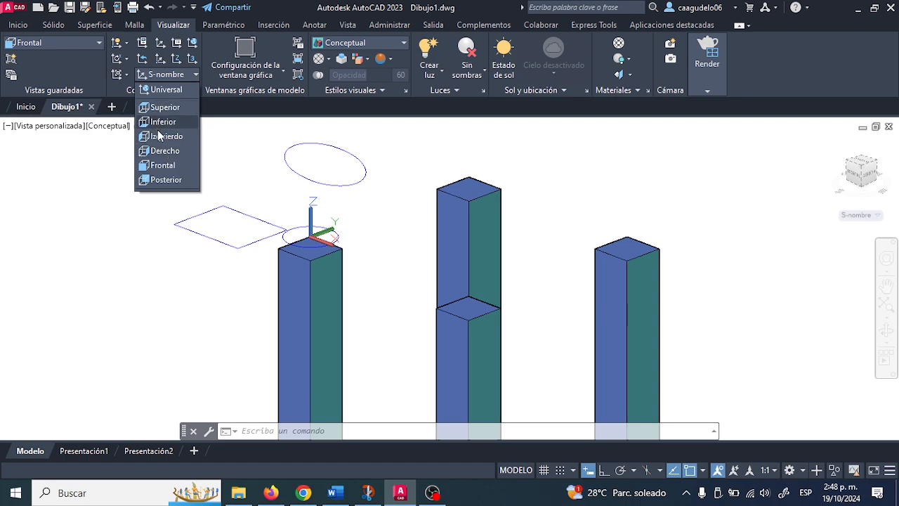
pyautogui.click(164, 166)
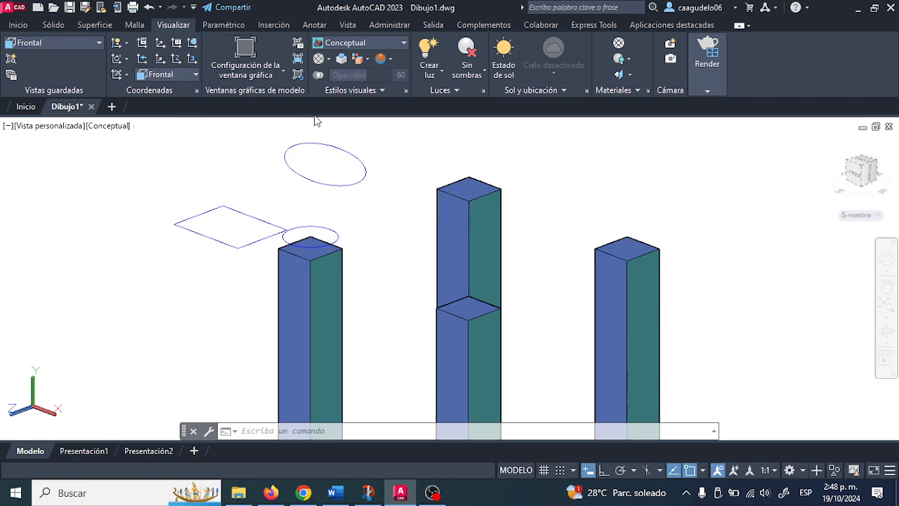
pyautogui.click(437, 189)
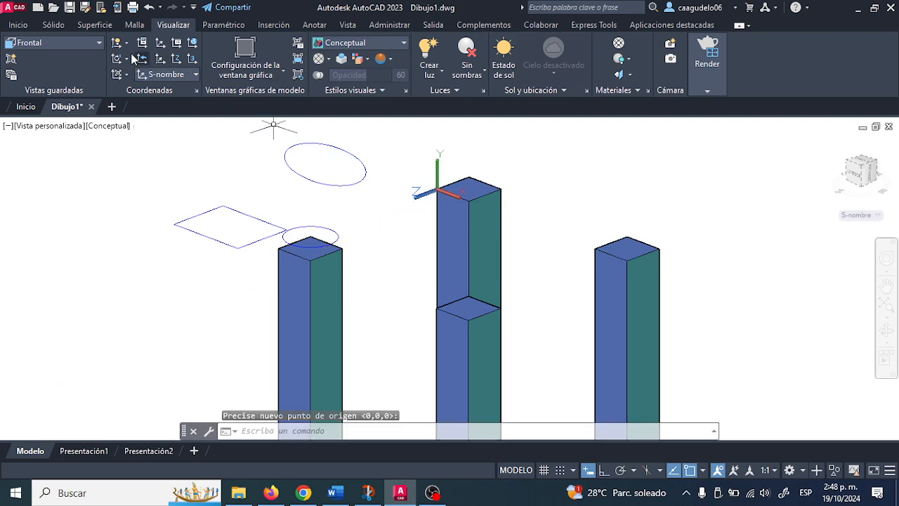
# Draw a freehand upright rectangle on the front plane beside the rear column and inspect its orientation in 3D
pyautogui.click(21, 24)
pyautogui.click(293, 74)
pyautogui.click(517, 267)
pyautogui.click(553, 308)
pyautogui.keyDown('shift'); pyautogui.moveTo(544, 323); pyautogui.dragTo(517, 251, button='middle'); pyautogui.keyUp('shift')
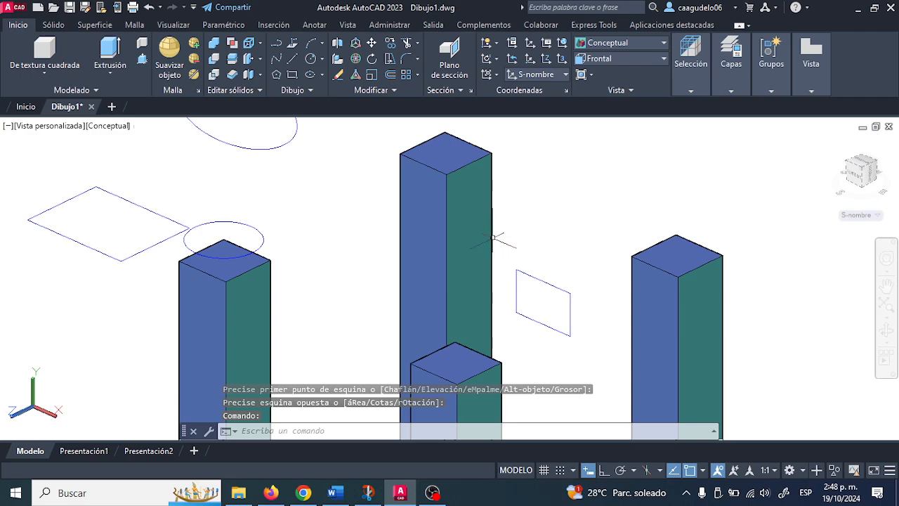
# Move the upright rectangle by its upper-left corner onto the front-right corner of the rear column's top face
pyautogui.click(371, 42)
pyautogui.click(532, 270)
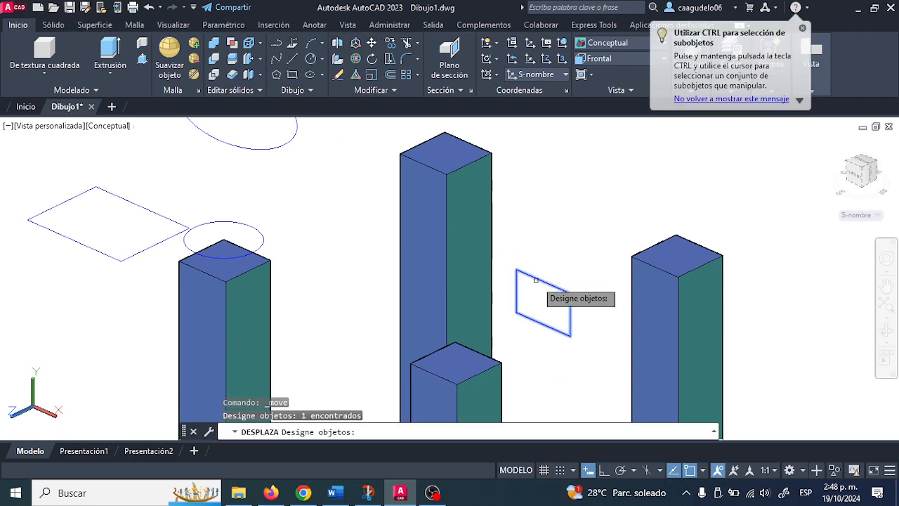
pyautogui.press('Return')
pyautogui.scroll(3, 516, 266)
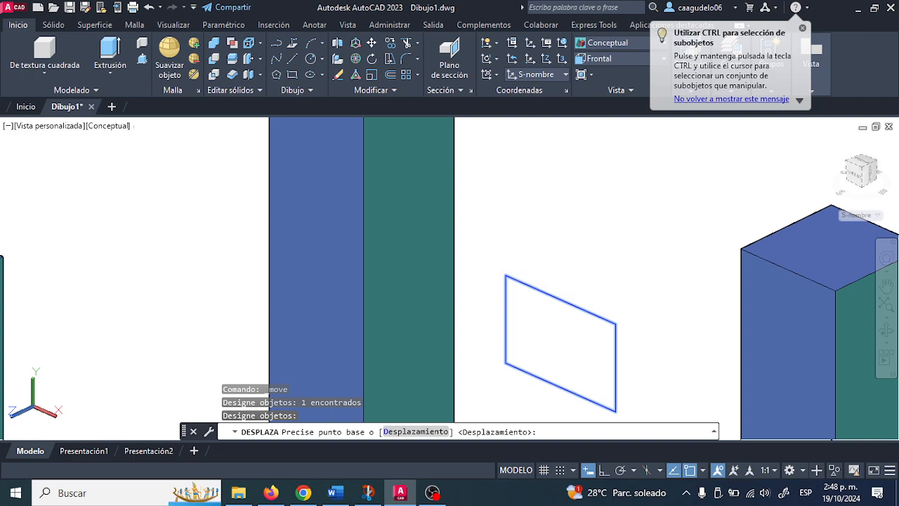
pyautogui.moveTo(507, 277); pyautogui.dragTo(521, 330, button='middle')
pyautogui.click(521, 330)
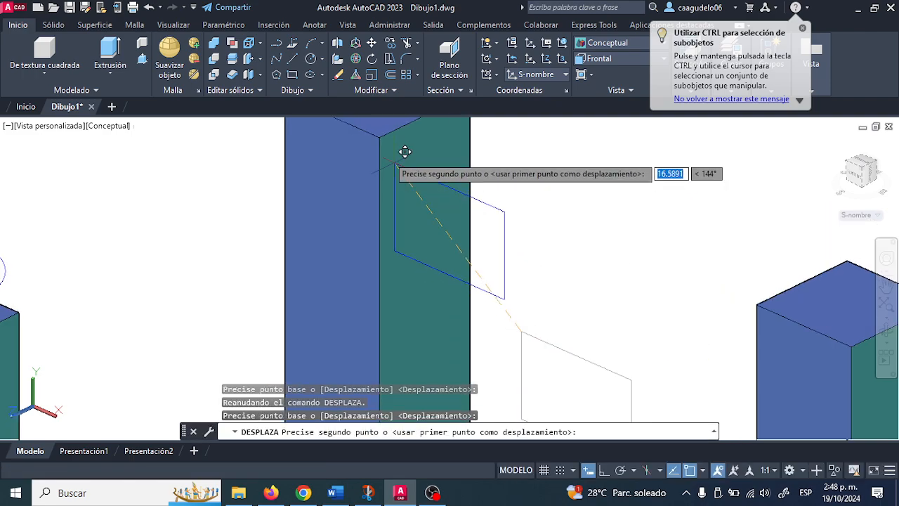
pyautogui.click(377, 138)
pyautogui.scroll(-3, 475, 245)
pyautogui.moveTo(478, 247)
pyautogui.keyDown('shift'); pyautogui.mouseDown(button='middle')
pyautogui.moveTo(451, 212)
pyautogui.moveTo(515, 211)
pyautogui.moveTo(545, 241)
pyautogui.moveTo(462, 267)
pyautogui.moveTo(490, 247)
pyautogui.mouseUp(button='middle'); pyautogui.keyUp('shift')
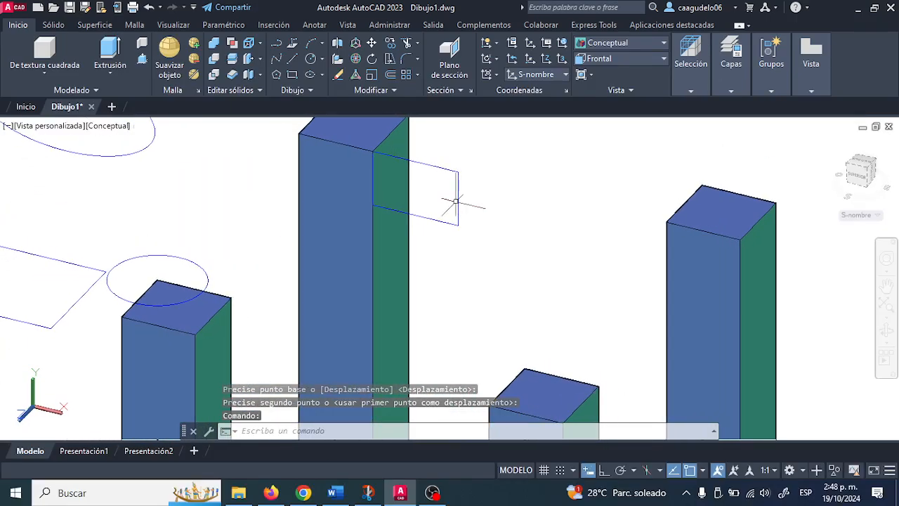
# Erase the upright rectangle attached to the rear column's top corner
pyautogui.click(436, 168)
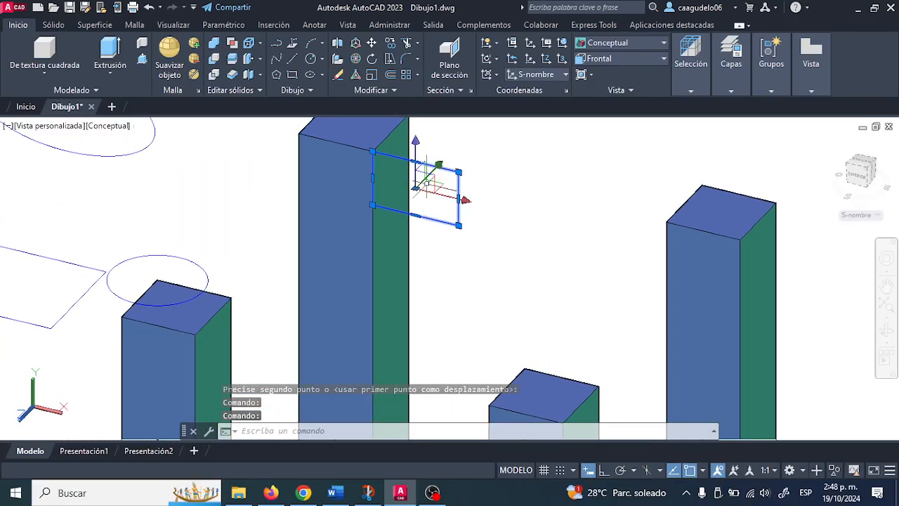
pyautogui.press('Delete')
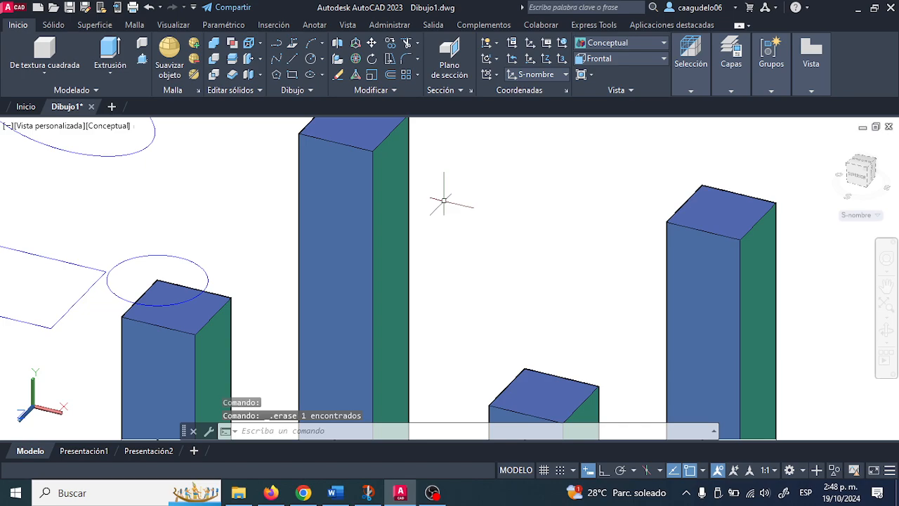
pyautogui.scroll(-4, 427, 221)
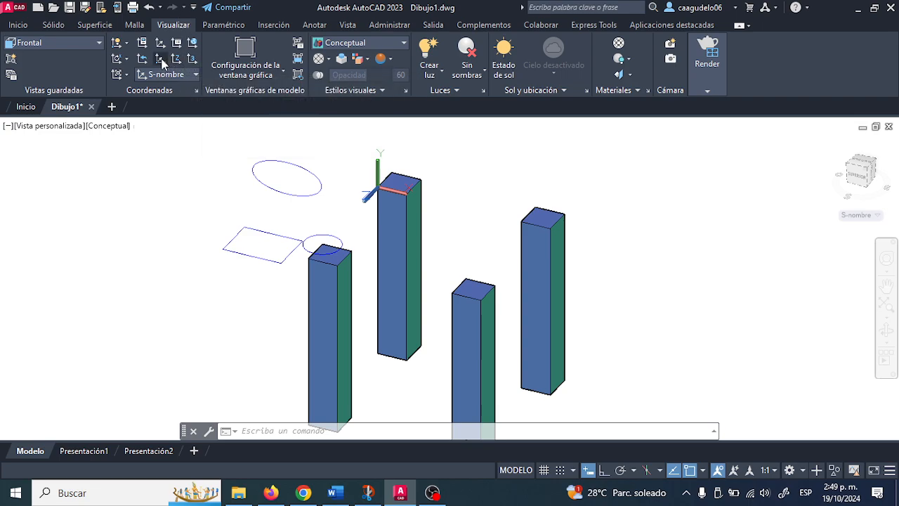
pyautogui.click(127, 60)
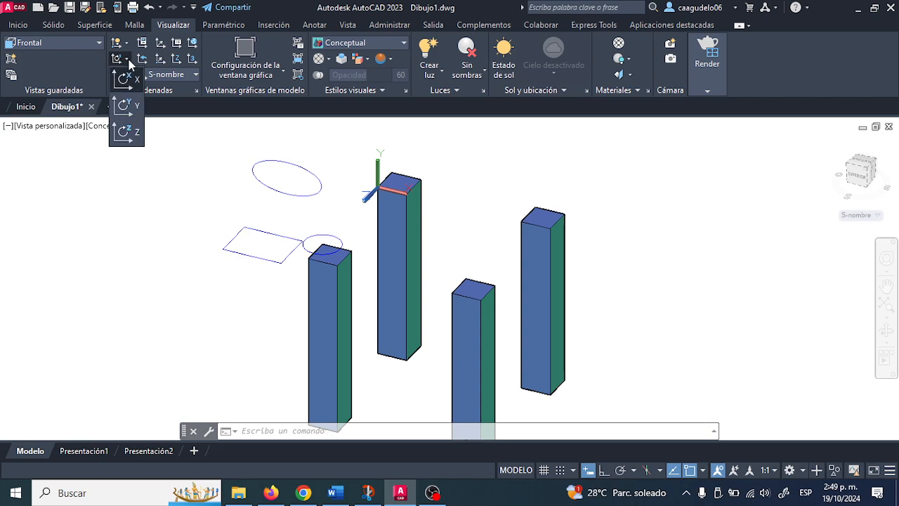
pyautogui.click(129, 46)
pyautogui.click(129, 46)
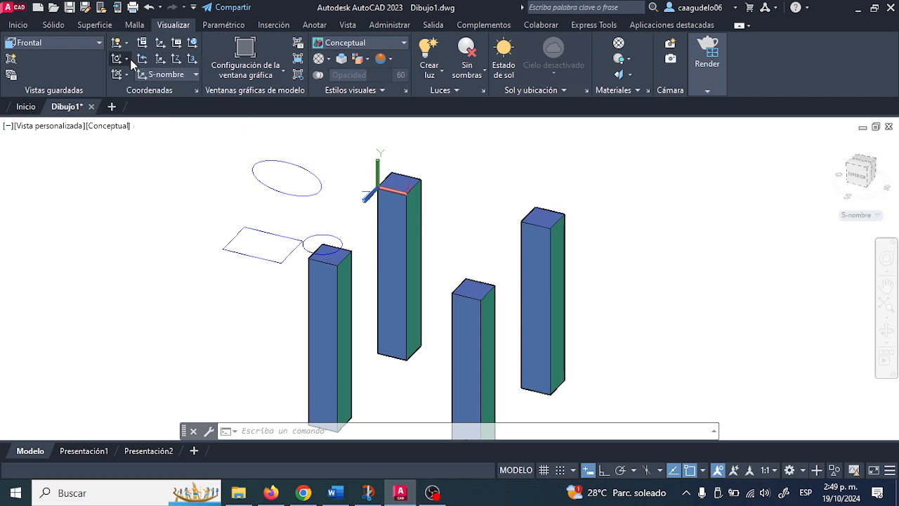
# Define a UCS with its origin at the rear post's front bottom corner and its X axis toward the side face's far top corner
pyautogui.click(128, 59)
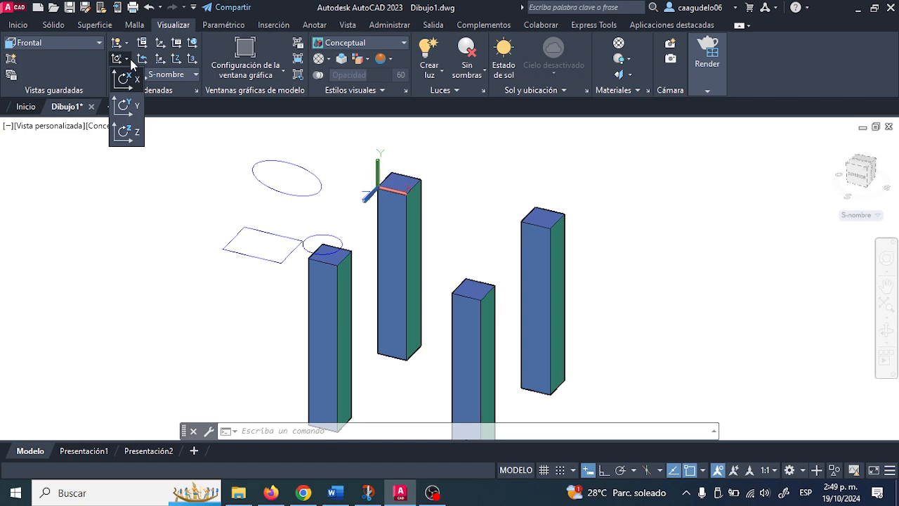
pyautogui.click(130, 60)
pyautogui.click(128, 76)
pyautogui.click(129, 76)
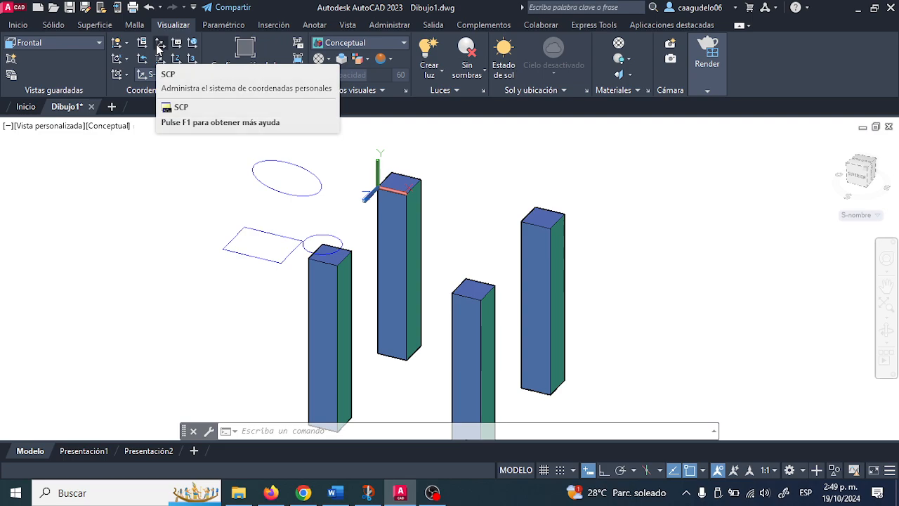
pyautogui.click(144, 58)
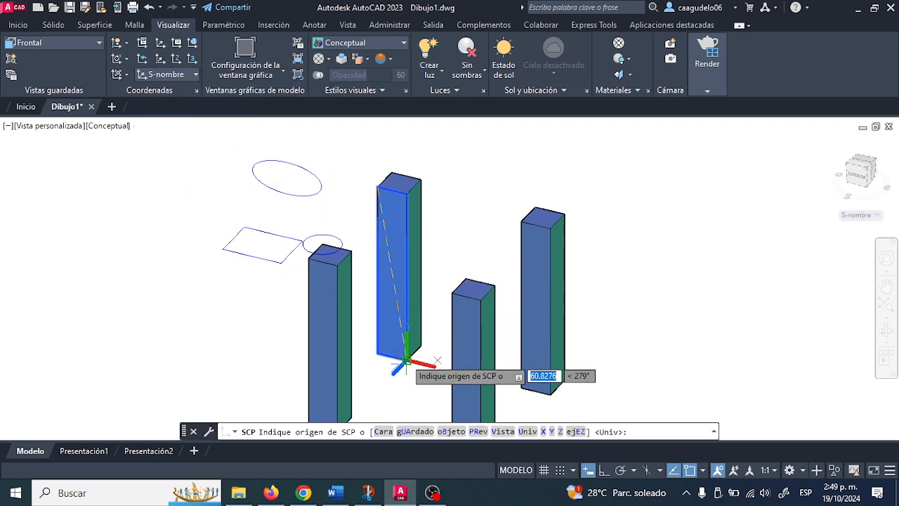
pyautogui.click(406, 360)
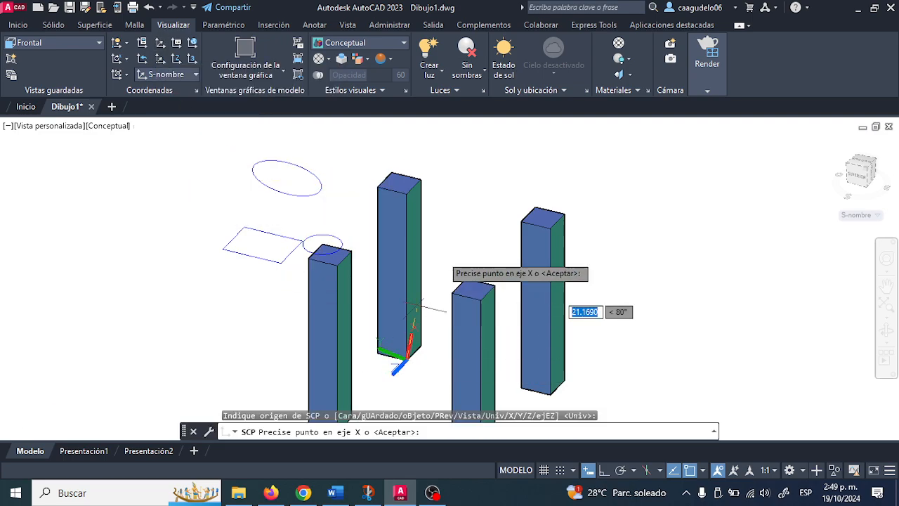
pyautogui.click(421, 180)
pyautogui.moveTo(453, 218); pyautogui.dragTo(420, 226, button='middle')
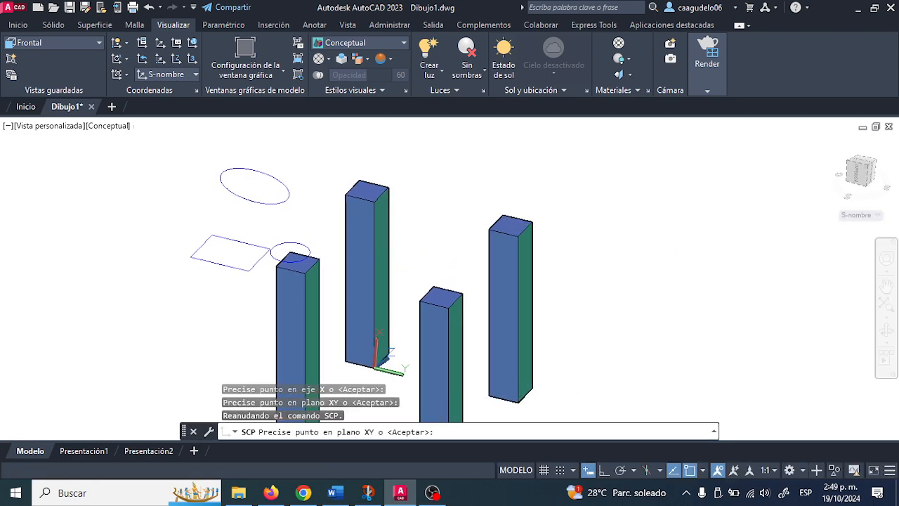
pyautogui.press('Return')
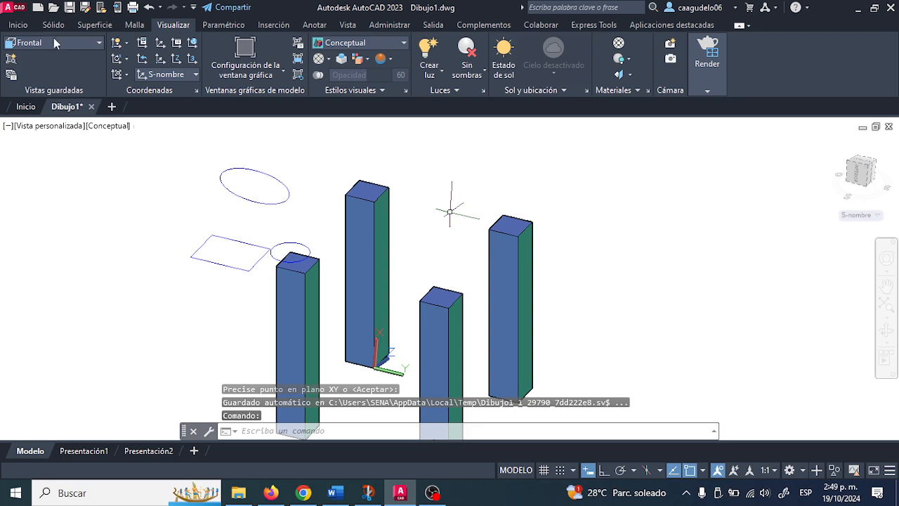
# Draw a narrow rectangle about 28 units long on the new UCS plane, in the open area beside the rear post
pyautogui.click(23, 26)
pyautogui.click(293, 75)
pyautogui.click(415, 240)
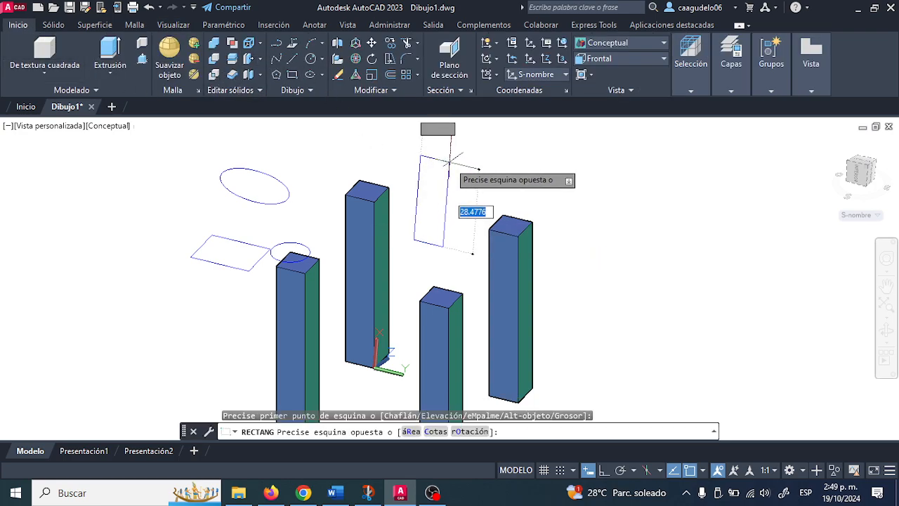
pyautogui.click(448, 161)
pyautogui.keyDown('shift'); pyautogui.moveTo(449, 218); pyautogui.dragTo(332, 123, button='middle'); pyautogui.keyUp('shift')
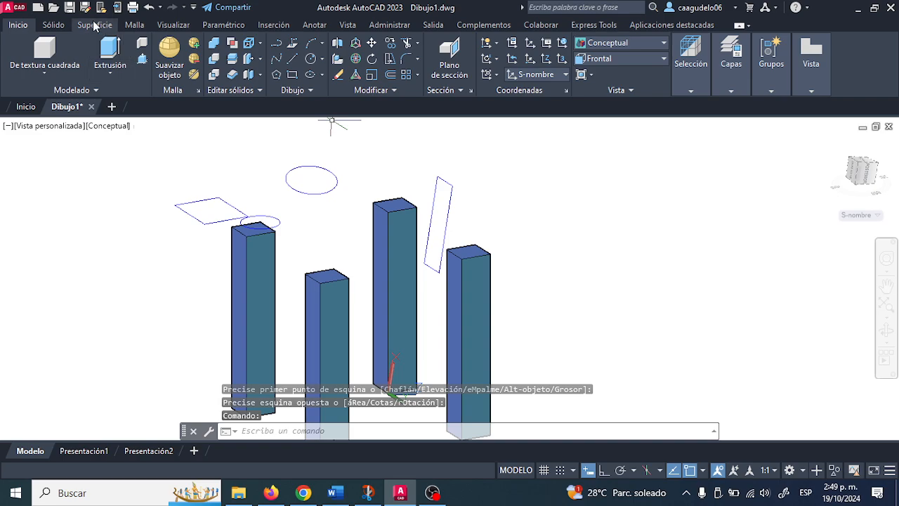
pyautogui.click(173, 24)
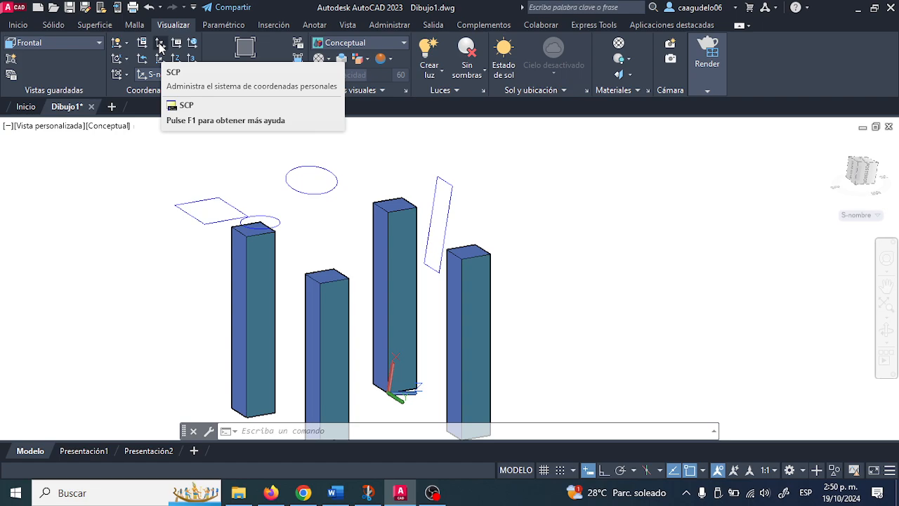
pyautogui.click(161, 47)
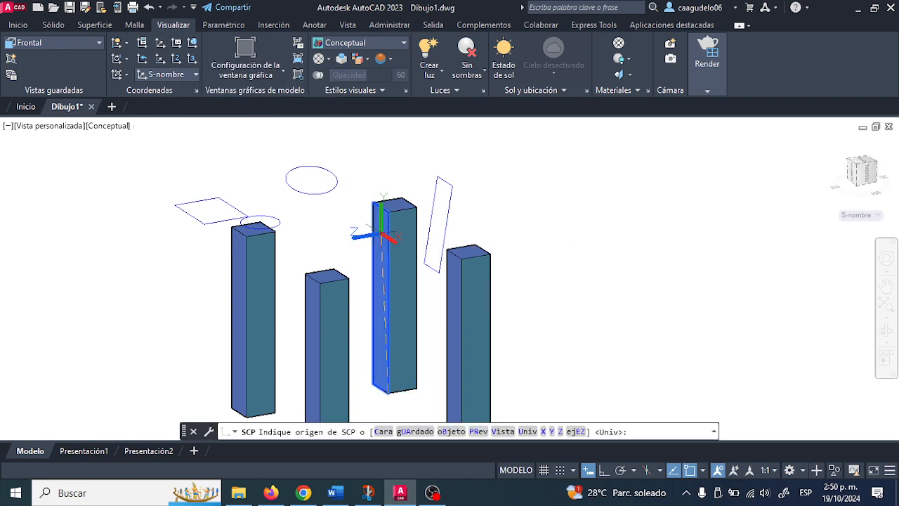
pyautogui.moveTo(300, 366); pyautogui.dragTo(287, 257, button='middle')
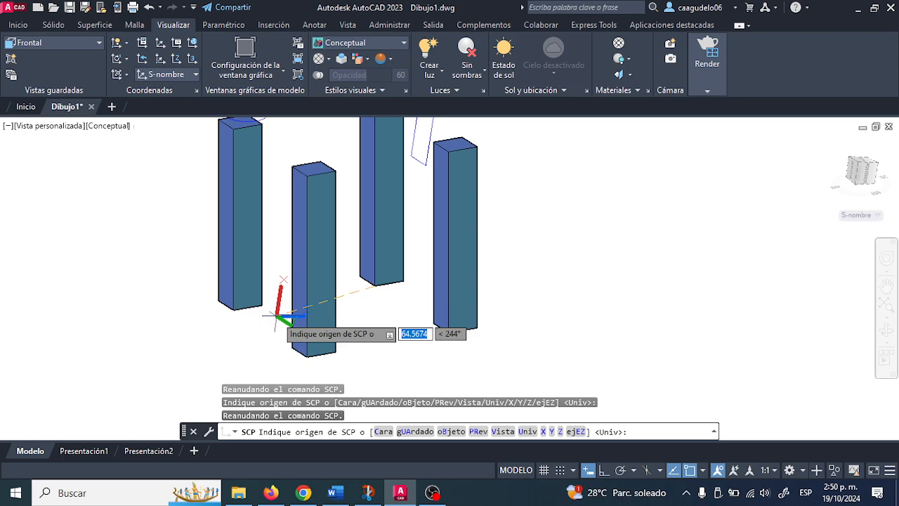
pyautogui.press('Escape')
# Move the UCS origin to the front bottom corner of the left post
pyautogui.keyDown('shift'); pyautogui.moveTo(246, 324); pyautogui.dragTo(339, 280, button='middle'); pyautogui.keyUp('shift')
pyautogui.scroll(4, 265, 327)
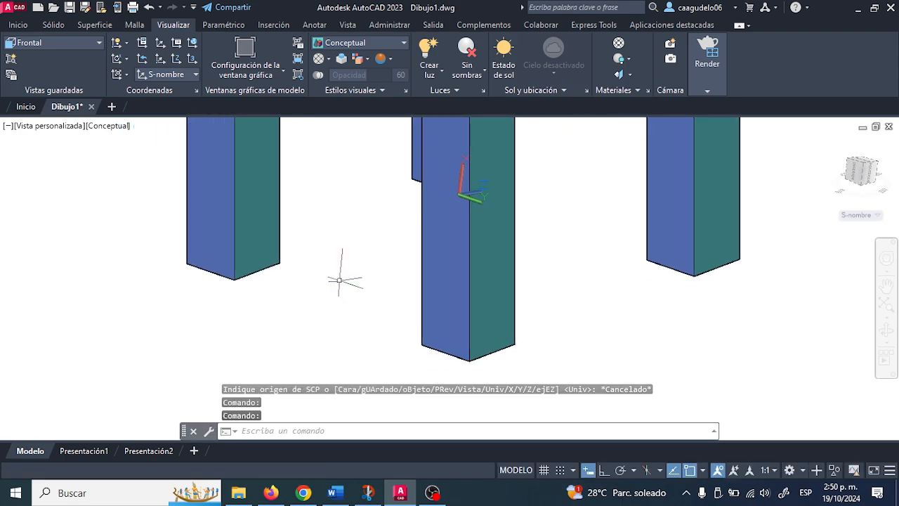
pyautogui.click(19, 25)
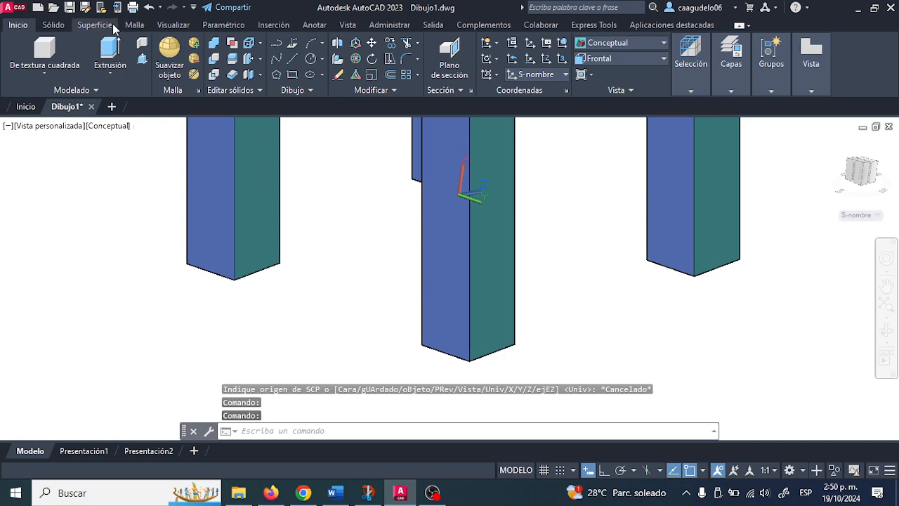
pyautogui.click(172, 25)
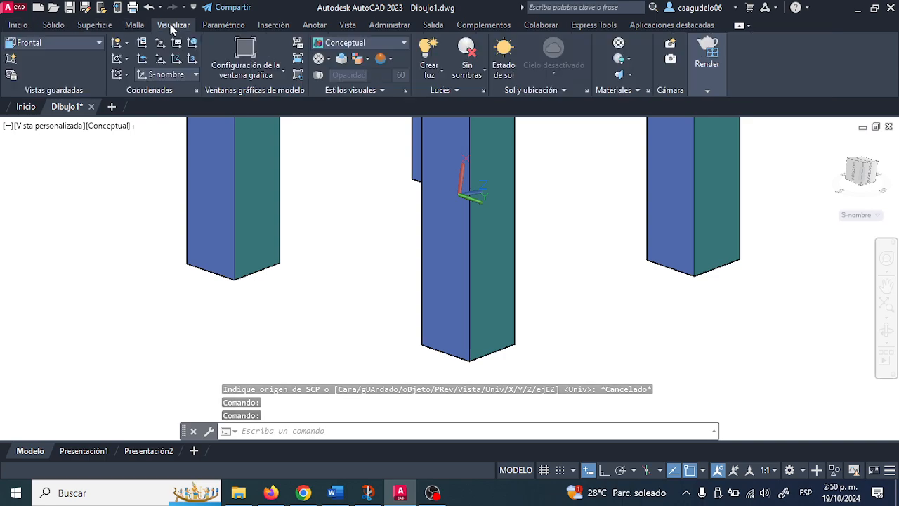
pyautogui.click(164, 75)
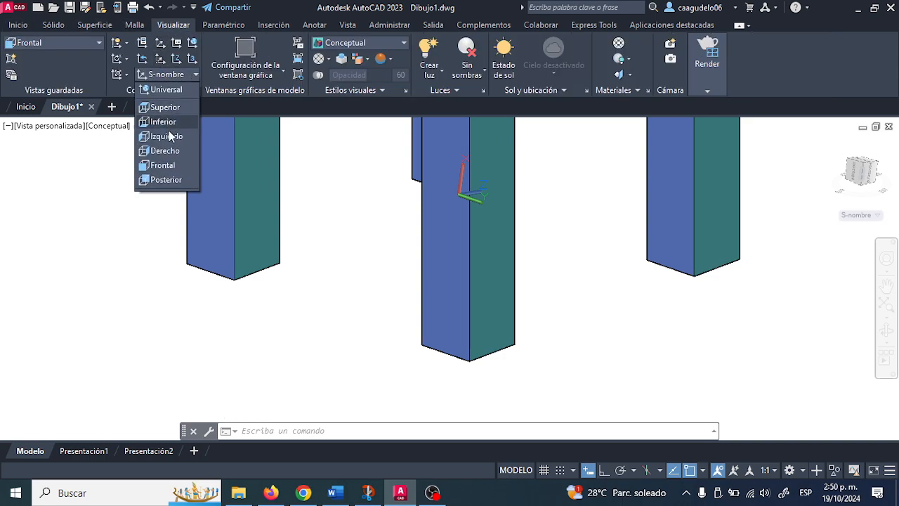
pyautogui.click(167, 162)
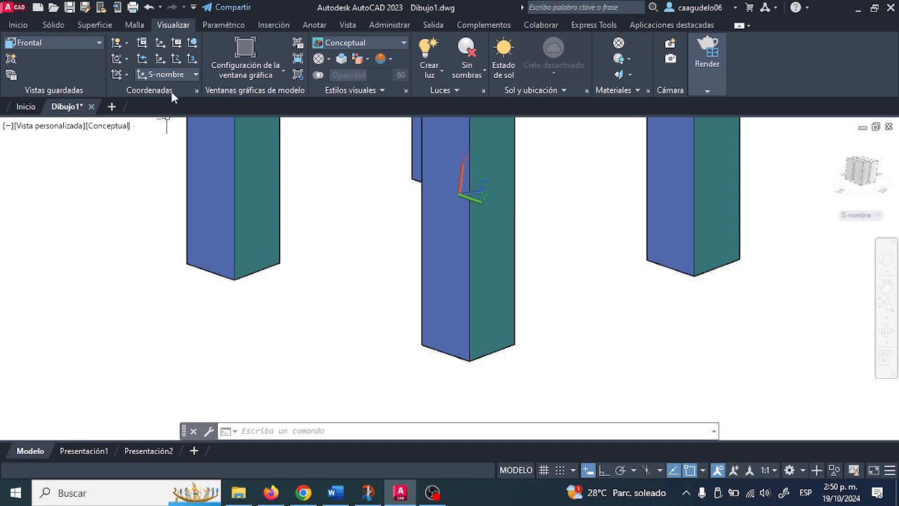
pyautogui.click(160, 61)
pyautogui.click(233, 281)
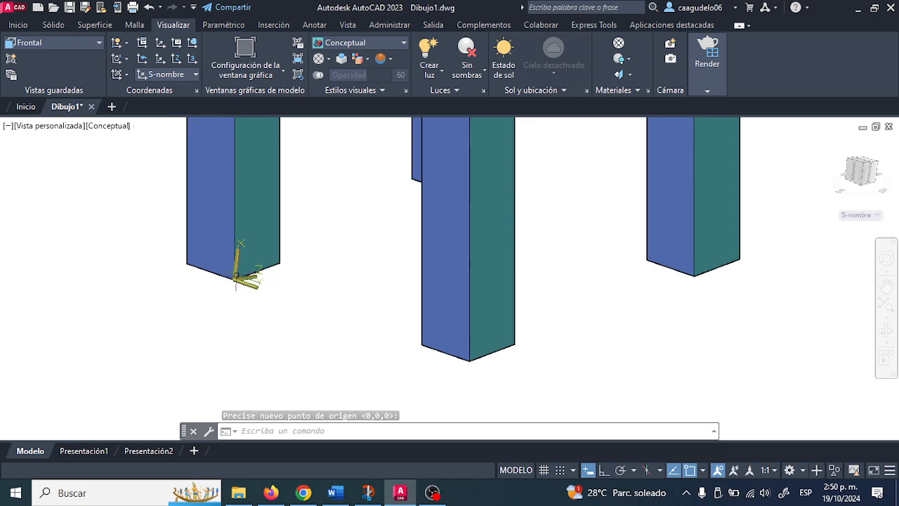
pyautogui.scroll(3, 237, 281)
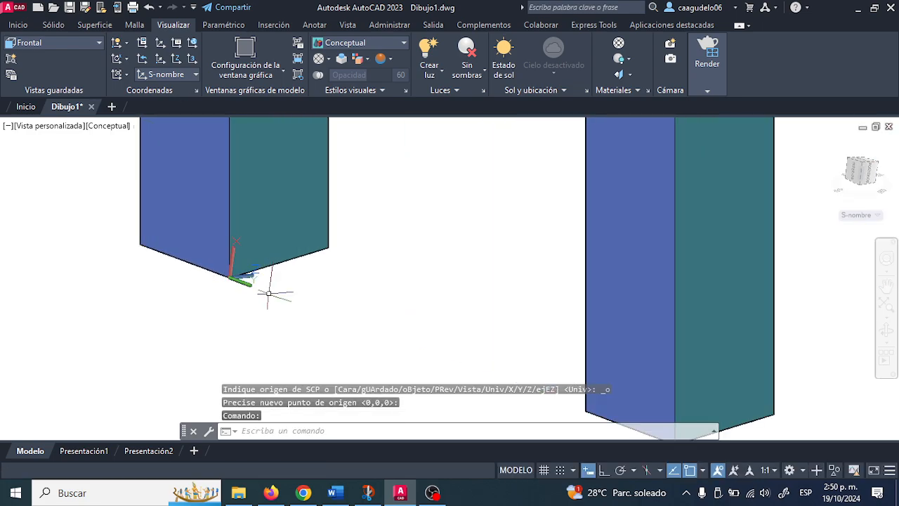
# Switch the UCS to the Frontal preset and place its origin at the left post's front bottom corner
pyautogui.click(179, 76)
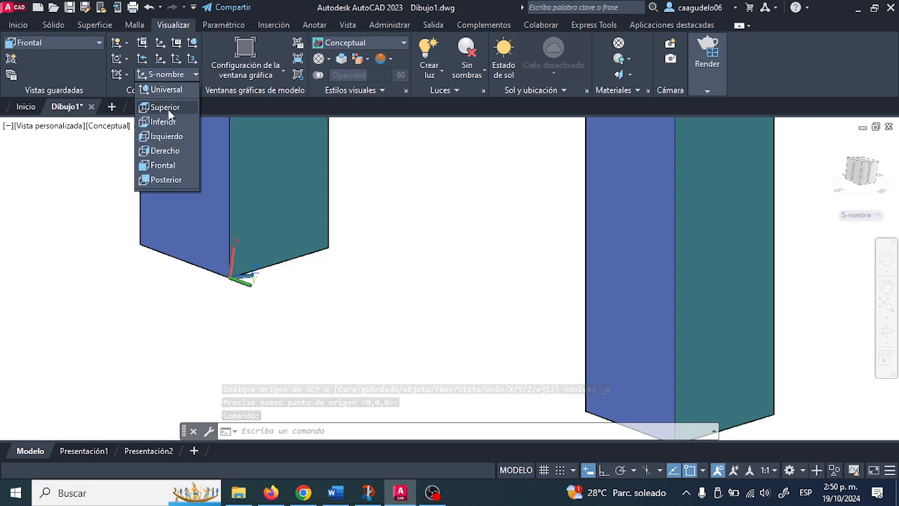
pyautogui.click(163, 165)
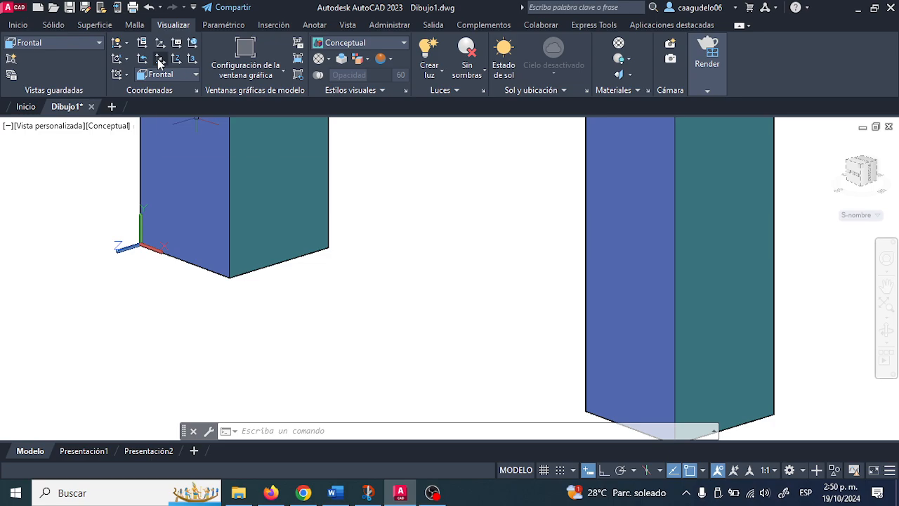
pyautogui.click(160, 61)
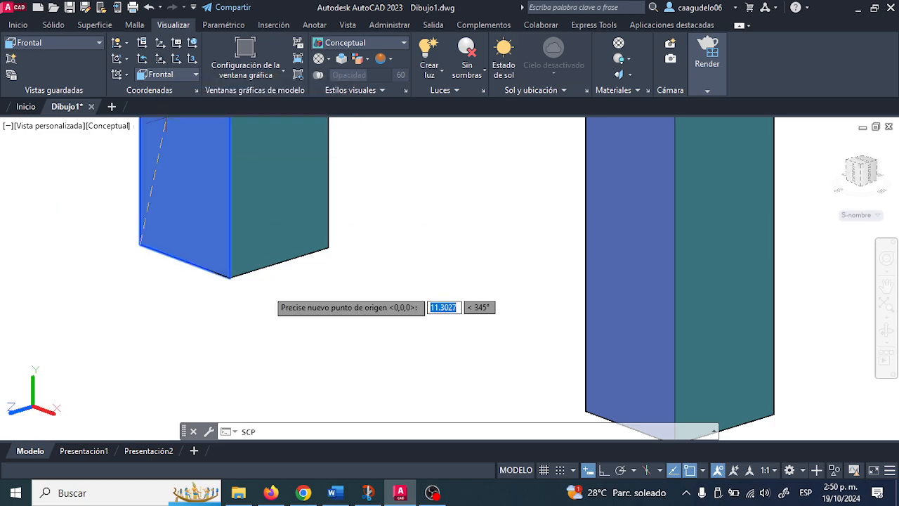
pyautogui.click(229, 278)
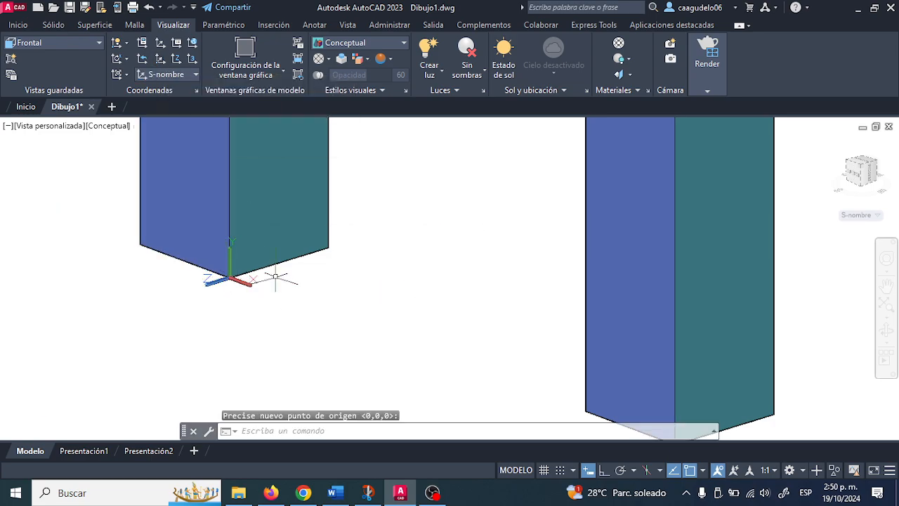
# With Ortho on, draw a 25-unit line from the middle post's near bottom corner toward the left post
pyautogui.click(29, 24)
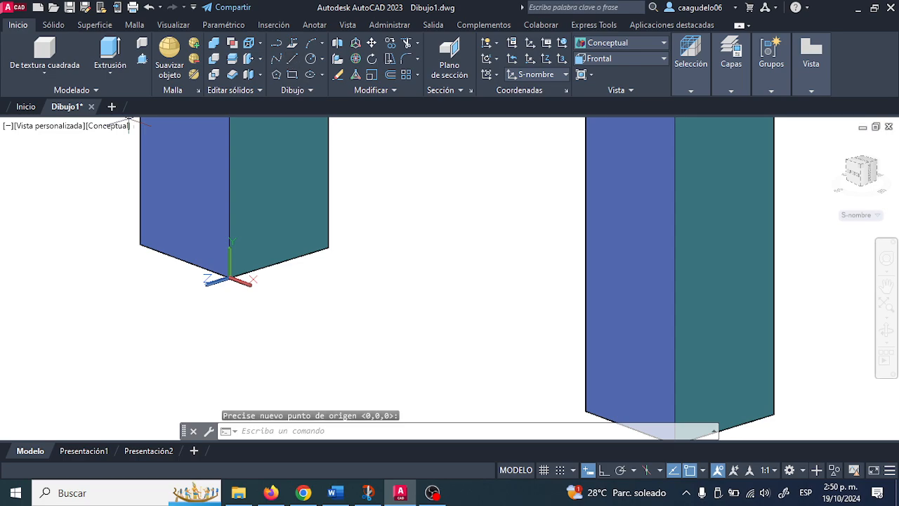
pyautogui.click(293, 59)
pyautogui.click(230, 278)
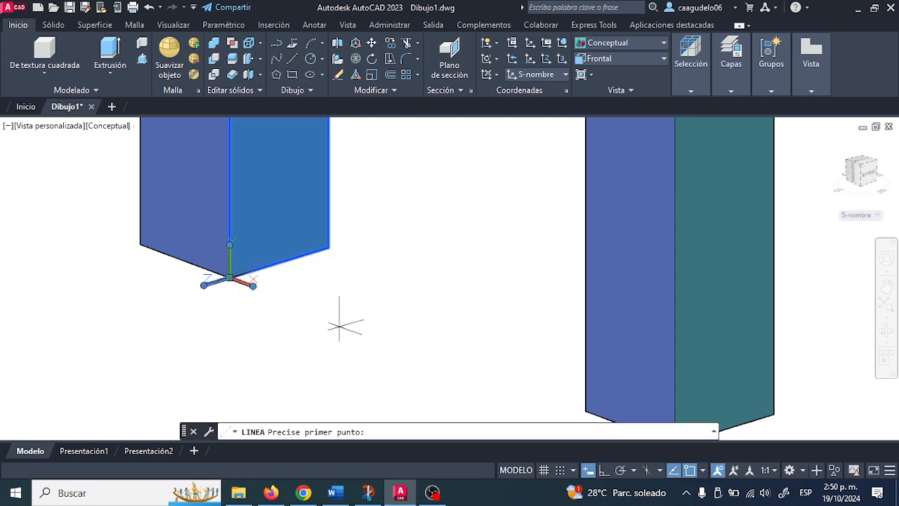
pyautogui.click(587, 411)
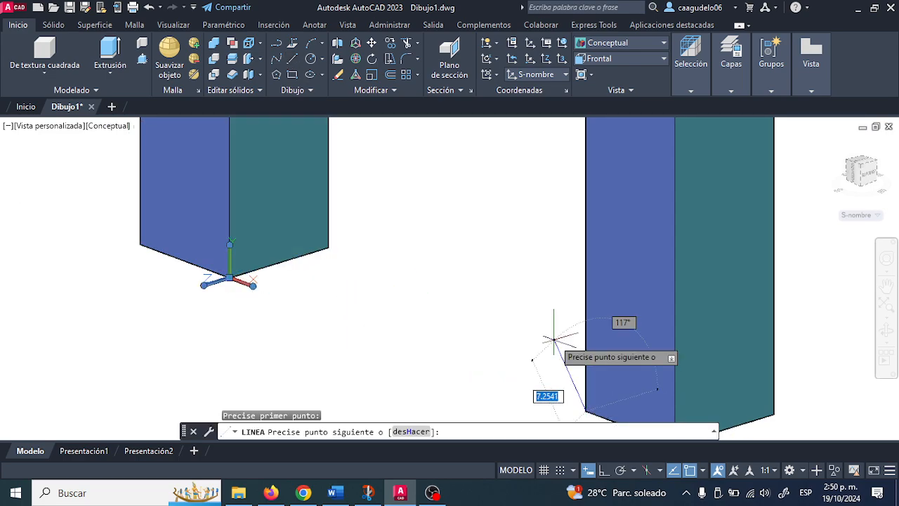
pyautogui.click(230, 279)
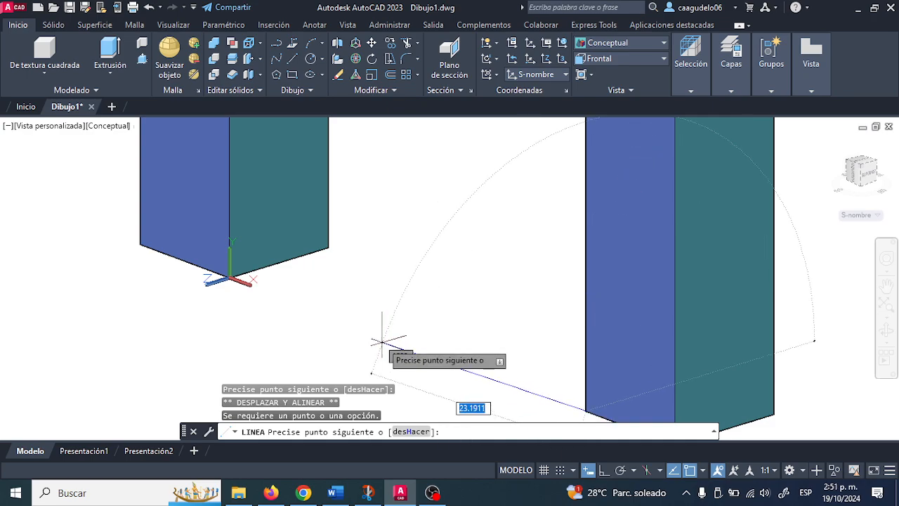
pyautogui.press('F8')
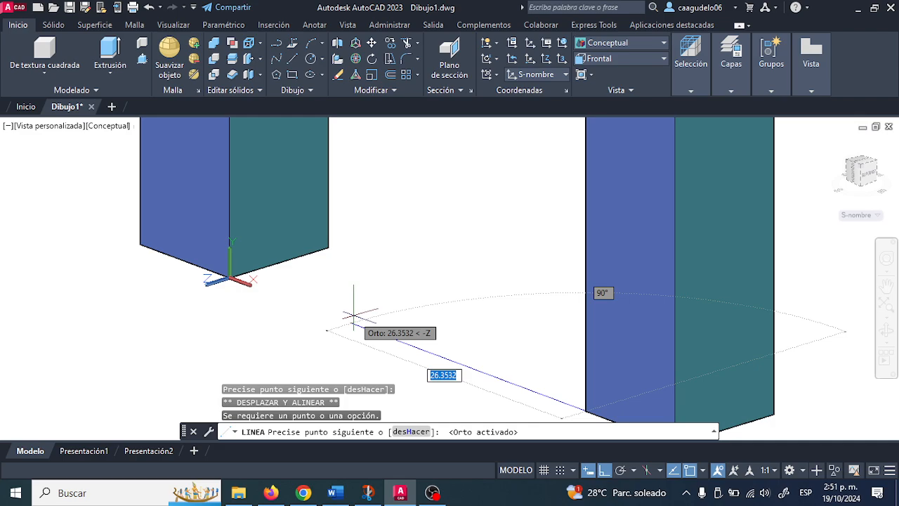
pyautogui.write('25')
pyautogui.press('Return')
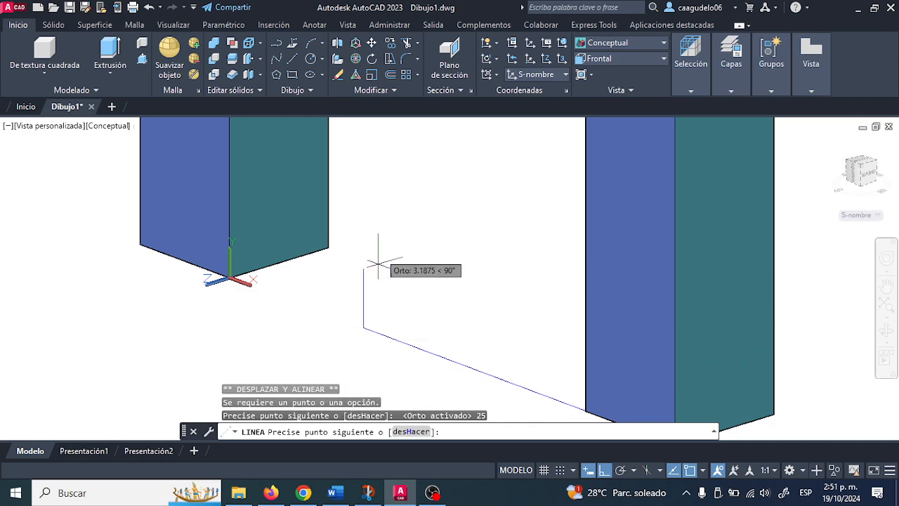
# Add a vertical line up from the open end and a sloped line back to the post corner, closing the triangle
pyautogui.click(363, 245)
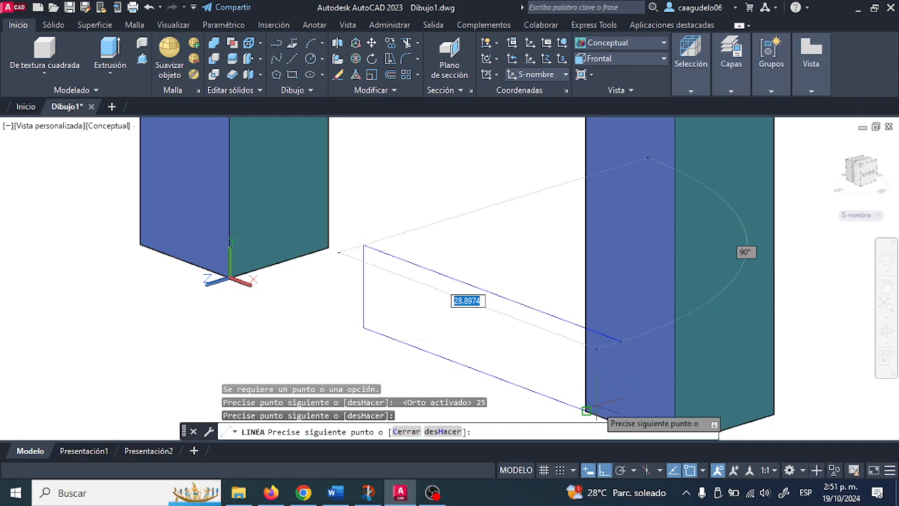
pyautogui.click(585, 407)
pyautogui.press('Return')
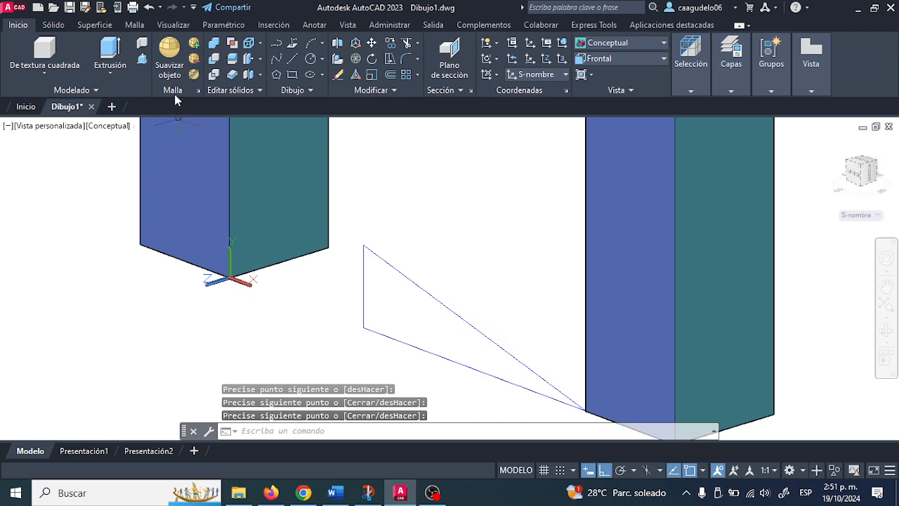
# Set the UCS origin at the middle post's bottom corner with the X axis running up the triangle's sloped line to its apex
pyautogui.click(173, 25)
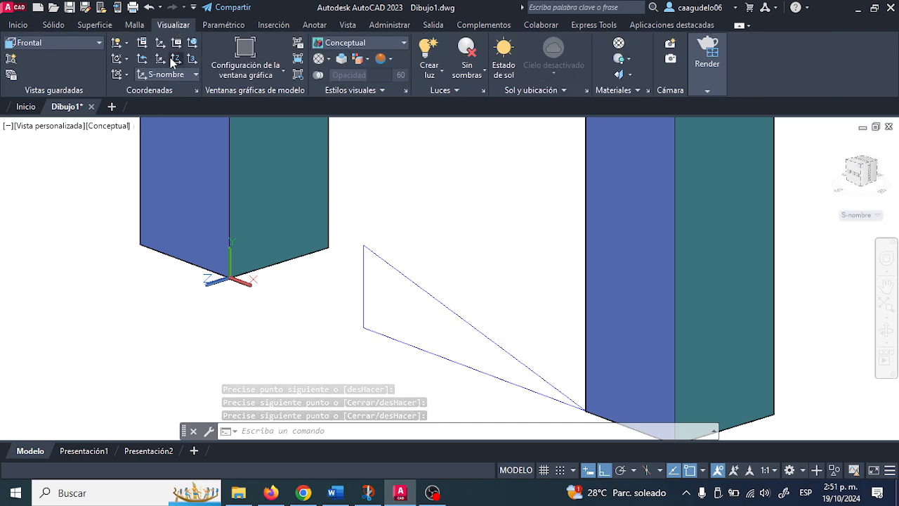
pyautogui.click(161, 47)
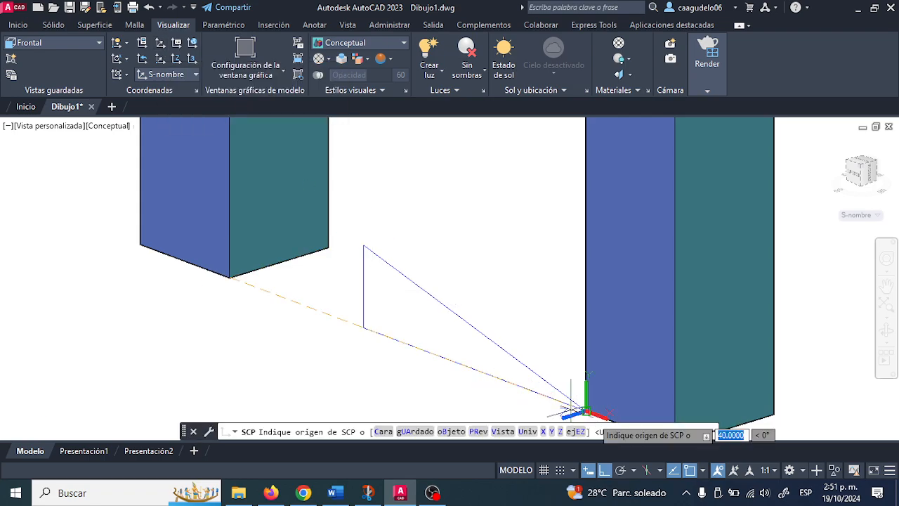
pyautogui.click(571, 410)
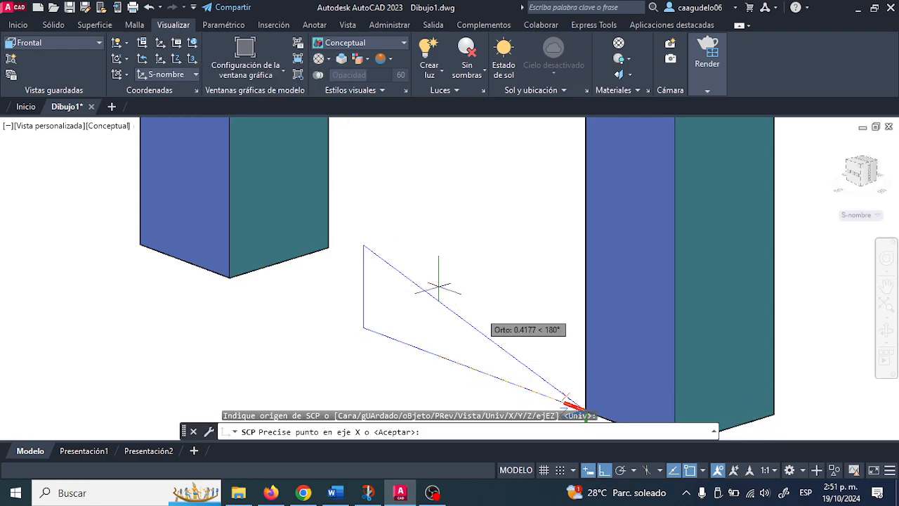
pyautogui.click(363, 245)
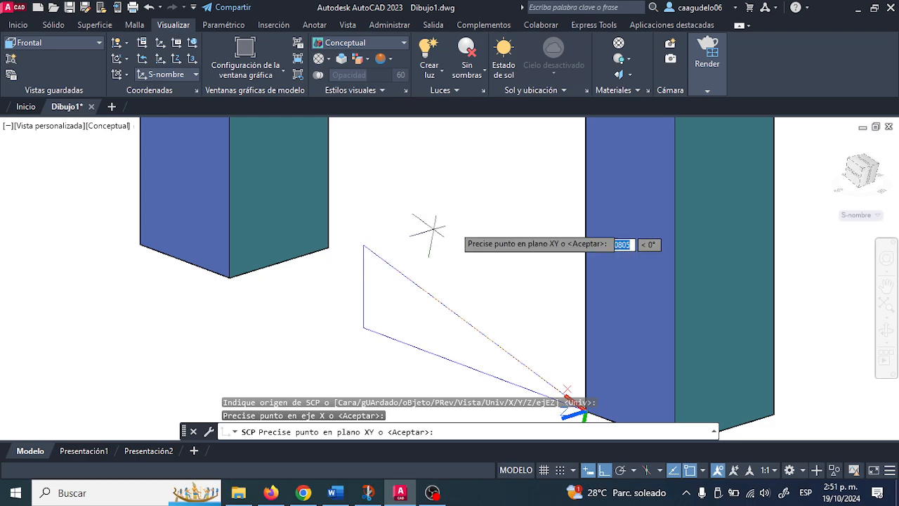
pyautogui.moveTo(367, 315); pyautogui.dragTo(381, 240, button='middle')
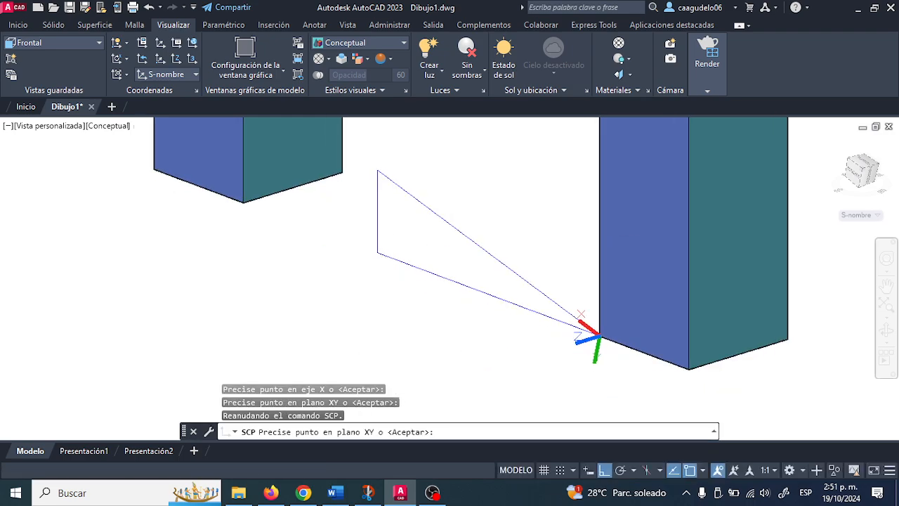
pyautogui.press('Return')
pyautogui.moveTo(269, 248); pyautogui.dragTo(210, 295, button='middle')
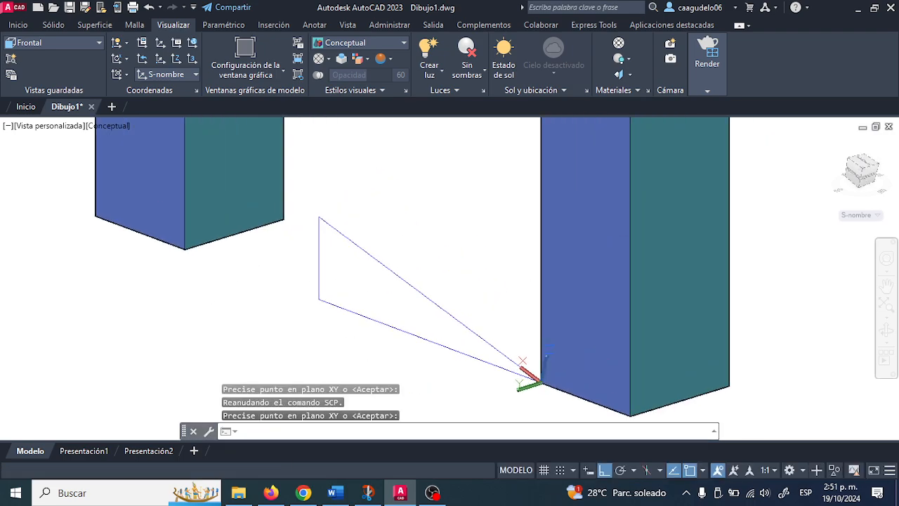
# Draw a circle centred on the triangle's apex in the inclined UCS plane
pyautogui.click(20, 26)
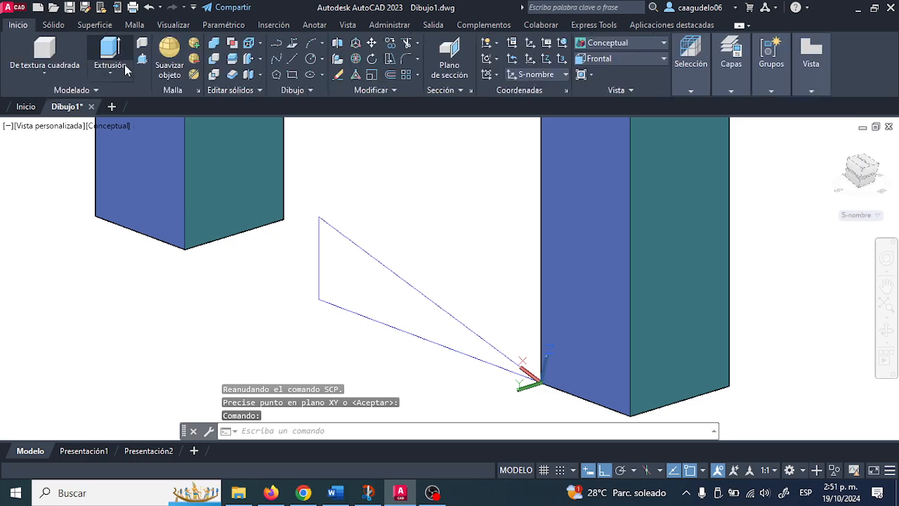
pyautogui.click(311, 59)
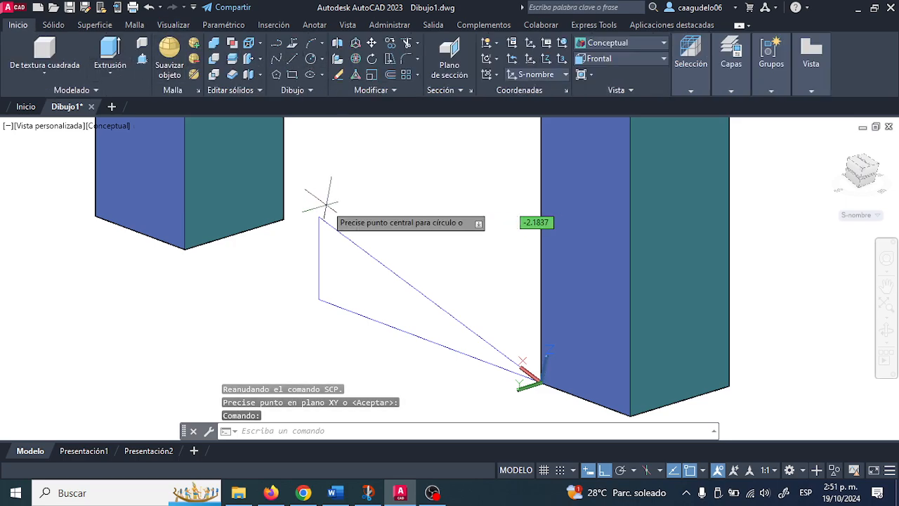
pyautogui.click(318, 216)
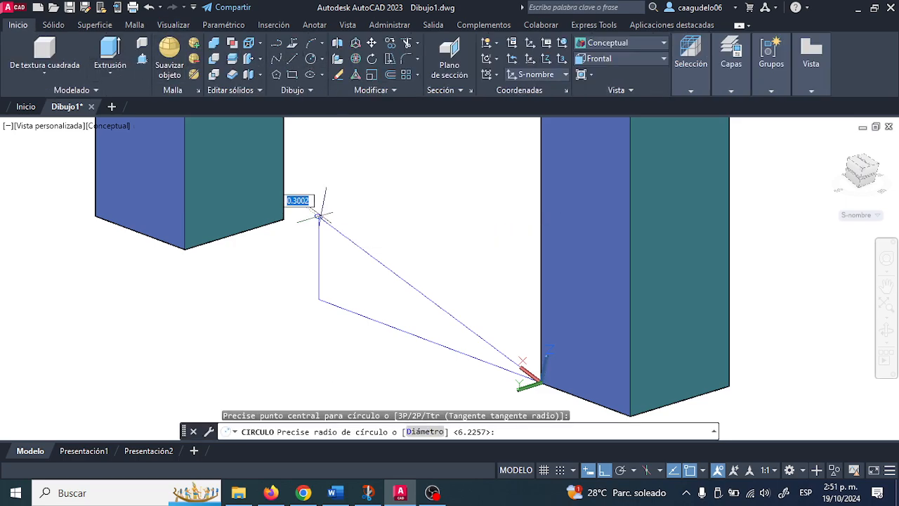
pyautogui.click(376, 237)
# Extrude the circle upward into a cylinder perpendicular to the triangle's sloped line
pyautogui.click(111, 50)
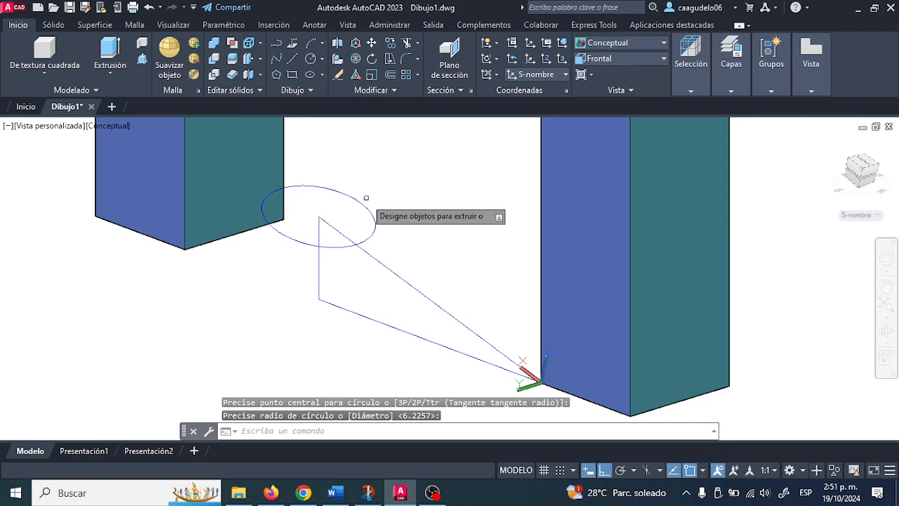
pyautogui.click(344, 191)
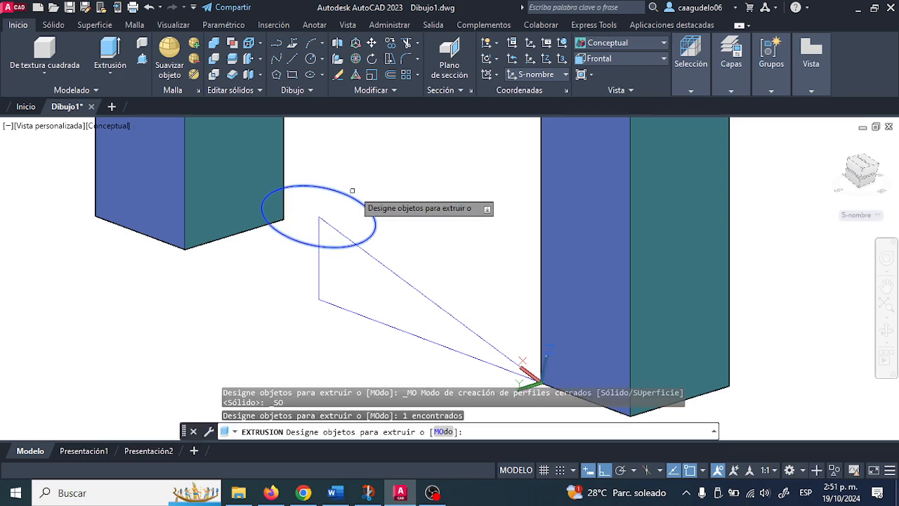
pyautogui.press('Return')
pyautogui.scroll(-3, 398, 162)
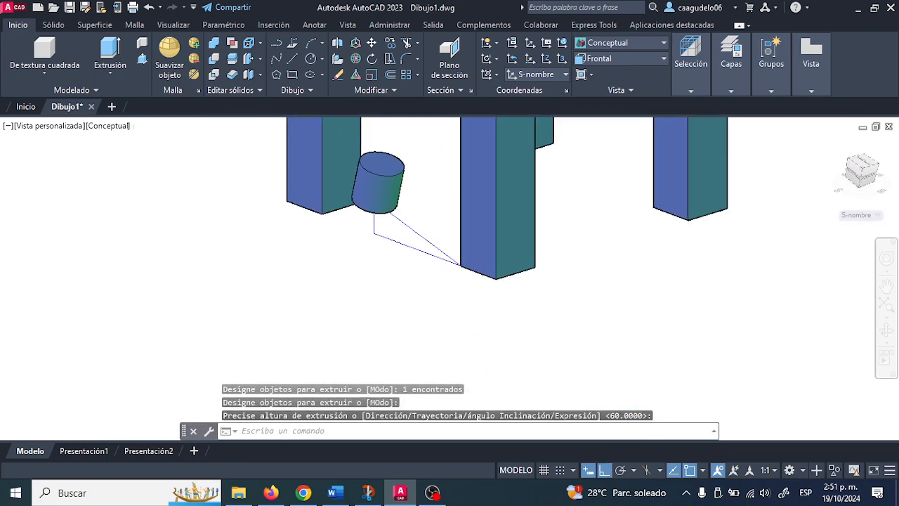
pyautogui.moveTo(383, 234); pyautogui.dragTo(383, 273, button='middle')
pyautogui.keyDown('shift'); pyautogui.moveTo(388, 227); pyautogui.dragTo(451, 222, button='middle'); pyautogui.keyUp('shift')
pyautogui.scroll(3, 406, 242)
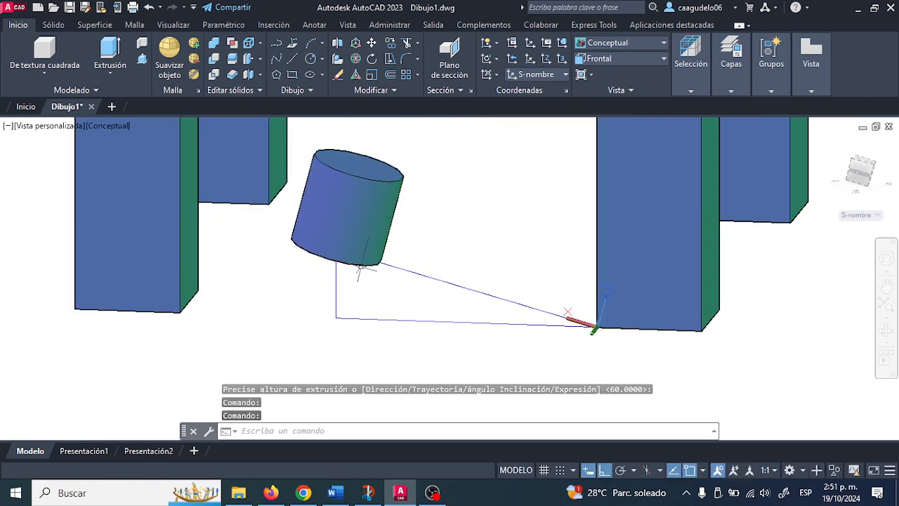
pyautogui.keyDown('shift'); pyautogui.moveTo(388, 211); pyautogui.dragTo(339, 282, button='middle'); pyautogui.keyUp('shift')
# Lengthen the tilted cylinder along its axis by stretching its top face upward twice
pyautogui.click(365, 228)
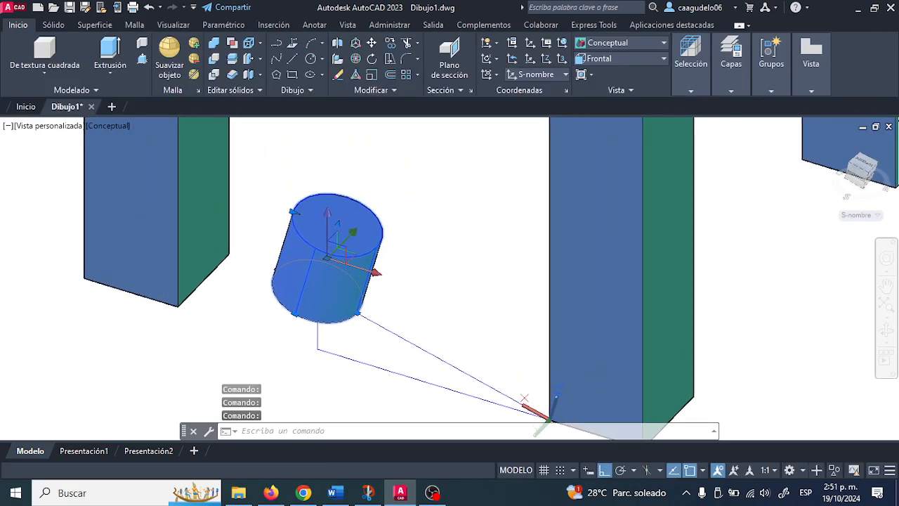
pyautogui.keyDown('shift'); pyautogui.moveTo(318, 241); pyautogui.dragTo(298, 228); pyautogui.keyUp('shift')
pyautogui.keyDown('shift'); pyautogui.moveTo(299, 227); pyautogui.dragTo(307, 235, button='middle'); pyautogui.keyUp('shift')
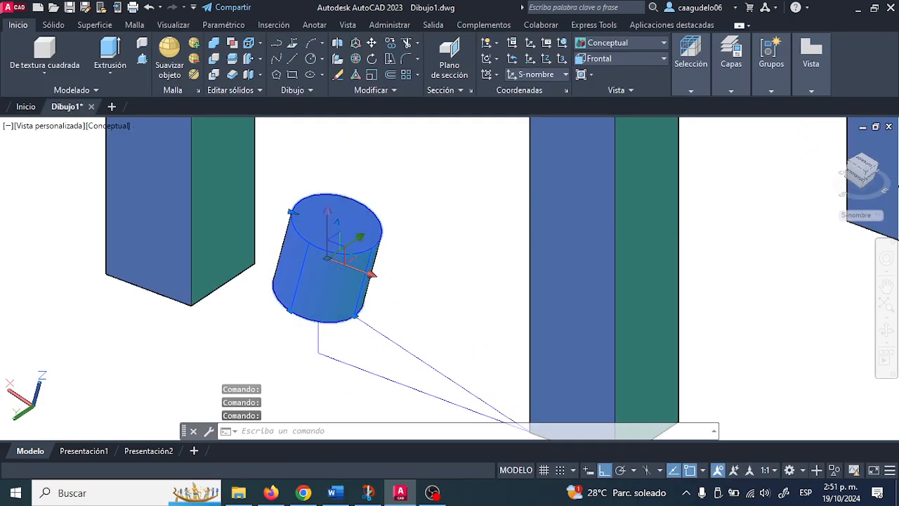
pyautogui.click(335, 224)
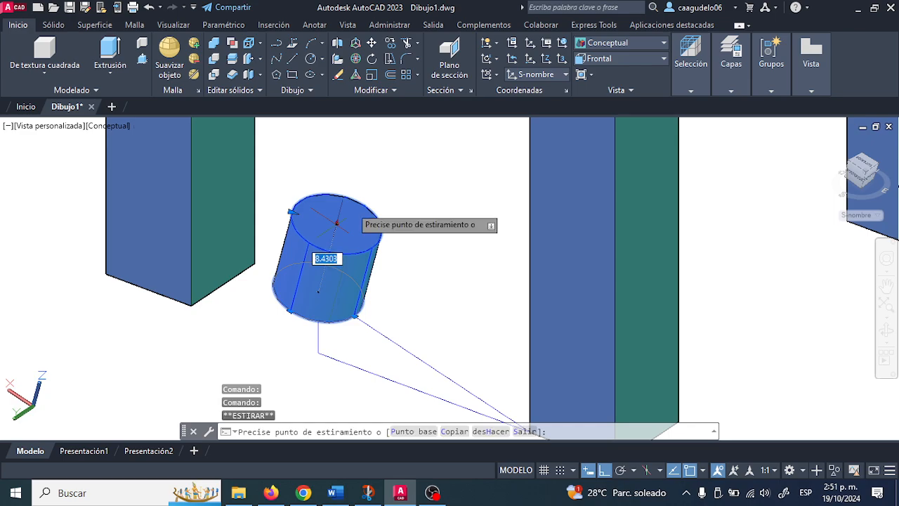
pyautogui.scroll(-2, 388, 210)
pyautogui.moveTo(388, 210); pyautogui.dragTo(352, 276, button='middle')
pyautogui.scroll(4, 352, 276)
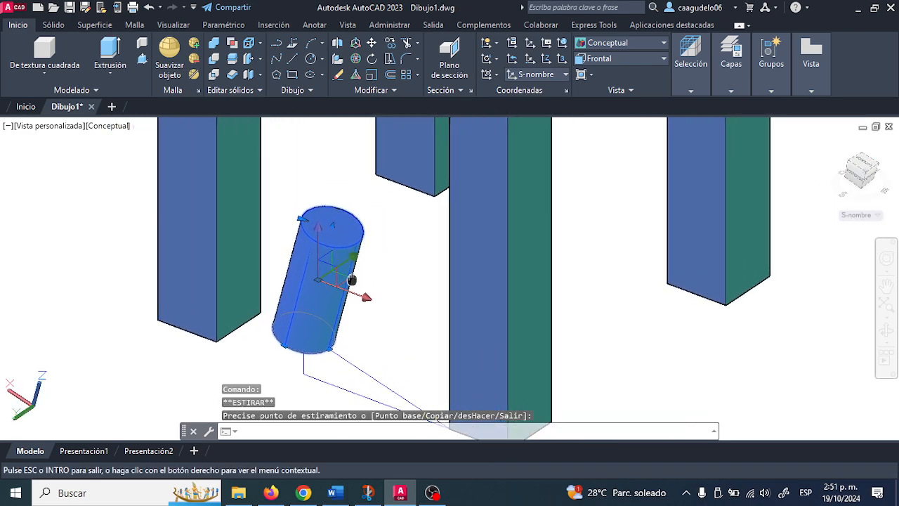
pyautogui.click(323, 206)
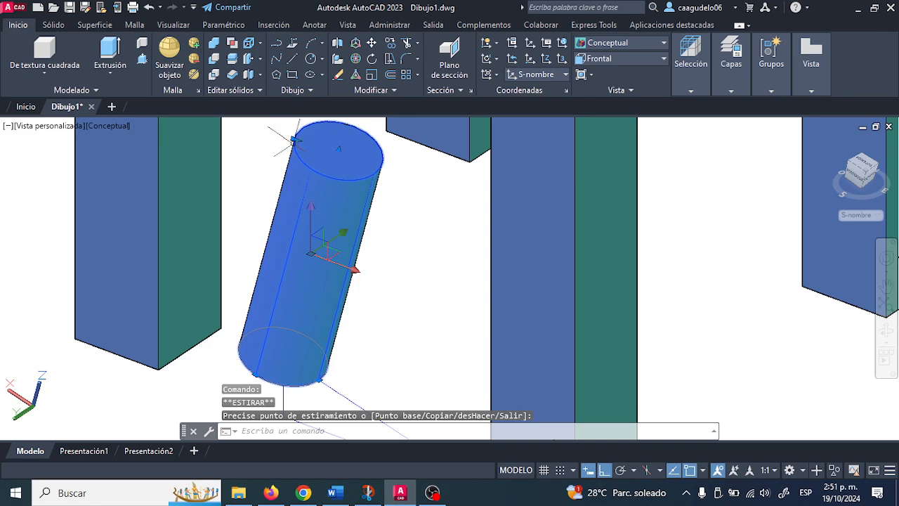
# Taper the cylinder by narrowing its top face
pyautogui.click(293, 138)
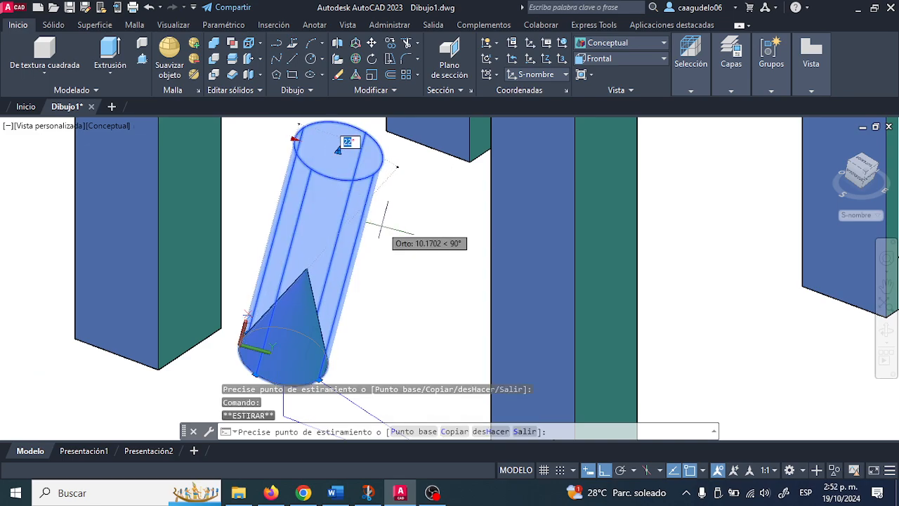
pyautogui.scroll(3, 298, 151)
pyautogui.click(303, 155)
pyautogui.scroll(-5, 325, 232)
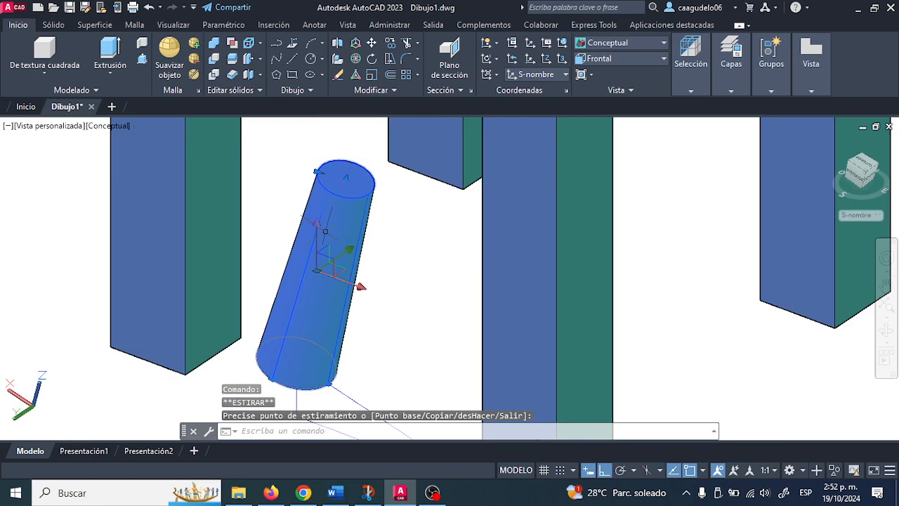
# Enlarge the tapered solid by stretching the radius of its base outward
pyautogui.moveTo(305, 349); pyautogui.dragTo(302, 298, button='middle')
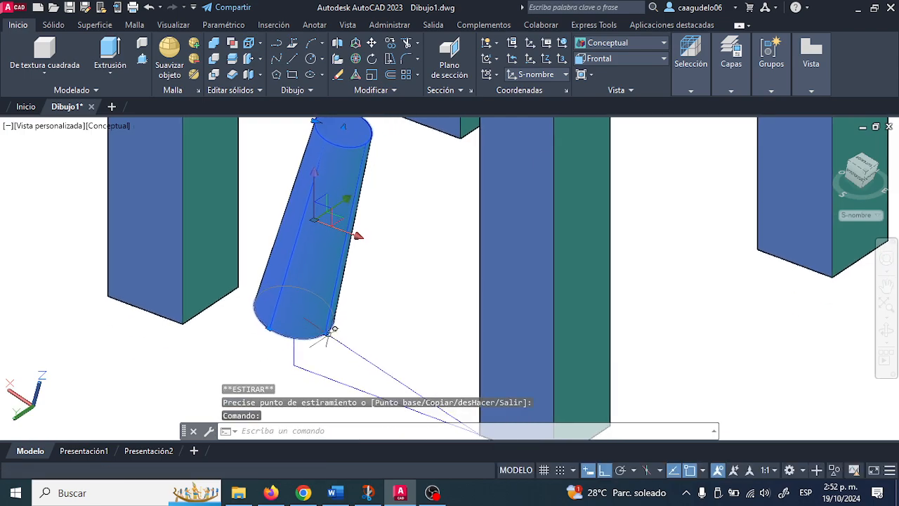
pyautogui.click(325, 333)
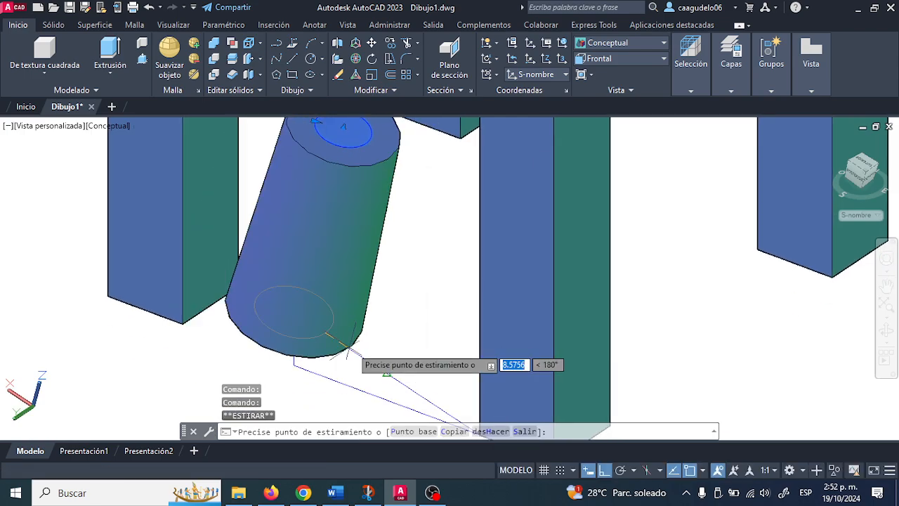
pyautogui.click(352, 355)
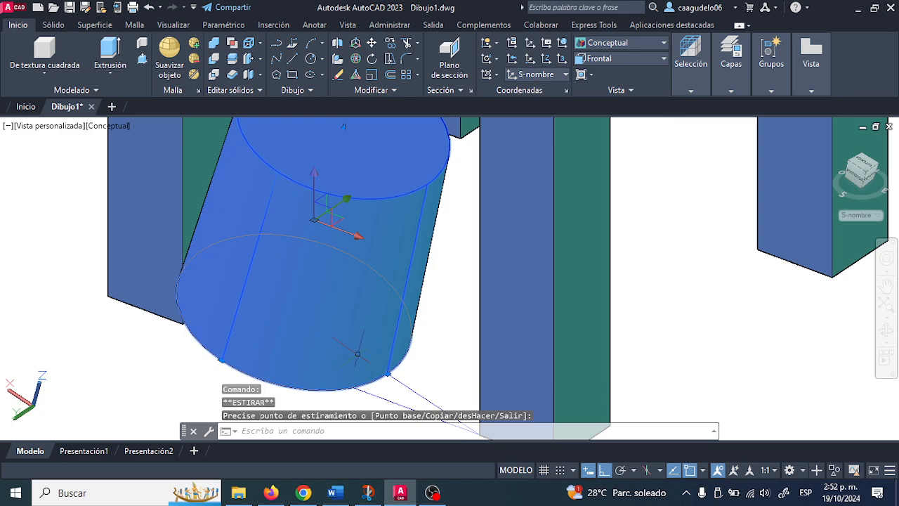
# Undo the base enlargement, the taper and the last lengthening of the tilted cylinder
pyautogui.hotkey('ctrl', 'z')
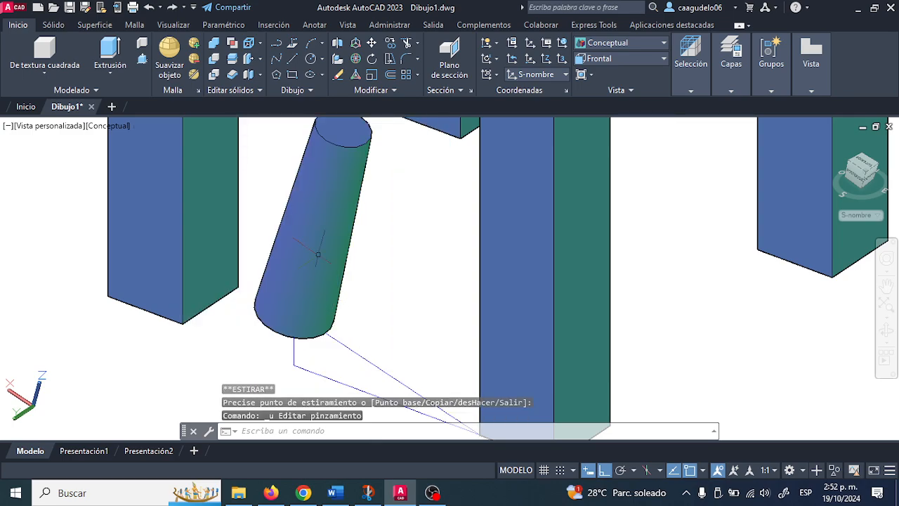
pyautogui.scroll(-2, 318, 254)
pyautogui.press('Escape')
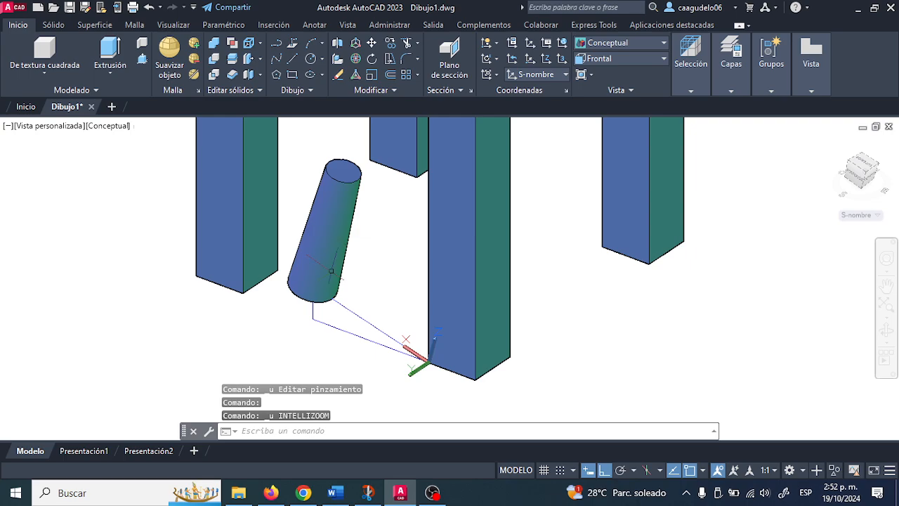
pyautogui.hotkey('ctrl', 'z')
pyautogui.hotkey('ctrl', 'z')
pyautogui.hotkey('ctrl', 'z')
pyautogui.hotkey('ctrl', 'z')
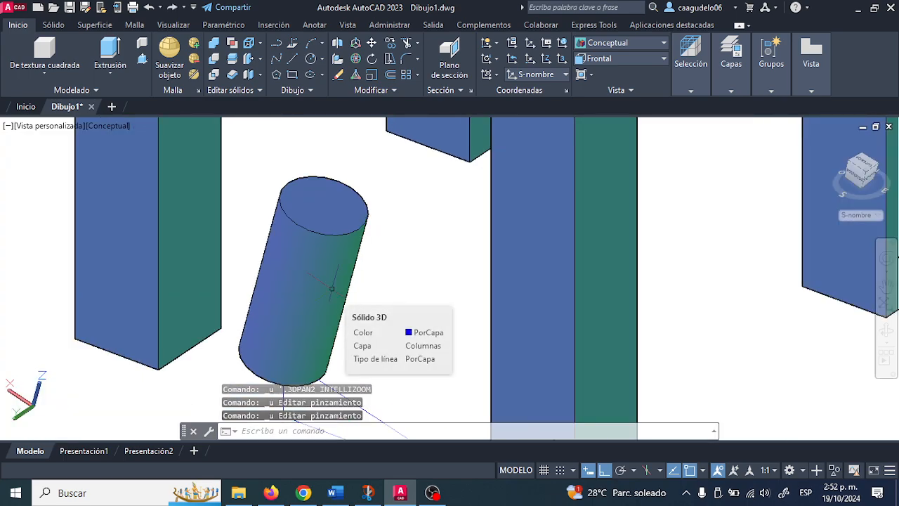
# Erase the tilted cylinder and the three lines of the triangle beside the middle post
pyautogui.click(324, 286)
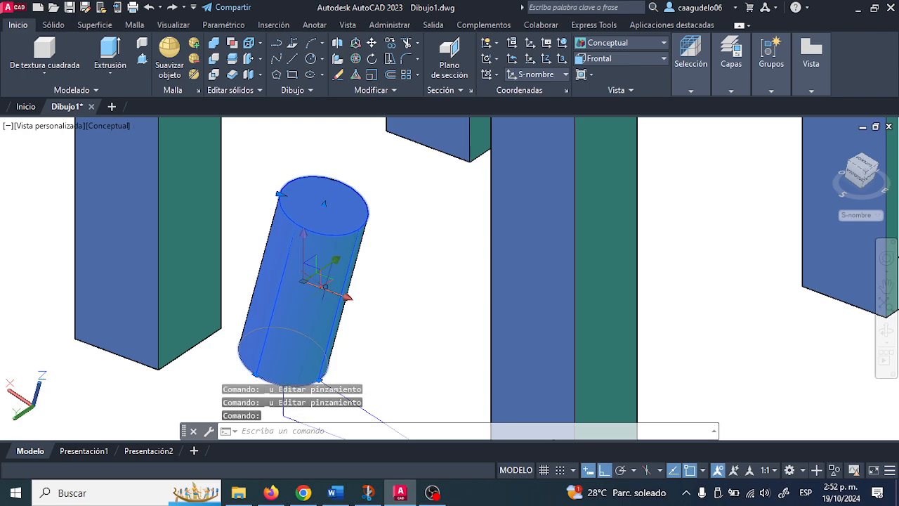
pyautogui.press('Delete')
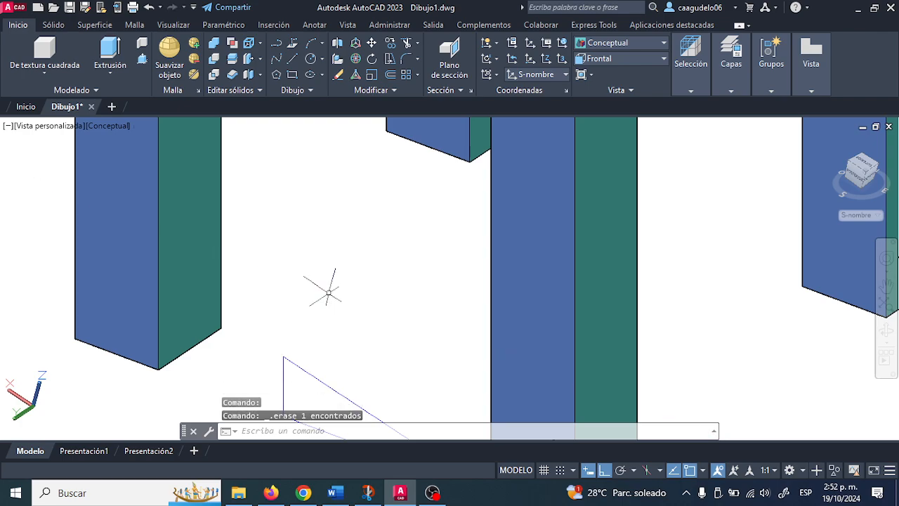
pyautogui.scroll(-4, 326, 305)
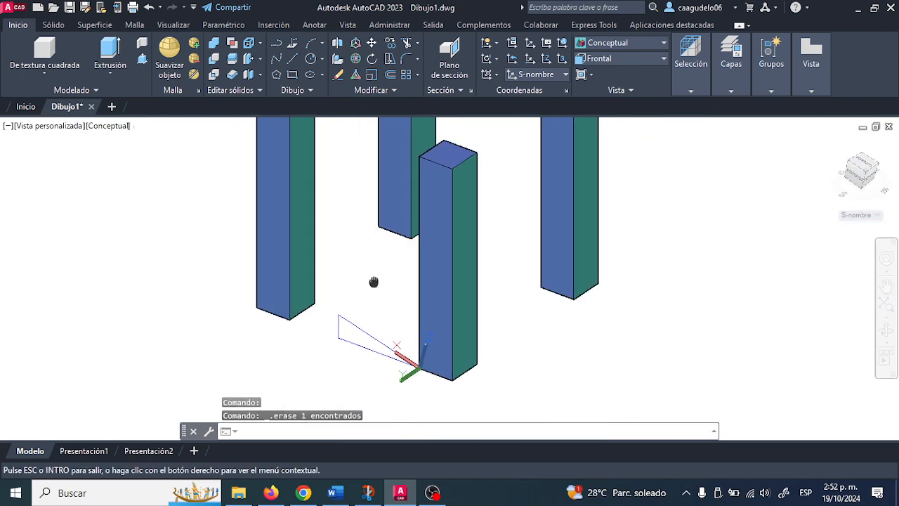
pyautogui.click(365, 323)
pyautogui.click(330, 359)
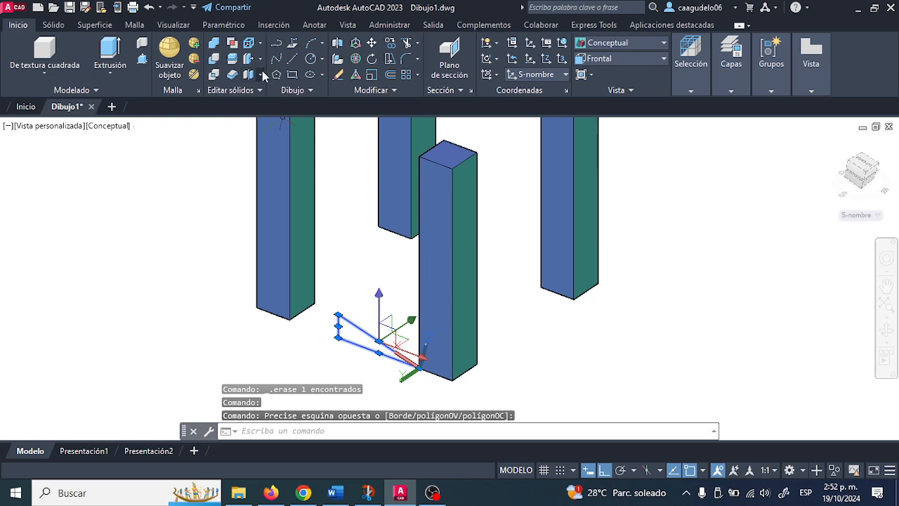
pyautogui.click(338, 76)
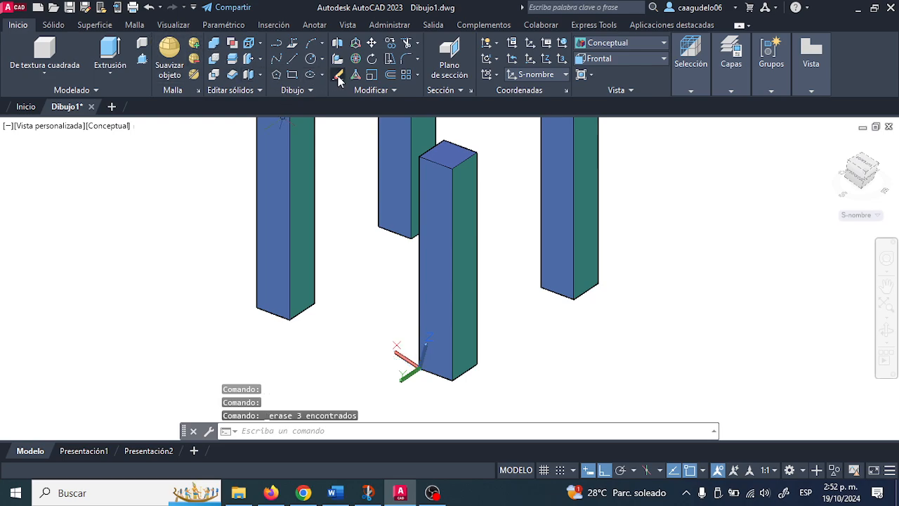
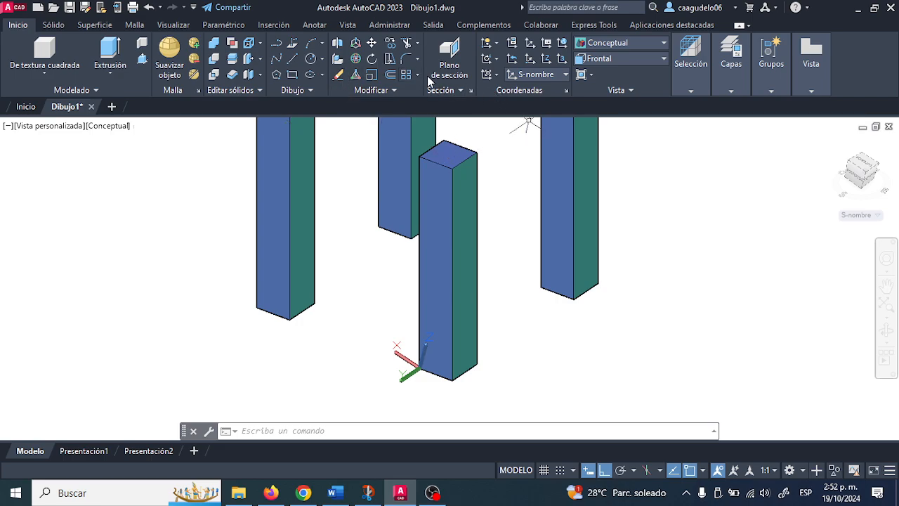
# Change the visual style of the view to 2D wireframe (Estructura alámbrica 2D)
pyautogui.click(160, 27)
pyautogui.click(366, 48)
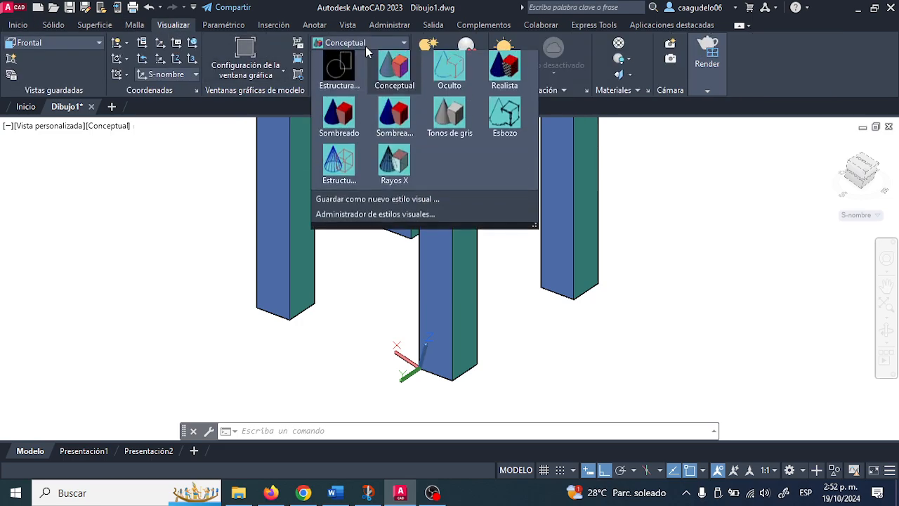
pyautogui.click(335, 81)
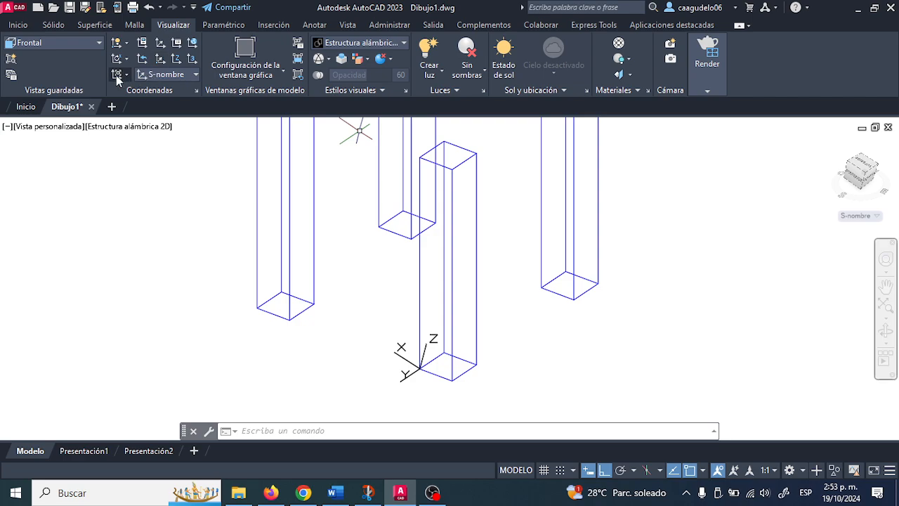
pyautogui.click(20, 26)
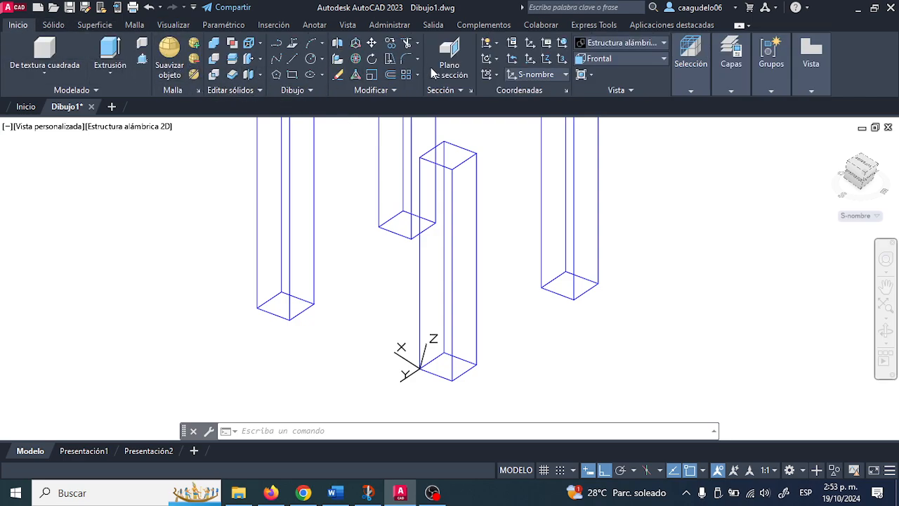
# Examine the one-time object snap options and the list of running object snap modes
pyautogui.keyDown('shift'); pyautogui.rightClick(329, 245); pyautogui.keyUp('shift')
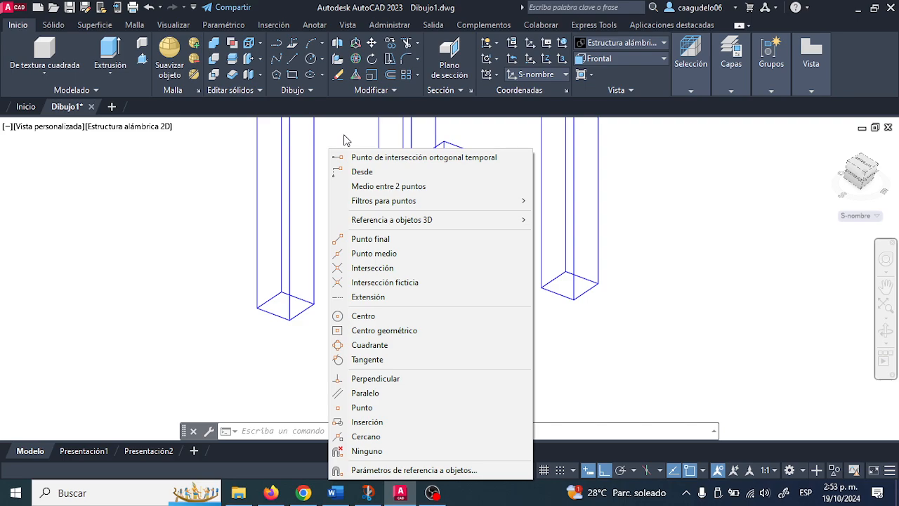
pyautogui.click(703, 474)
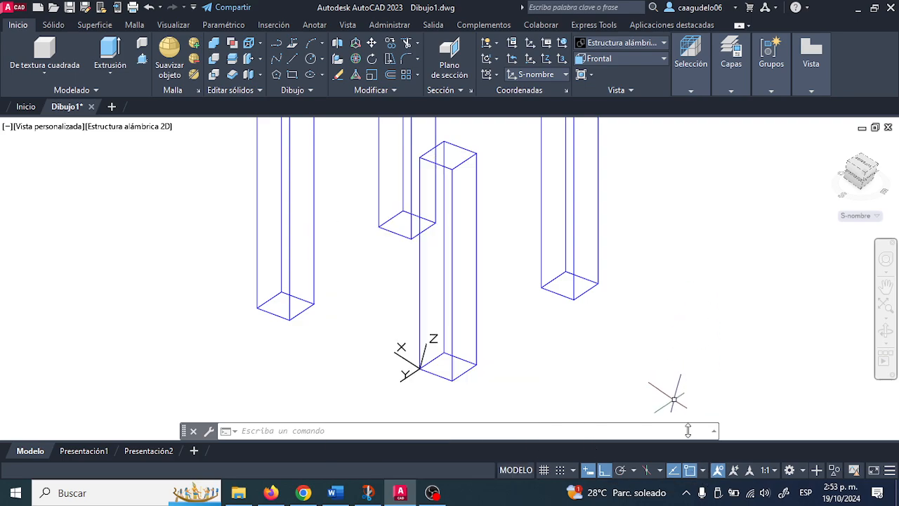
pyautogui.click(703, 472)
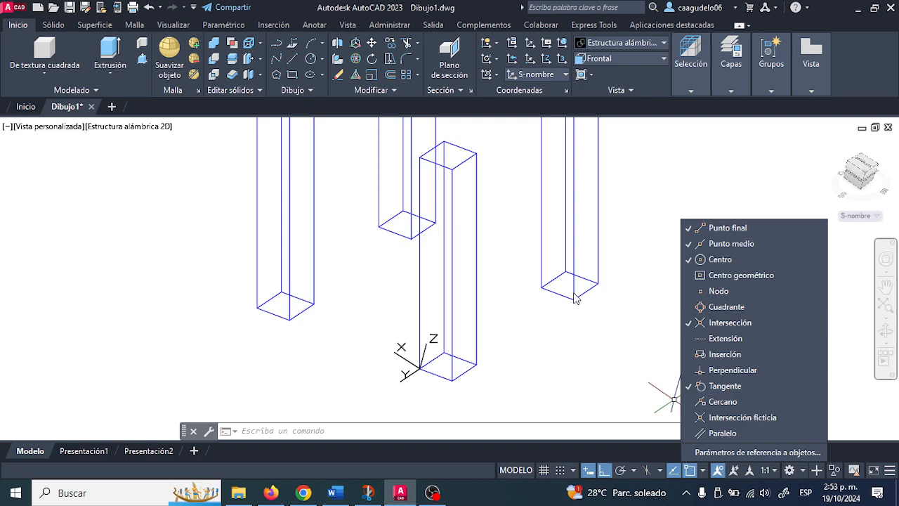
pyautogui.click(523, 292)
pyautogui.keyDown('shift'); pyautogui.rightClick(522, 307); pyautogui.keyUp('shift')
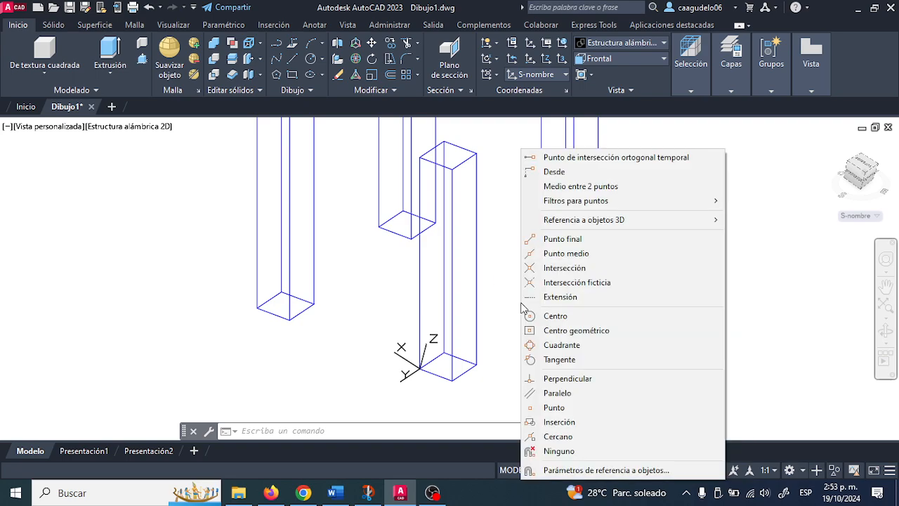
pyautogui.press('Escape')
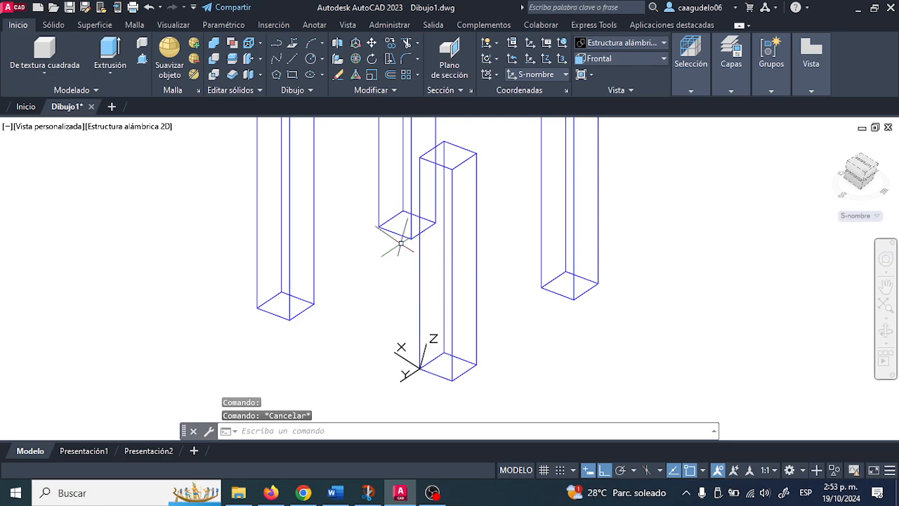
# Erase the flat rectangle and the two circles around the top of the leftmost post
pyautogui.click(168, 26)
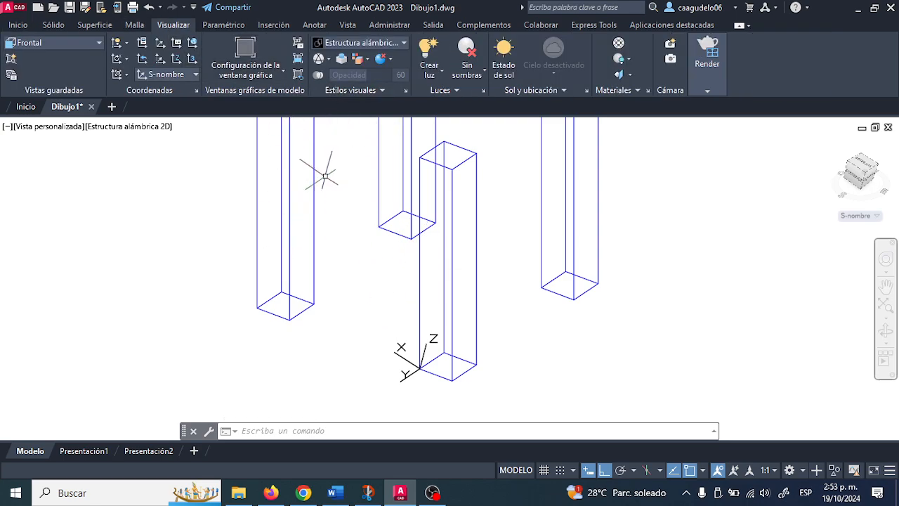
pyautogui.scroll(-3, 330, 271)
pyautogui.moveTo(253, 148); pyautogui.dragTo(274, 263, button='middle')
pyautogui.scroll(4, 259, 170)
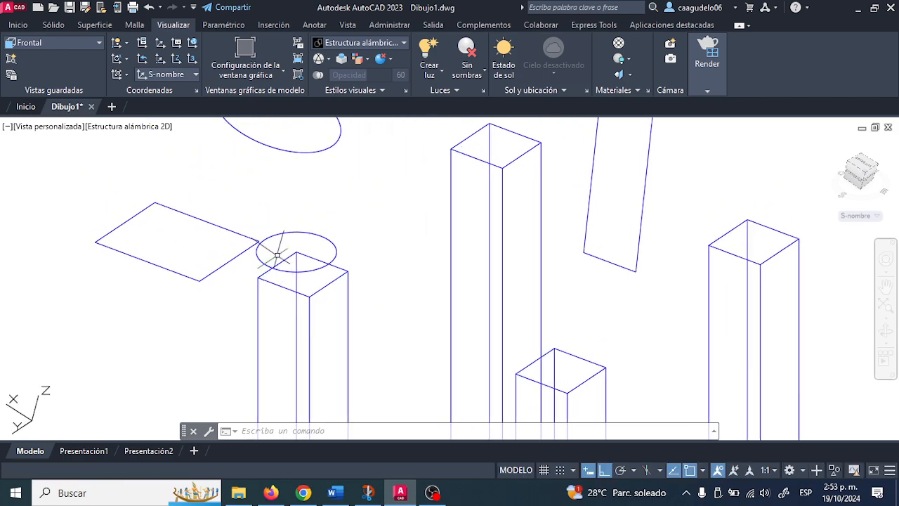
pyautogui.click(277, 254)
pyautogui.click(197, 132)
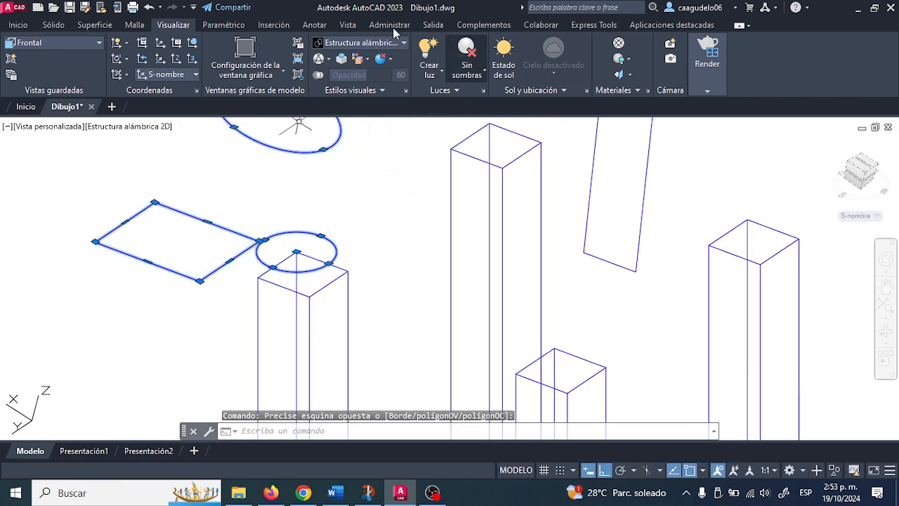
pyautogui.click(18, 25)
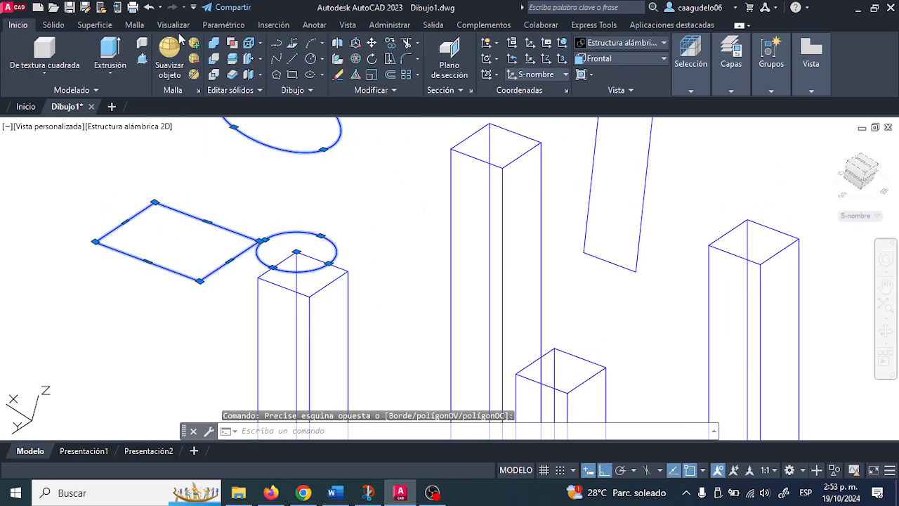
pyautogui.click(338, 74)
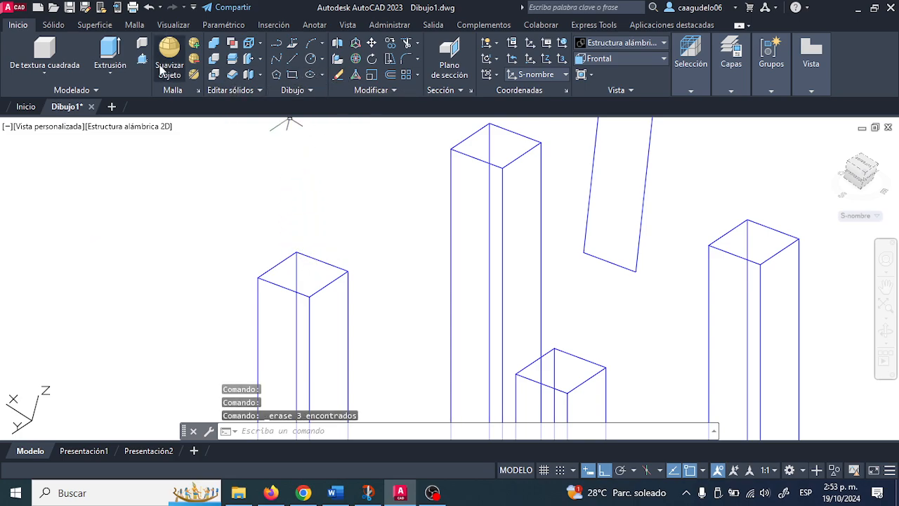
# Restore the coordinate system to the world UCS (Universal)
pyautogui.click(136, 26)
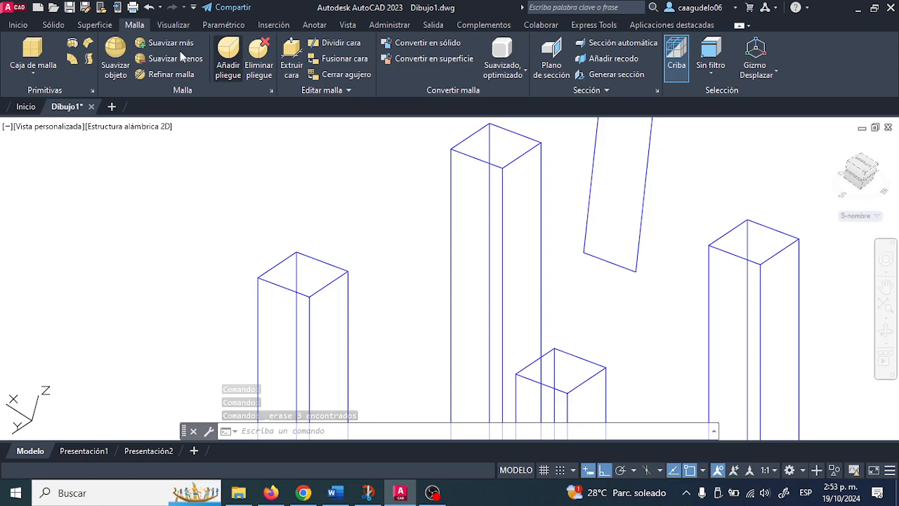
pyautogui.click(56, 25)
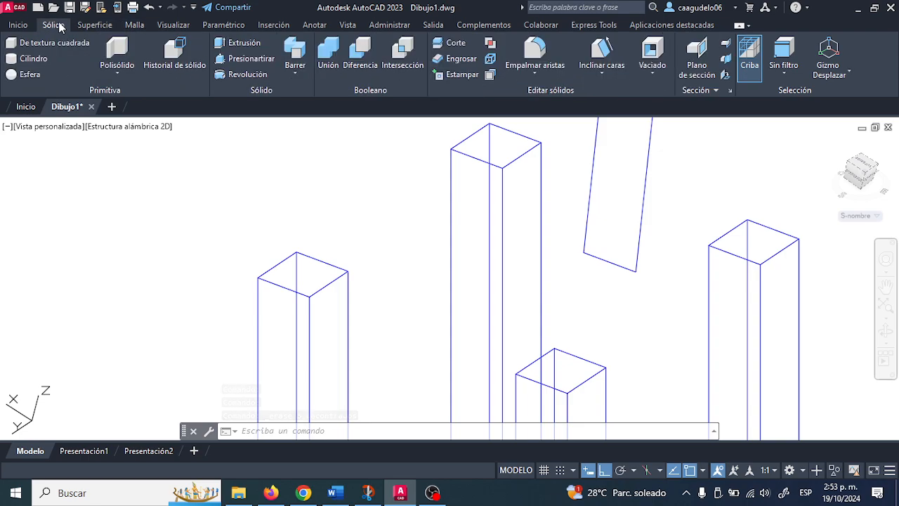
pyautogui.click(140, 26)
pyautogui.click(161, 26)
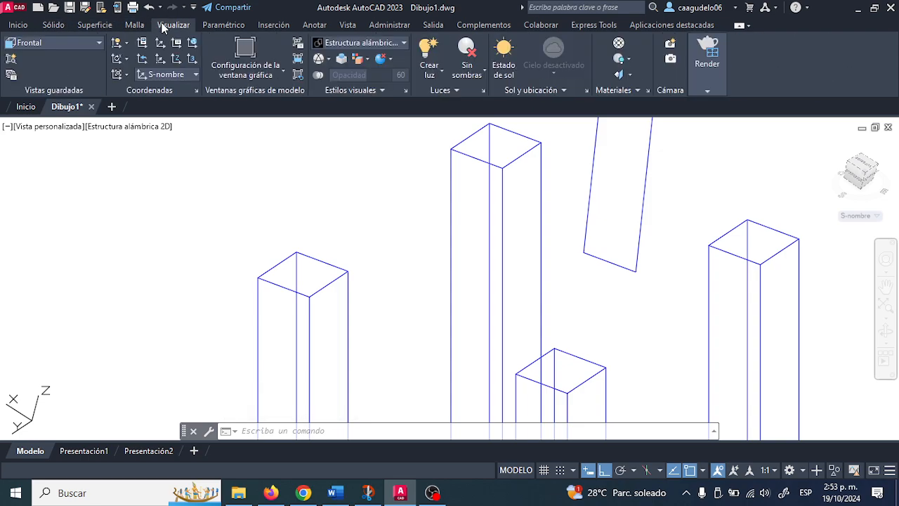
pyautogui.click(386, 44)
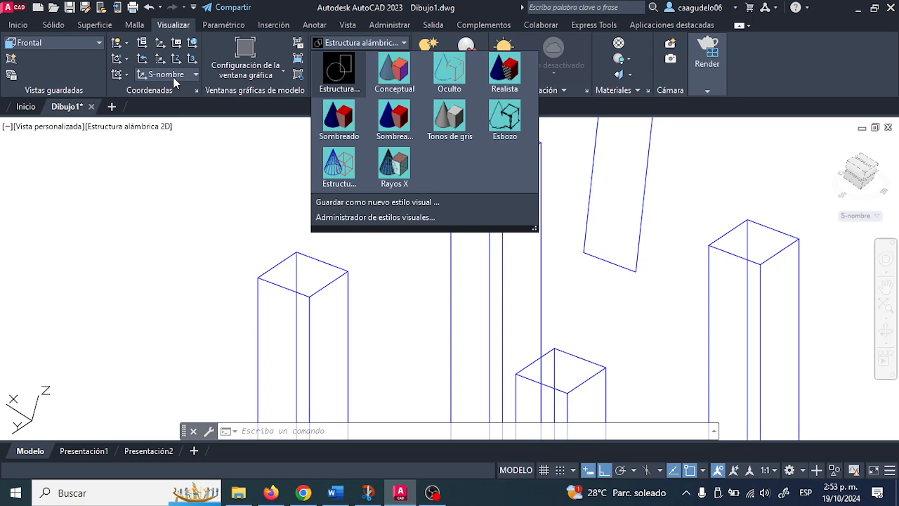
pyautogui.click(173, 76)
pyautogui.click(172, 76)
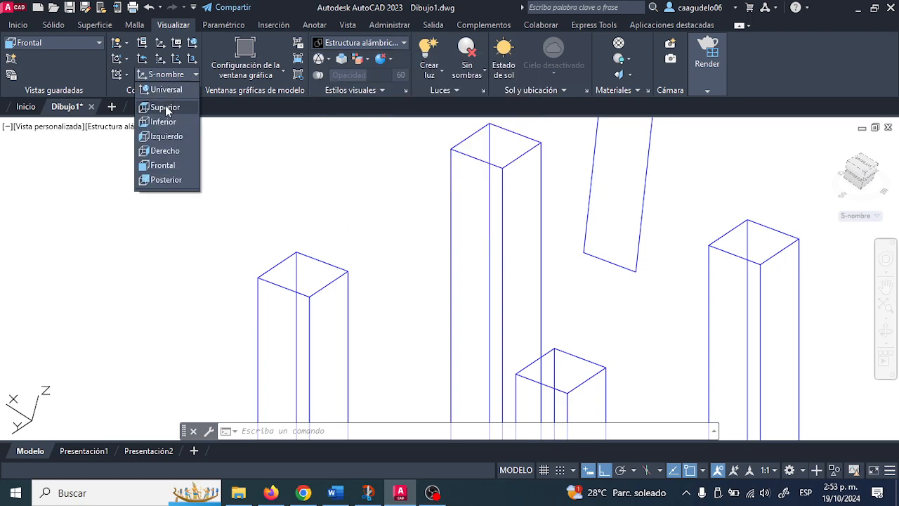
pyautogui.click(166, 89)
# Erase the four posts and the remaining inclined rectangle, emptying the drawing
pyautogui.scroll(-4, 299, 248)
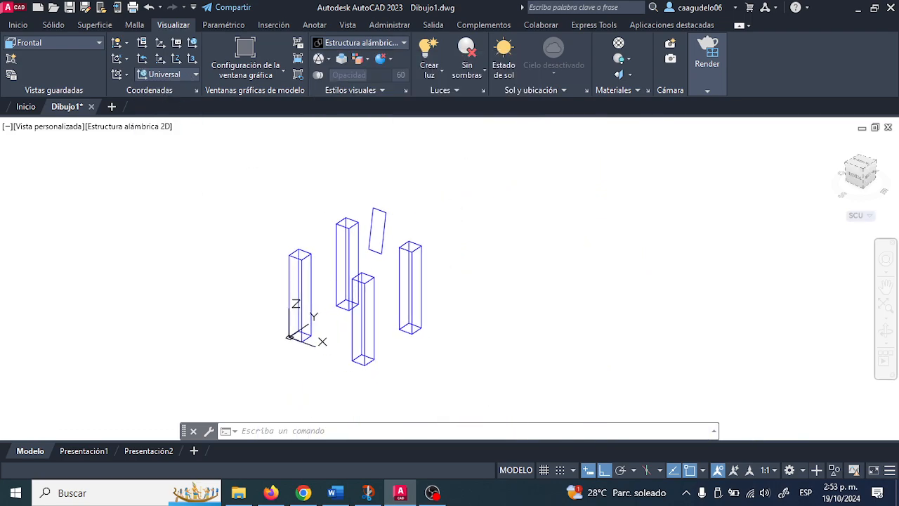
pyautogui.scroll(2, 372, 247)
pyautogui.click(481, 176)
pyautogui.click(238, 286)
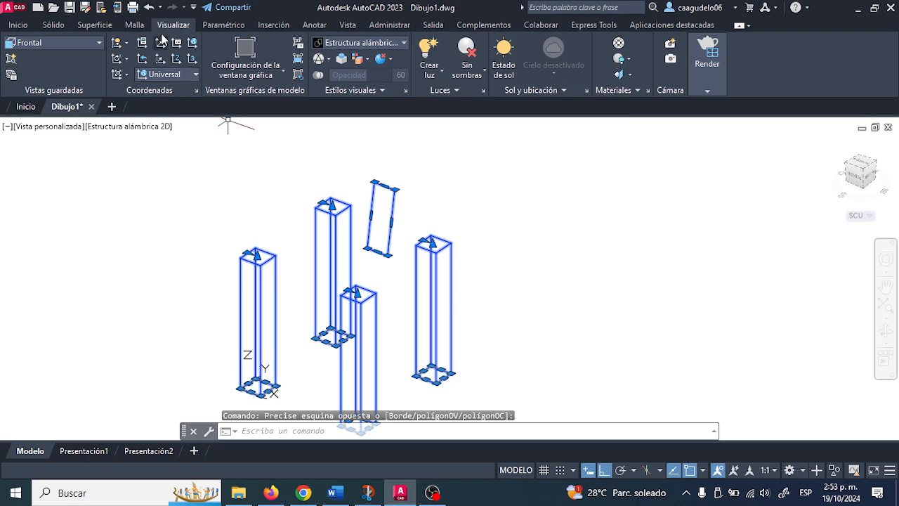
pyautogui.click(18, 25)
pyautogui.click(338, 76)
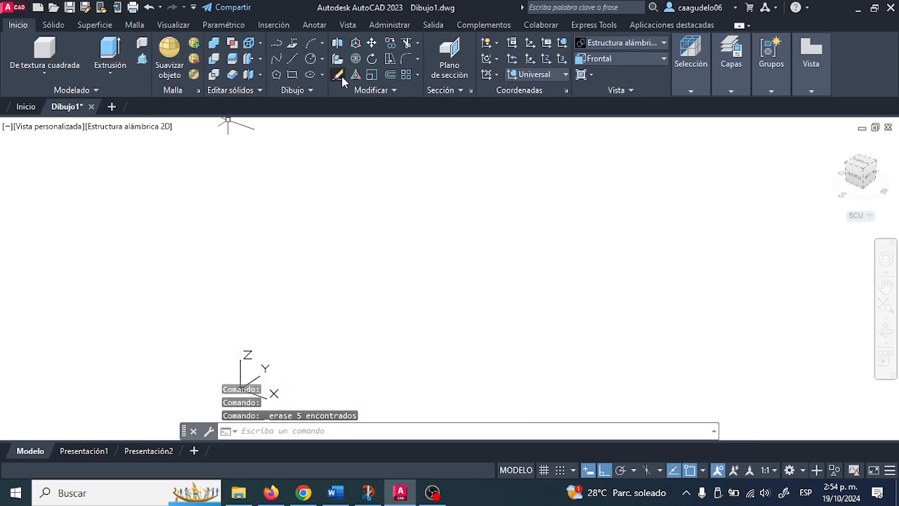
# Draw a closed square from four separate lines, starting at 0,0 with sides of 10 along the Y and X axes
pyautogui.scroll(-1, 271, 257)
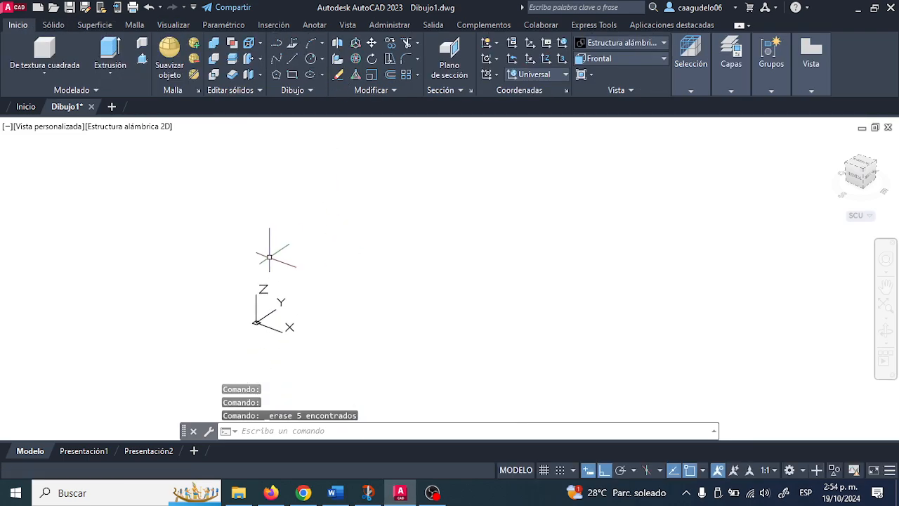
pyautogui.click(291, 60)
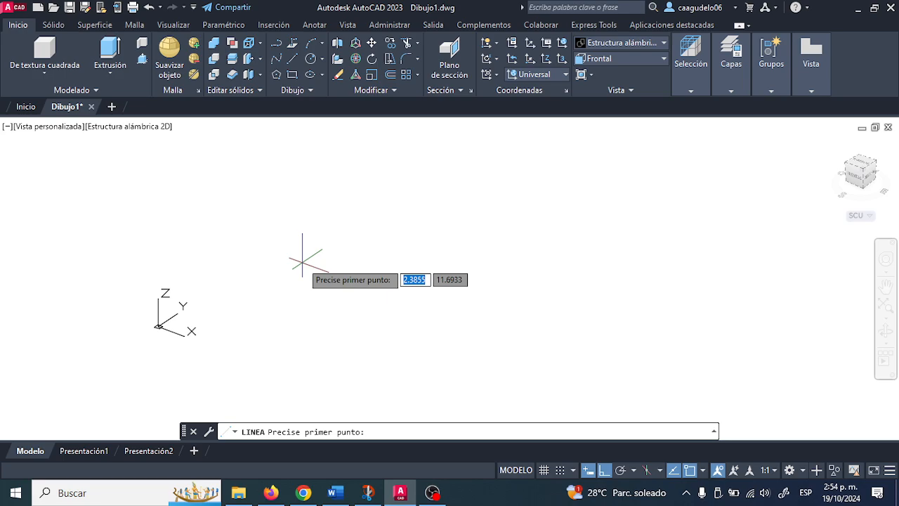
pyautogui.write('0,0')
pyautogui.press('Return')
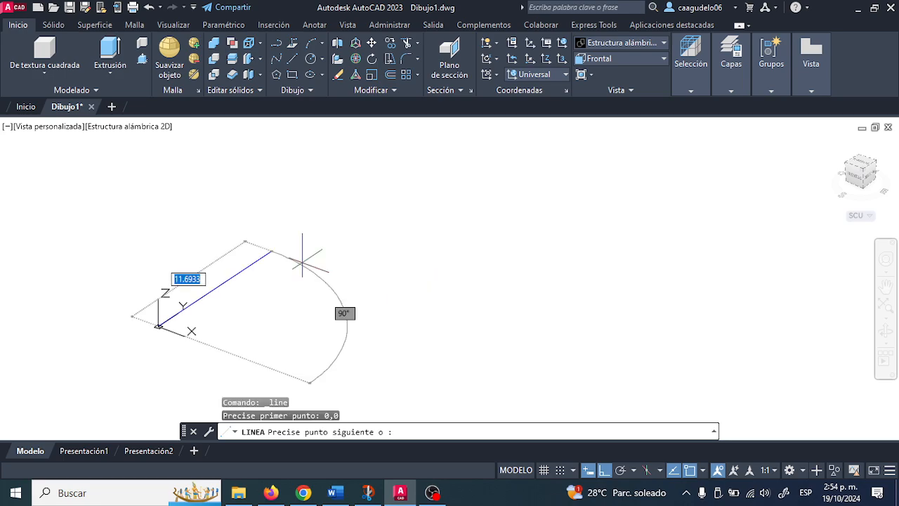
pyautogui.write('10')
pyautogui.press('Return')
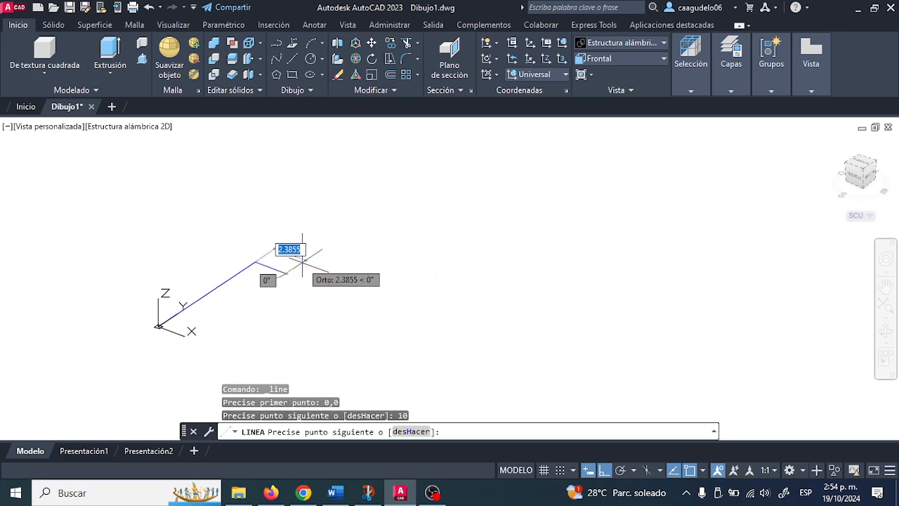
pyautogui.write('10')
pyautogui.press('Return')
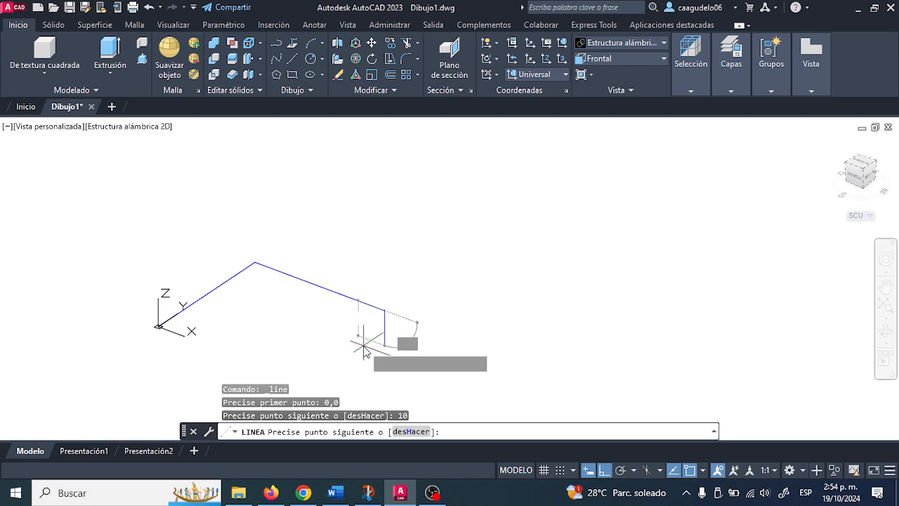
pyautogui.moveTo(352, 302); pyautogui.dragTo(373, 216, button='middle')
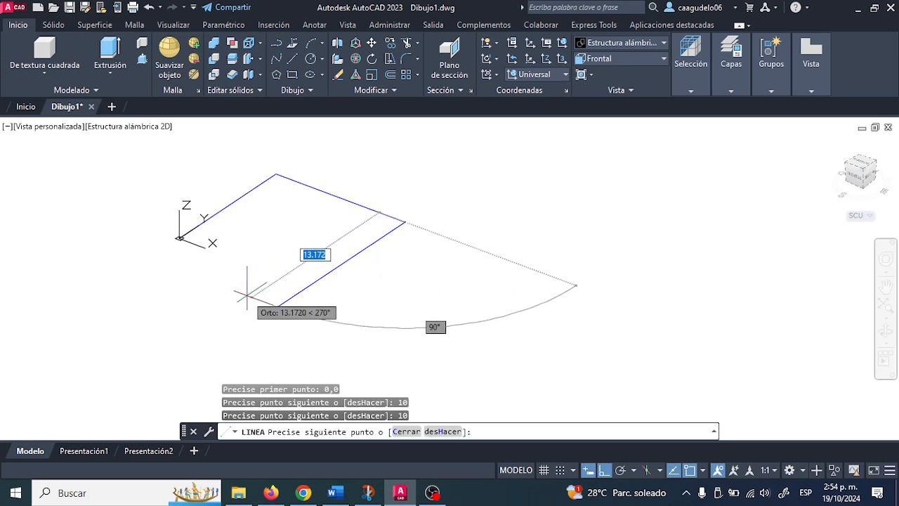
pyautogui.write('10')
pyautogui.press('Return')
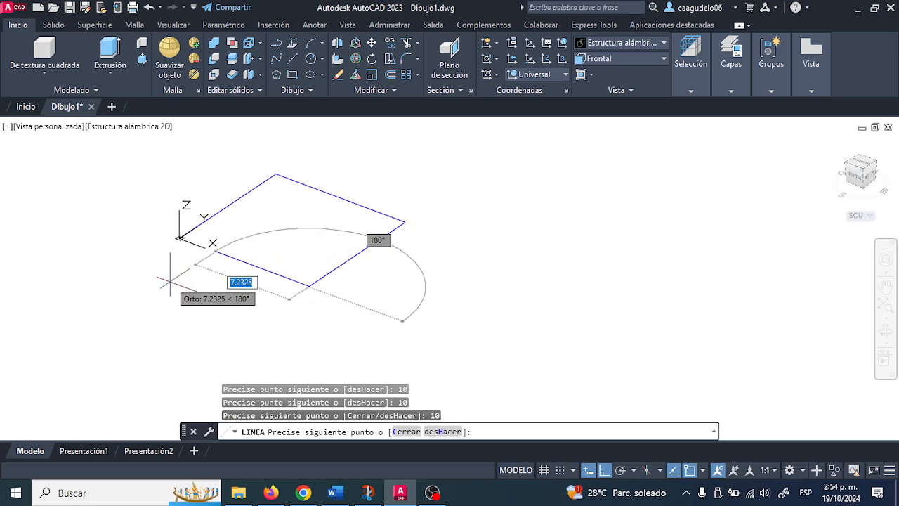
pyautogui.write('c')
pyautogui.press('Return')
# Extrude the four lines of the square to a height of 60
pyautogui.scroll(-3, 260, 221)
pyautogui.moveTo(205, 133); pyautogui.dragTo(207, 157, button='middle')
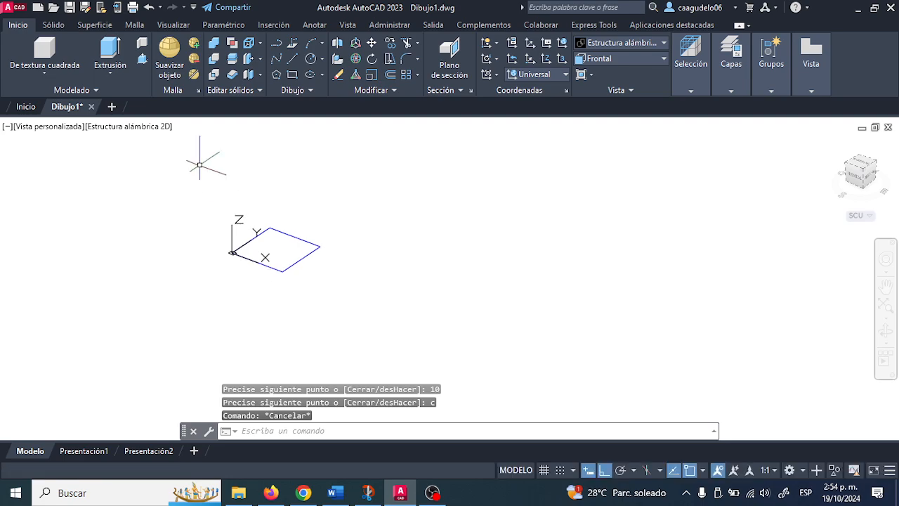
pyautogui.click(116, 57)
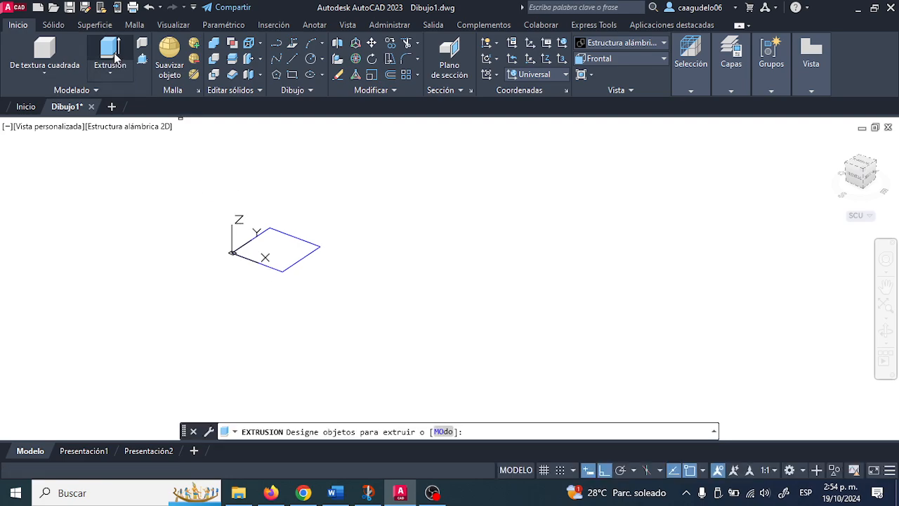
pyautogui.click(258, 236)
pyautogui.click(282, 234)
pyautogui.click(297, 260)
pyautogui.click(269, 265)
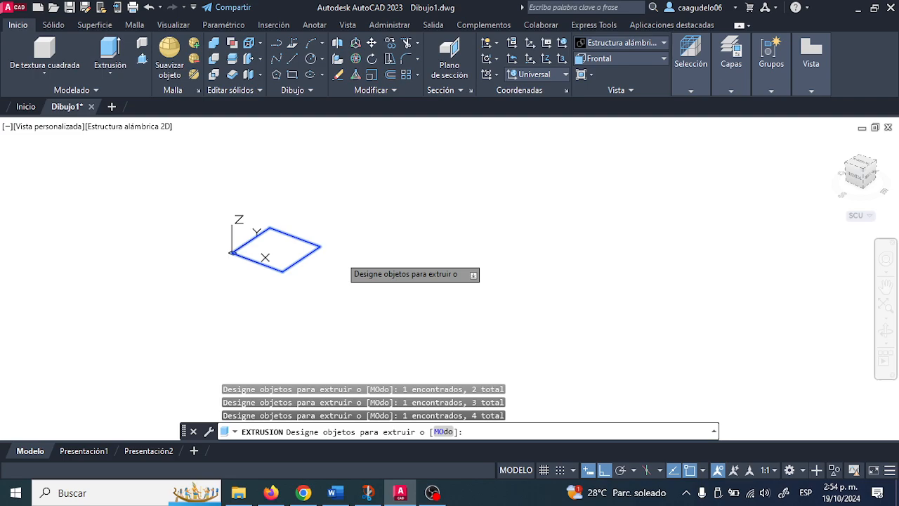
pyautogui.rightClick(335, 189)
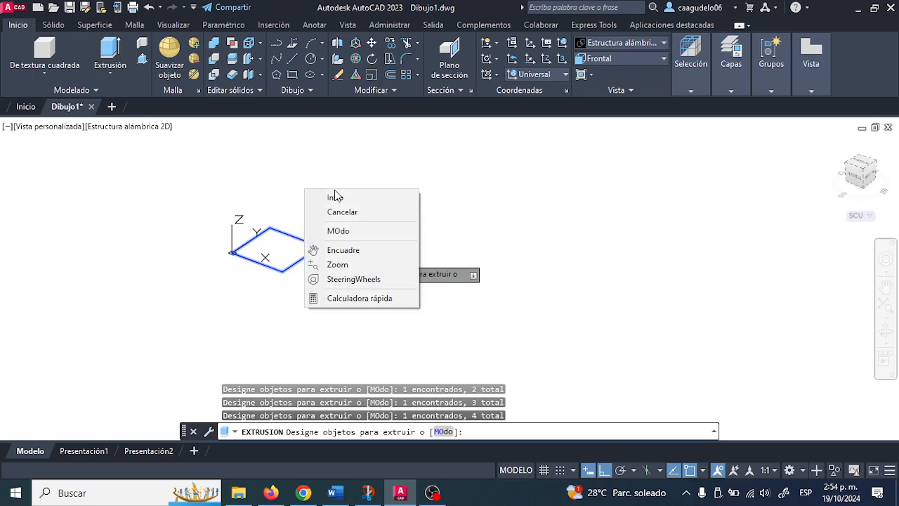
pyautogui.click(342, 203)
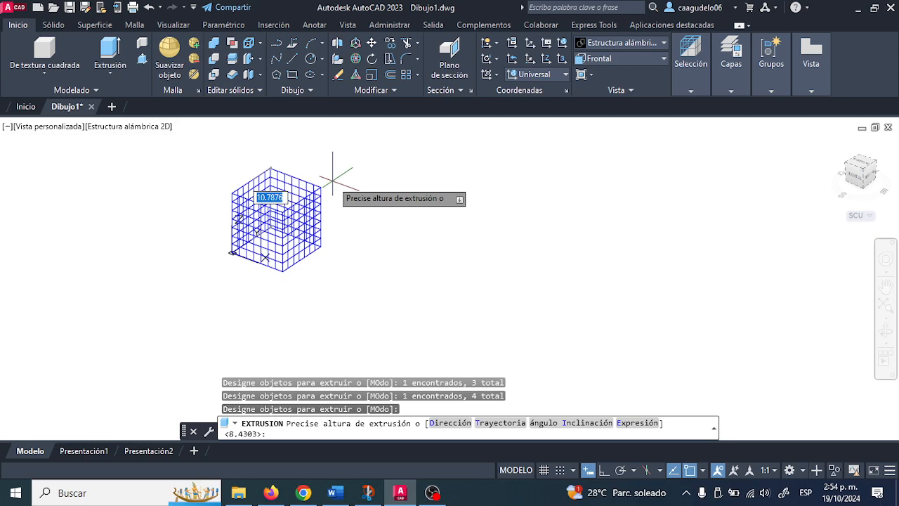
pyautogui.write('60')
pyautogui.press('Return')
# Inspect the upper end of the extruded shape and select one of its walls to check how it is built
pyautogui.moveTo(342, 175); pyautogui.dragTo(352, 359, button='middle')
pyautogui.scroll(-2, 337, 295)
pyautogui.scroll(3, 273, 181)
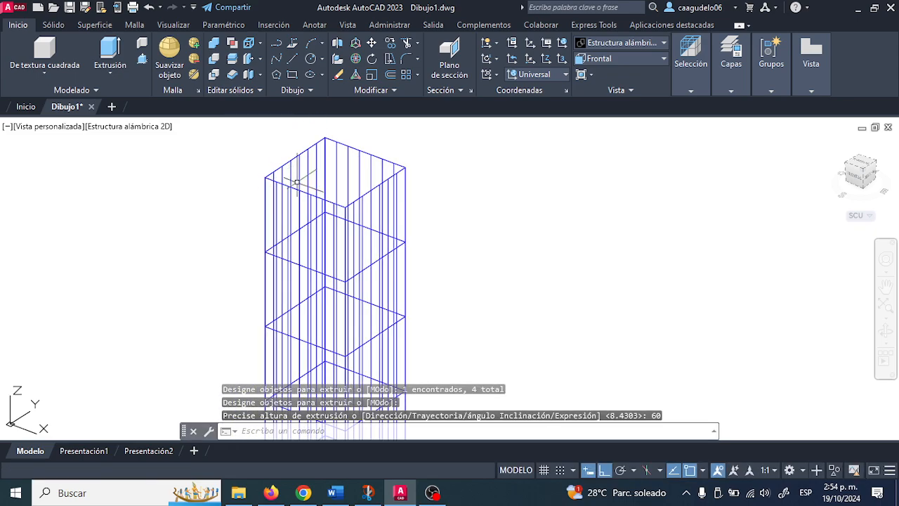
pyautogui.click(306, 181)
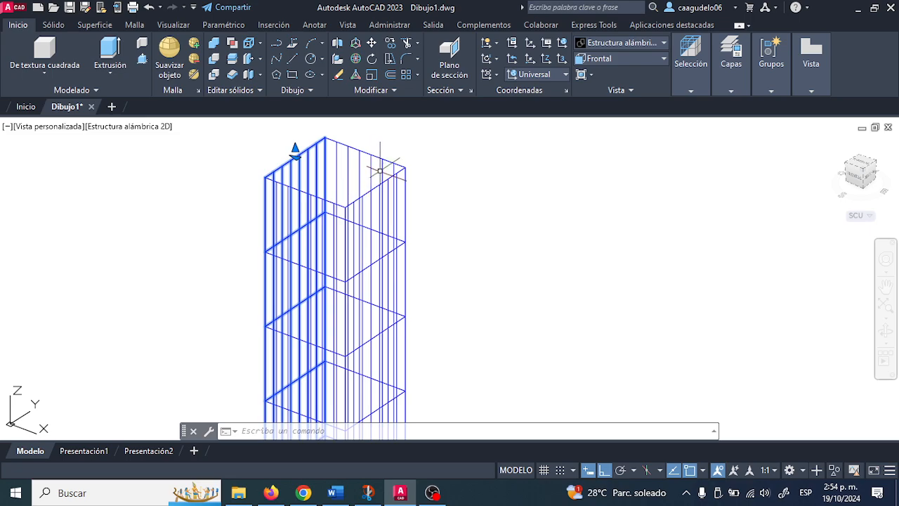
pyautogui.press('Escape')
pyautogui.press('Escape')
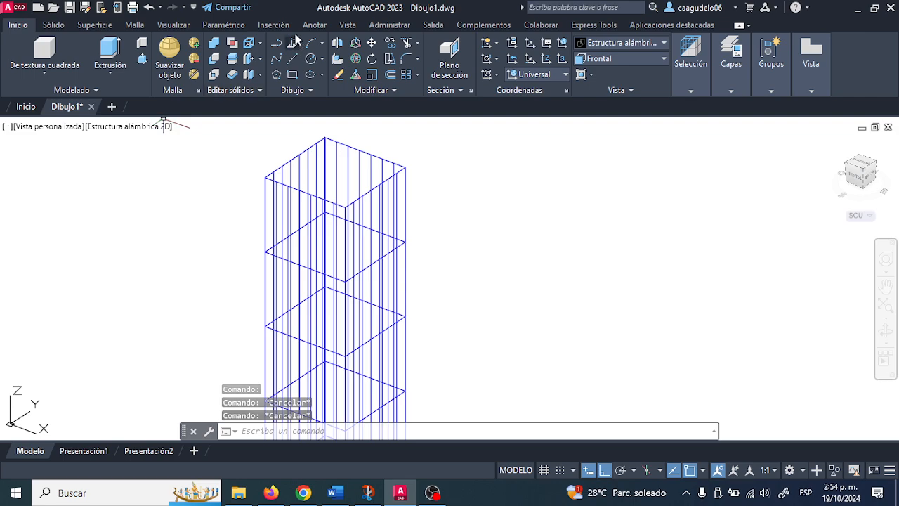
# Change the visual style of the view to Conceptual
pyautogui.click(170, 29)
pyautogui.click(351, 43)
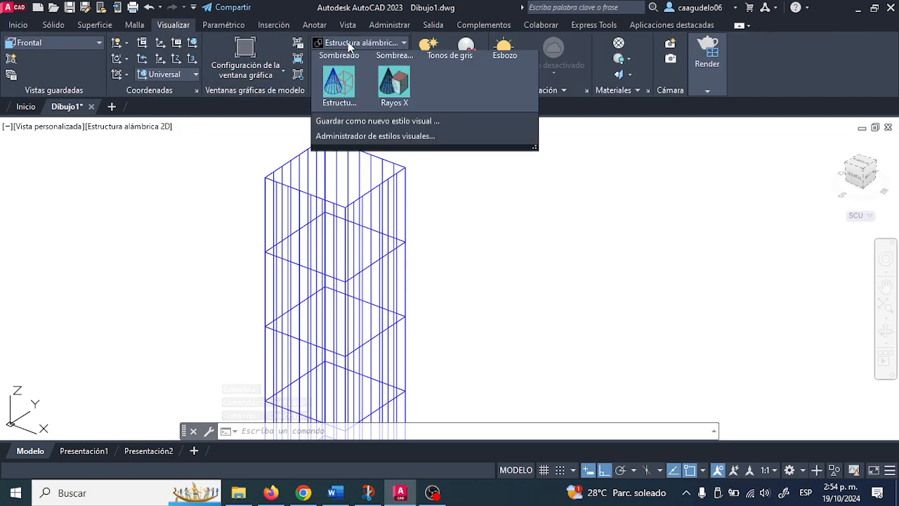
pyautogui.click(392, 78)
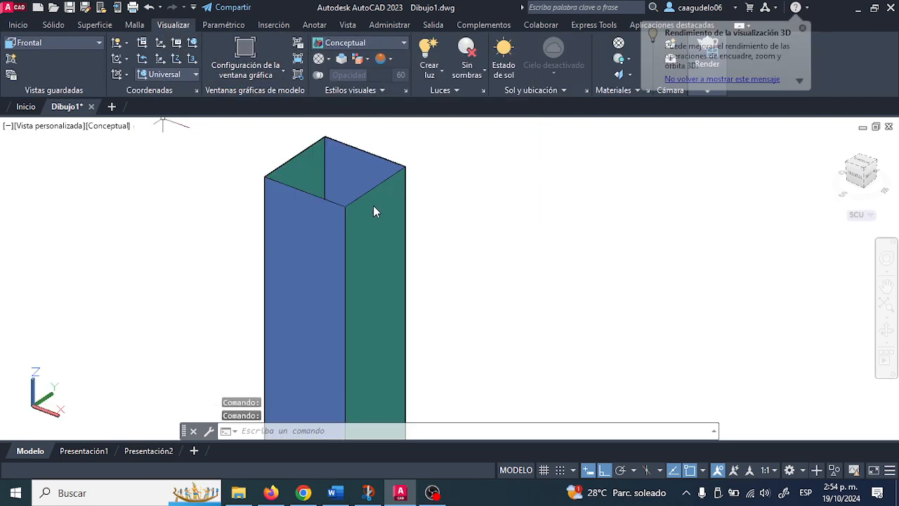
# Inspect the open upper end of the extruded square and select its two inner walls to check that they are separate surfaces
pyautogui.moveTo(373, 205)
pyautogui.keyDown('shift'); pyautogui.mouseDown(button='middle')
pyautogui.moveTo(354, 205)
pyautogui.moveTo(351, 279)
pyautogui.moveTo(356, 227)
pyautogui.mouseUp(button='middle'); pyautogui.keyUp('shift')
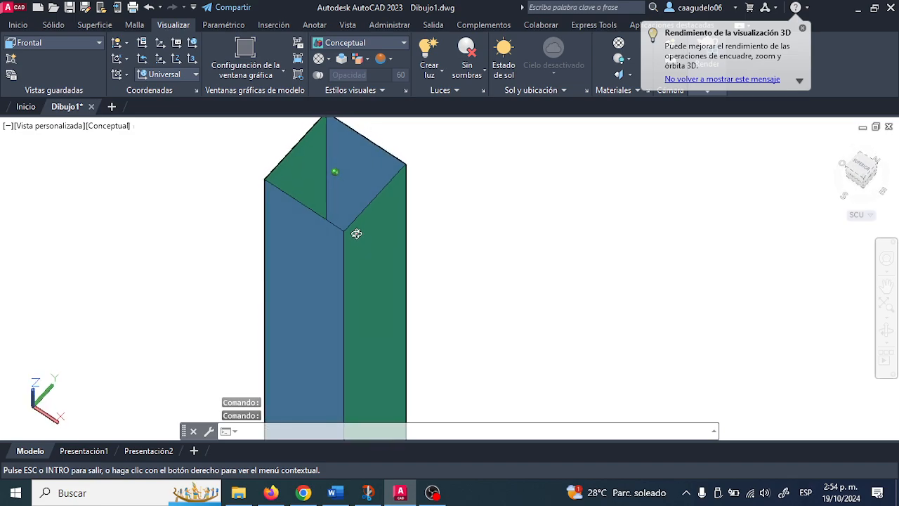
pyautogui.click(353, 171)
pyautogui.keyDown('shift'); pyautogui.moveTo(353, 171); pyautogui.dragTo(318, 186, button='middle'); pyautogui.keyUp('shift')
pyautogui.click(318, 186)
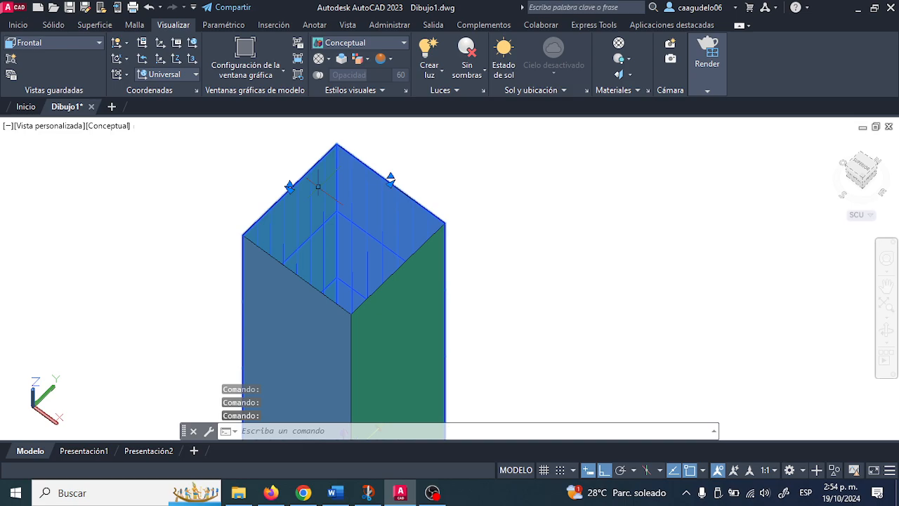
pyautogui.press('Escape')
pyautogui.press('Escape')
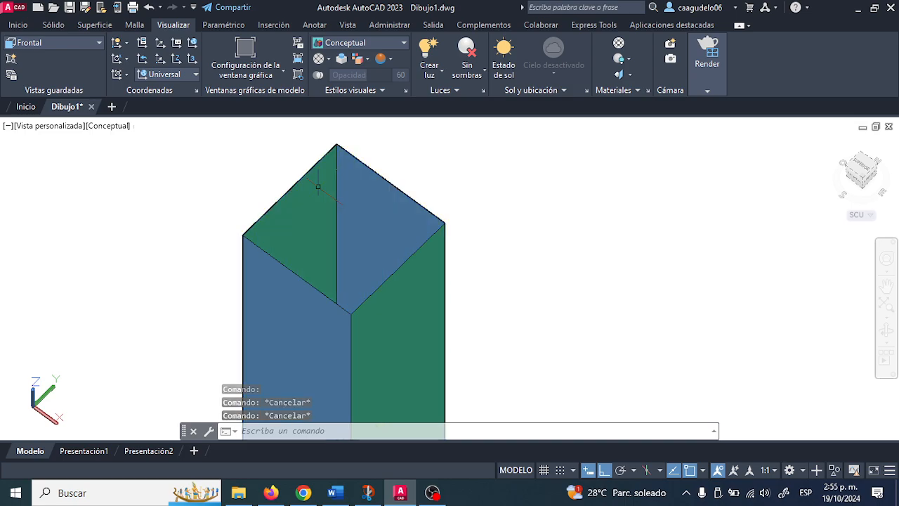
# Stretch one rear wall of the extruded square upwards, above the other walls
pyautogui.click(362, 191)
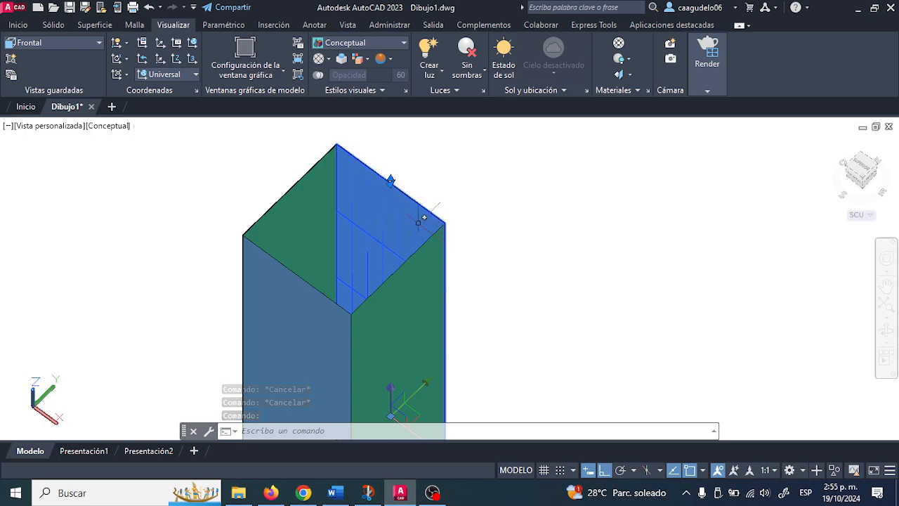
pyautogui.click(390, 180)
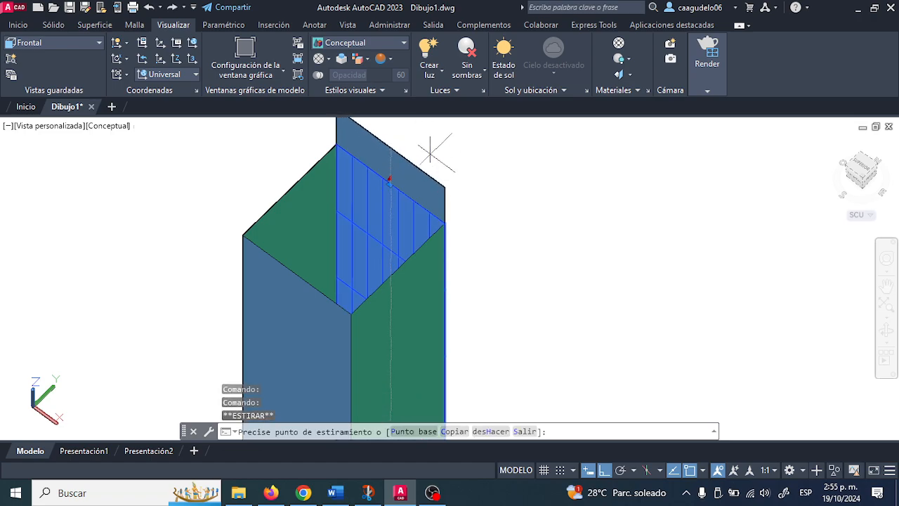
pyautogui.click(427, 156)
pyautogui.click(390, 147)
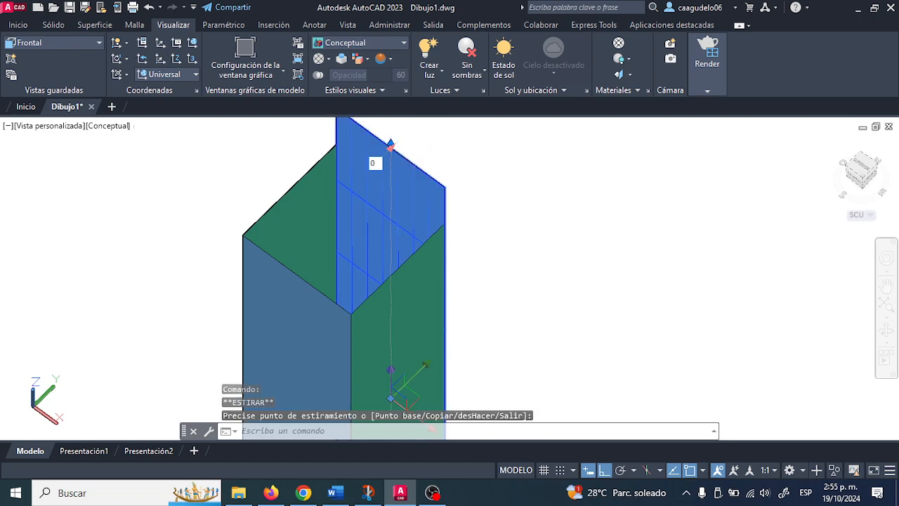
pyautogui.click(389, 229)
pyautogui.scroll(-4, 453, 199)
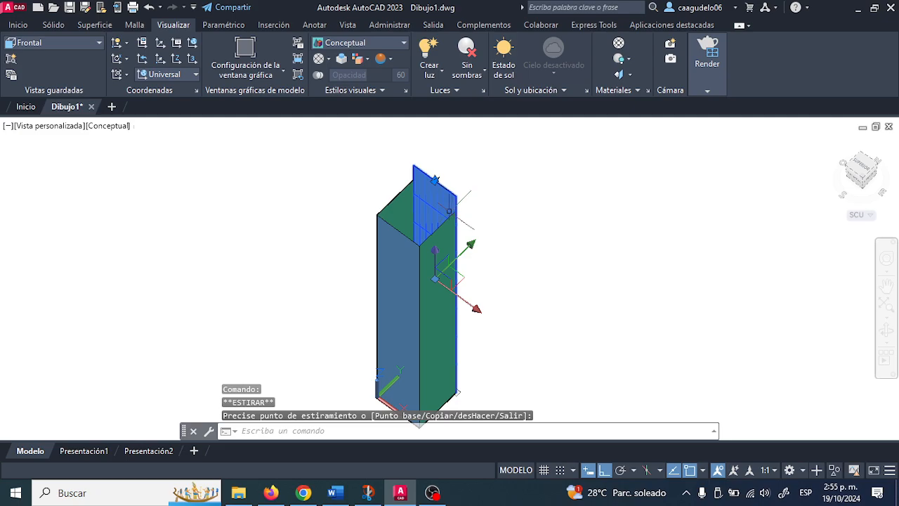
# Delete the extruded walls of the square and keep its four base lines
pyautogui.press('Delete')
pyautogui.click(397, 214)
pyautogui.press('Delete')
pyautogui.click(425, 268)
pyautogui.press('Delete')
pyautogui.scroll(4, 406, 321)
pyautogui.moveTo(433, 391)
pyautogui.mouseDown(button='middle')
pyautogui.moveTo(406, 321)
pyautogui.moveTo(406, 289)
pyautogui.mouseUp(button='middle')
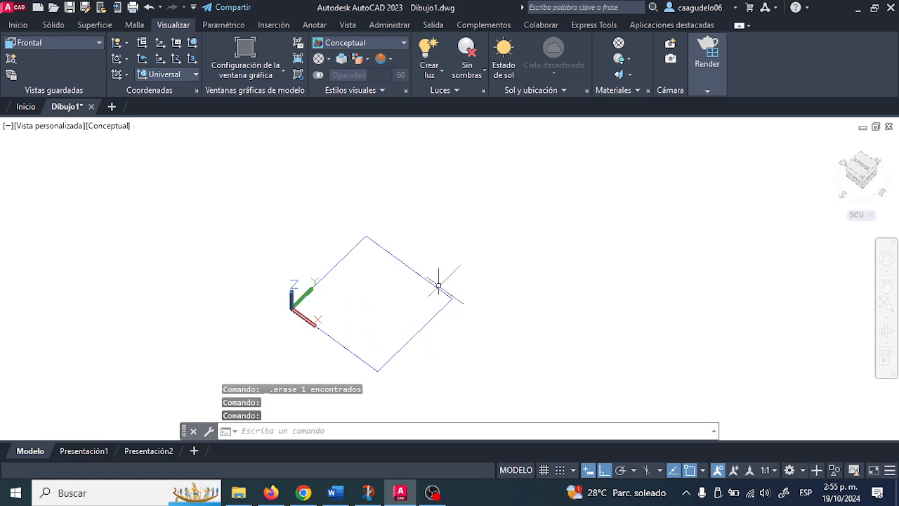
# Draw a closed triangular polyline beyond the square and select it to check that it is a single object
pyautogui.moveTo(438, 285)
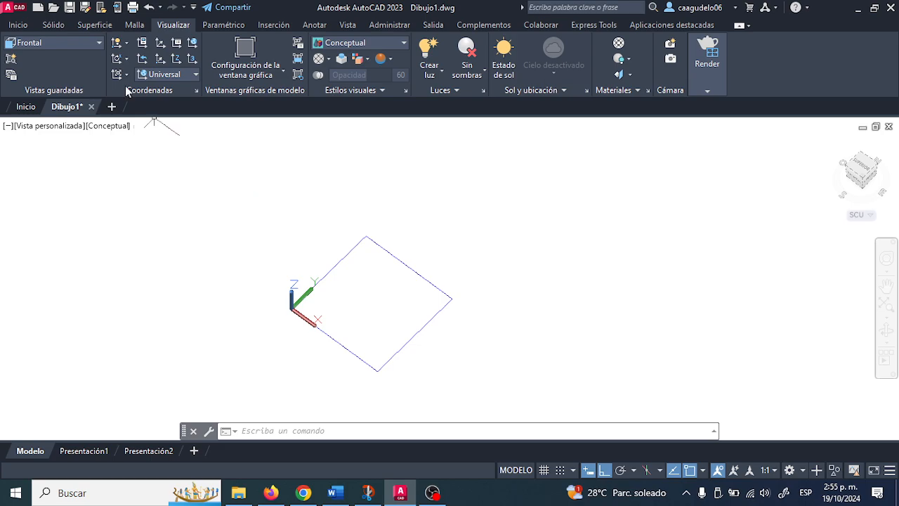
pyautogui.click(18, 24)
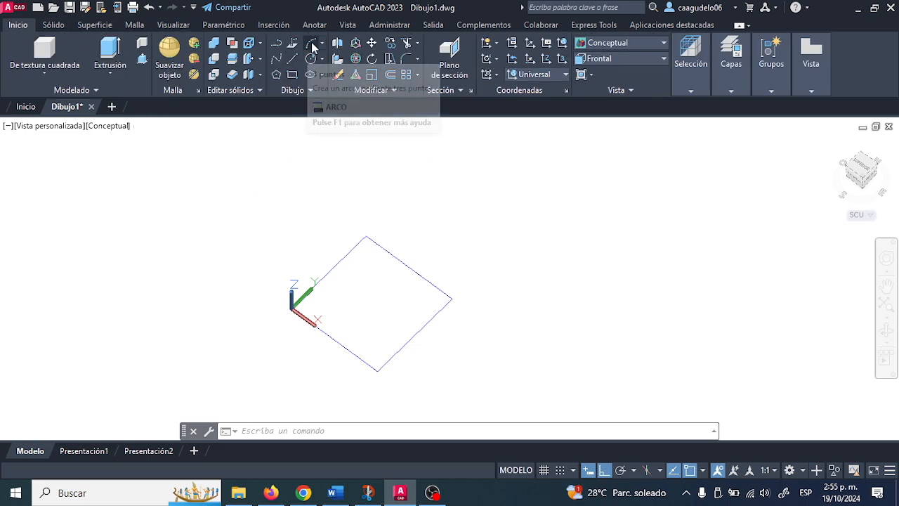
pyautogui.click(278, 42)
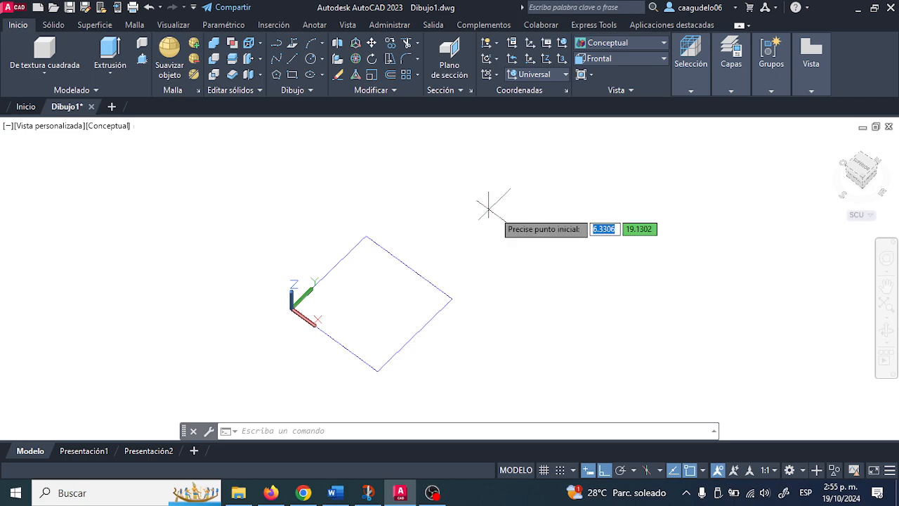
pyautogui.moveTo(492, 211); pyautogui.dragTo(361, 267, button='middle')
pyautogui.click(377, 244)
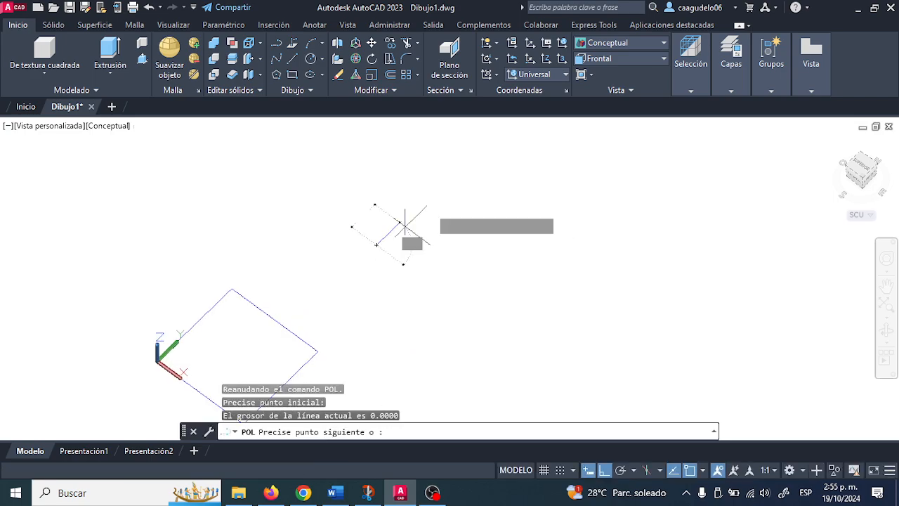
pyautogui.click(460, 164)
pyautogui.click(587, 240)
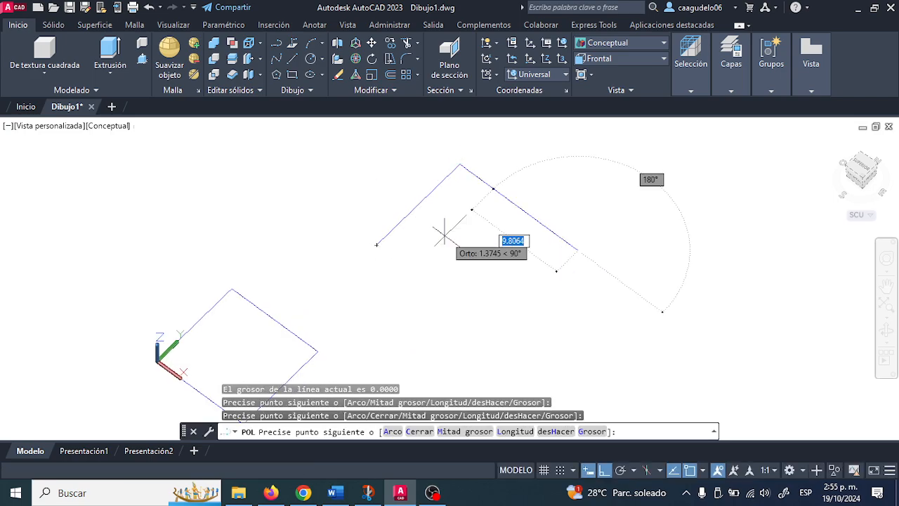
pyautogui.click(376, 244)
pyautogui.press('Return')
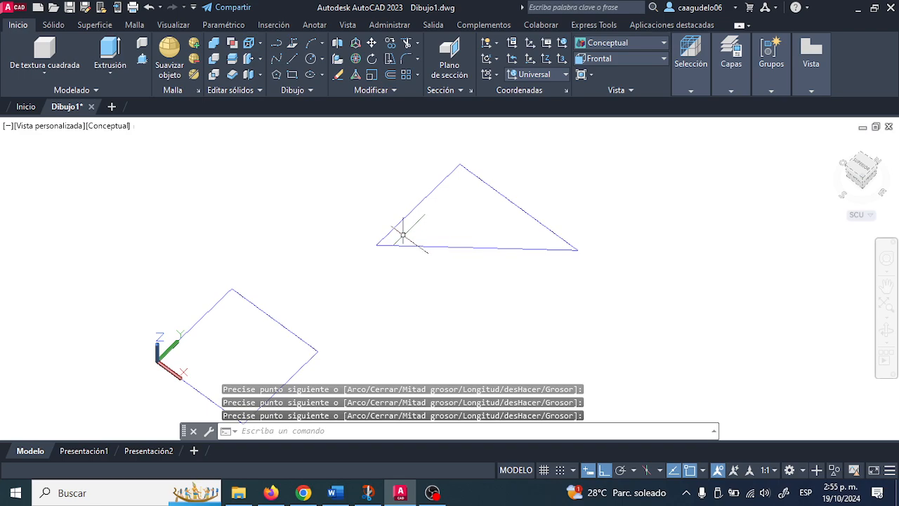
pyautogui.click(394, 227)
pyautogui.press('Escape')
pyautogui.press('Escape')
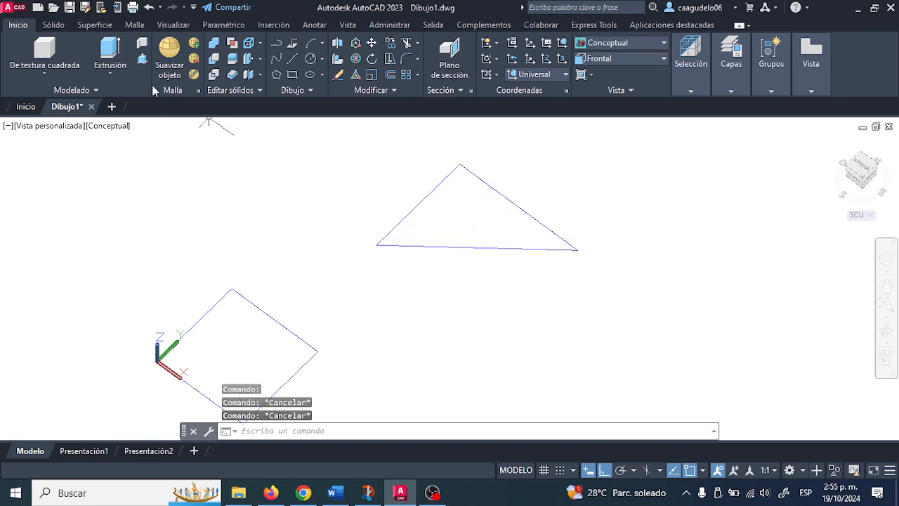
# Extrude the triangular polyline upwards into a solid with a freehand height
pyautogui.click(110, 52)
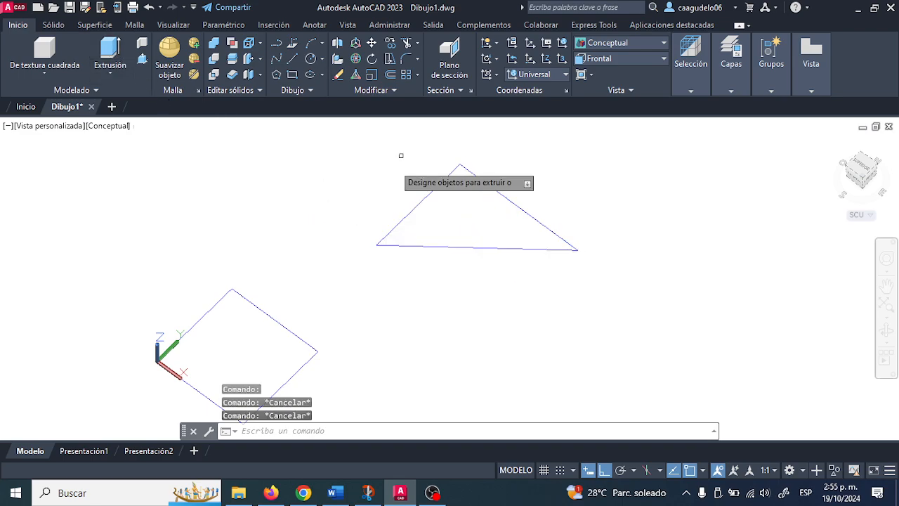
pyautogui.click(403, 213)
pyautogui.press('Return')
pyautogui.scroll(-5, 392, 179)
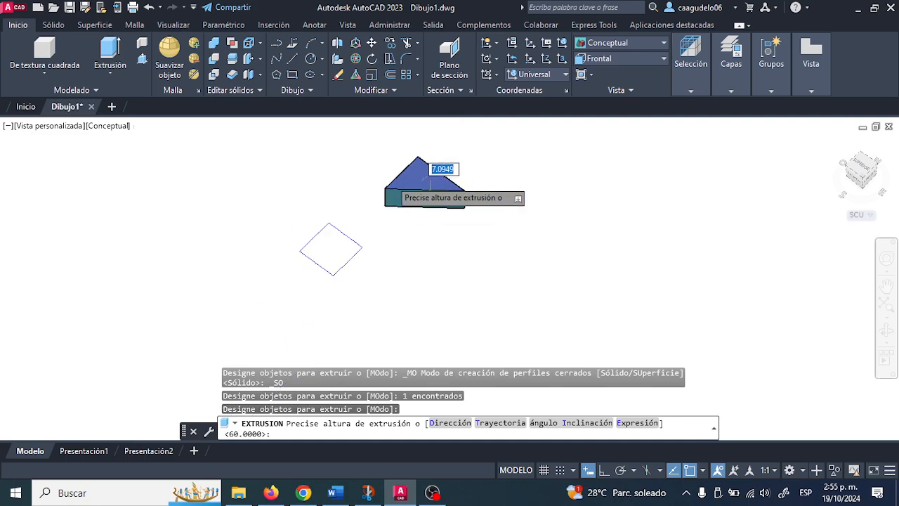
pyautogui.moveTo(391, 182); pyautogui.dragTo(361, 260, button='middle')
pyautogui.scroll(2, 393, 173)
pyautogui.click(326, 212)
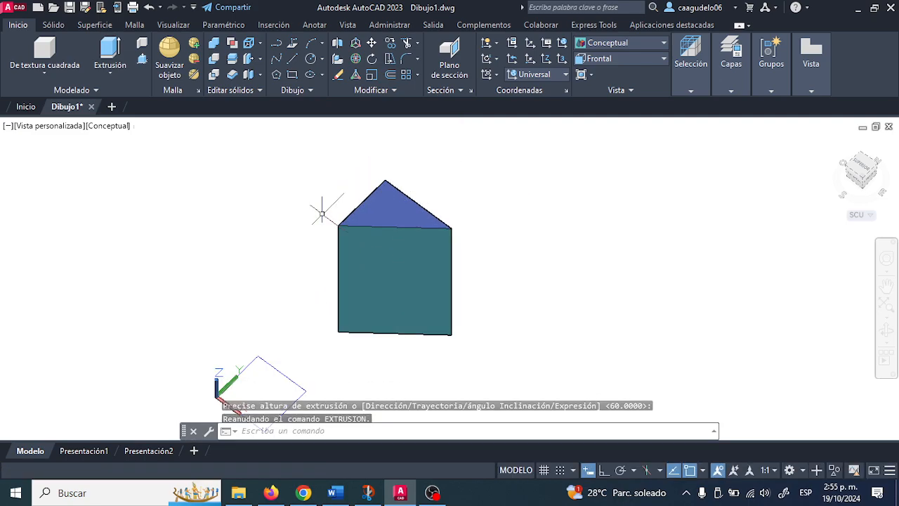
# Try moving the triangular solid as one object and undo the move
pyautogui.click(373, 44)
pyautogui.click(392, 212)
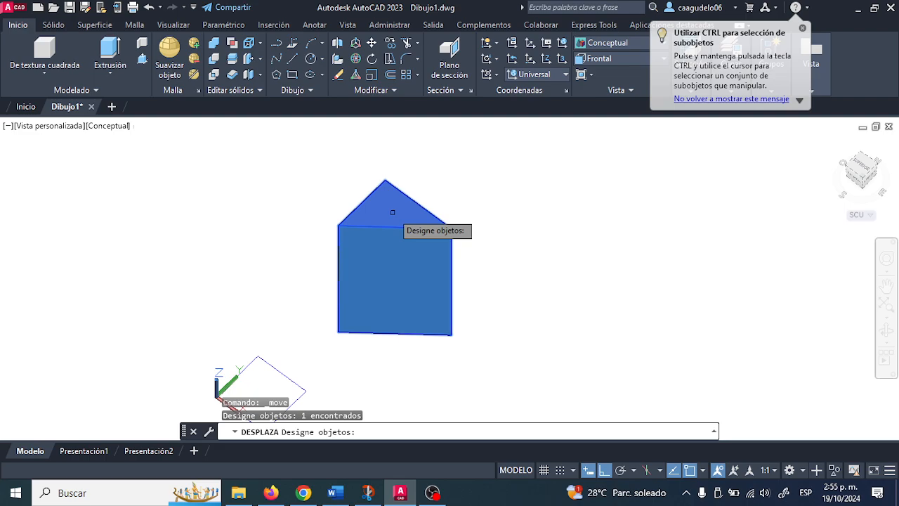
pyautogui.press('Return')
pyautogui.click(319, 141)
pyautogui.click(436, 163)
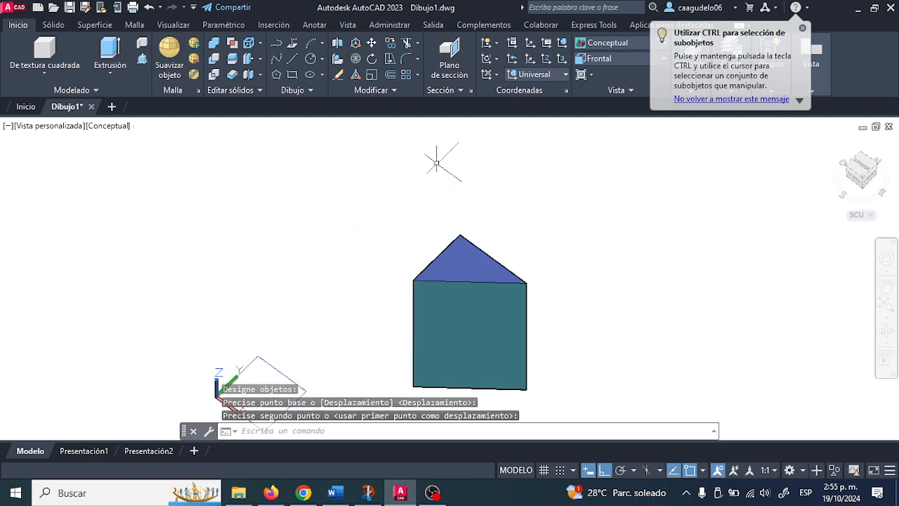
pyautogui.hotkey('ctrl', 'z')
# Delete the triangular solid, and undo both the deletion and the triangle's extrusion
pyautogui.click(362, 293)
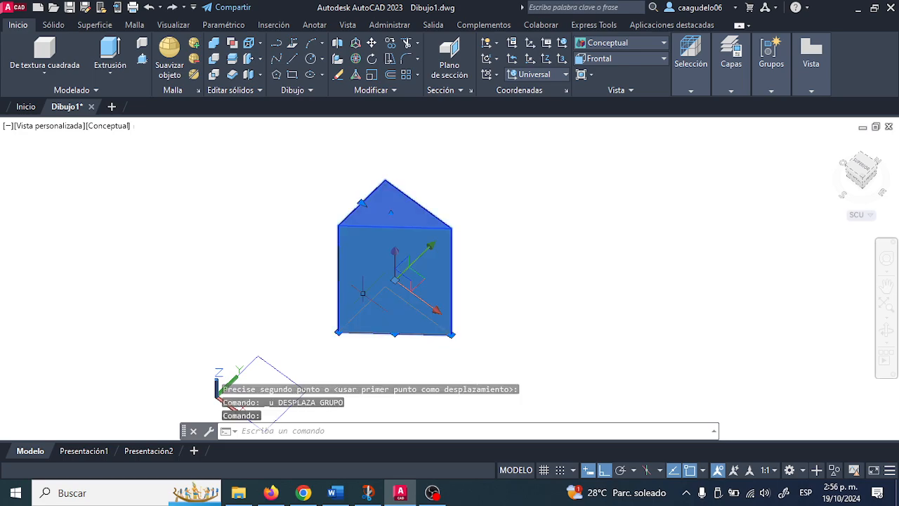
pyautogui.press('Delete')
pyautogui.hotkey('ctrl', 'z')
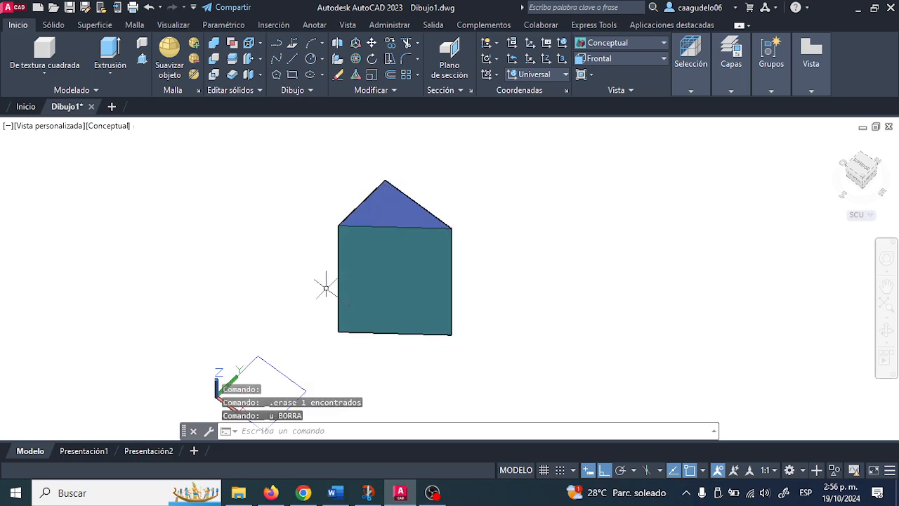
pyautogui.hotkey('ctrl', 'z')
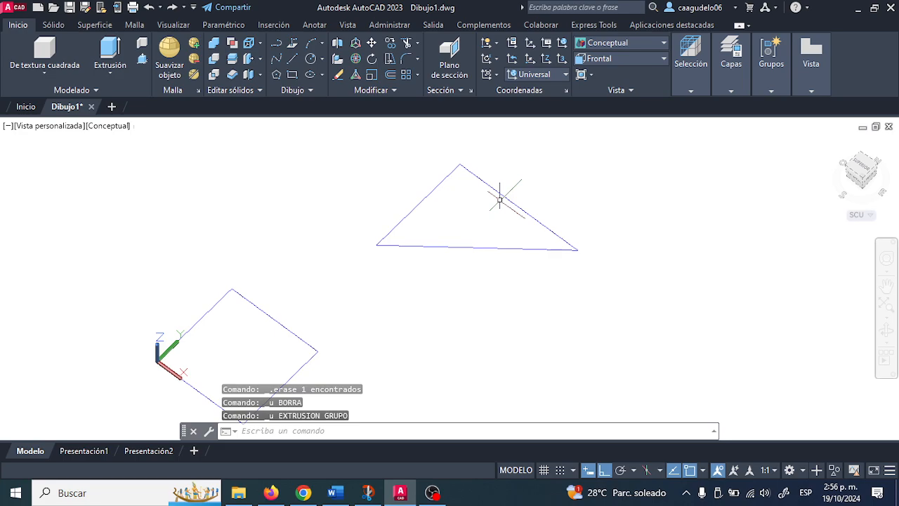
# Try pulling the area inside the triangle upwards with Presspull, without keeping the result
pyautogui.moveTo(500, 200); pyautogui.dragTo(470, 231, button='middle')
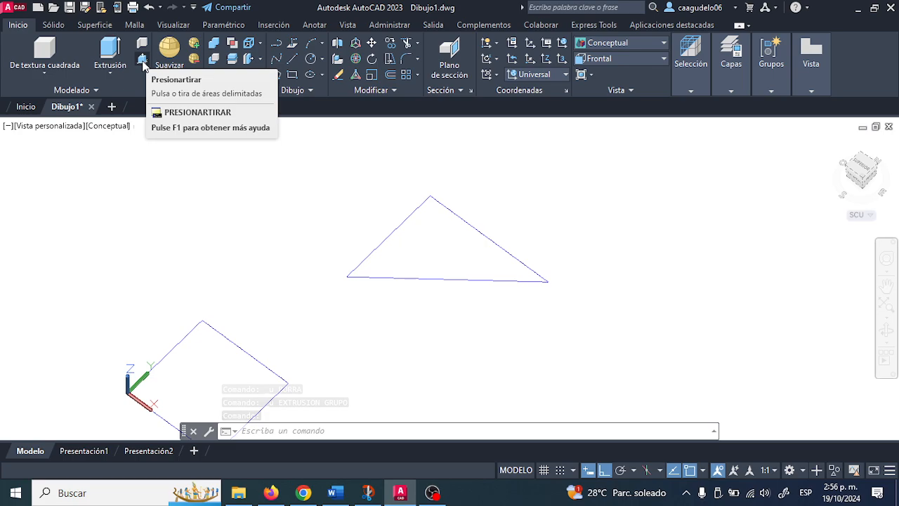
pyautogui.click(142, 61)
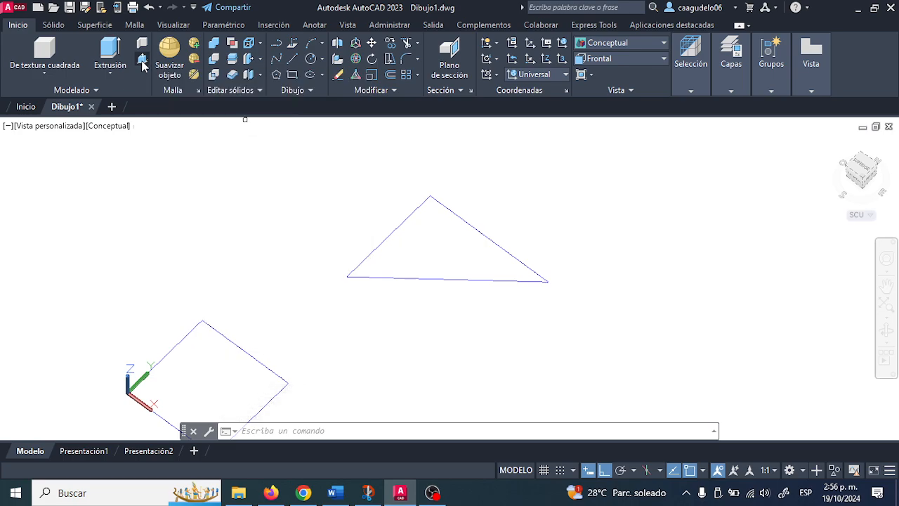
pyautogui.click(393, 246)
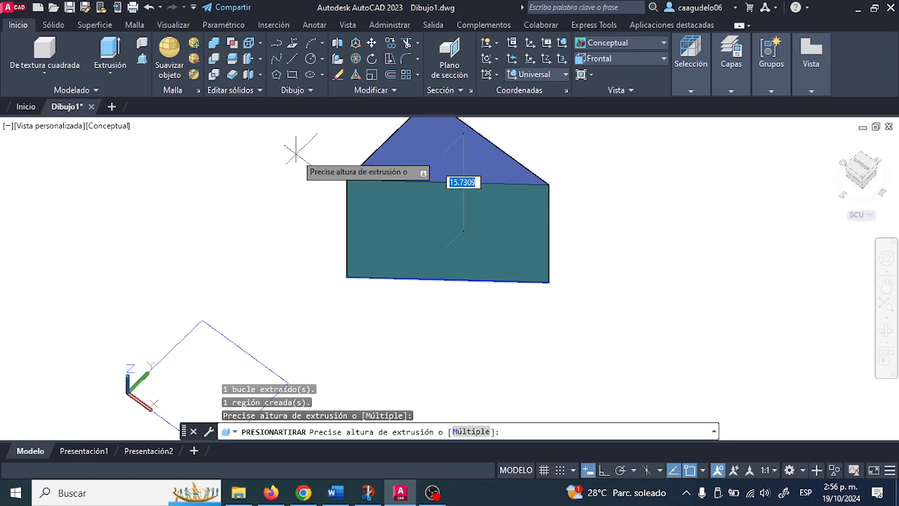
pyautogui.press('Escape')
pyautogui.press('Escape')
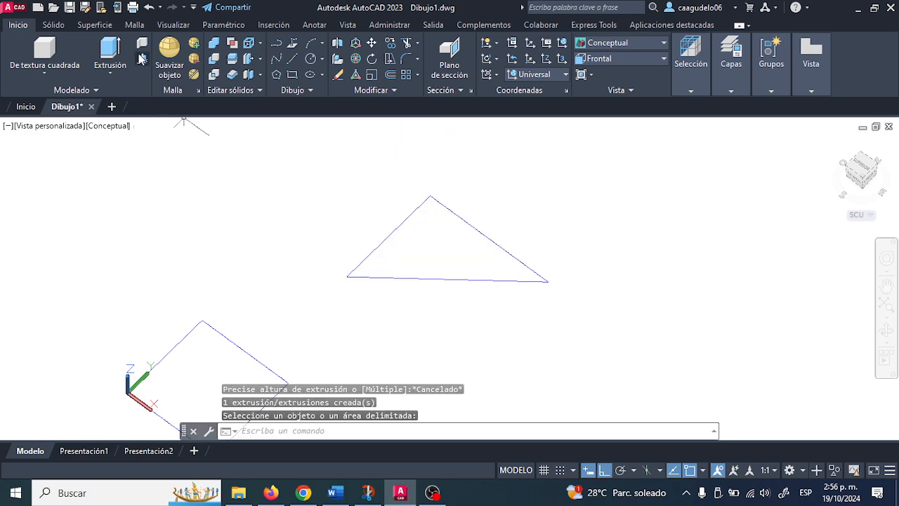
# Try Presspull on the area enclosed by the square's four separate lines, without keeping the result
pyautogui.scroll(-2, 184, 119)
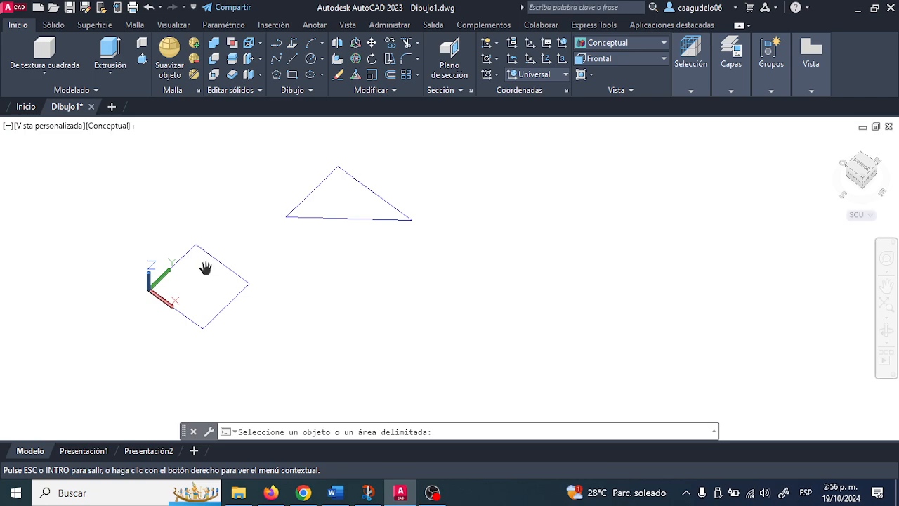
pyautogui.moveTo(205, 267); pyautogui.dragTo(241, 269, button='middle')
pyautogui.scroll(1, 241, 273)
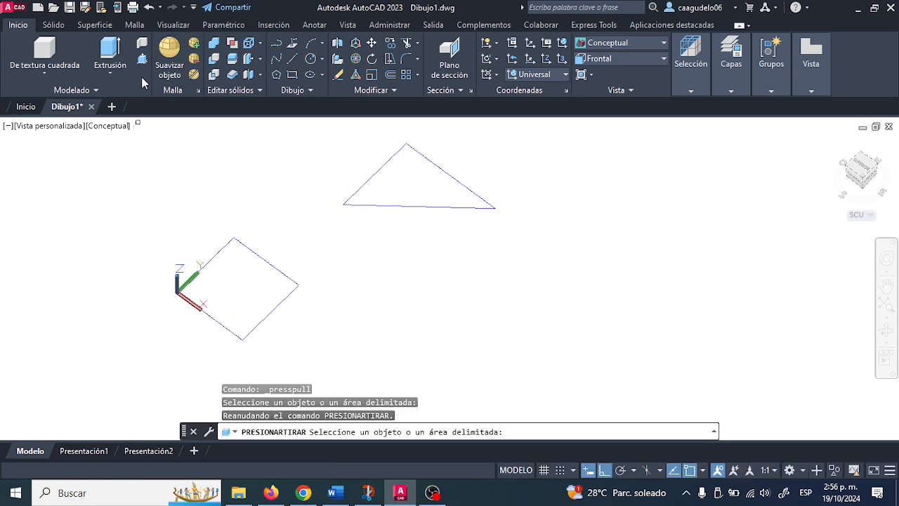
pyautogui.click(247, 277)
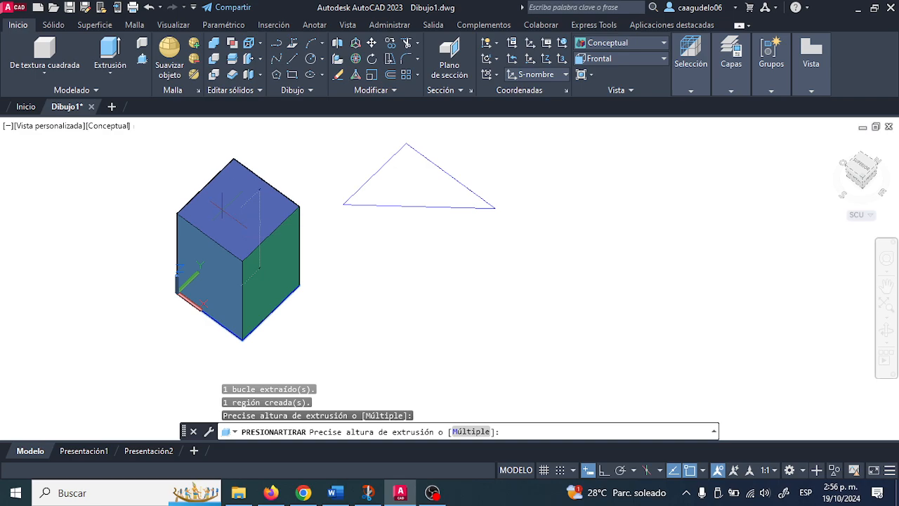
pyautogui.press('Escape')
pyautogui.press('Escape')
# Shorten one line of the square at its far Y-axis corner to leave a small gap in the outline
pyautogui.scroll(4, 254, 237)
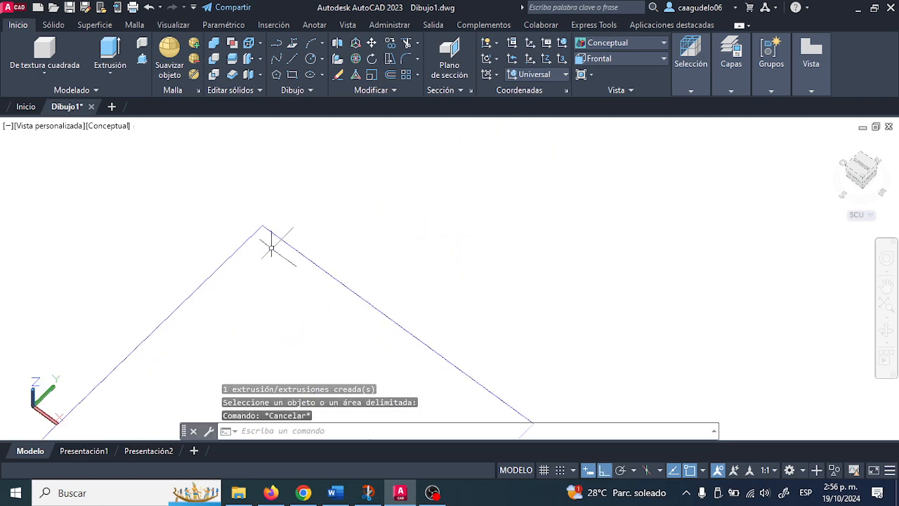
pyautogui.click(283, 244)
pyautogui.click(262, 226)
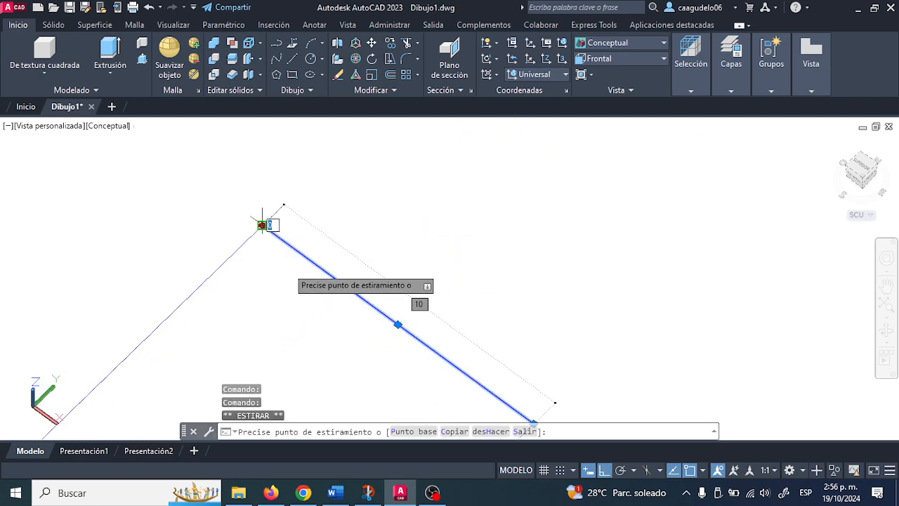
pyautogui.press('Escape')
pyautogui.scroll(-3, 260, 273)
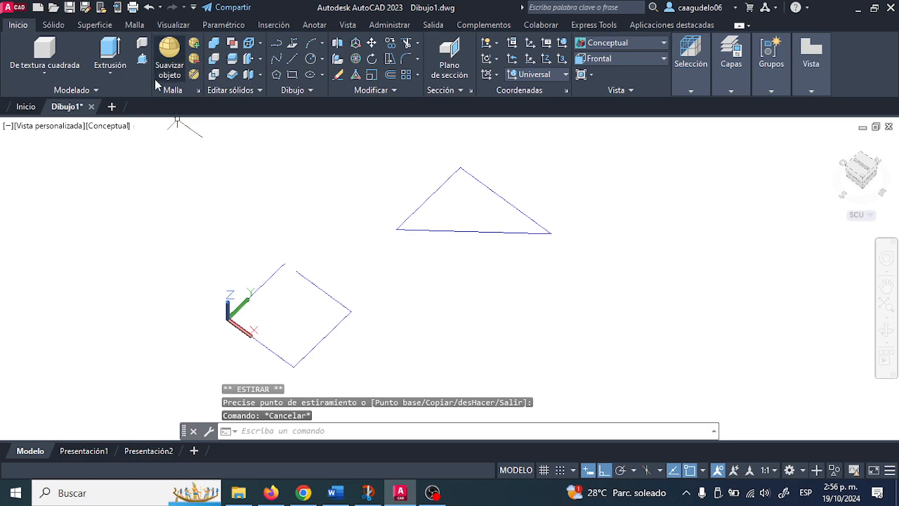
# Try Presspull on the area inside the square's open outline
pyautogui.hotkey('ctrl', 'shift', 'e')
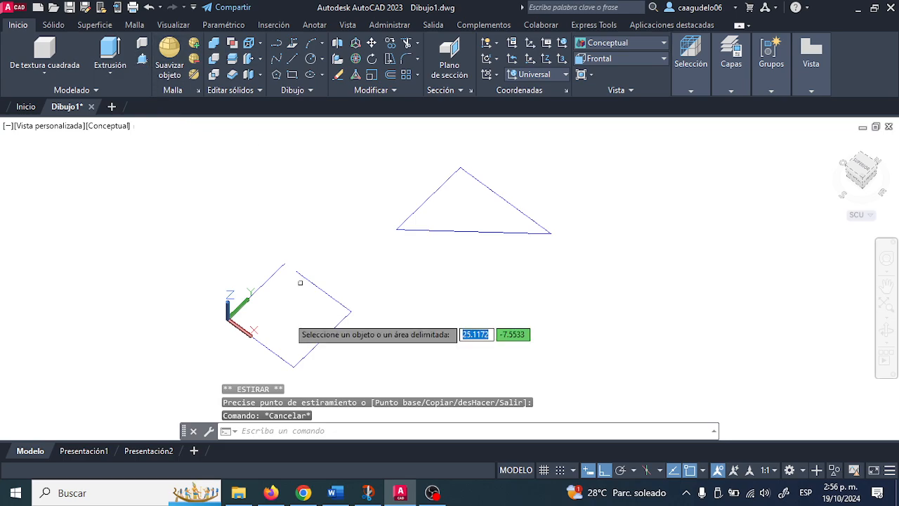
pyautogui.scroll(1, 300, 317)
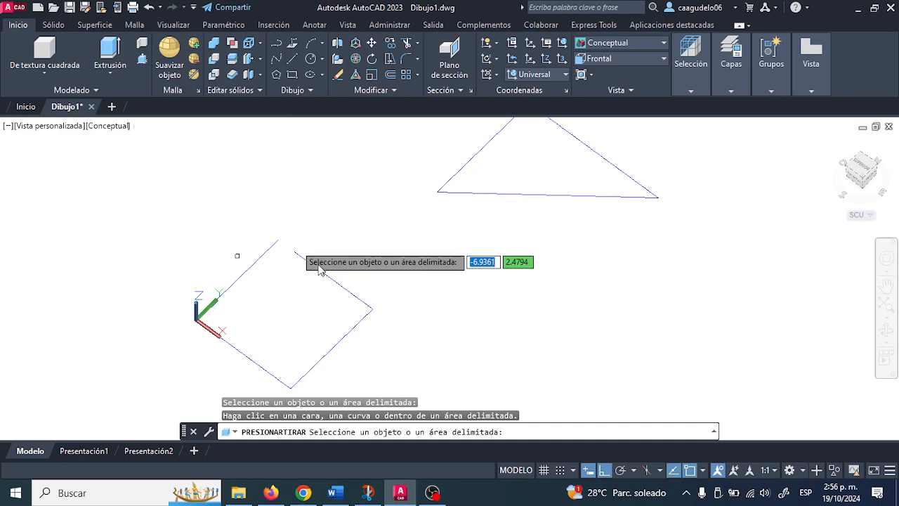
pyautogui.press('Escape')
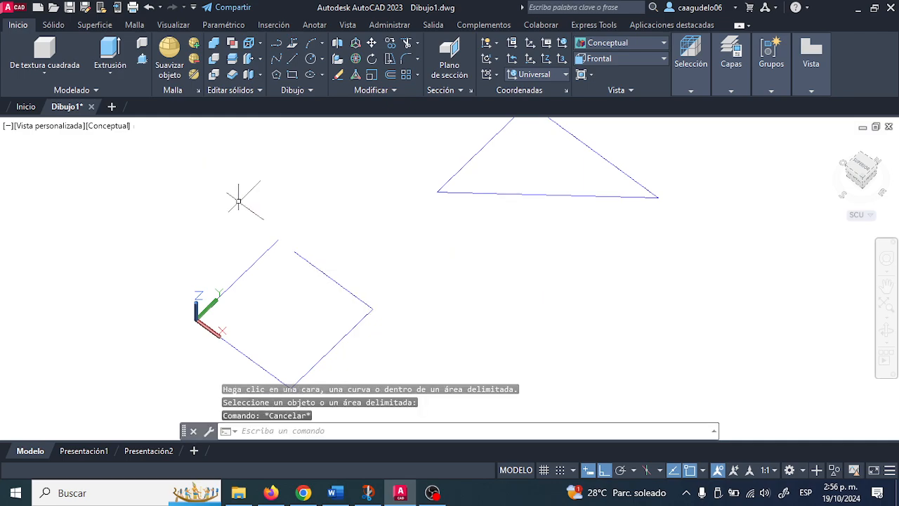
# Undo the shortening of the square's line at its far Y-axis corner to close the outline again
pyautogui.hotkey('ctrl', 'z')
pyautogui.hotkey('ctrl', 'z')
pyautogui.hotkey('ctrl', 'z')
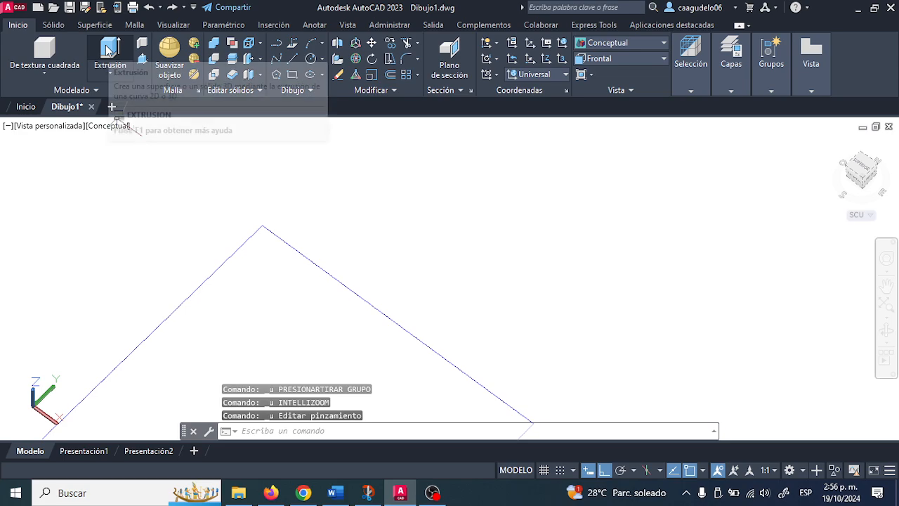
pyautogui.scroll(-2, 329, 283)
pyautogui.moveTo(329, 283); pyautogui.dragTo(233, 332, button='middle')
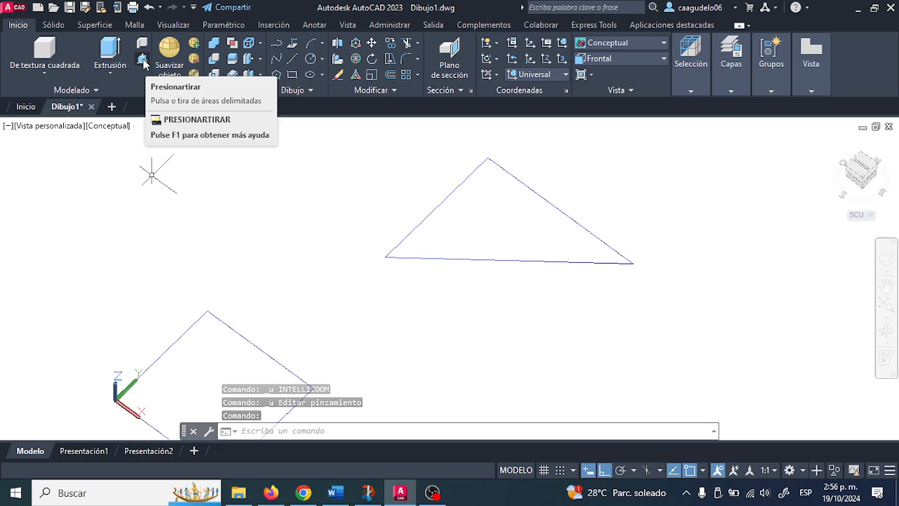
pyautogui.scroll(-2, 351, 273)
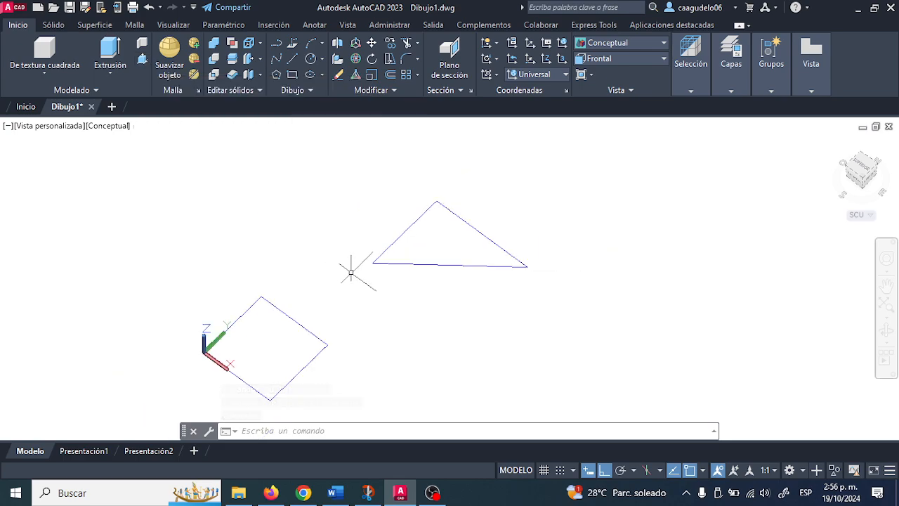
pyautogui.moveTo(351, 273); pyautogui.dragTo(238, 276, button='middle')
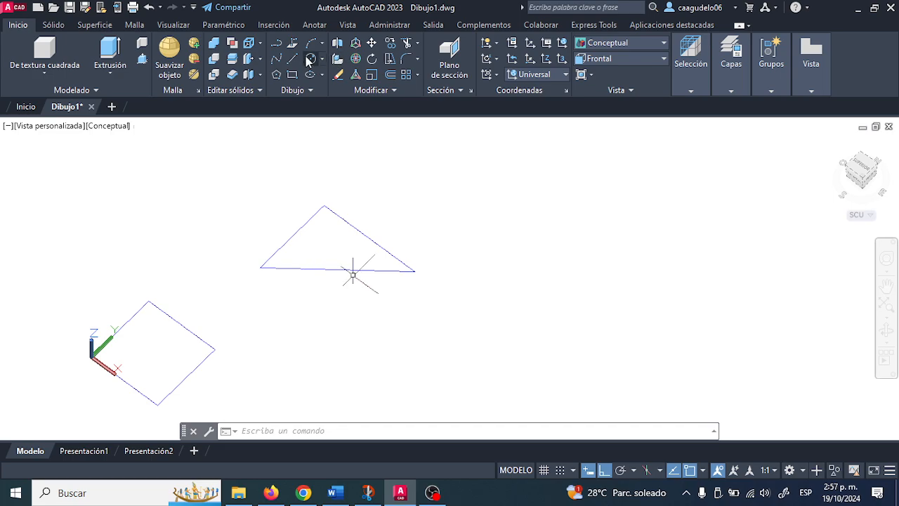
# Switch to the top view and draw a circle with a radius of about 21.8 beyond the triangle along X
pyautogui.click(860, 165)
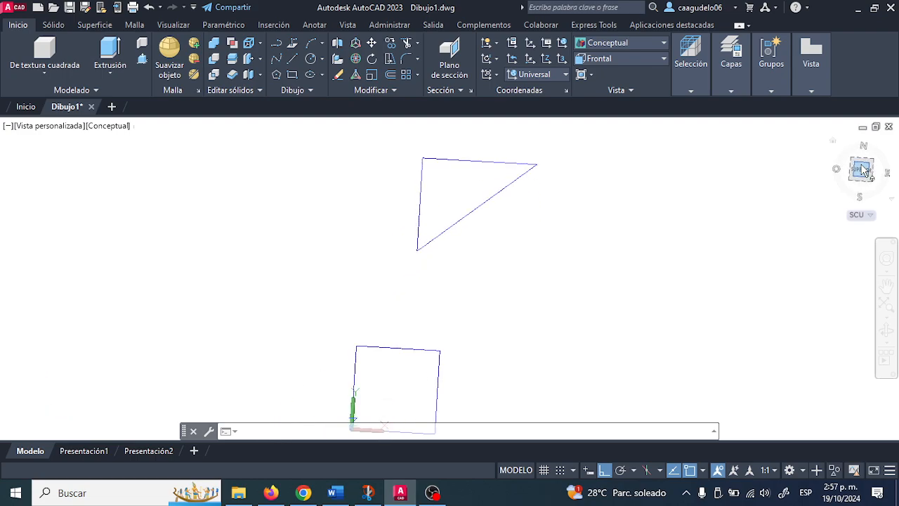
pyautogui.scroll(-2, 590, 249)
pyautogui.moveTo(590, 249)
pyautogui.mouseDown(button='middle')
pyautogui.moveTo(375, 282)
pyautogui.moveTo(199, 292)
pyautogui.mouseUp(button='middle')
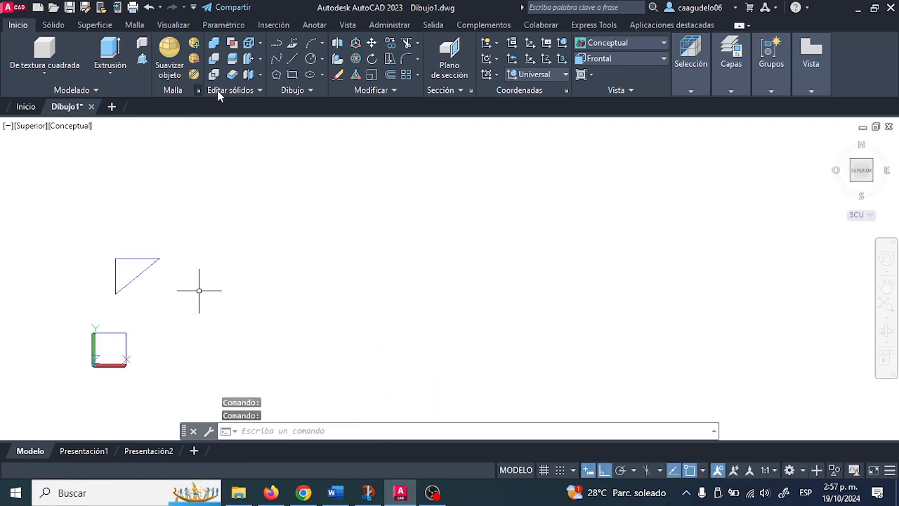
pyautogui.click(310, 58)
pyautogui.click(396, 201)
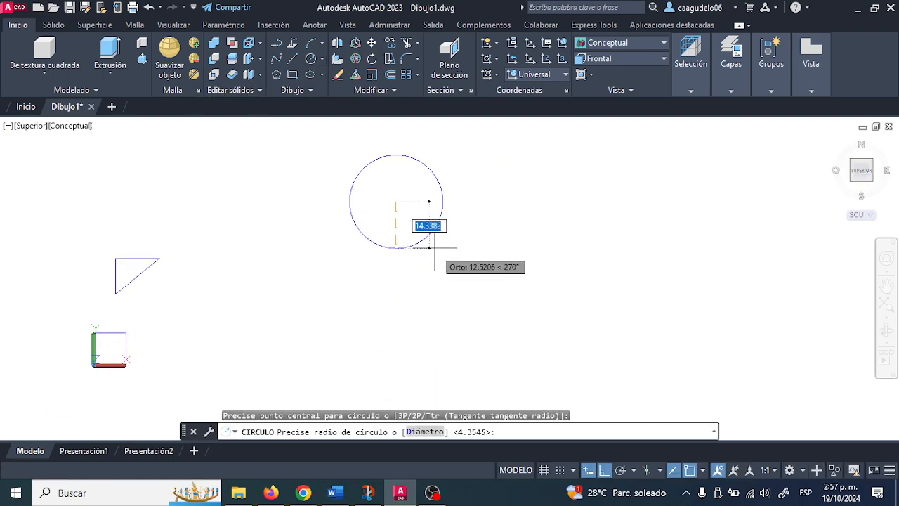
pyautogui.click(455, 272)
# Draw two more circles overlapping the first, one at its lower right with a radius of about 34.6 and one at its left
pyautogui.press('Return')
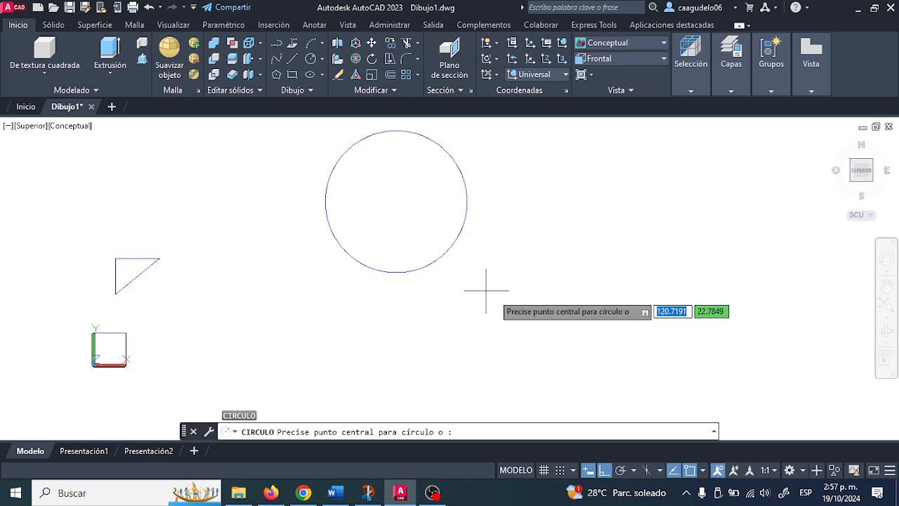
pyautogui.click(504, 309)
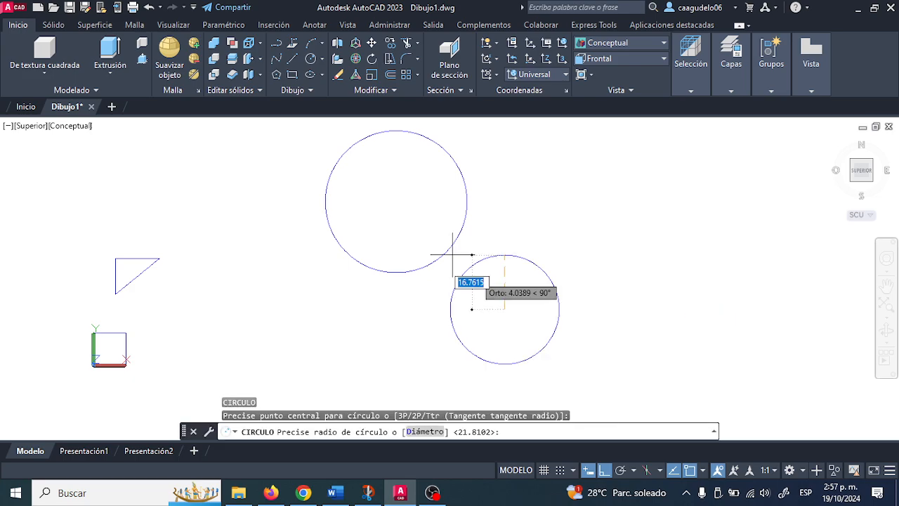
pyautogui.click(393, 201)
pyautogui.press('Return')
pyautogui.click(247, 168)
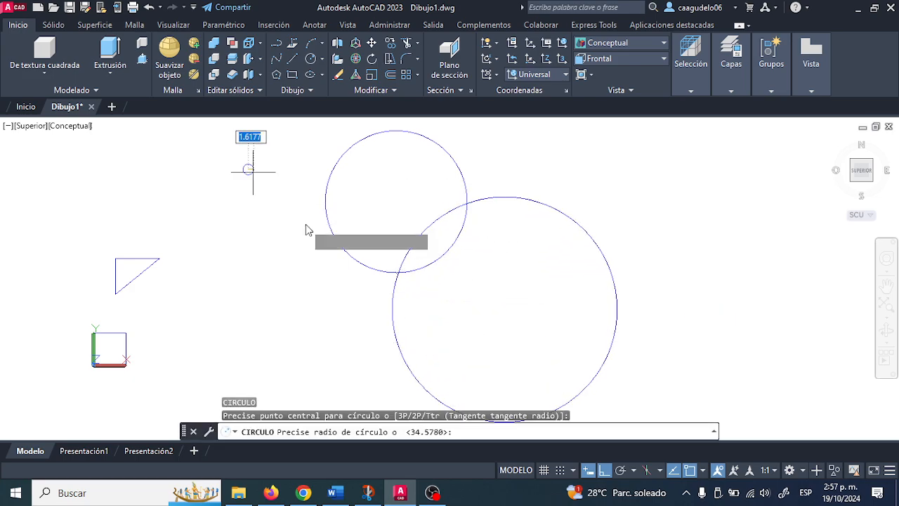
pyautogui.click(338, 202)
pyautogui.moveTo(379, 206); pyautogui.dragTo(358, 247, button='middle')
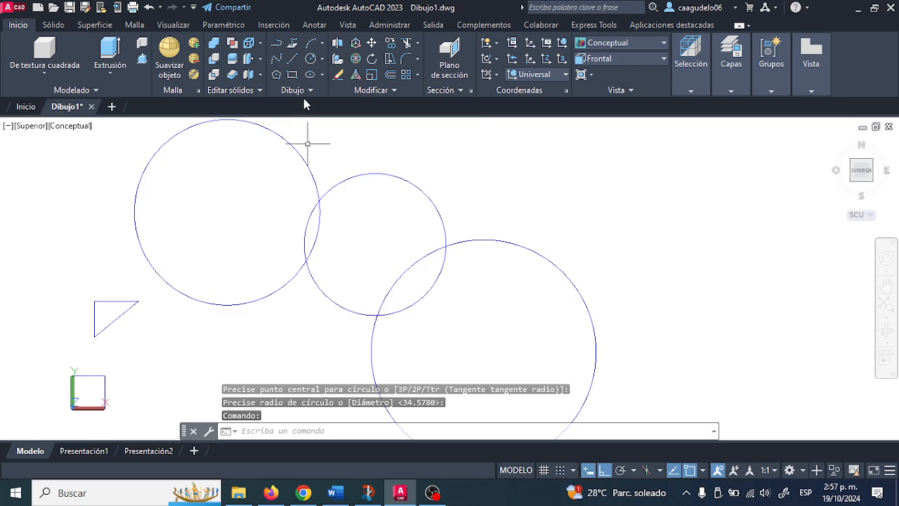
# Trim the three overlapping circles to a single closed outline made of four arcs
pyautogui.click(406, 43)
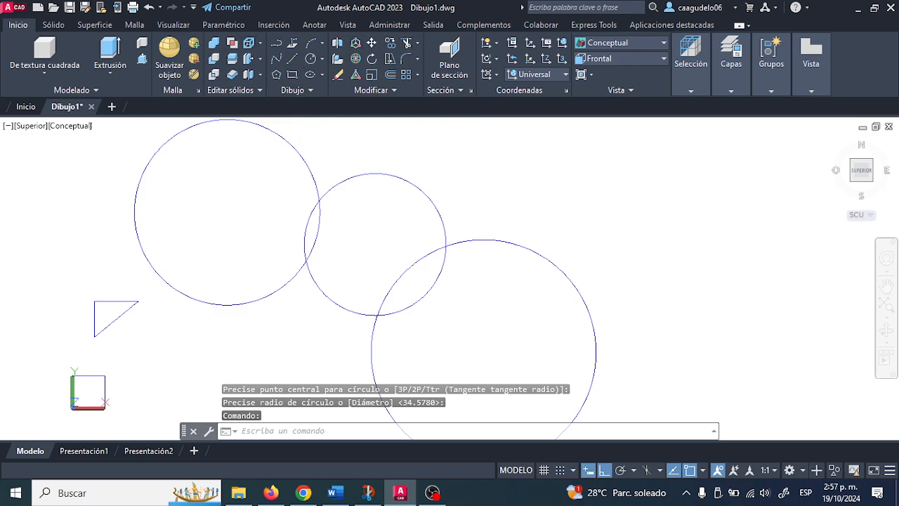
pyautogui.click(300, 159)
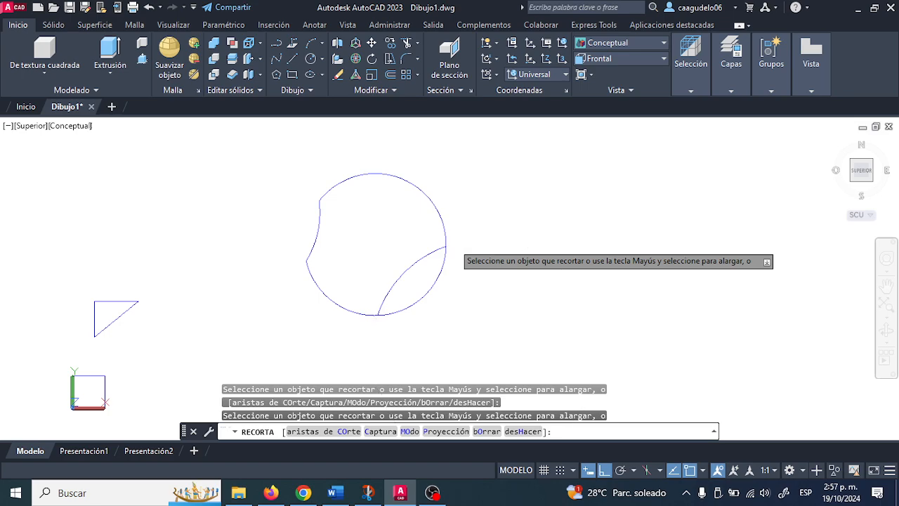
pyautogui.click(453, 243)
pyautogui.press('Return')
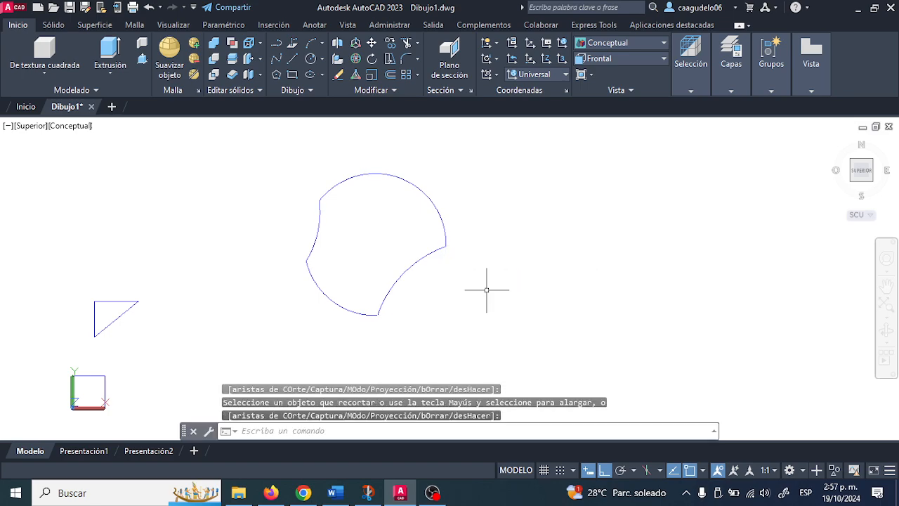
pyautogui.click(427, 203)
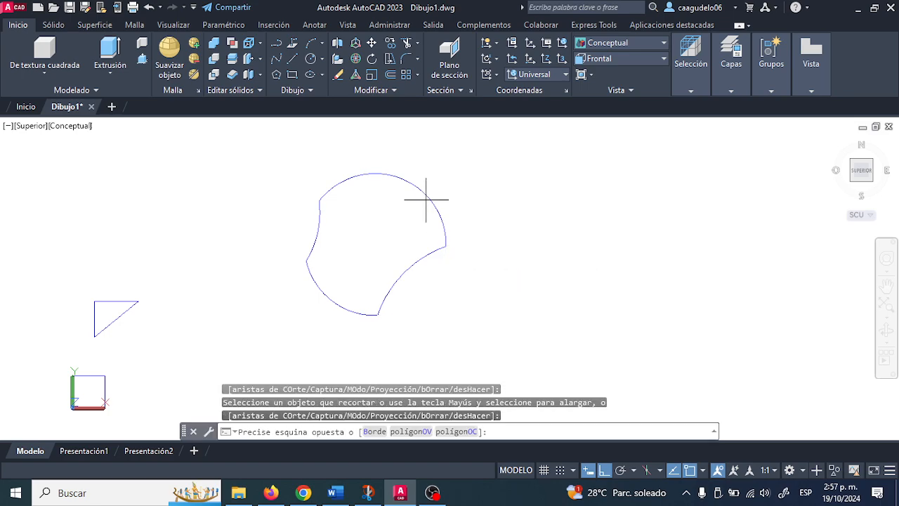
pyautogui.click(422, 194)
pyautogui.press('Escape')
pyautogui.press('Escape')
# Convert the four arcs of the closed outline into a region with the REGION command in a tilted 3D view
pyautogui.keyDown('shift'); pyautogui.moveTo(371, 267); pyautogui.dragTo(323, 179, button='middle'); pyautogui.keyUp('shift')
pyautogui.keyDown('shift'); pyautogui.moveTo(378, 266); pyautogui.dragTo(391, 231, button='middle'); pyautogui.keyUp('shift')
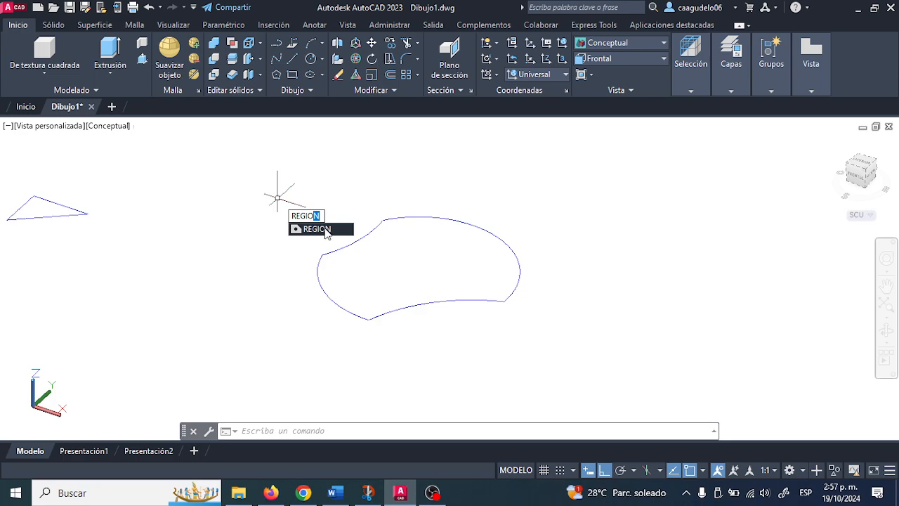
pyautogui.click(325, 230)
pyautogui.click(289, 193)
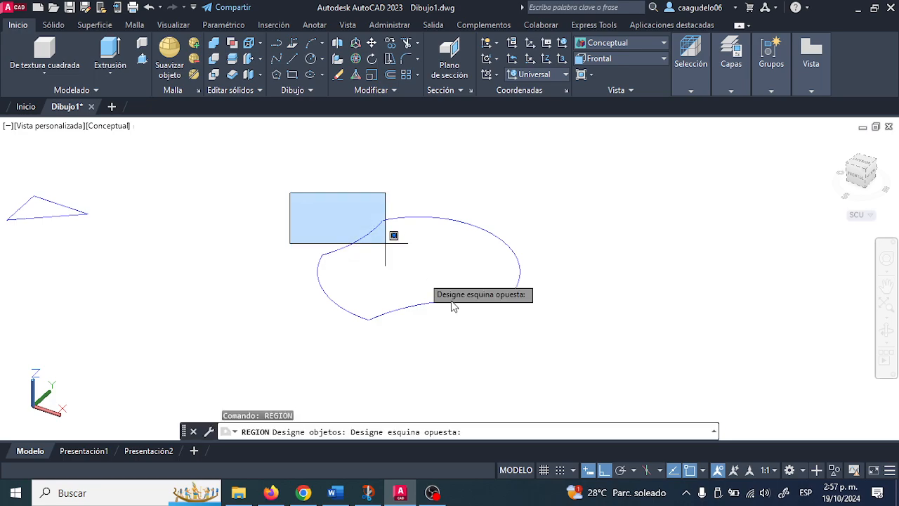
pyautogui.click(564, 365)
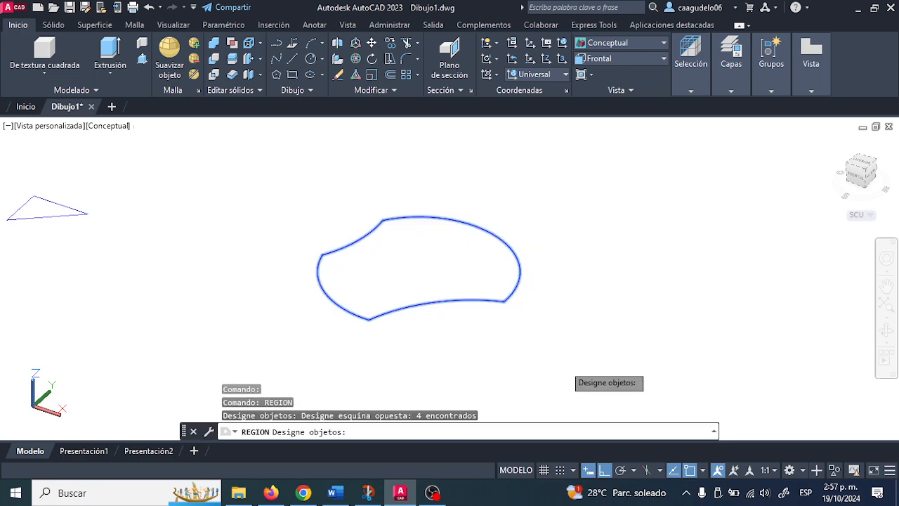
pyautogui.press('Return')
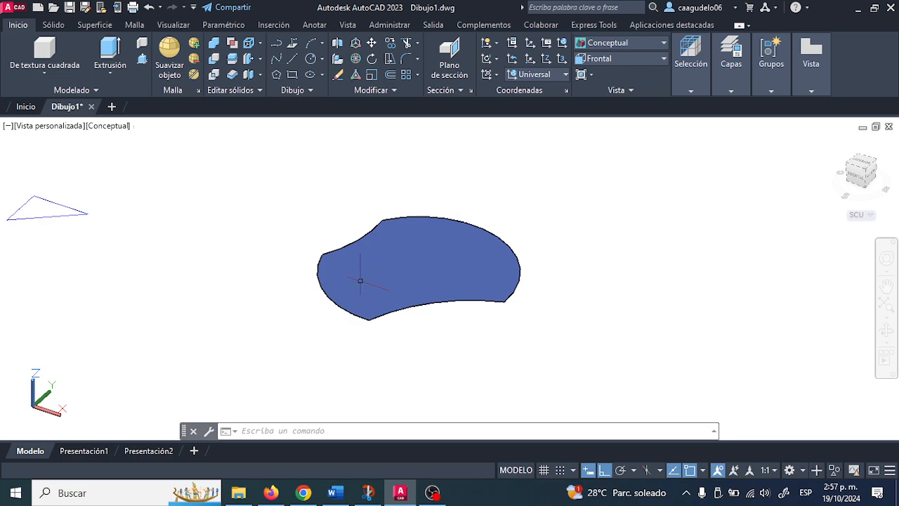
# Extrude the region upwards into a solid, and undo the extrusion
pyautogui.click(387, 270)
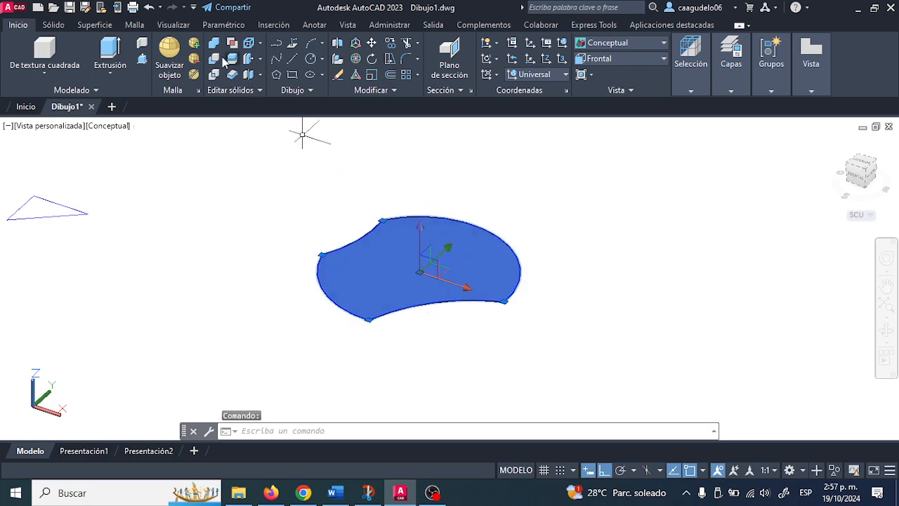
pyautogui.click(109, 56)
pyautogui.moveTo(482, 178); pyautogui.dragTo(420, 280, button='middle')
pyautogui.click(429, 205)
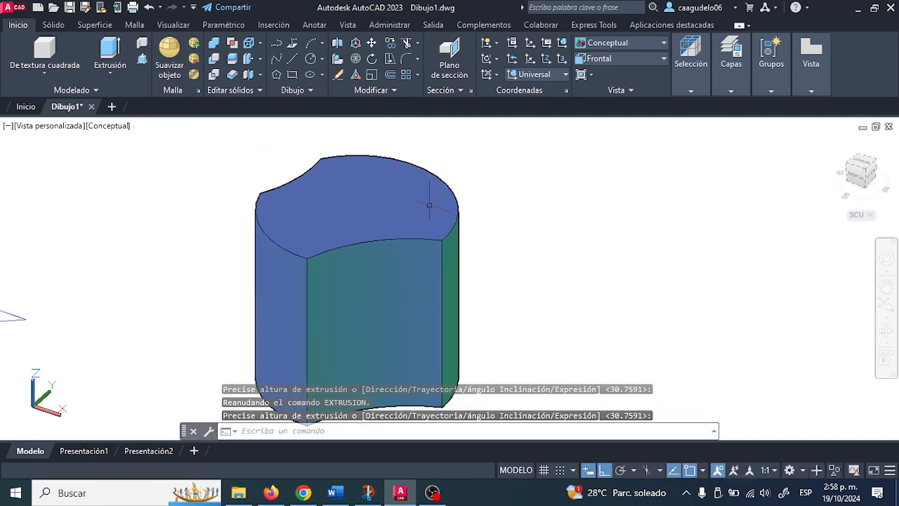
pyautogui.moveTo(399, 254); pyautogui.dragTo(476, 183, button='middle')
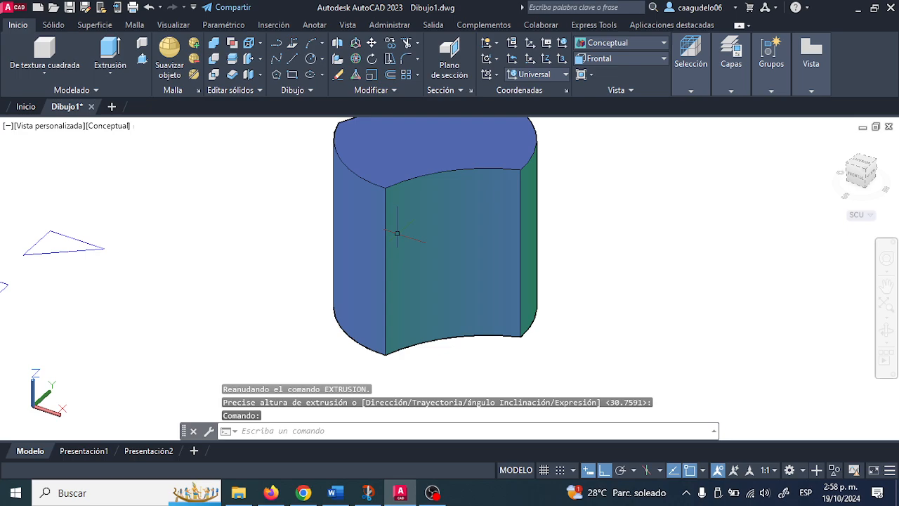
pyautogui.hotkey('ctrl', 'z')
pyautogui.hotkey('ctrl', 'z')
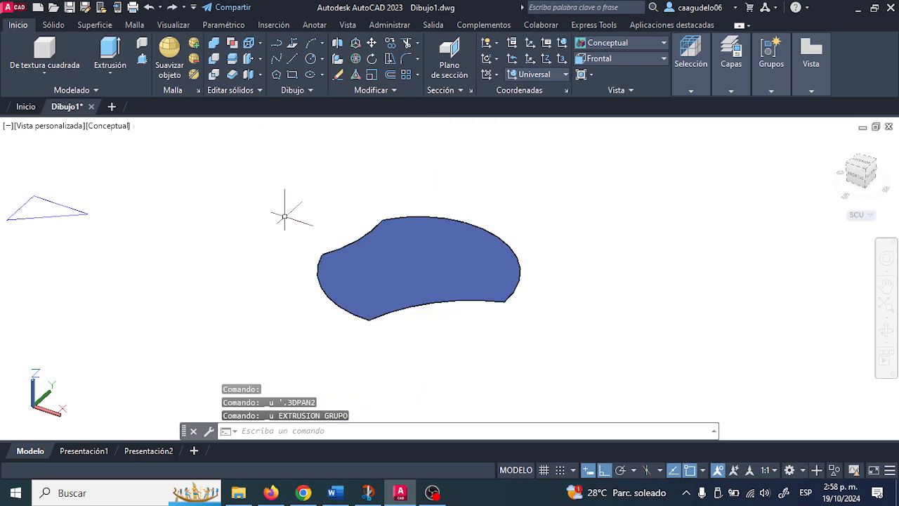
# Delete the curved region and the triangle, keeping only the square at the origin
pyautogui.press('Return')
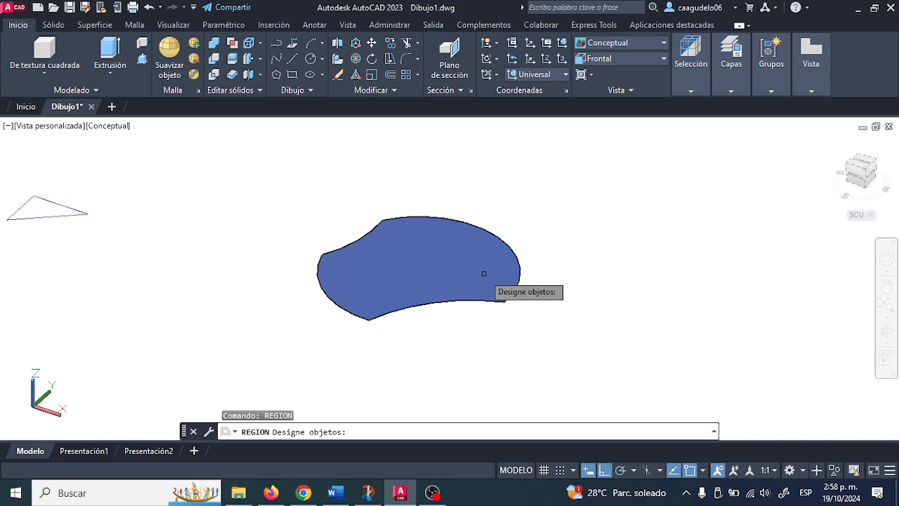
pyautogui.press('Escape')
pyautogui.click(543, 324)
pyautogui.click(295, 190)
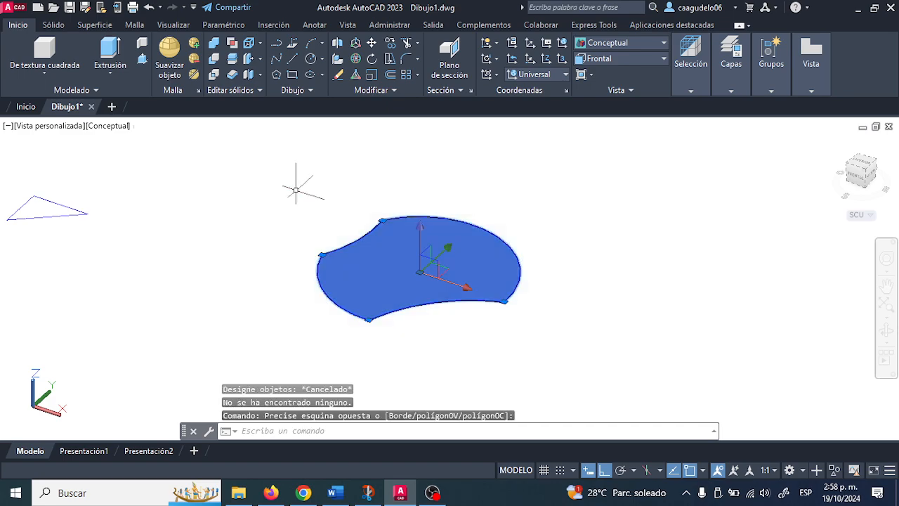
pyautogui.press('Delete')
pyautogui.scroll(-2, 296, 191)
pyautogui.scroll(-2, 211, 245)
pyautogui.moveTo(212, 248); pyautogui.dragTo(319, 257, button='middle')
pyautogui.scroll(3, 320, 255)
pyautogui.click(259, 197)
pyautogui.click(190, 150)
pyautogui.press('Delete')
pyautogui.moveTo(205, 240); pyautogui.dragTo(271, 291, button='middle')
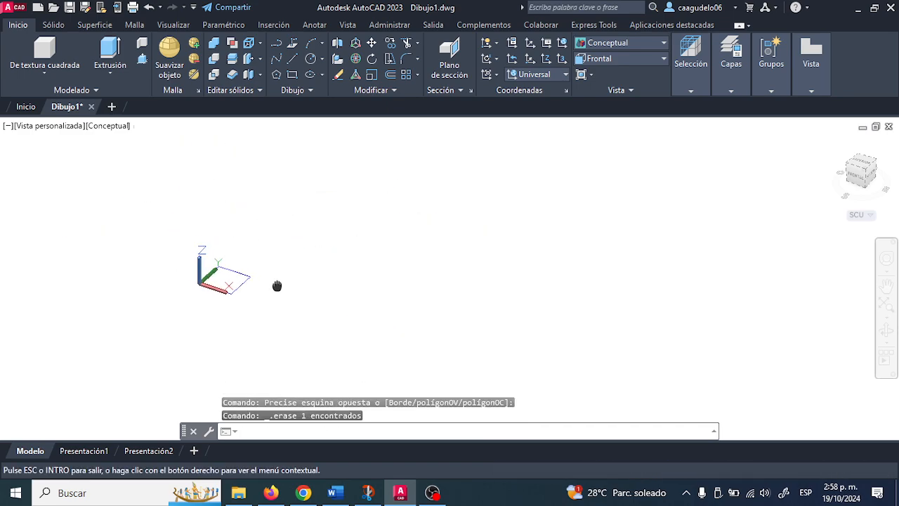
# Select the square's far side to check whether its edges are separate lines, and clear the selection
pyautogui.scroll(2, 218, 275)
pyautogui.click(245, 262)
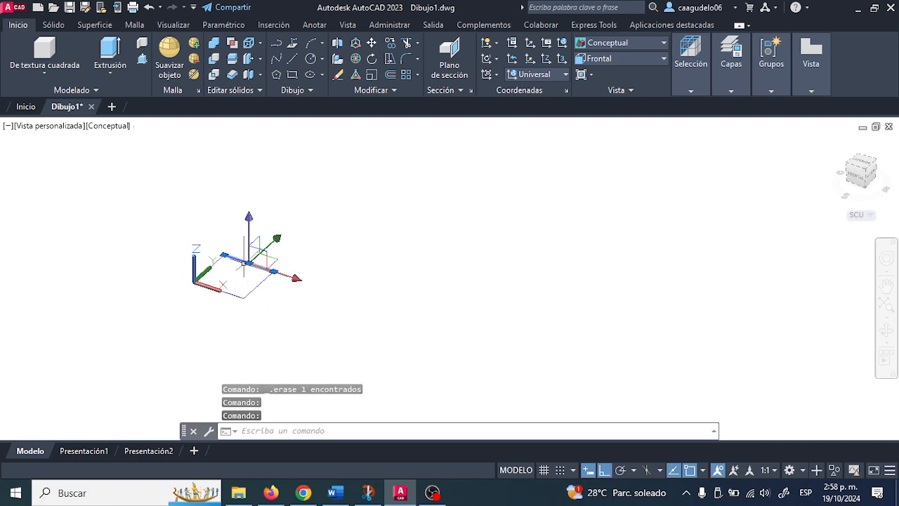
pyautogui.press('Escape')
pyautogui.scroll(3, 198, 259)
pyautogui.click(154, 227)
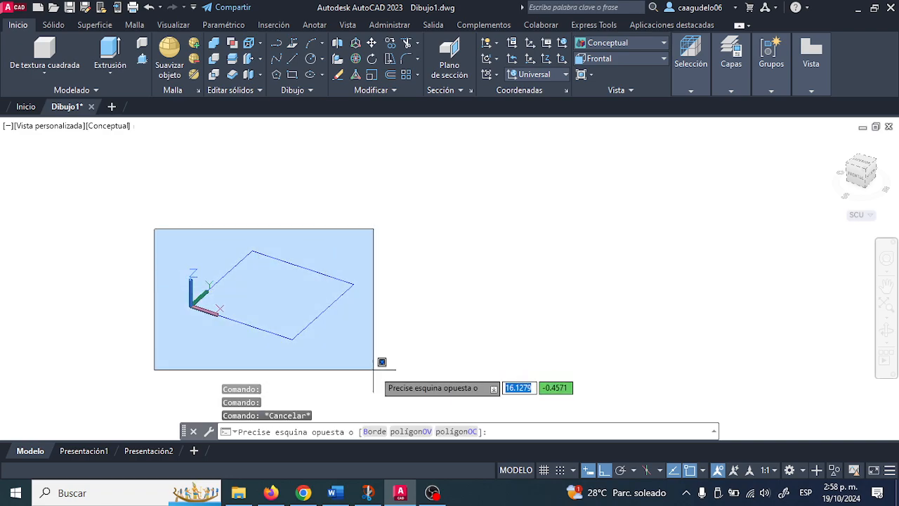
pyautogui.press('Escape')
pyautogui.press('Escape')
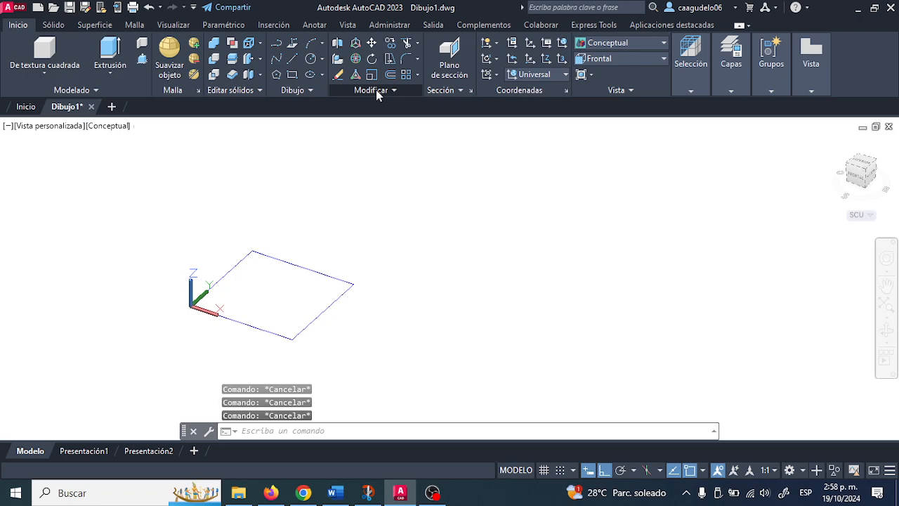
pyautogui.click(375, 89)
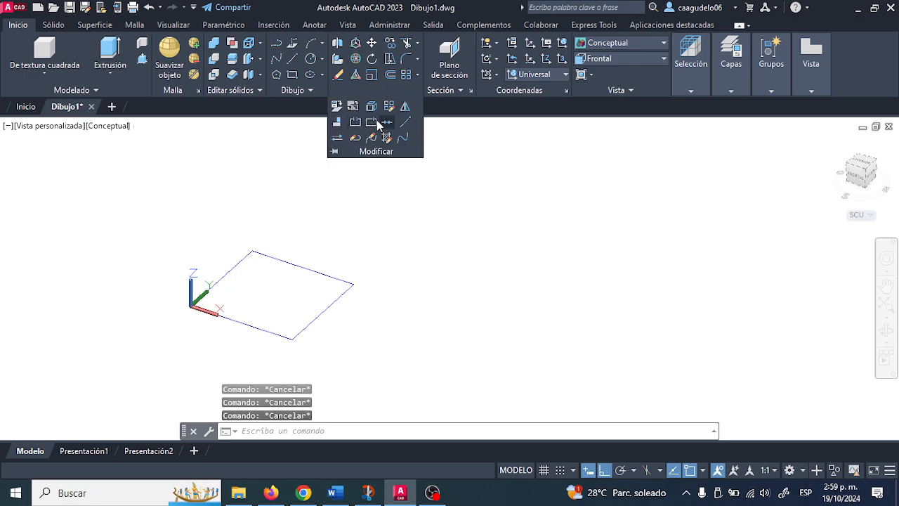
pyautogui.click(163, 206)
pyautogui.press('Escape')
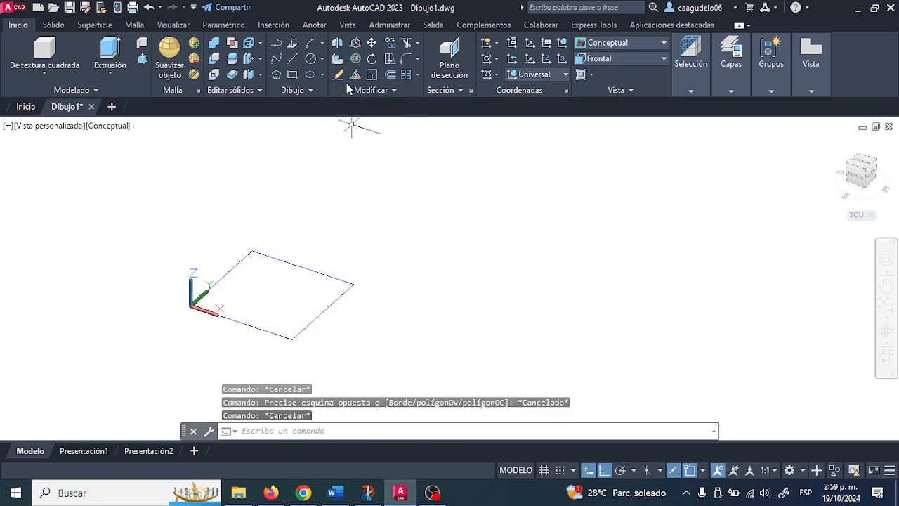
# Join the four separate sides of the square at the origin into a single polyline
pyautogui.click(346, 92)
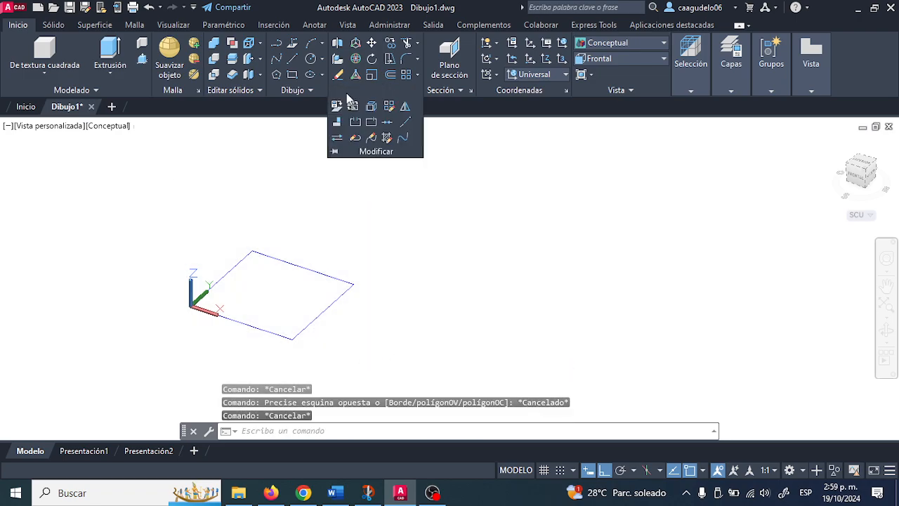
pyautogui.click(387, 121)
pyautogui.click(149, 198)
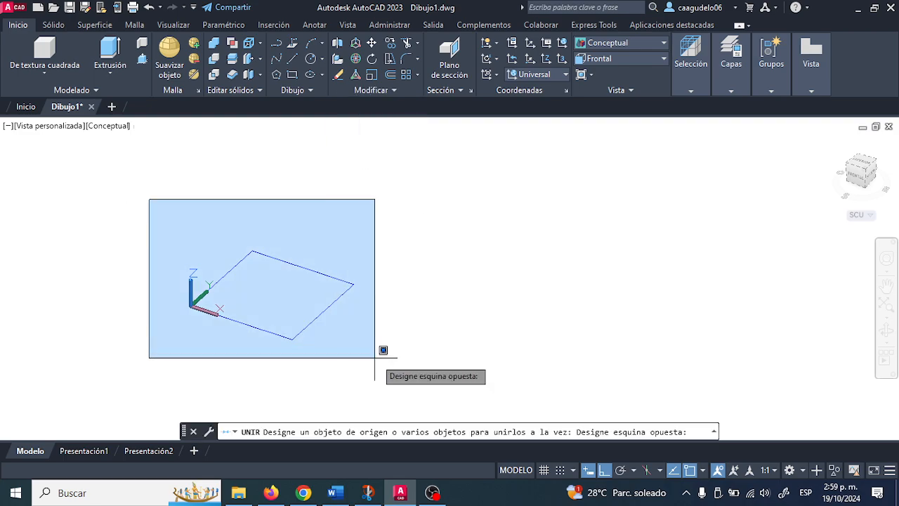
pyautogui.click(403, 364)
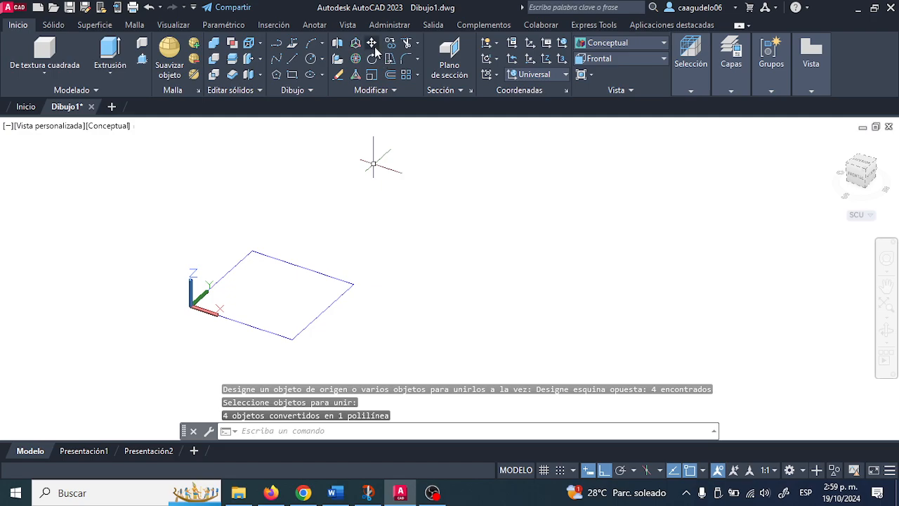
# Array the joined square rectangularly with 40 columns and 40 rows, spaced 2 units apart in both directions
pyautogui.click(400, 74)
pyautogui.click(309, 266)
pyautogui.press('Return')
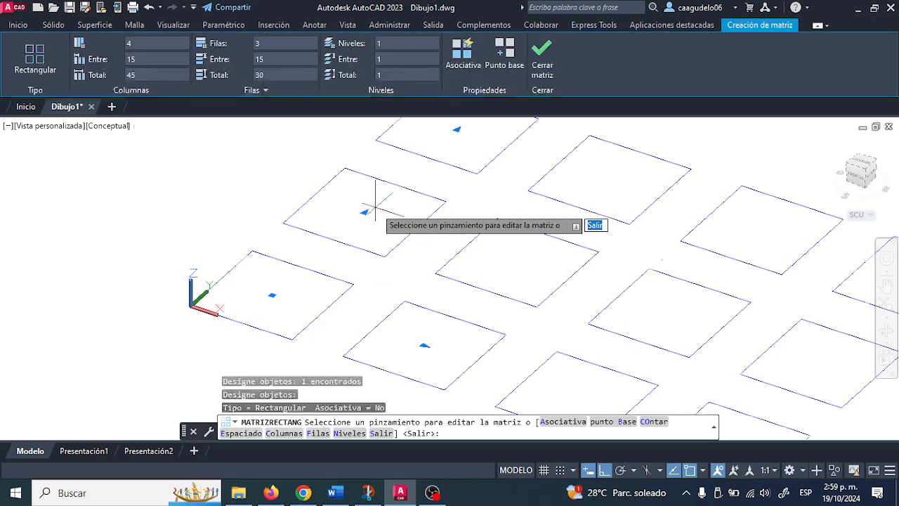
pyautogui.scroll(-2, 374, 218)
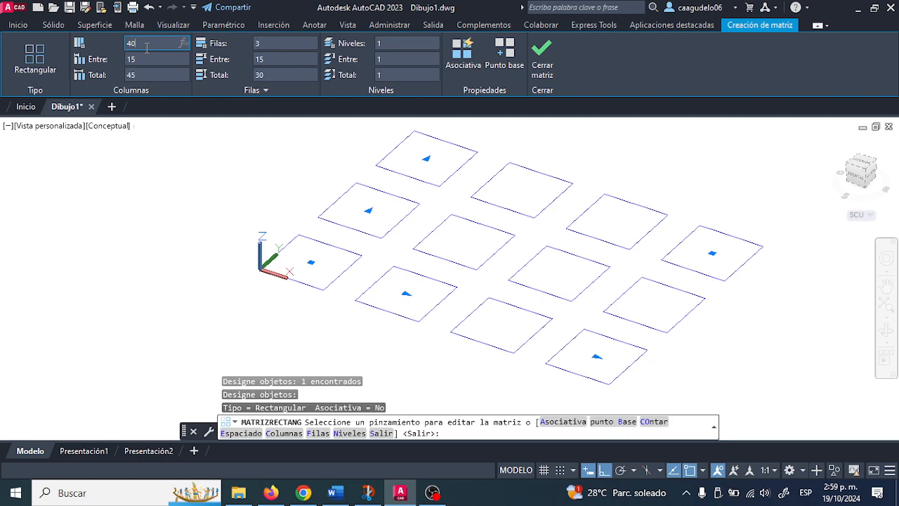
pyautogui.press('Return')
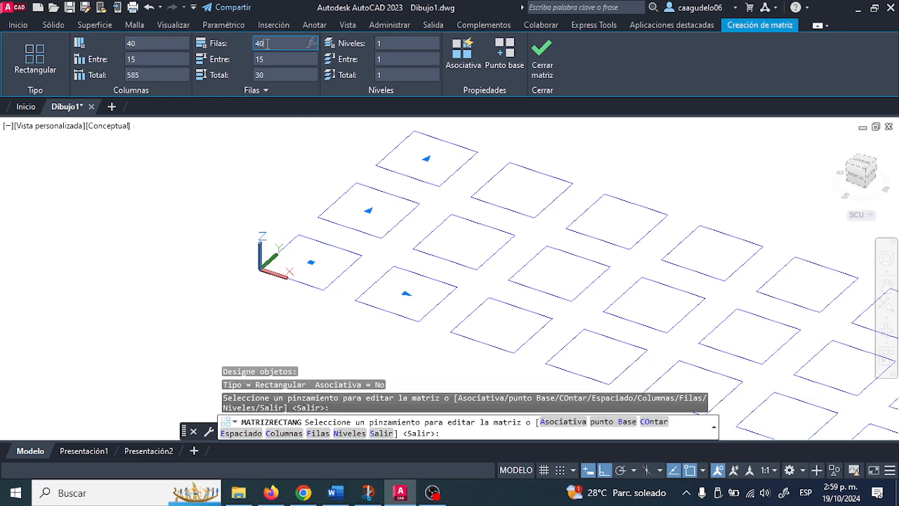
pyautogui.click(267, 44)
pyautogui.write('40')
pyautogui.press('Return')
pyautogui.click(170, 58)
pyautogui.write('4')
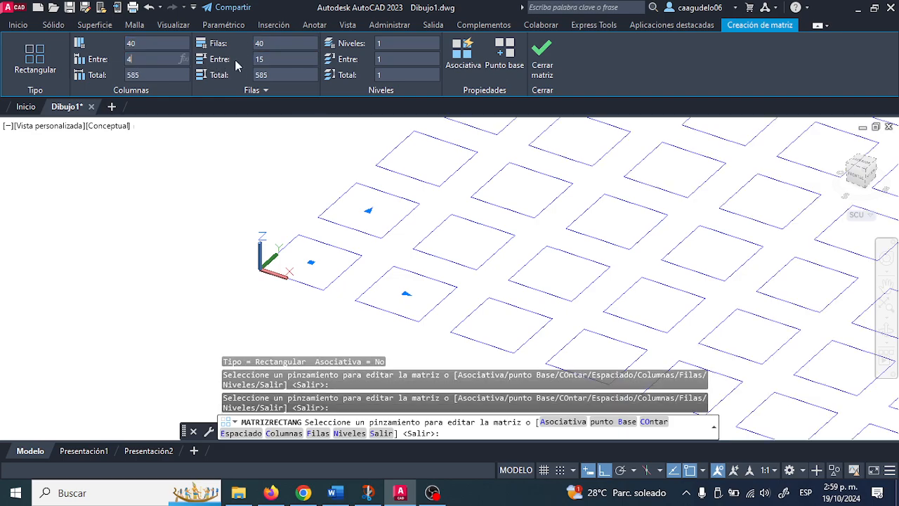
pyautogui.click(264, 59)
pyautogui.write('2')
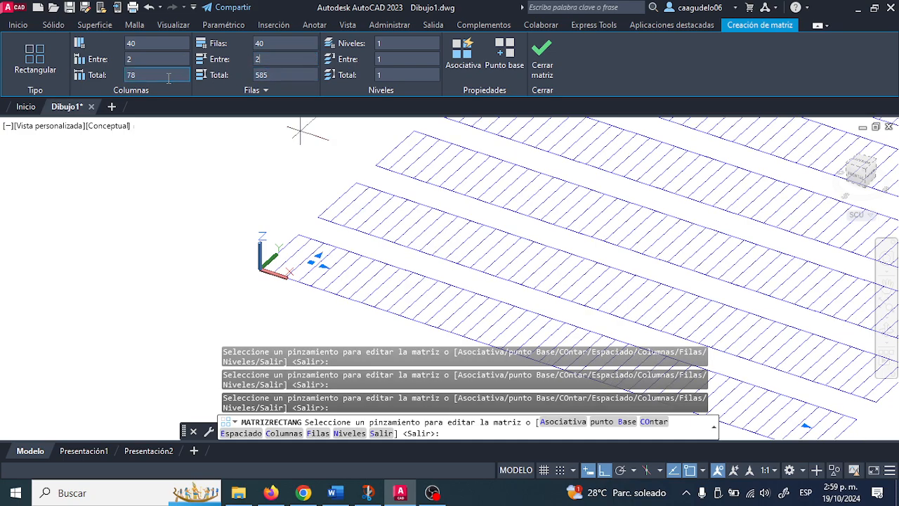
pyautogui.press('Return')
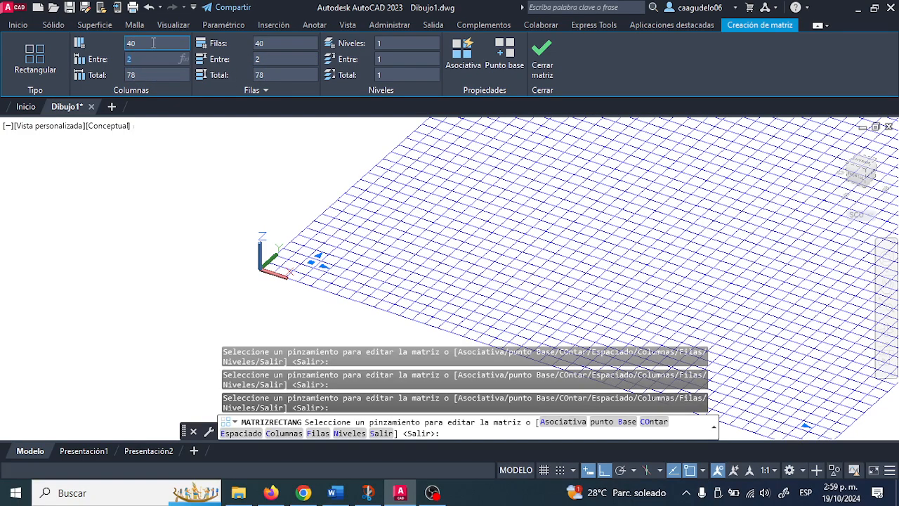
# Change the array to 2 columns with 40-unit spacing between columns and between rows, and finish it
pyautogui.write('2')
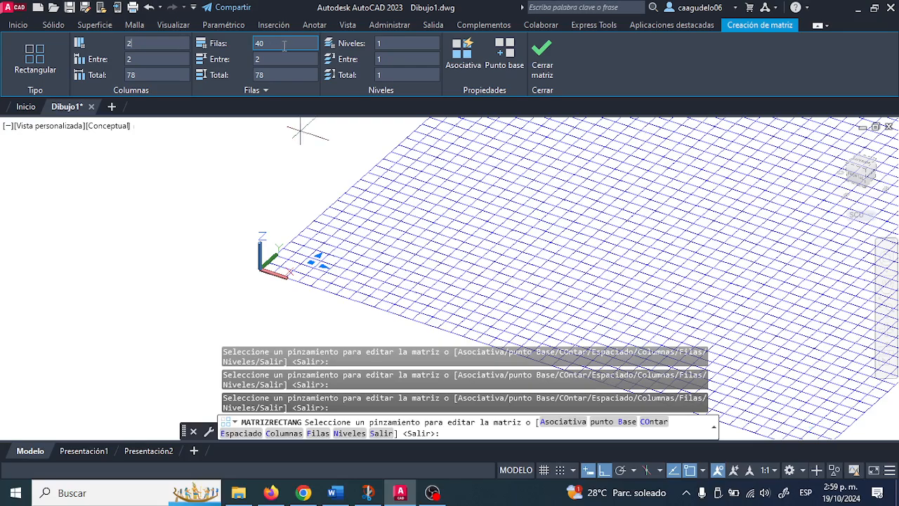
pyautogui.click(127, 59)
pyautogui.write('40')
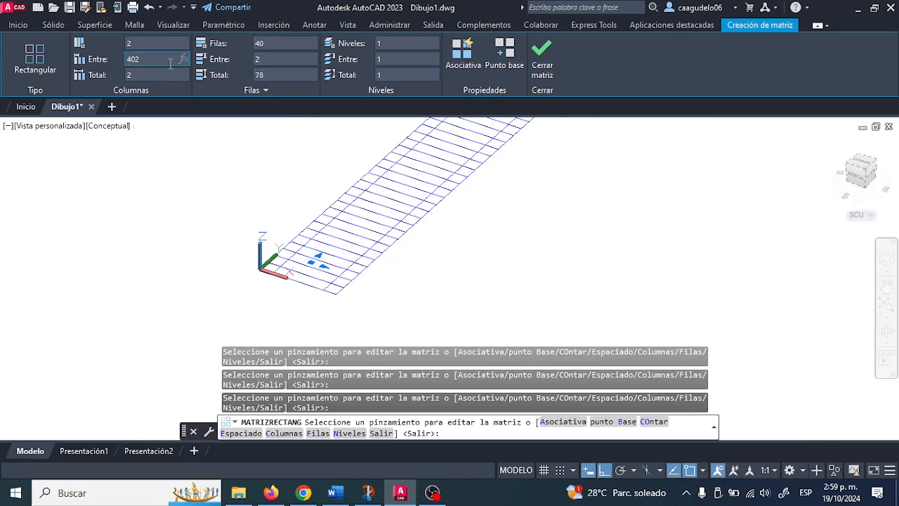
pyautogui.click(254, 59)
pyautogui.write('40')
pyautogui.click(177, 59)
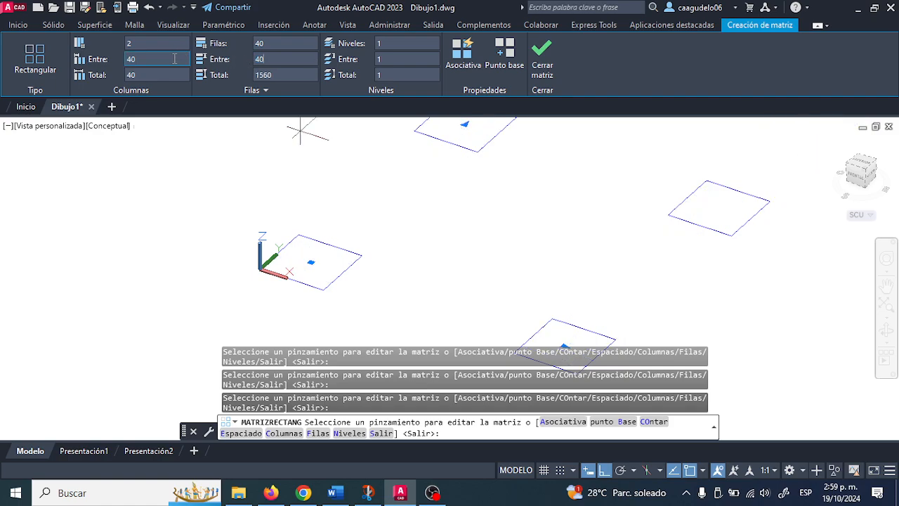
pyautogui.click(542, 55)
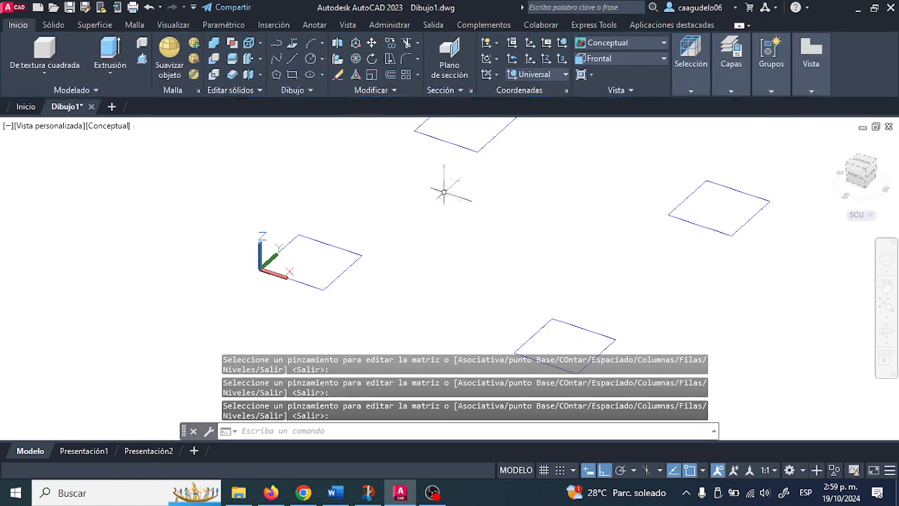
# Check one of the arrayed squares by selecting it, then undo the rectangular array
pyautogui.scroll(-5, 438, 195)
pyautogui.press('F12')
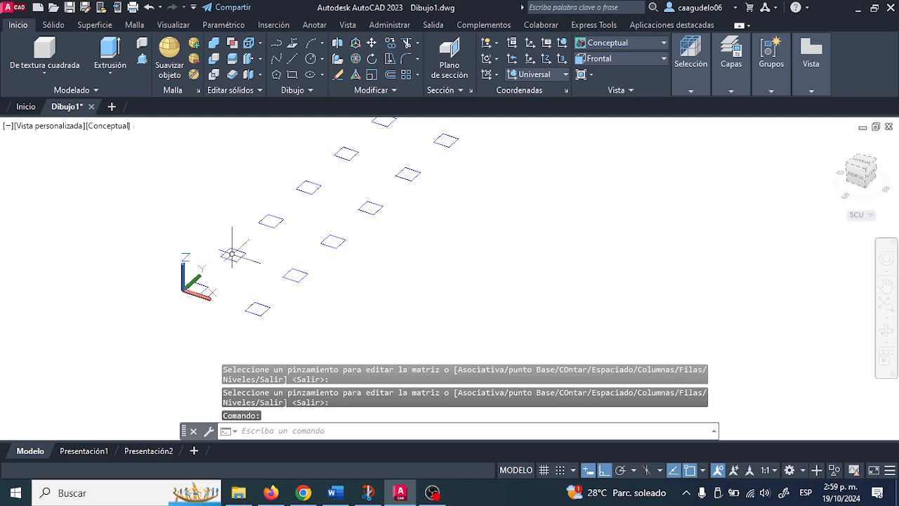
pyautogui.click(236, 253)
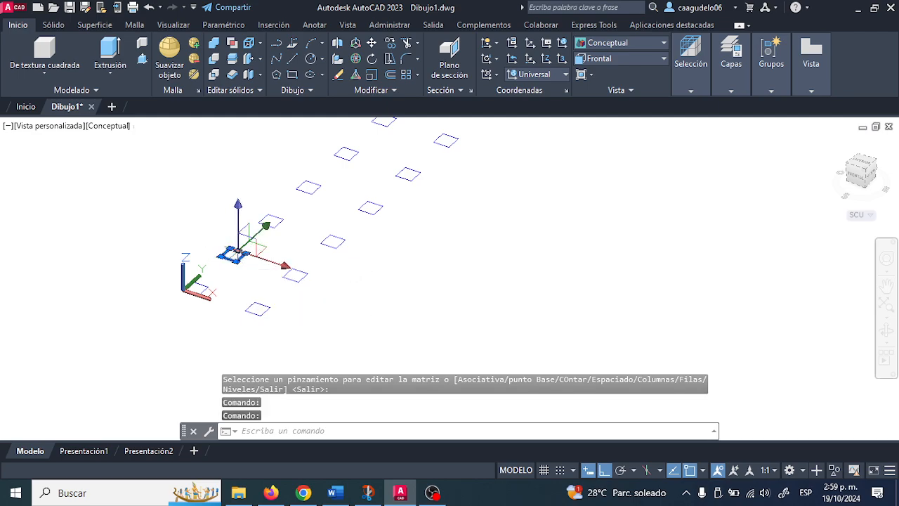
pyautogui.press('Escape')
pyautogui.hotkey('ctrl', 'z')
pyautogui.hotkey('ctrl', 'z')
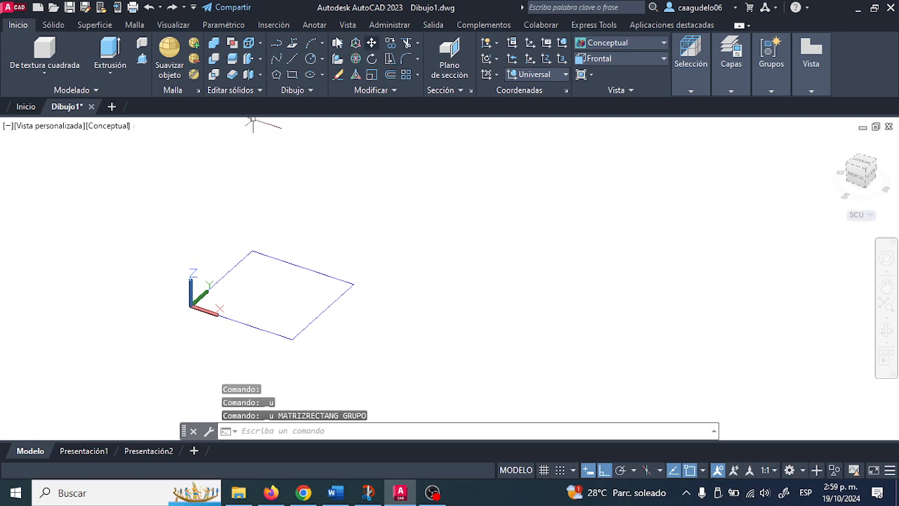
# Start a new rectangular array of the square at the origin with 2 columns and 2 rows
pyautogui.scroll(-7, 321, 244)
pyautogui.click(274, 201)
pyautogui.click(384, 302)
pyautogui.scroll(4, 334, 234)
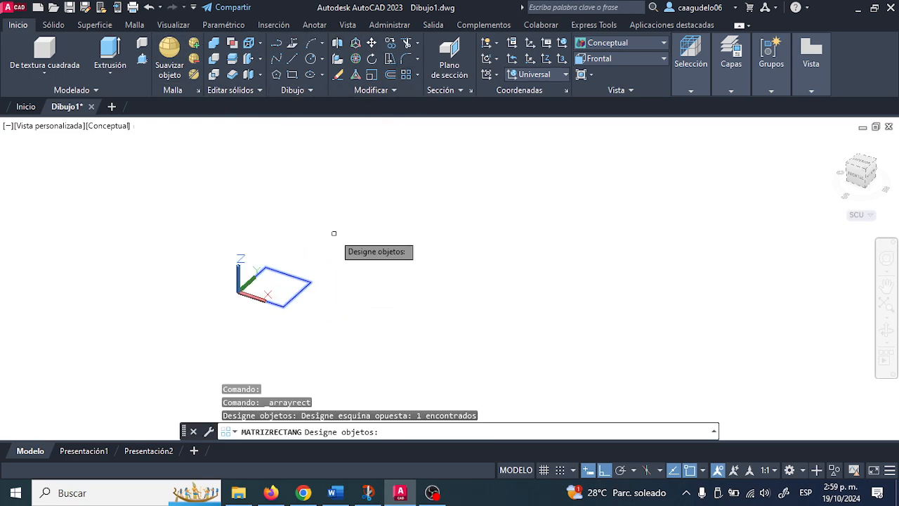
pyautogui.press('Return')
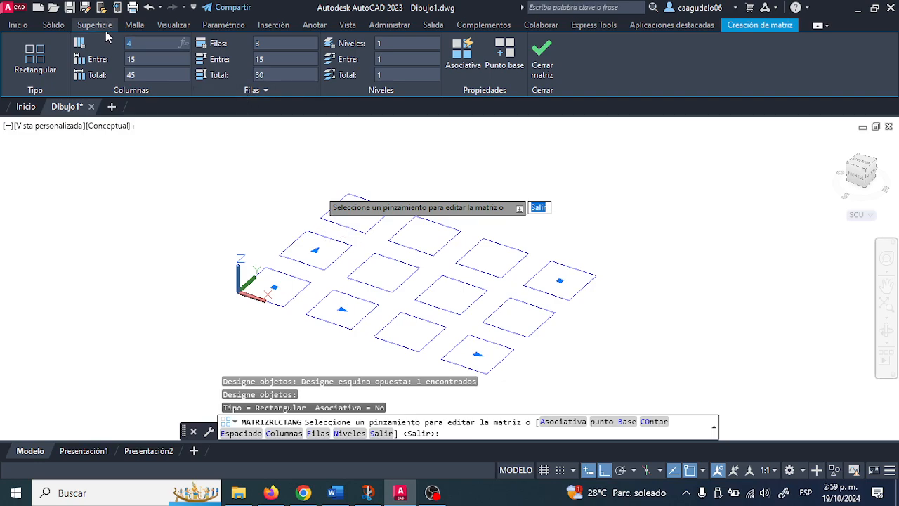
pyautogui.write('2')
pyautogui.press('Return')
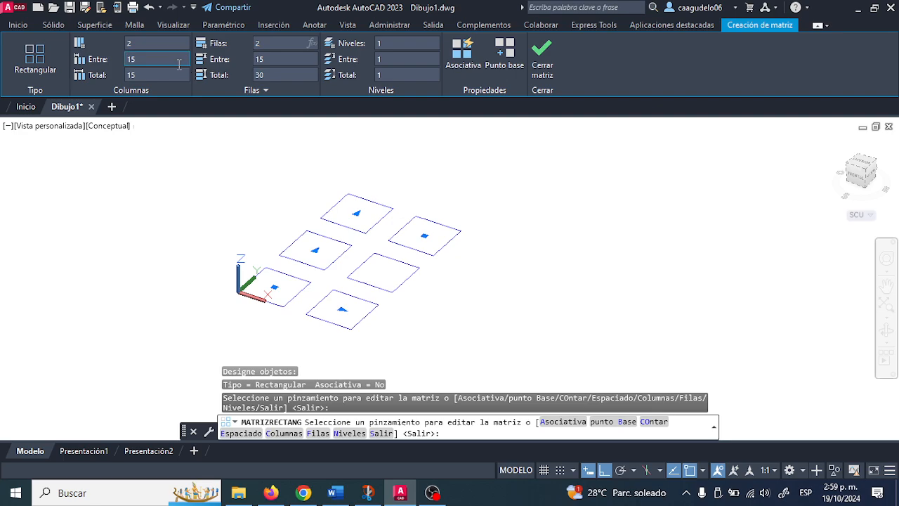
pyautogui.write('2')
pyautogui.press('Return')
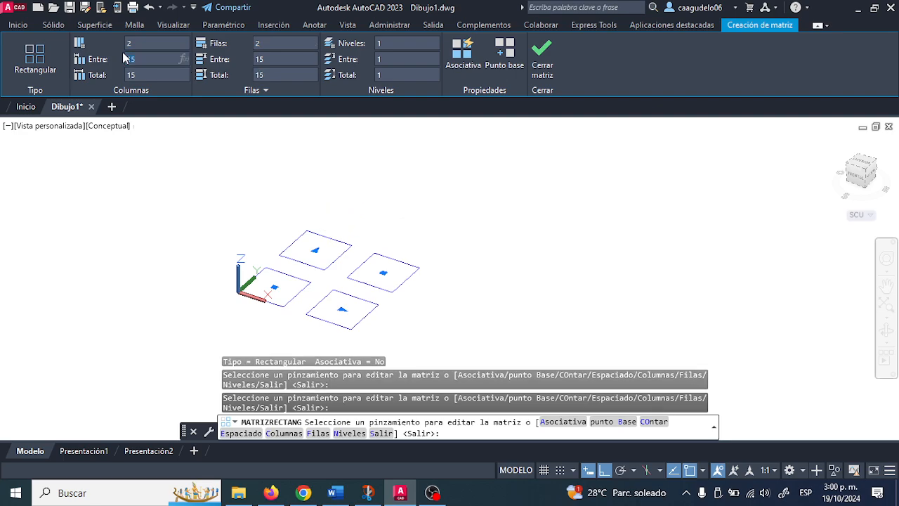
# Set the array's column and row spacing to 40 units and finish the array
pyautogui.click(167, 60)
pyautogui.write('40')
pyautogui.click(281, 61)
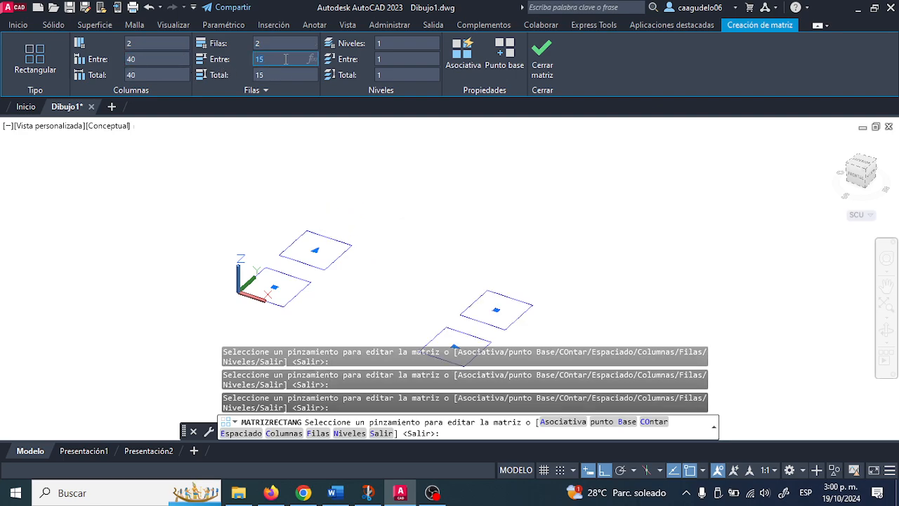
pyautogui.write('40')
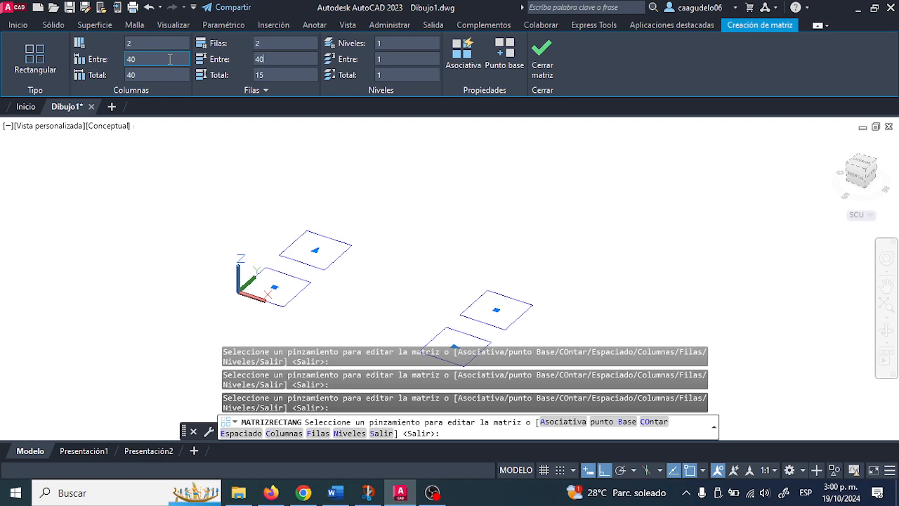
pyautogui.click(543, 56)
# Extrude all four arrayed squares upwards by 60 units to form table legs
pyautogui.scroll(-3, 337, 221)
pyautogui.click(111, 51)
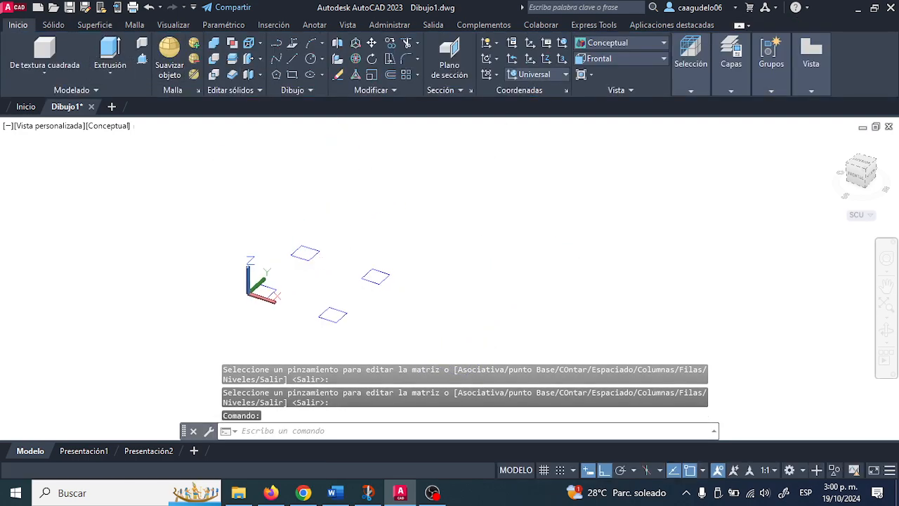
pyautogui.click(267, 284)
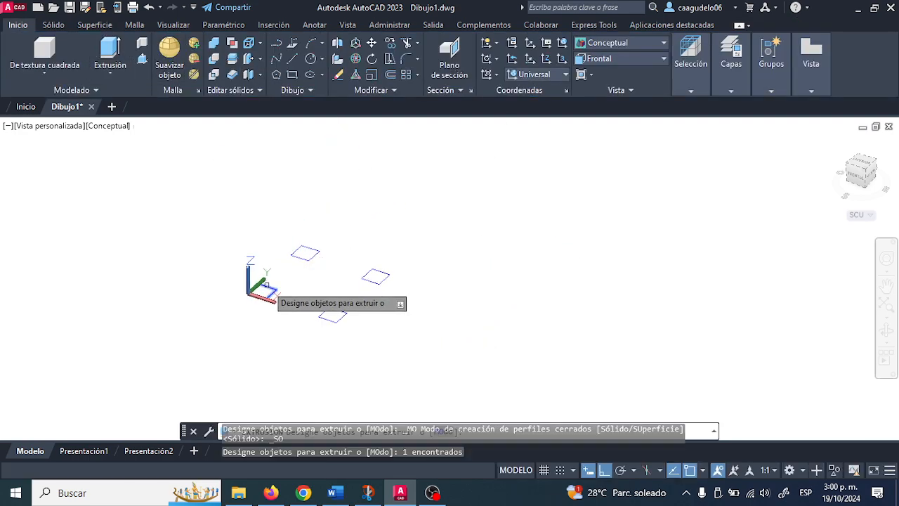
pyautogui.click(301, 257)
pyautogui.click(370, 281)
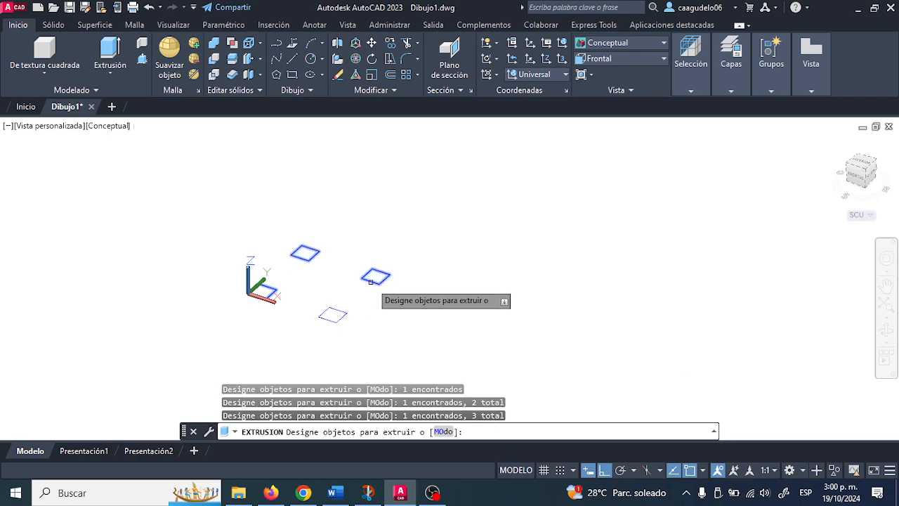
pyautogui.click(339, 311)
pyautogui.rightClick(338, 260)
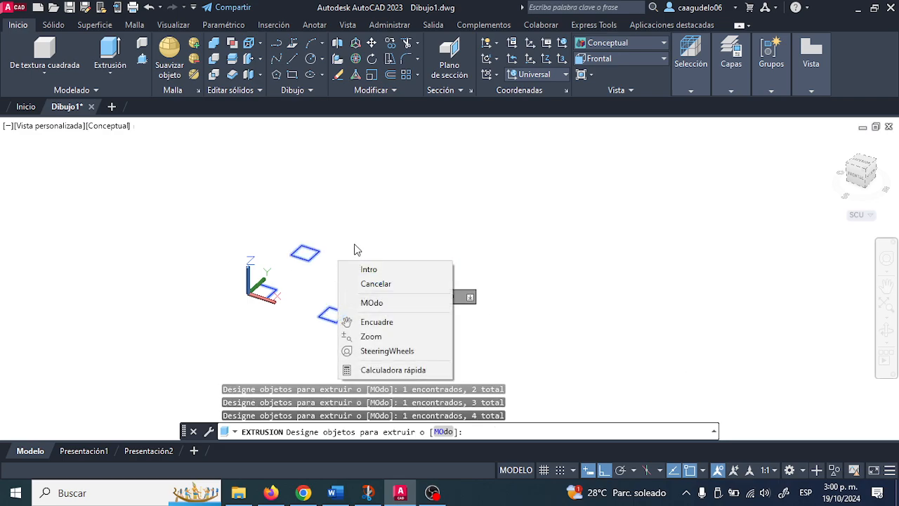
pyautogui.click(363, 268)
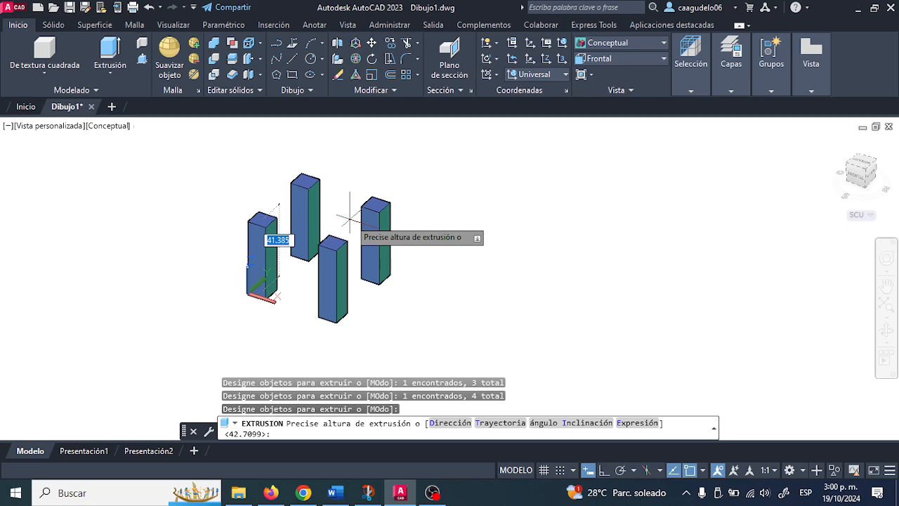
pyautogui.write('60')
pyautogui.press('Return')
# Draw a 10 by 60 rectangle on the ground plane beside the four extruded columns
pyautogui.moveTo(495, 322); pyautogui.dragTo(407, 363, button='middle')
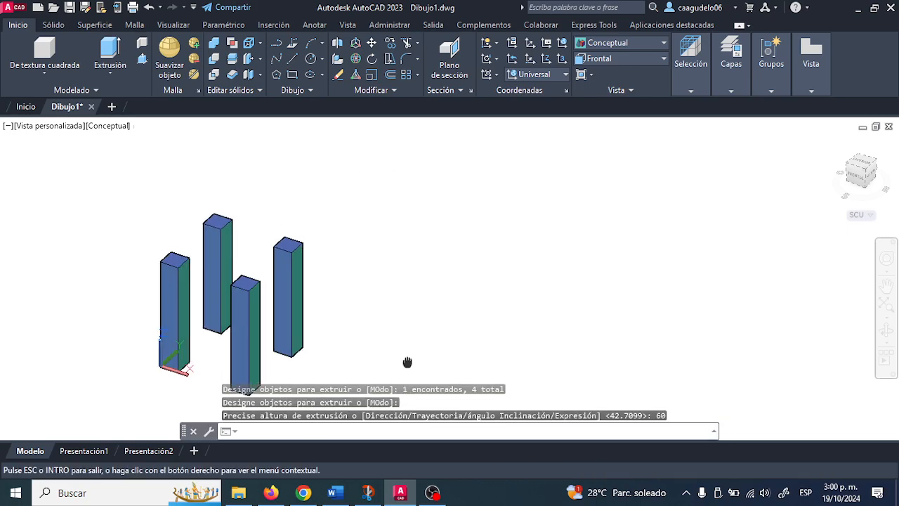
pyautogui.keyDown('shift'); pyautogui.moveTo(322, 309); pyautogui.dragTo(429, 329, button='middle'); pyautogui.keyUp('shift')
pyautogui.moveTo(139, 326); pyautogui.dragTo(369, 283, button='middle')
pyautogui.scroll(3, 369, 283)
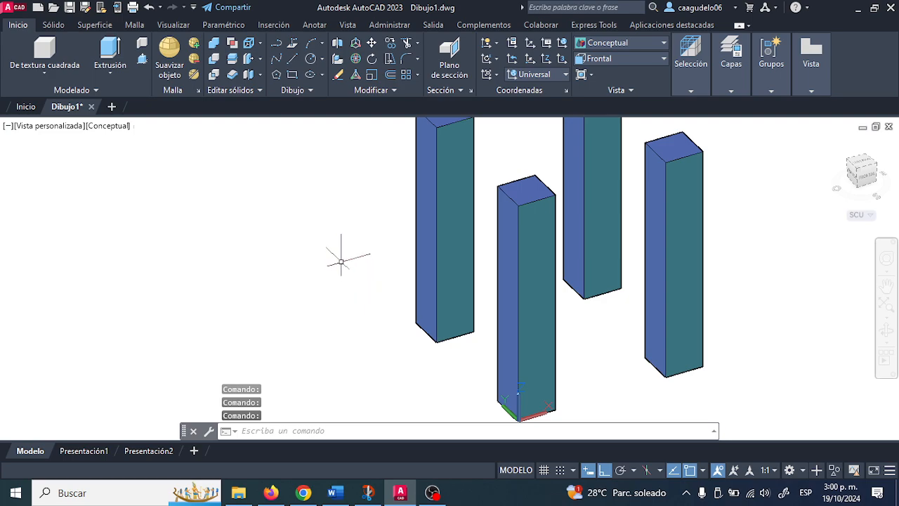
pyautogui.click(292, 74)
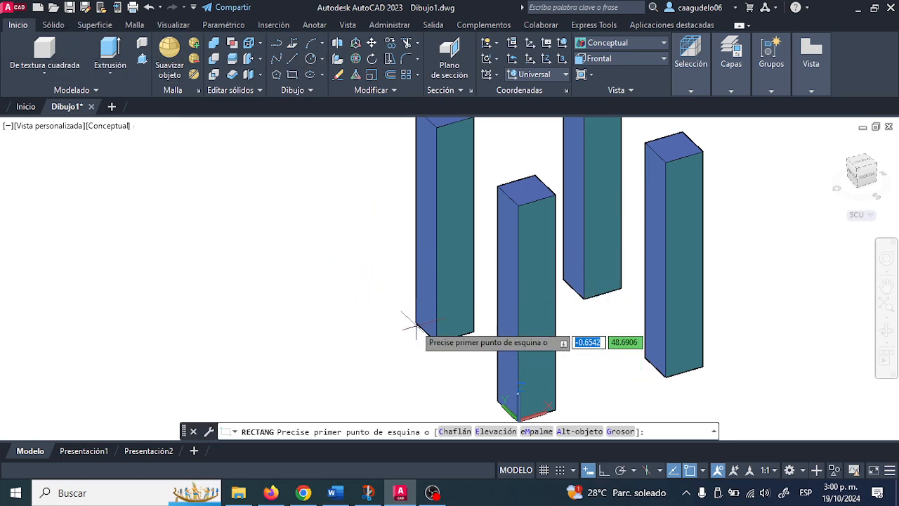
pyautogui.click(368, 272)
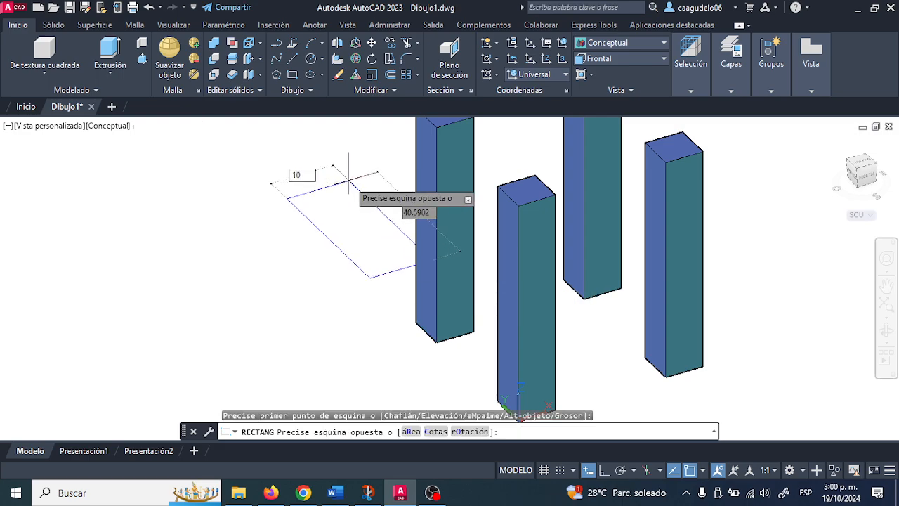
pyautogui.press('Tab')
pyautogui.write('60')
pyautogui.press('Return')
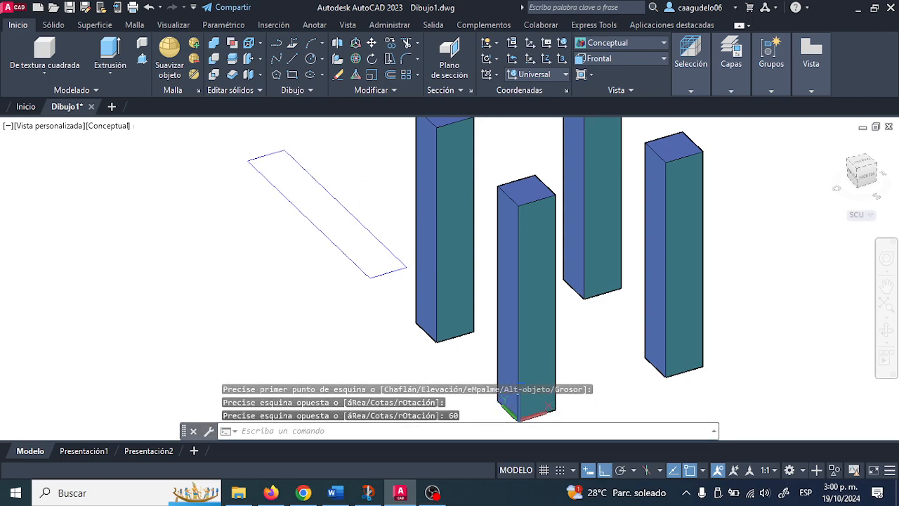
# Extrude the 10 by 60 rectangle beside the four columns upwards by 10 units into a solid beam
pyautogui.moveTo(345, 176); pyautogui.dragTo(274, 217, button='middle')
pyautogui.click(123, 57)
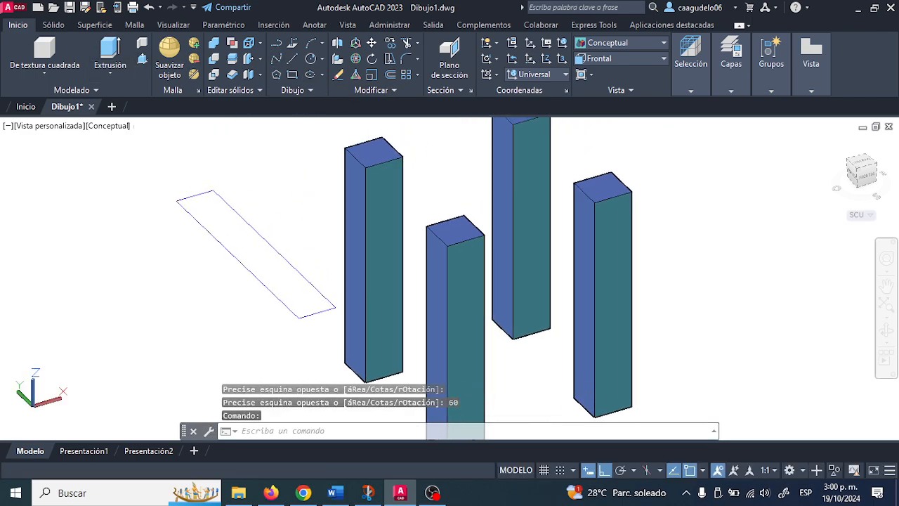
pyautogui.click(235, 260)
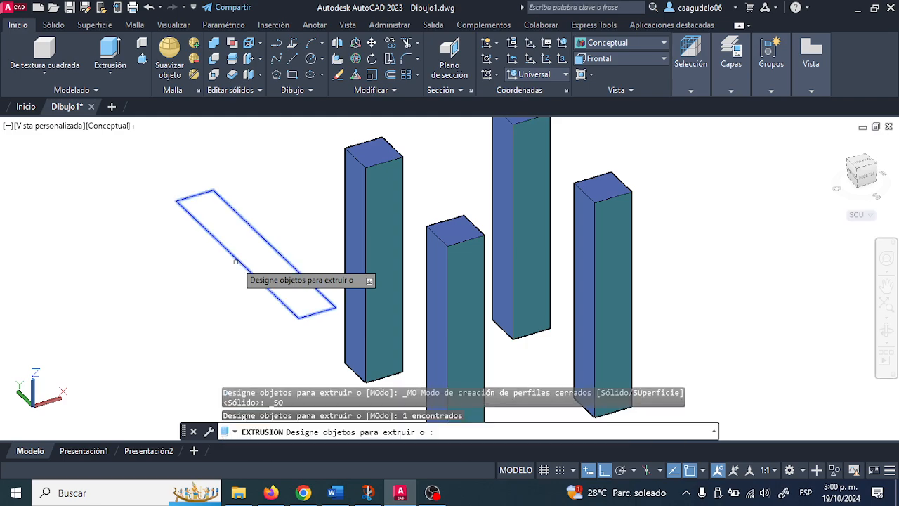
pyautogui.rightClick(245, 226)
pyautogui.click(281, 234)
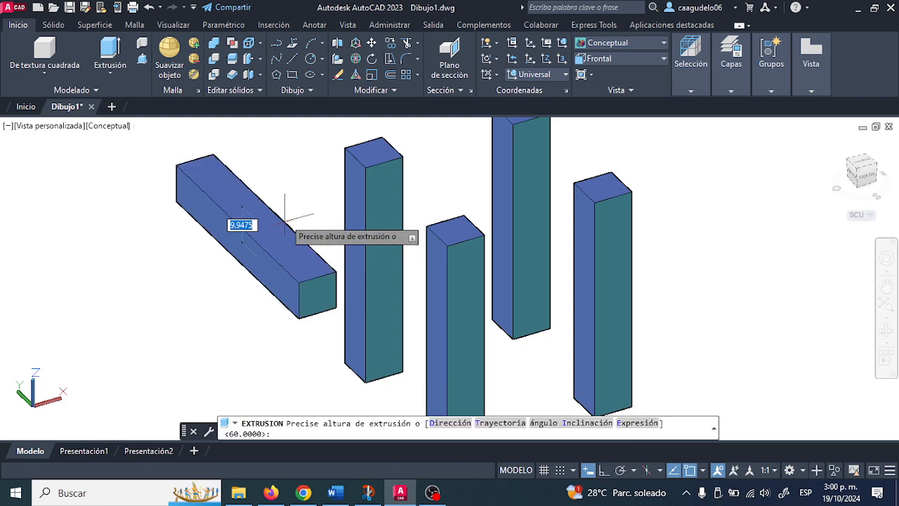
pyautogui.write('10')
pyautogui.press('Return')
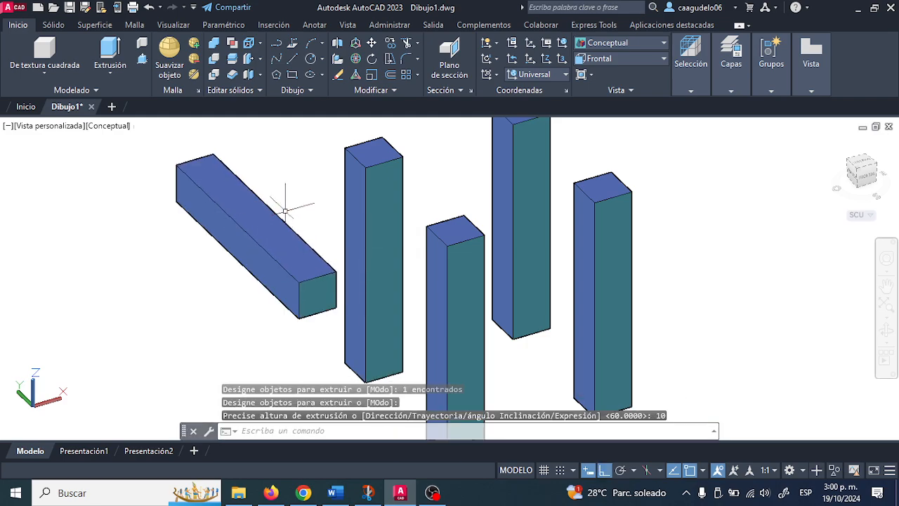
# Check how the beams sit on the columns in the reference drawing in Chrome and return to AutoCAD
pyautogui.moveTo(333, 271)
pyautogui.keyDown('shift'); pyautogui.mouseDown(button='middle')
pyautogui.moveTo(283, 265)
pyautogui.moveTo(209, 276)
pyautogui.moveTo(222, 287)
pyautogui.moveTo(365, 278)
pyautogui.moveTo(345, 283)
pyautogui.mouseUp(button='middle'); pyautogui.keyUp('shift')
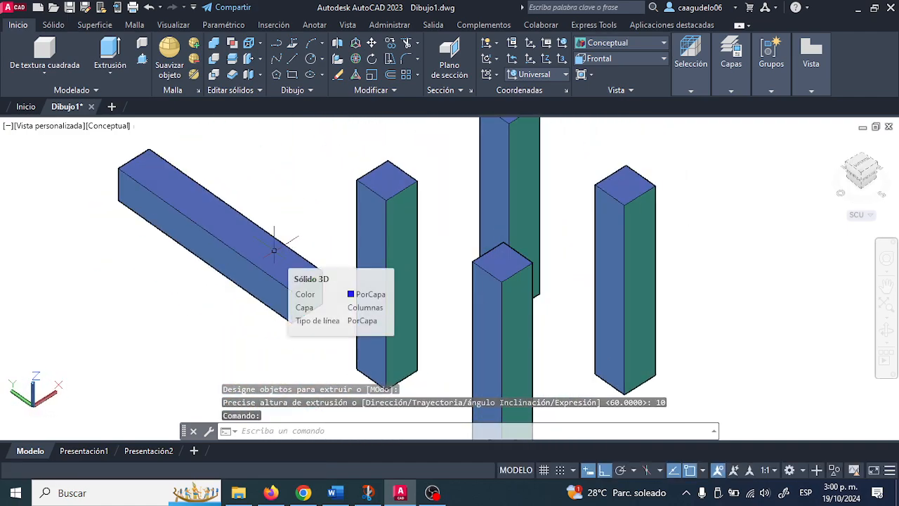
pyautogui.hotkey('alt', 'Tab')
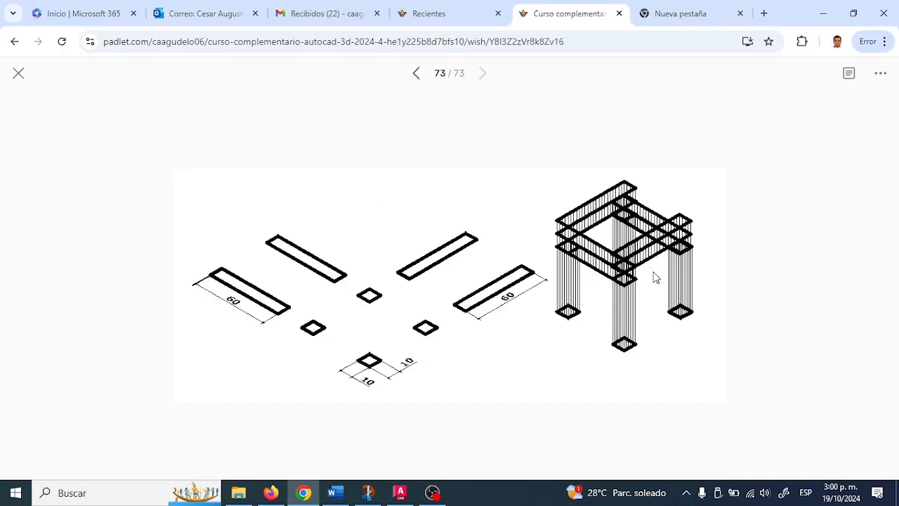
pyautogui.hotkey('alt', 'Tab')
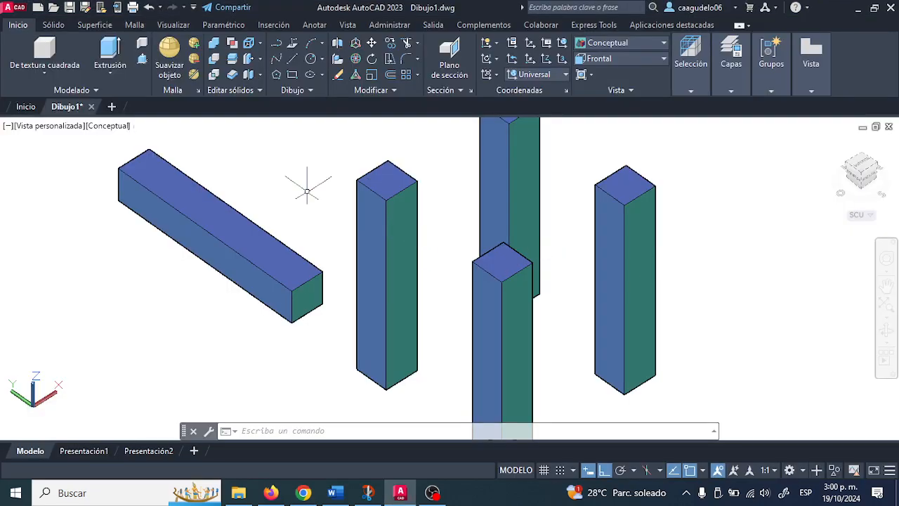